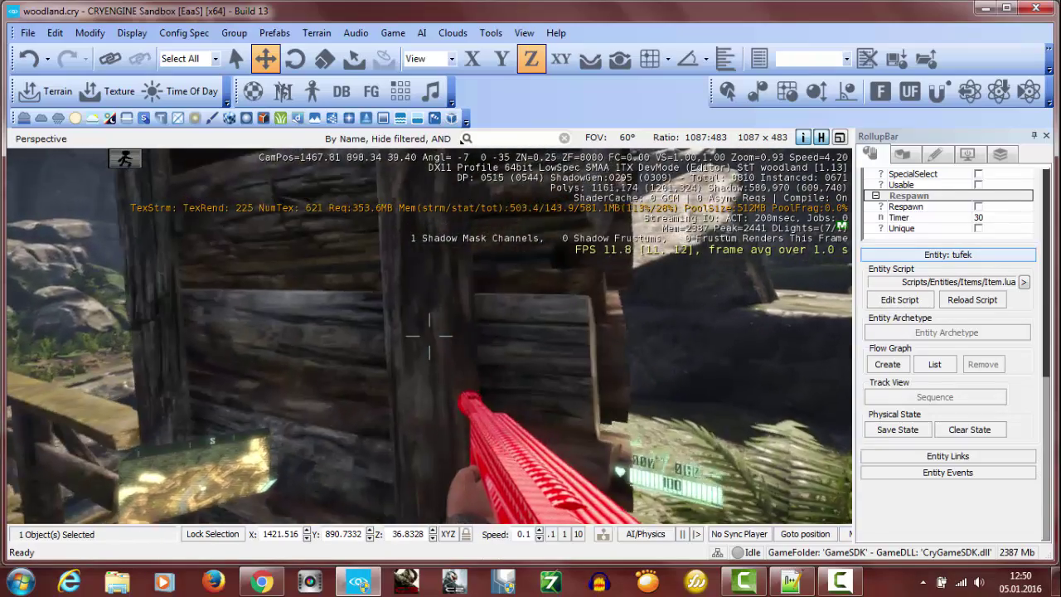
Step: Walk past the wooden hut and across the bridge in game mode to test the red rifle
key("w")
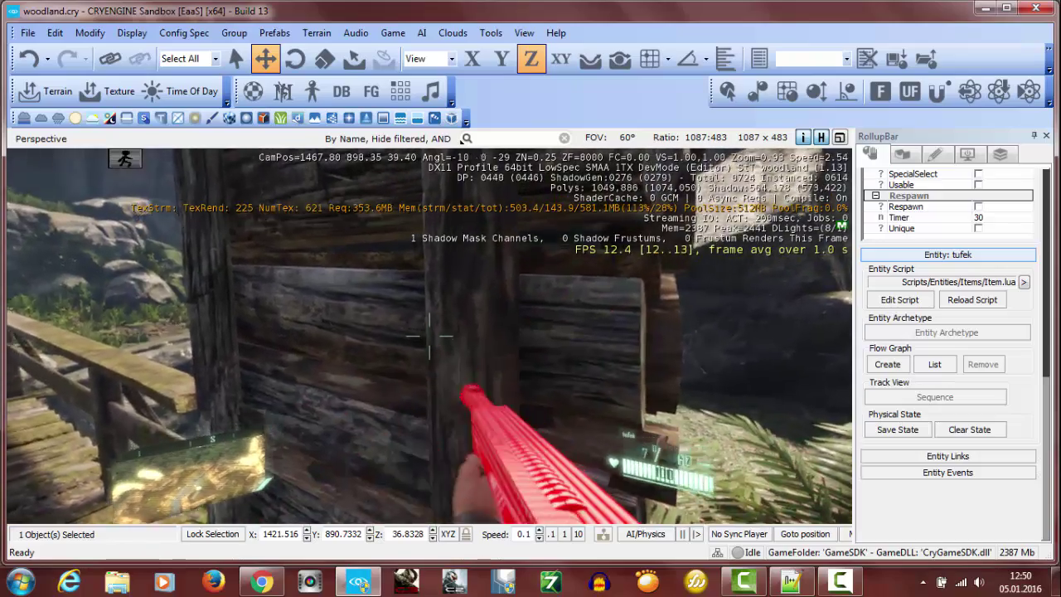
key("w")
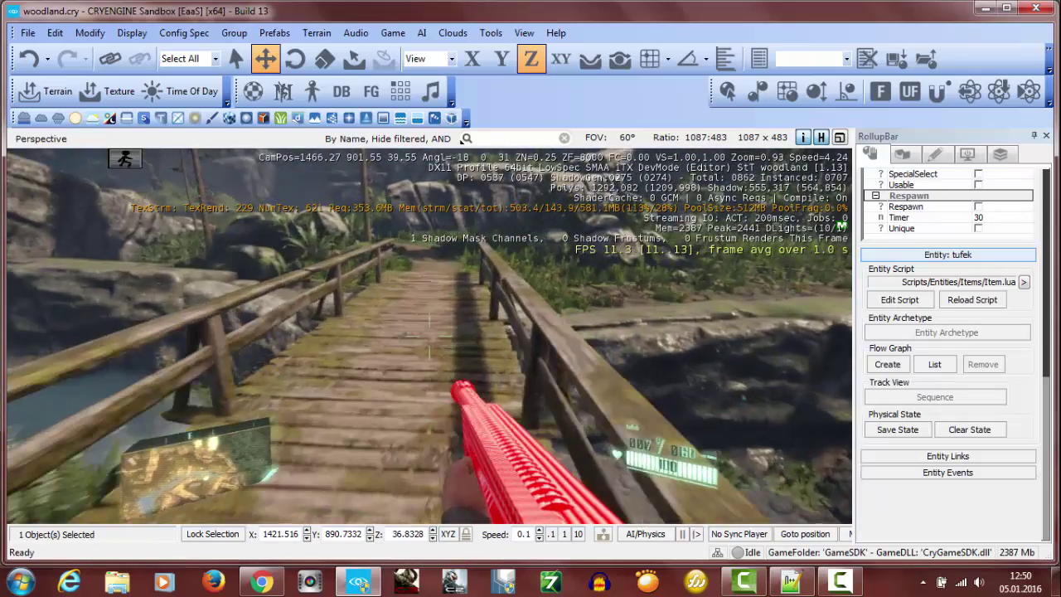
key("w")
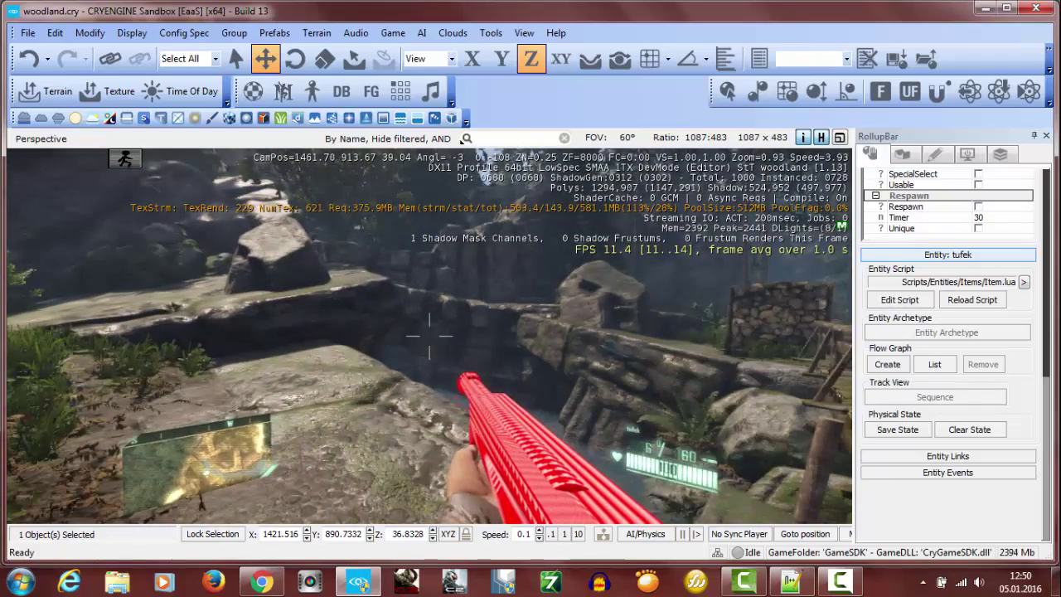
Step: Leave game mode, close the Sandbox editor without saving woodland.cry, and close the other program open in the background
key("Escape")
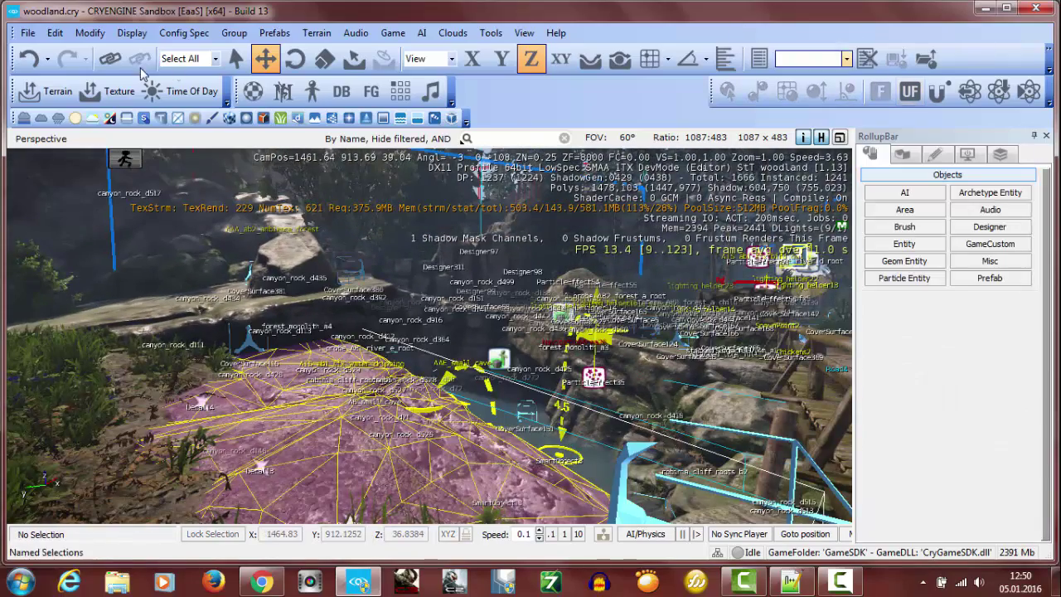
left_click(1036, 10)
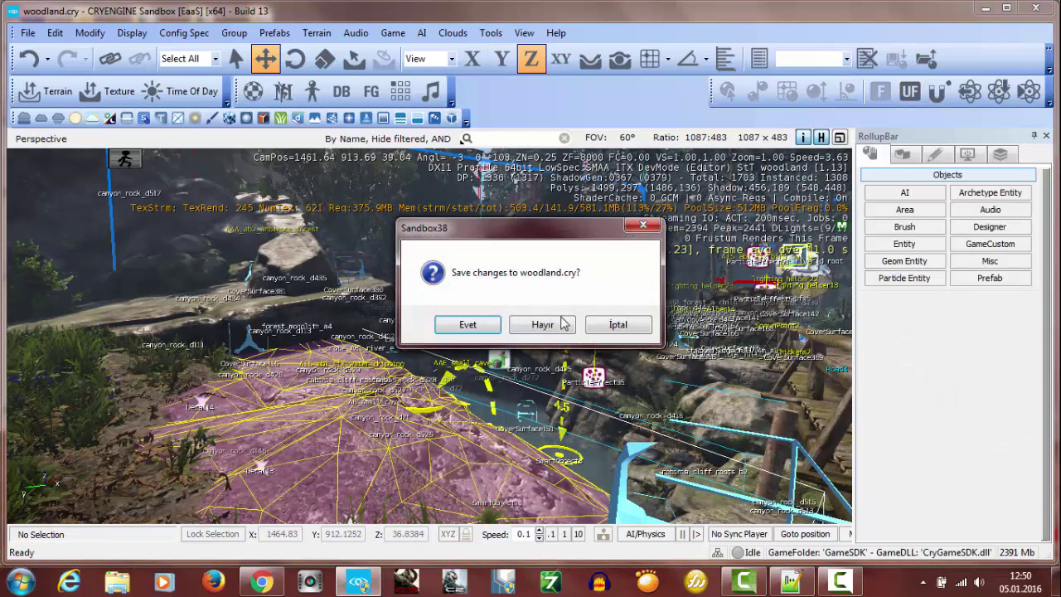
left_click(527, 328)
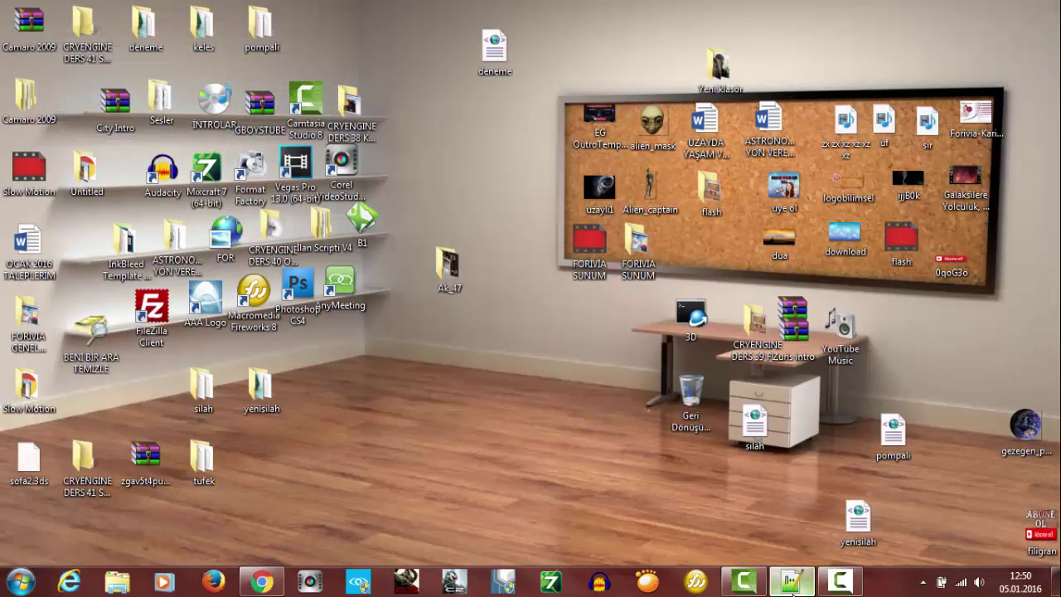
right_click(791, 580)
left_click(721, 538)
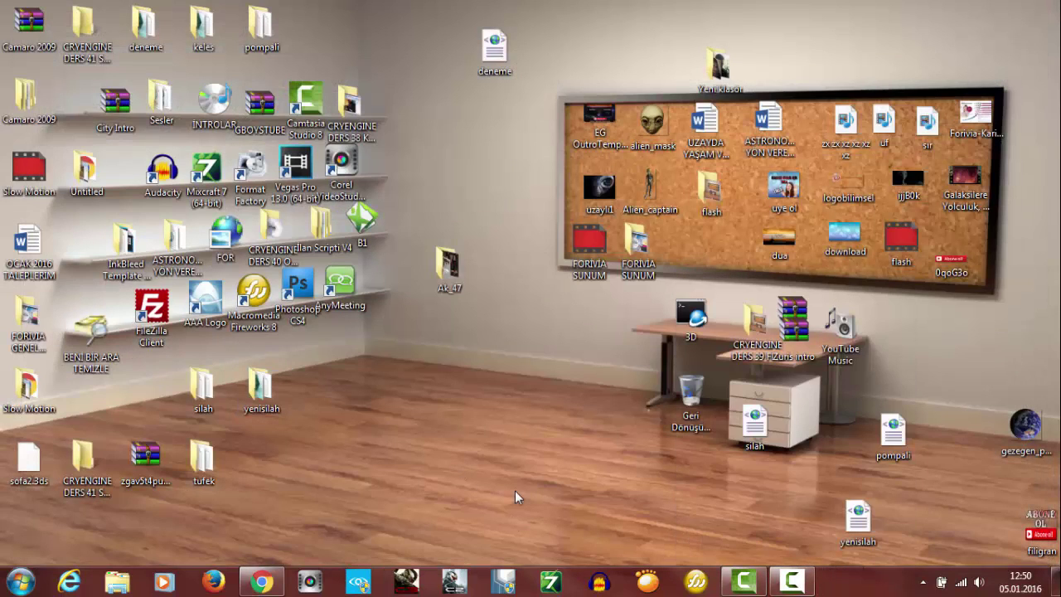
Step: Launch 3ds Max Design 2014 from the desktop's 3D folder and minimize the folder window
double_click(680, 319)
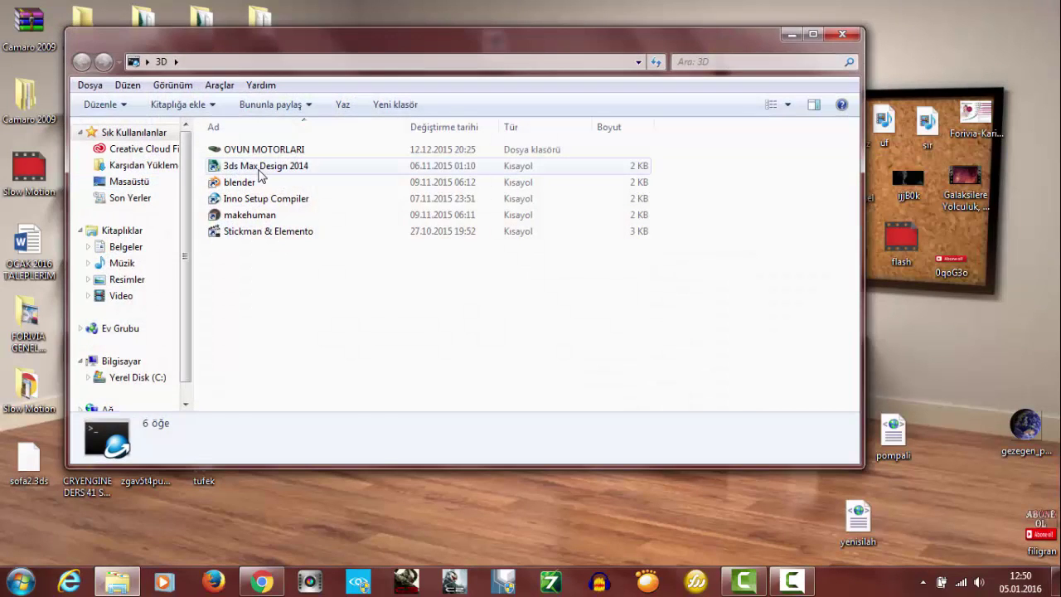
left_click(256, 168)
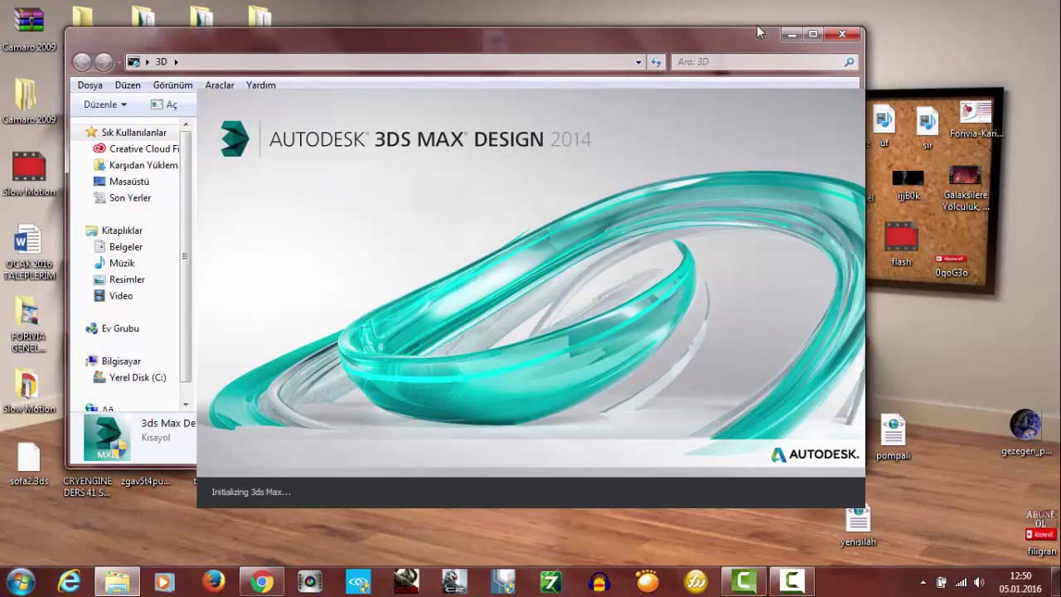
left_click(792, 35)
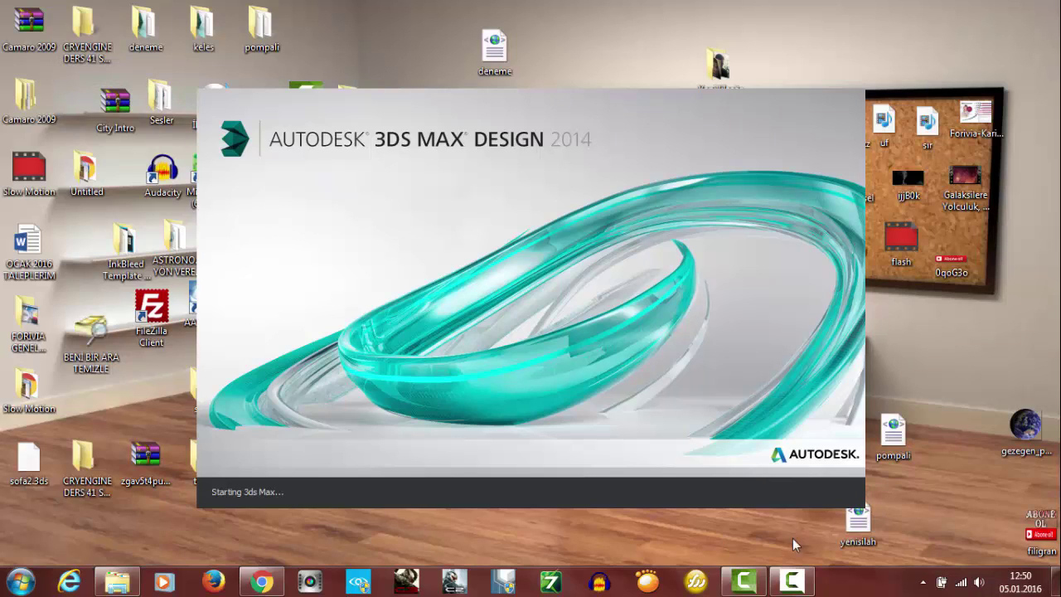
left_click(791, 583)
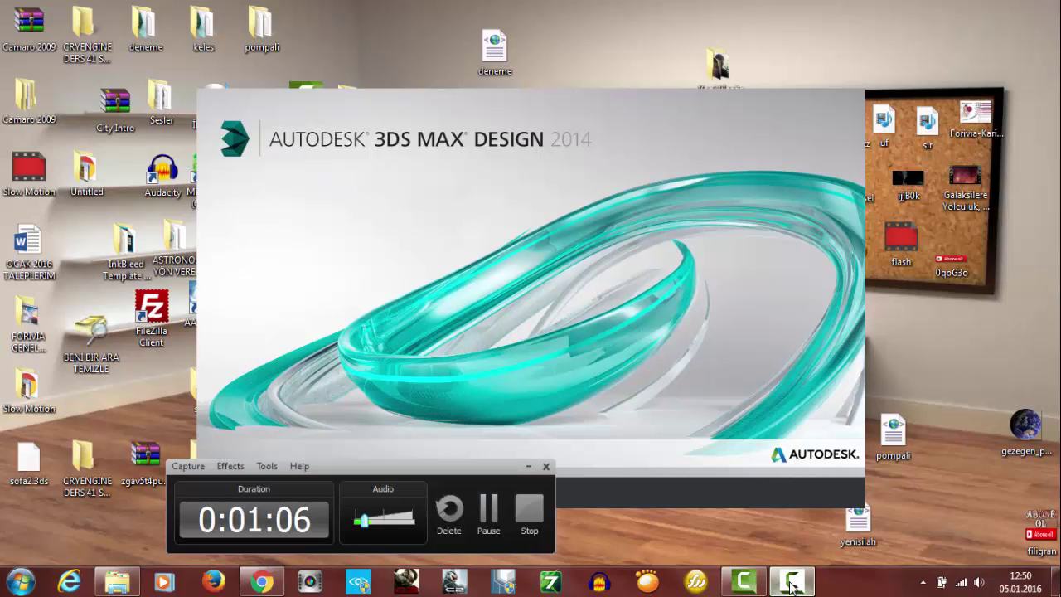
left_click(791, 582)
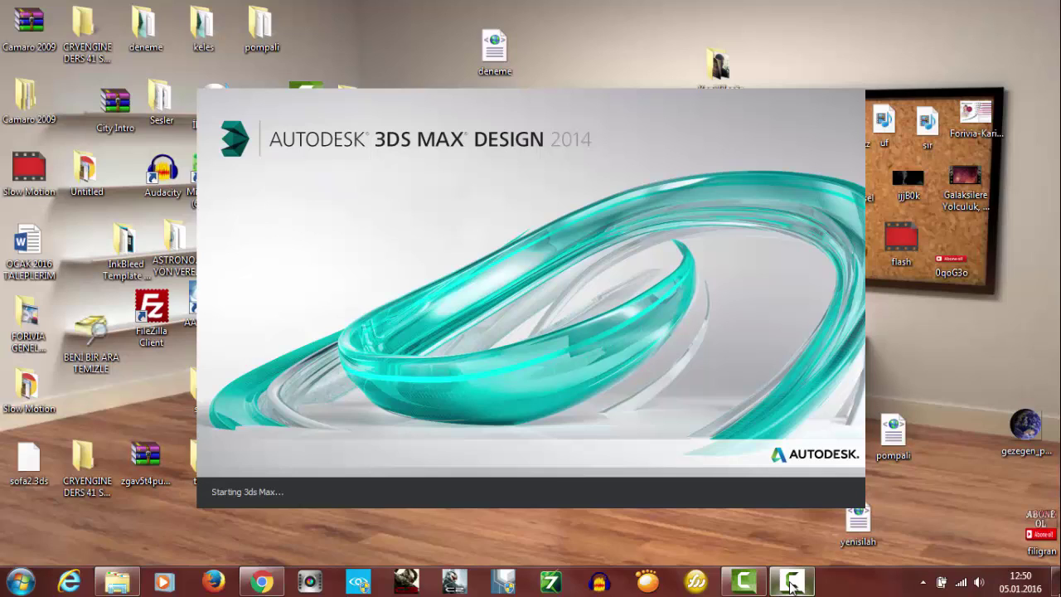
left_click(791, 584)
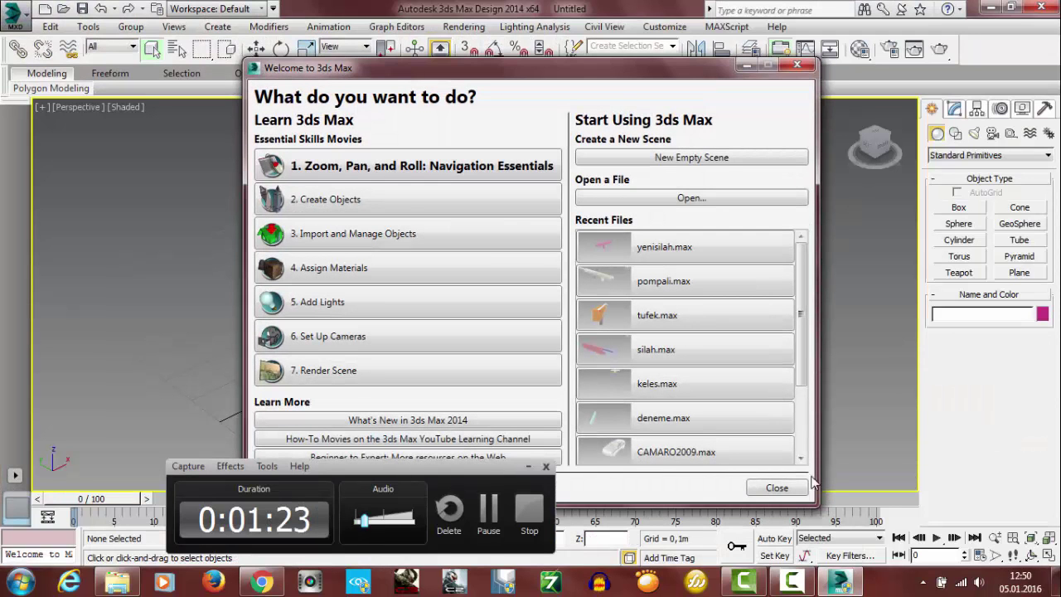
Step: Dismiss the 3ds Max welcome screen and display all four viewports of the empty scene
left_click(785, 491)
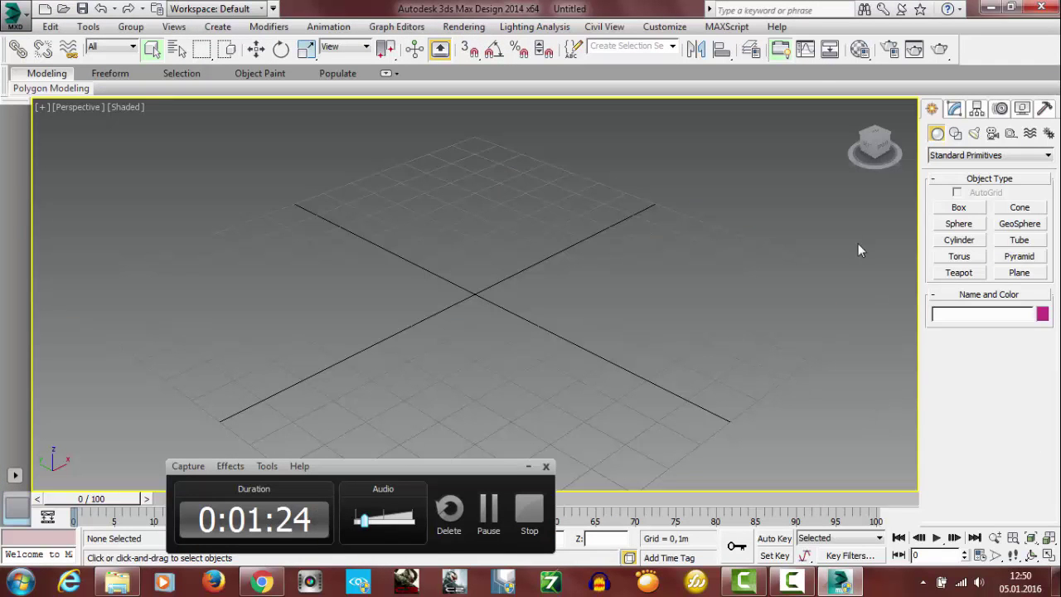
mouse_move(889, 153)
left_mouse_down()
mouse_move(841, 156)
mouse_move(878, 158)
mouse_move(871, 164)
left_mouse_up()
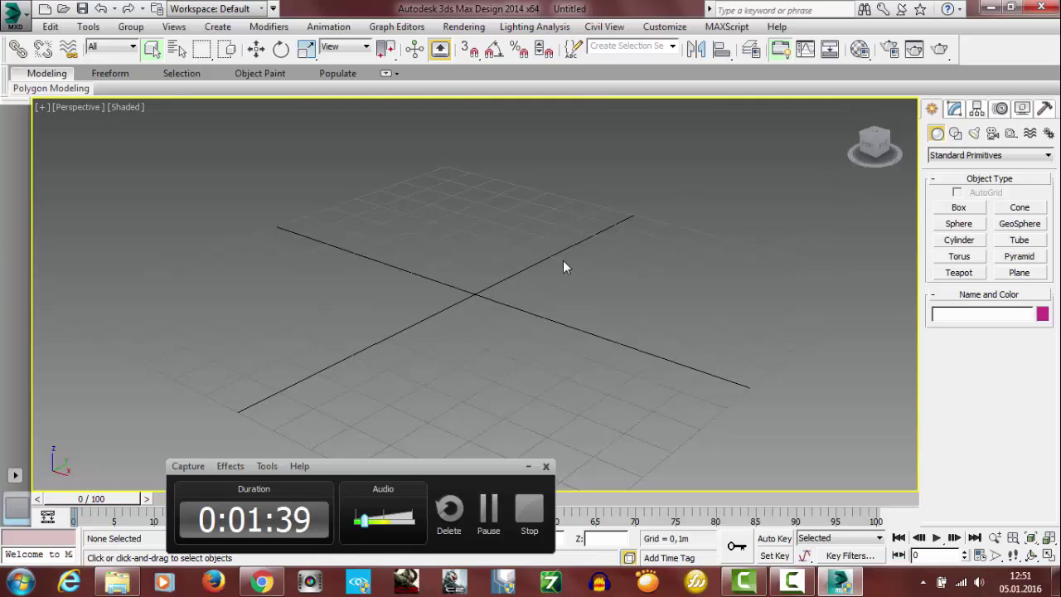
key("alt+w")
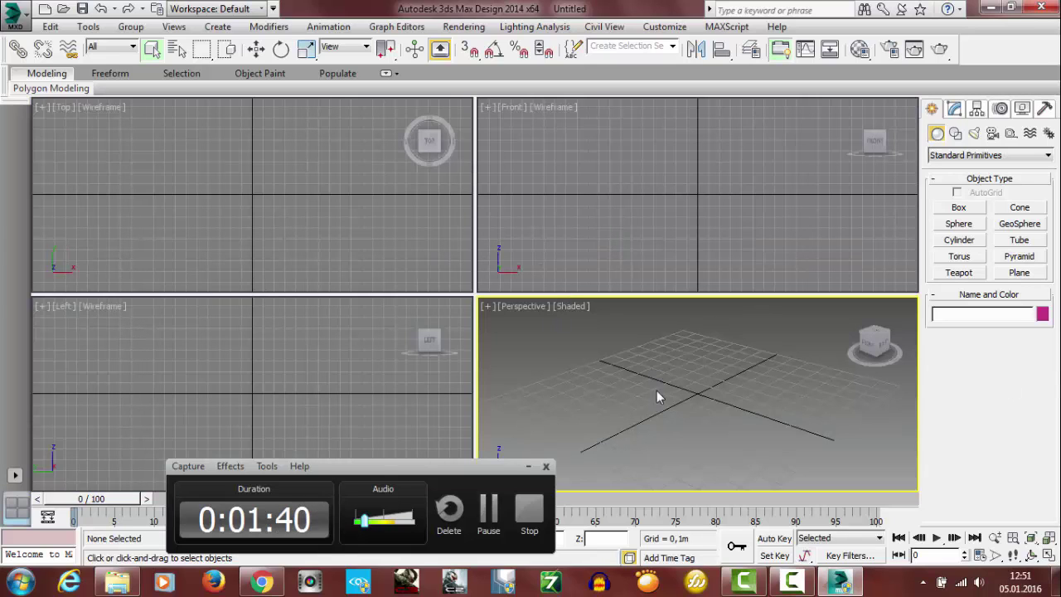
left_click(528, 467)
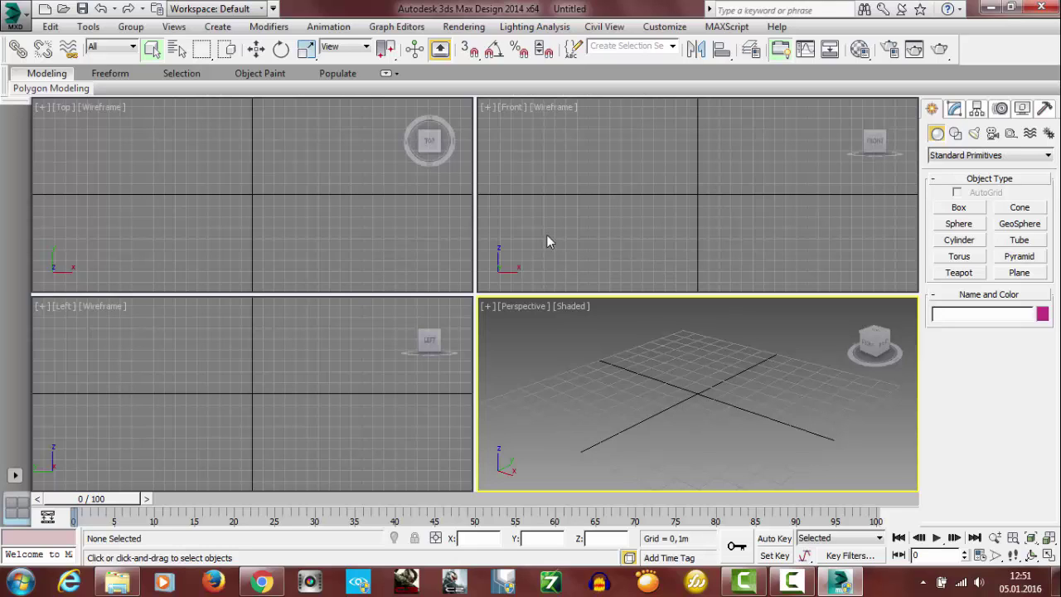
Step: Activate the Top, Front, Perspective and Left viewports in turn to examine the view layout
left_click(402, 221)
left_click(575, 203)
left_click(591, 357)
left_click(361, 322)
left_click(363, 252)
left_click(568, 236)
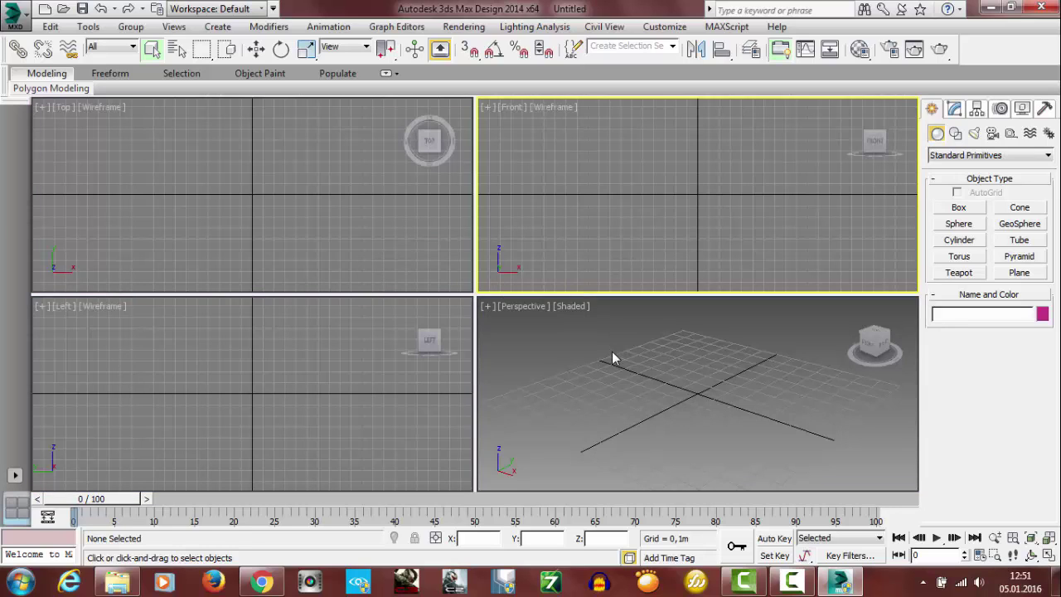
left_click(611, 352)
left_click(370, 384)
left_click(358, 248)
left_click(581, 239)
left_click(552, 372)
left_click(359, 398)
left_click(352, 212)
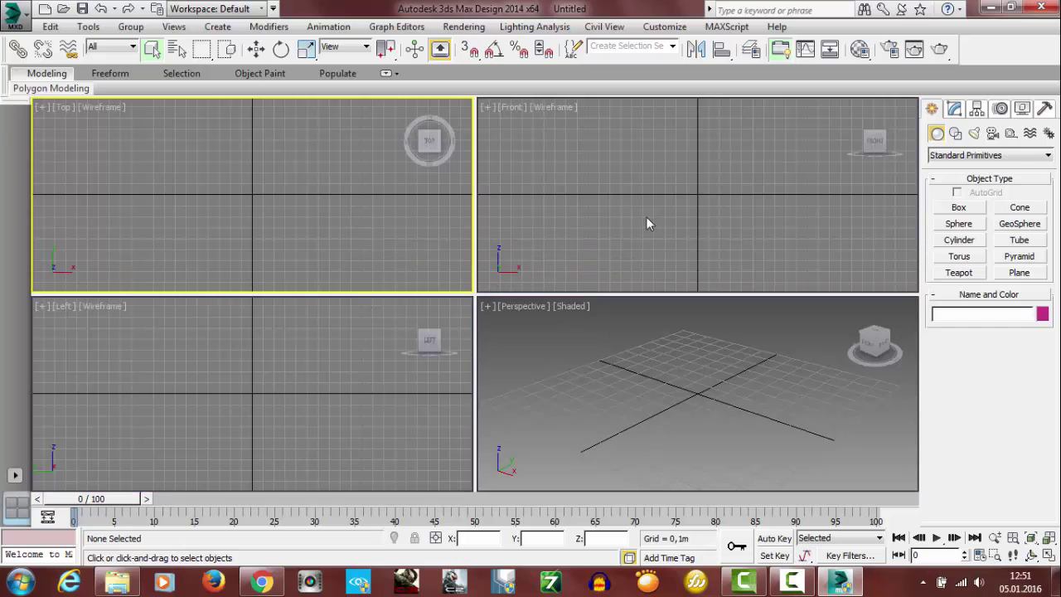
left_click(650, 215)
left_click(403, 408)
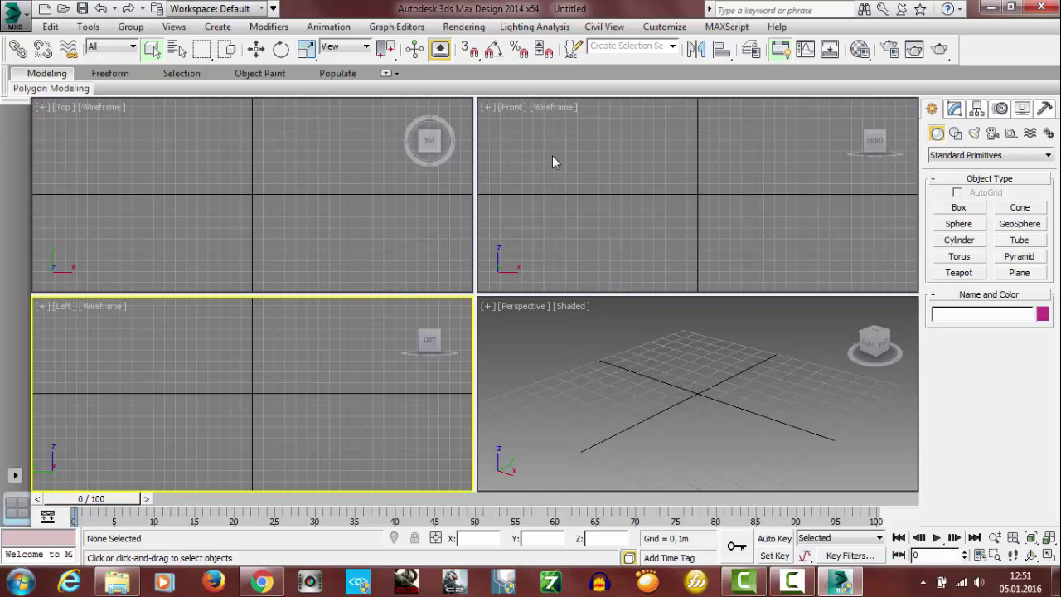
Step: Maximize the Perspective viewport and orbit its view
left_click(681, 385)
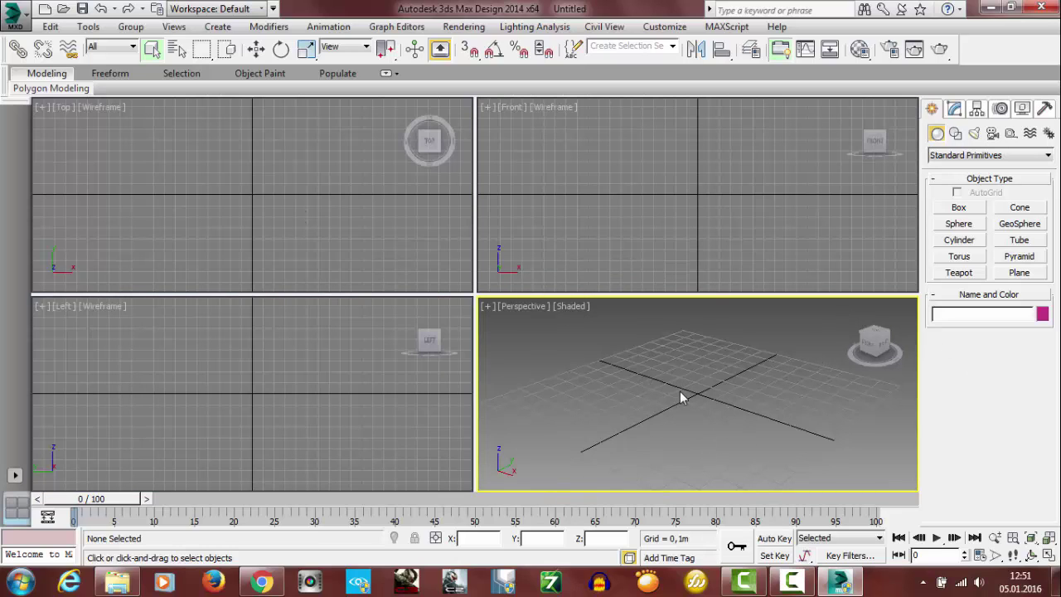
key("alt+w")
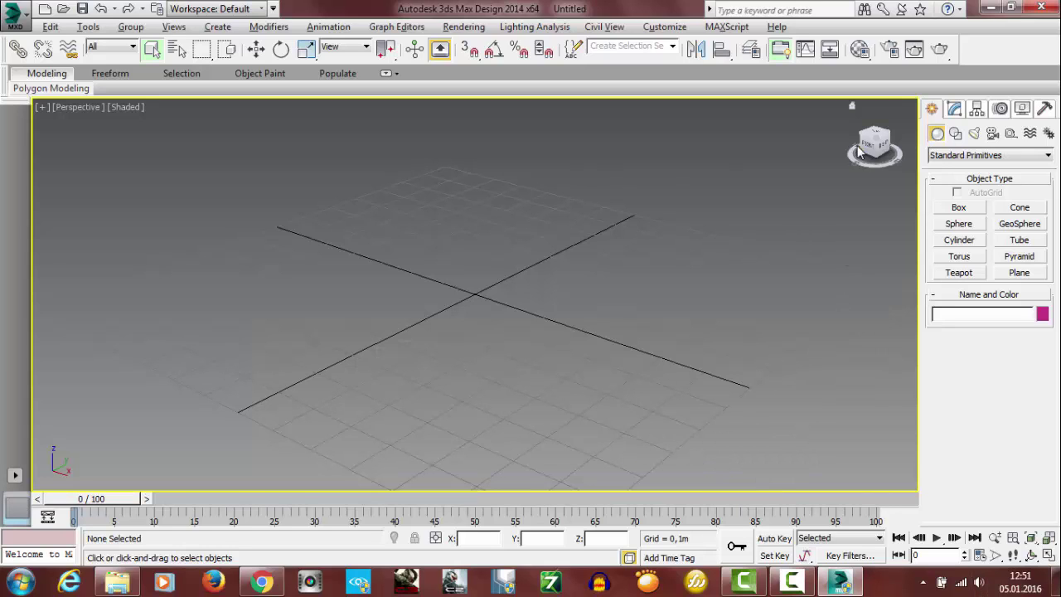
left_click_drag(883, 152, 873, 194)
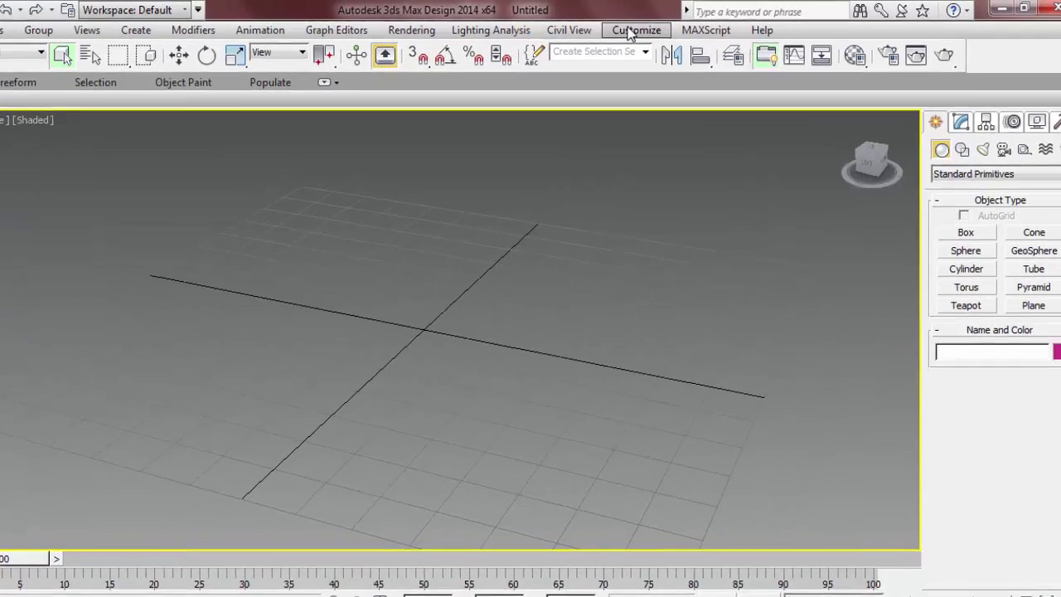
Step: Open the units setup and choose Meters as the metric display unit
left_click(666, 29)
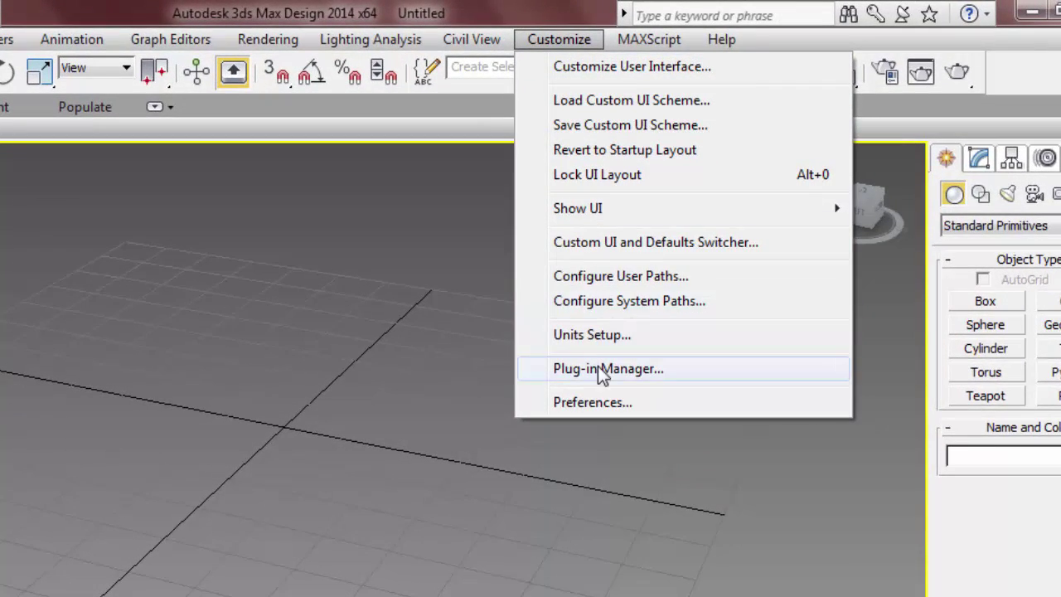
left_click(590, 339)
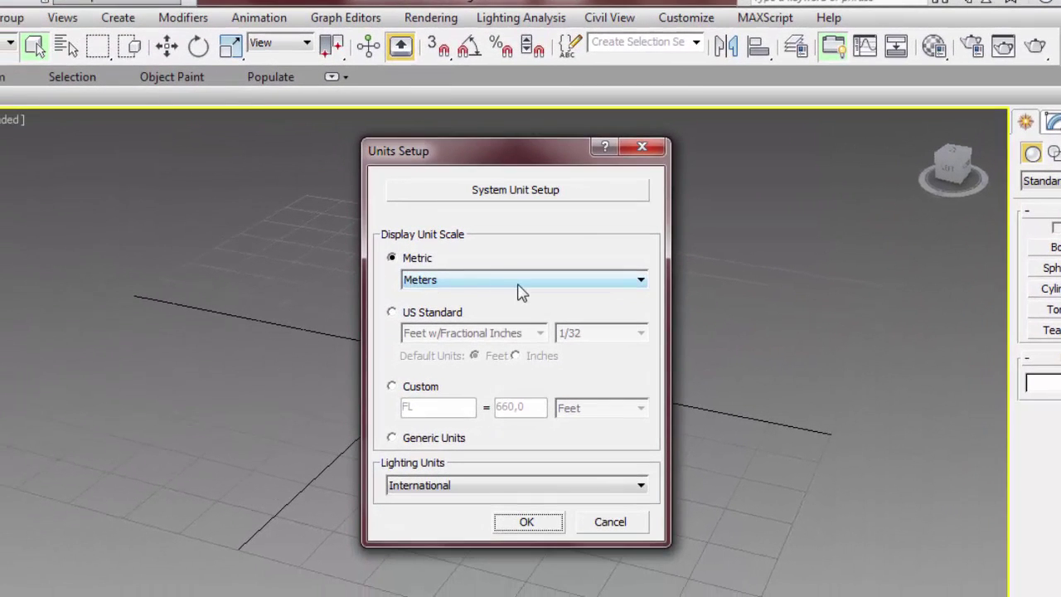
left_click(405, 329)
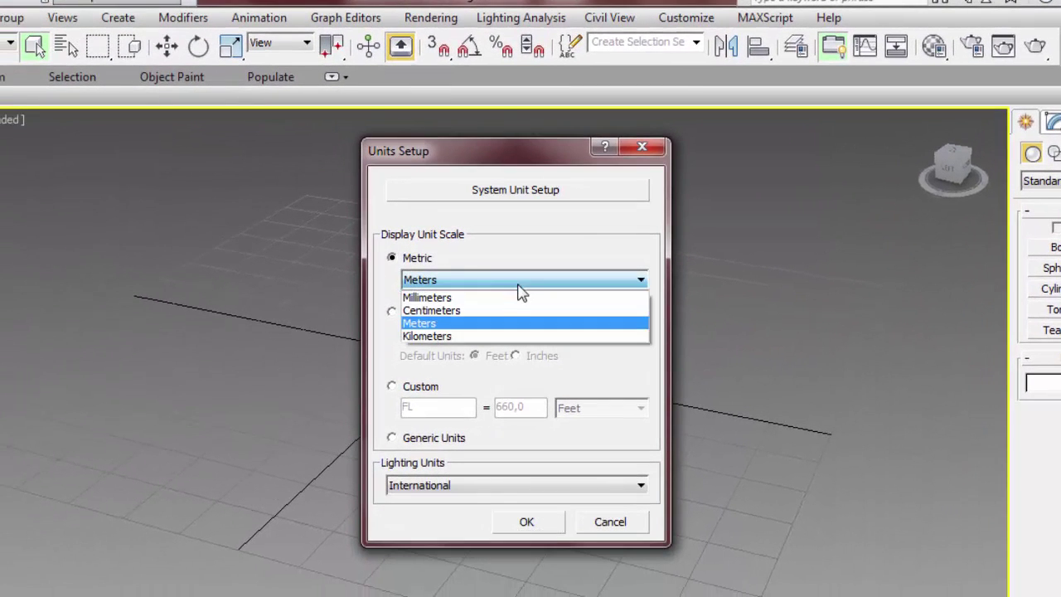
left_click(461, 325)
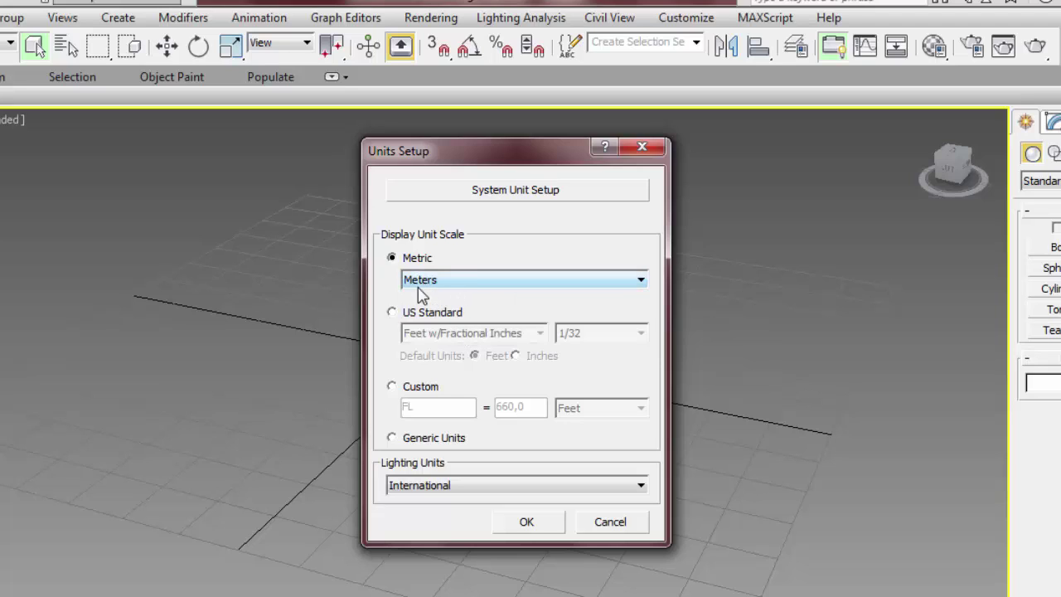
Step: Keep the system unit scale at 1 unit = 1,0 Centimeters and confirm the units setup
left_click(489, 193)
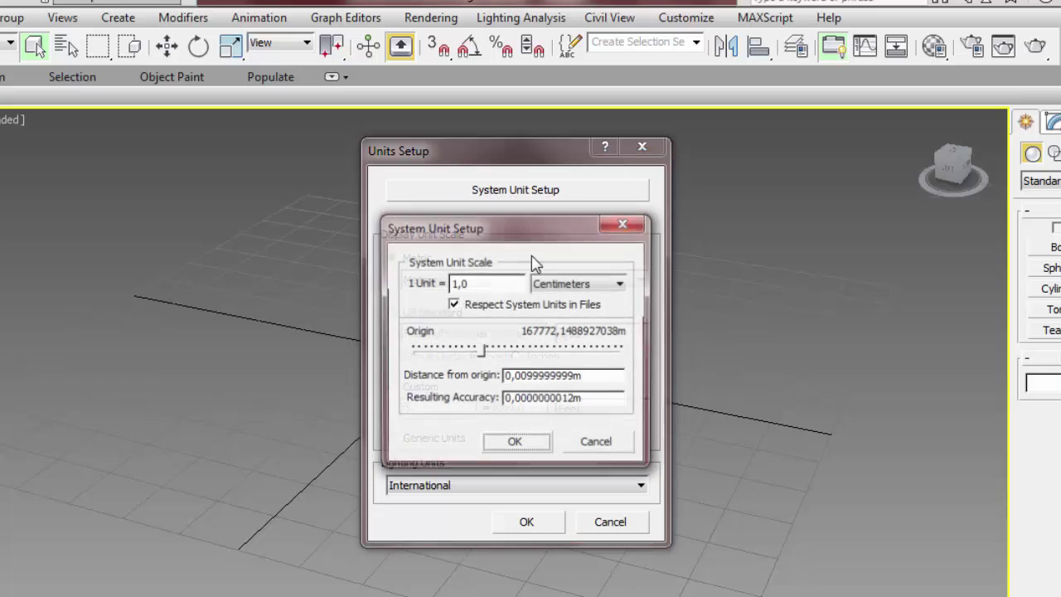
left_click(580, 286)
left_click(579, 285)
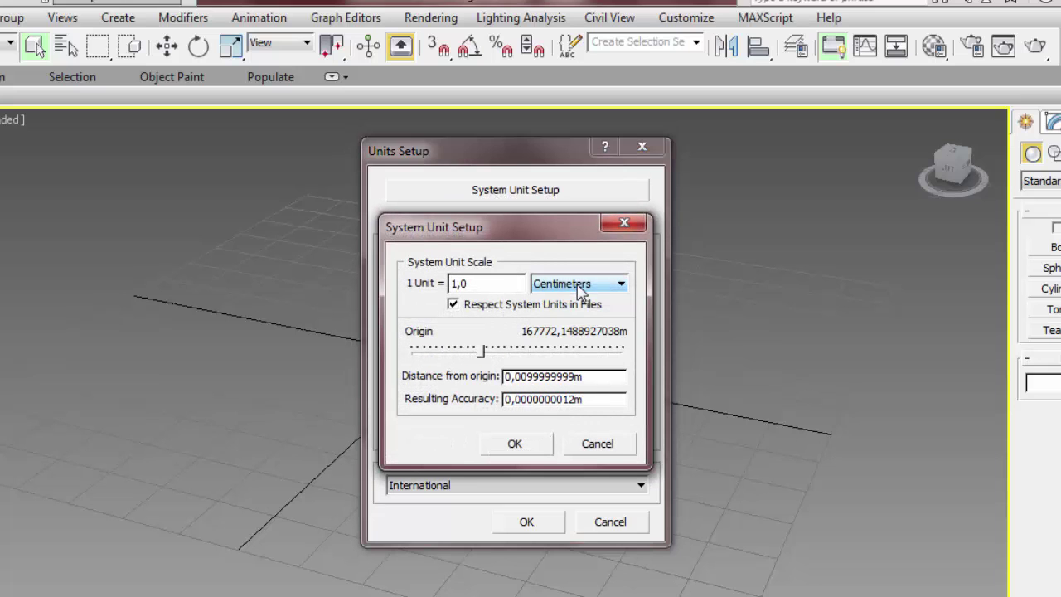
left_click(518, 442)
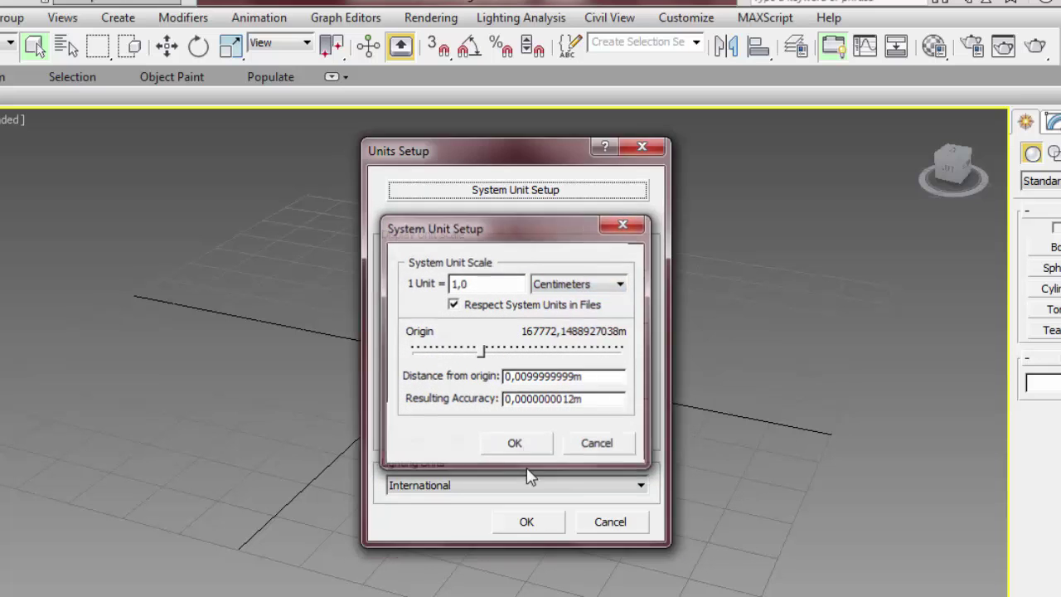
left_click(528, 522)
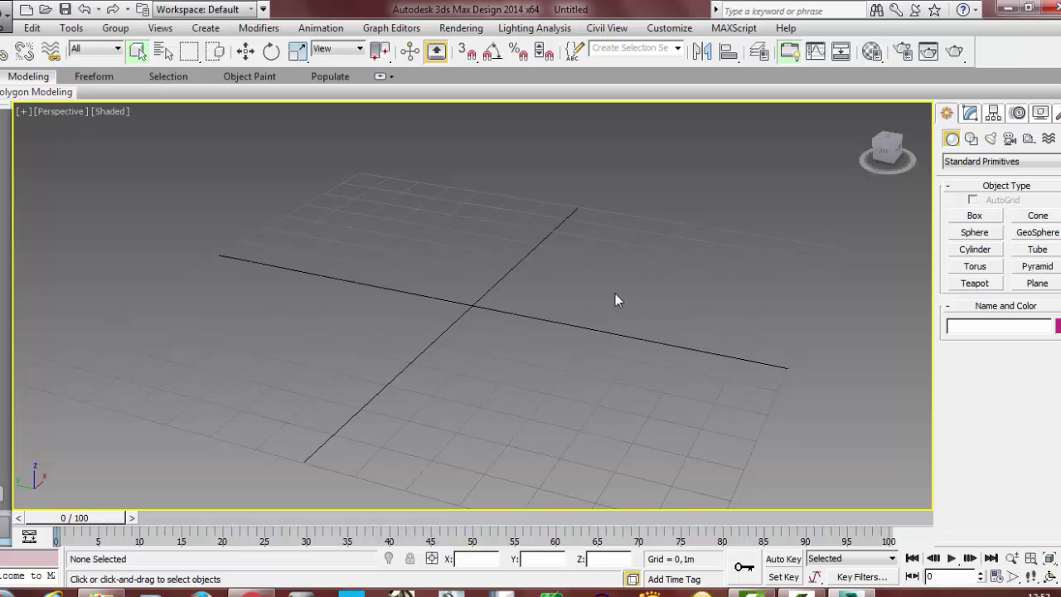
Step: Draw a box across the grid centre, about 0.58 m long, 0.07 m wide and 0.05 m high
left_click(881, 146)
left_click_drag(883, 154, 885, 157)
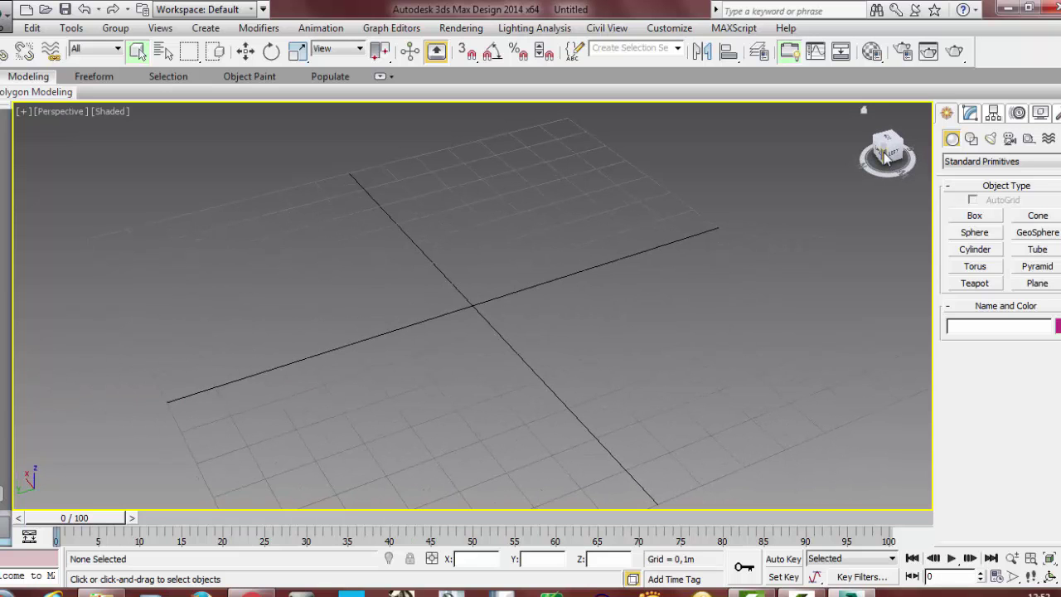
left_click(886, 160)
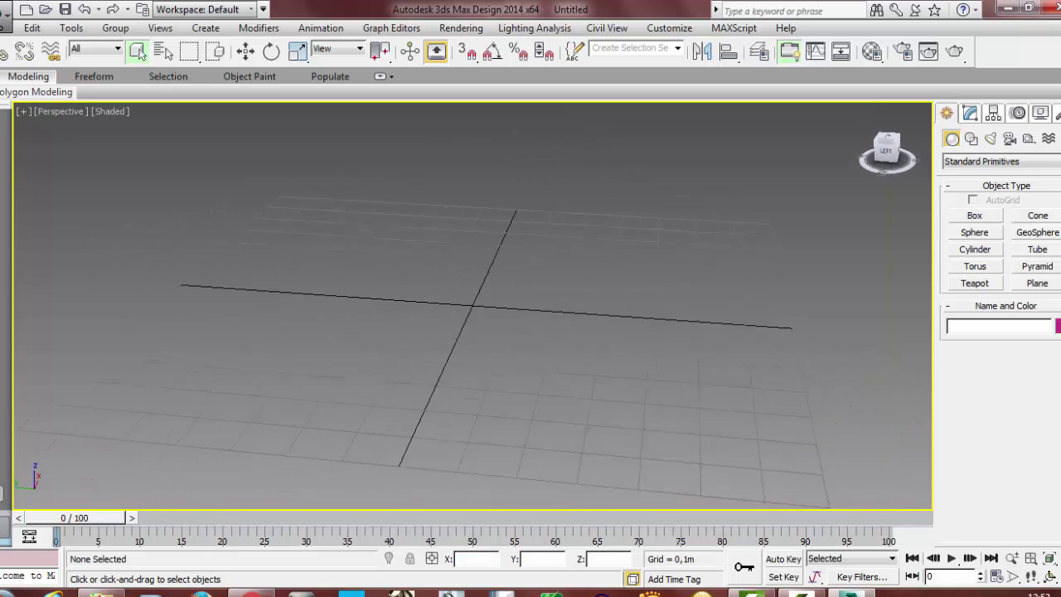
left_click_drag(885, 159, 899, 171)
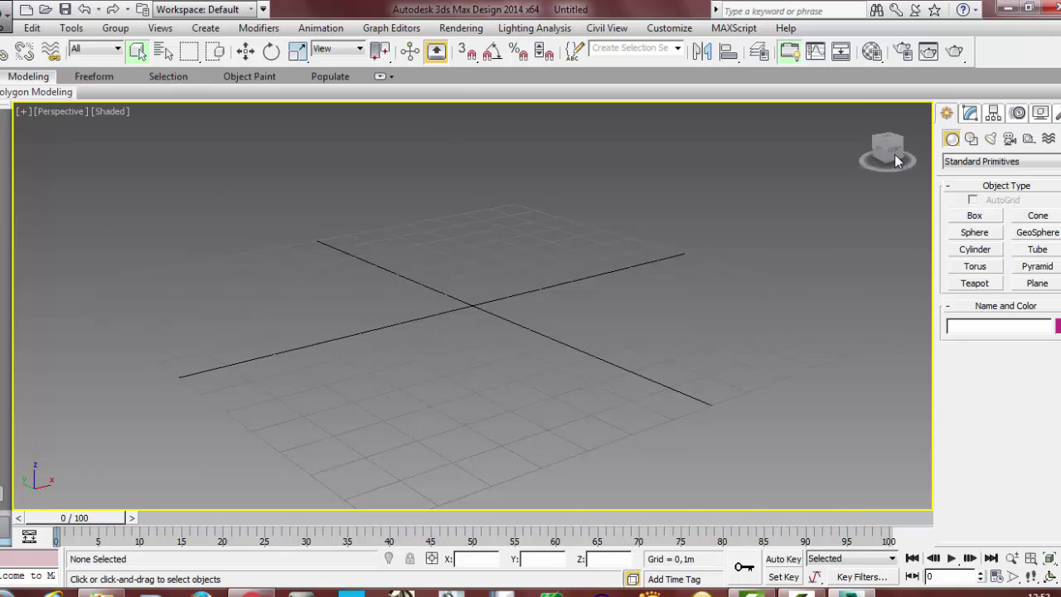
left_click(973, 217)
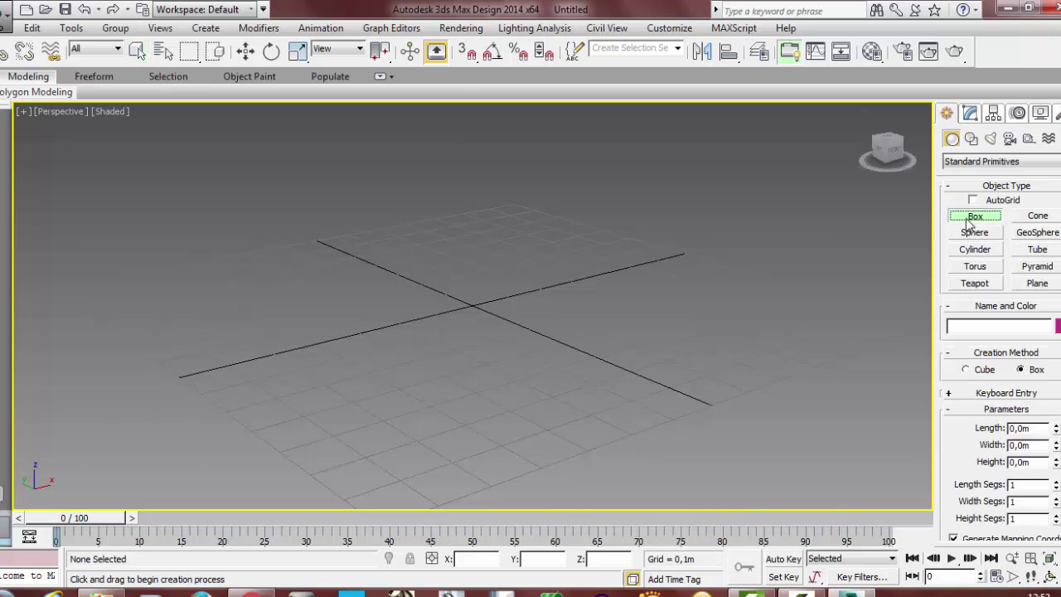
left_click_drag(388, 289, 575, 350)
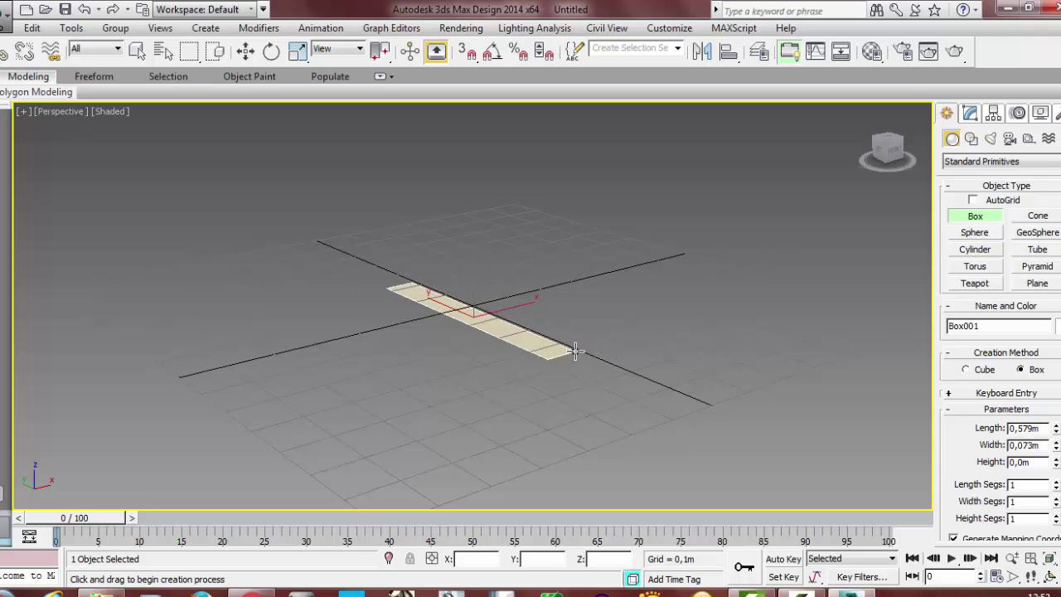
left_click(538, 328)
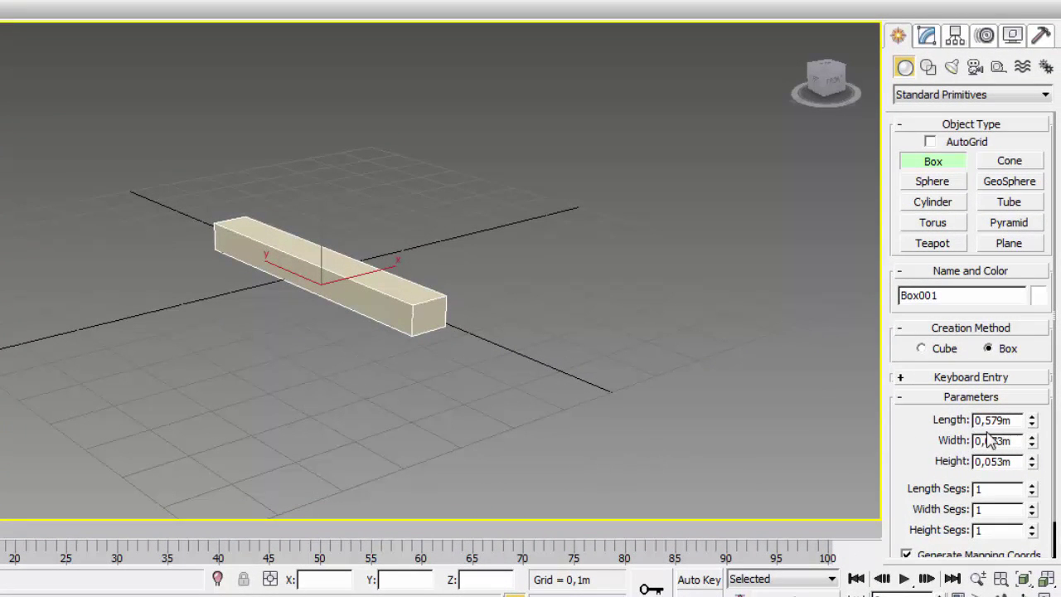
Step: Set the box's length to 0,7 m, its width to 0,05 m and its height to 0,07 m
left_click_drag(1003, 420, 985, 420)
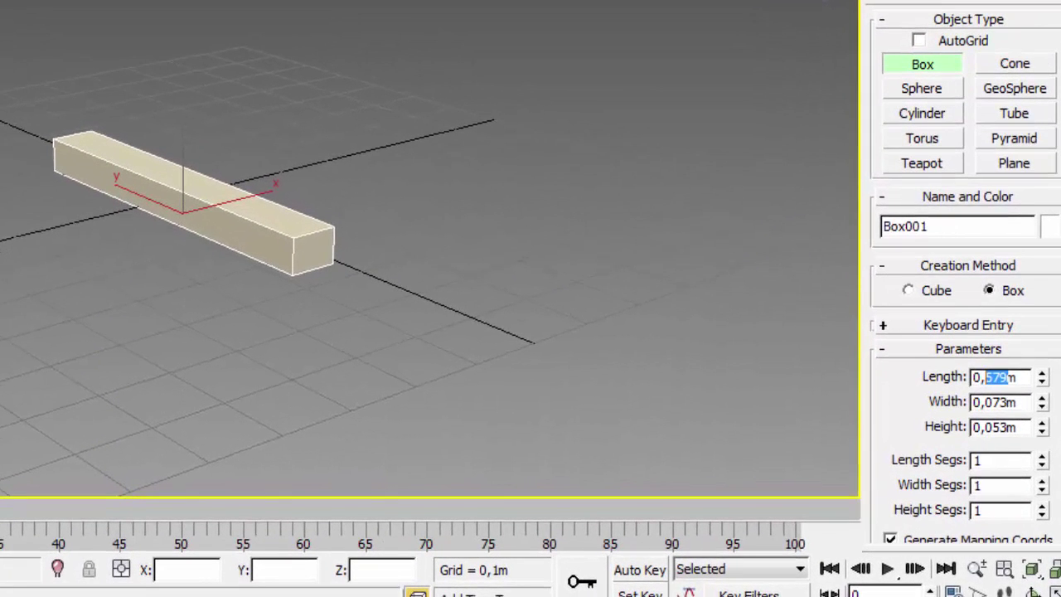
type("7")
key("Return")
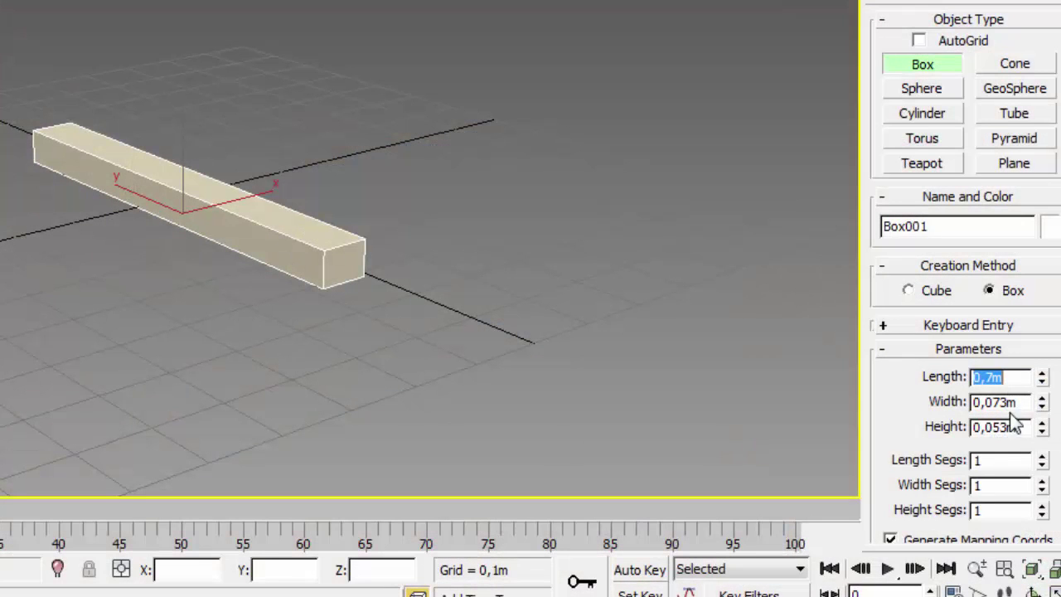
left_click_drag(1007, 403, 996, 403)
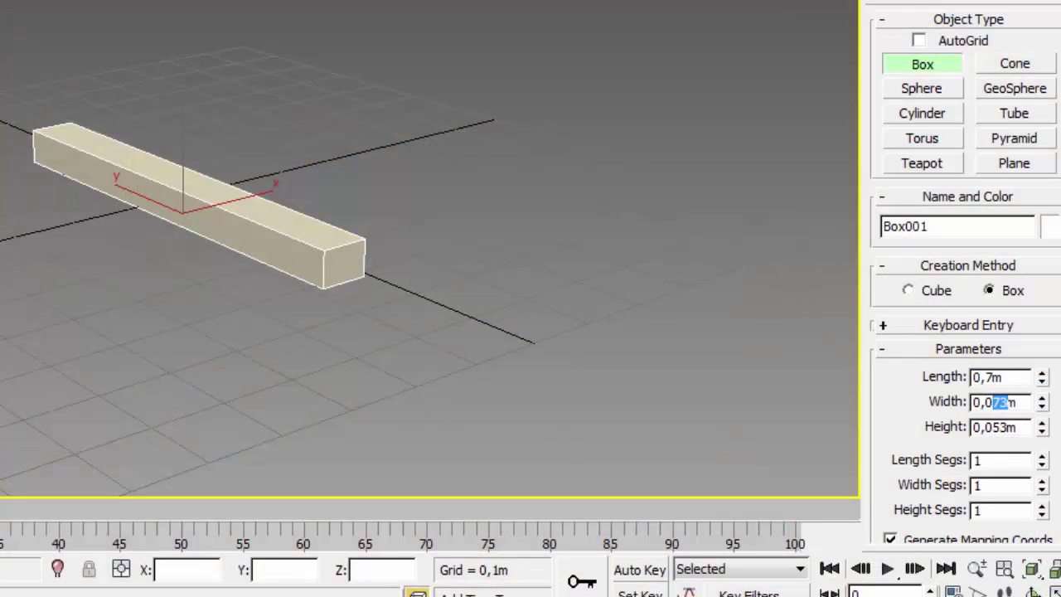
type("5")
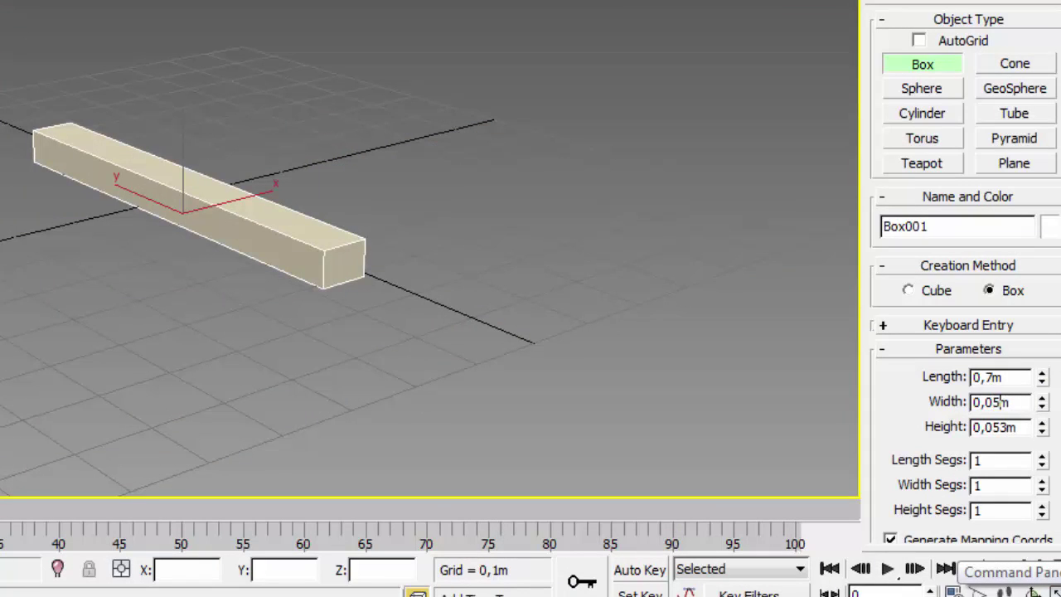
key("Return")
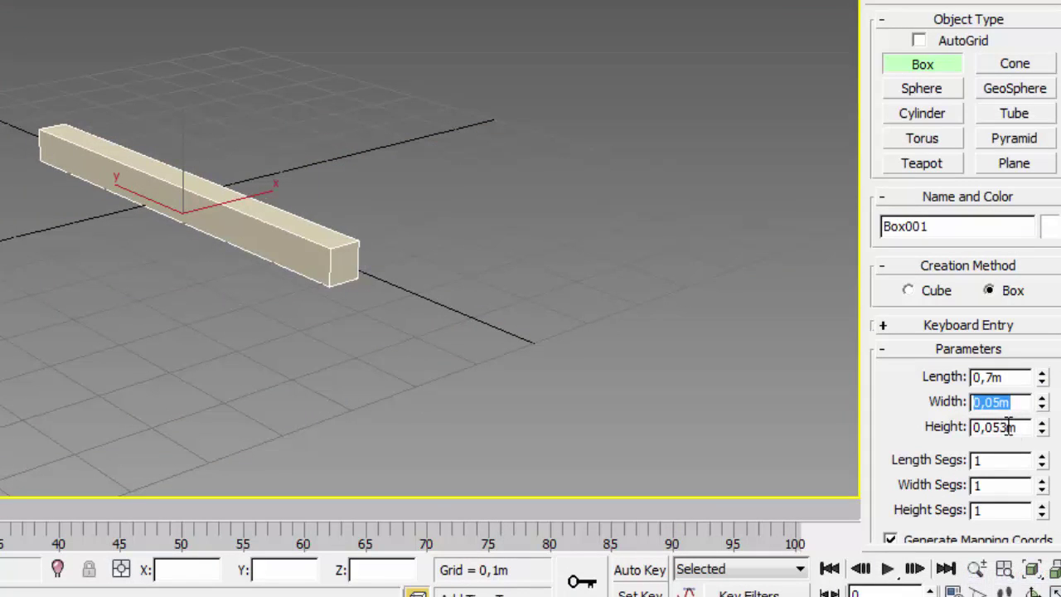
left_click_drag(1006, 427, 994, 428)
type("7")
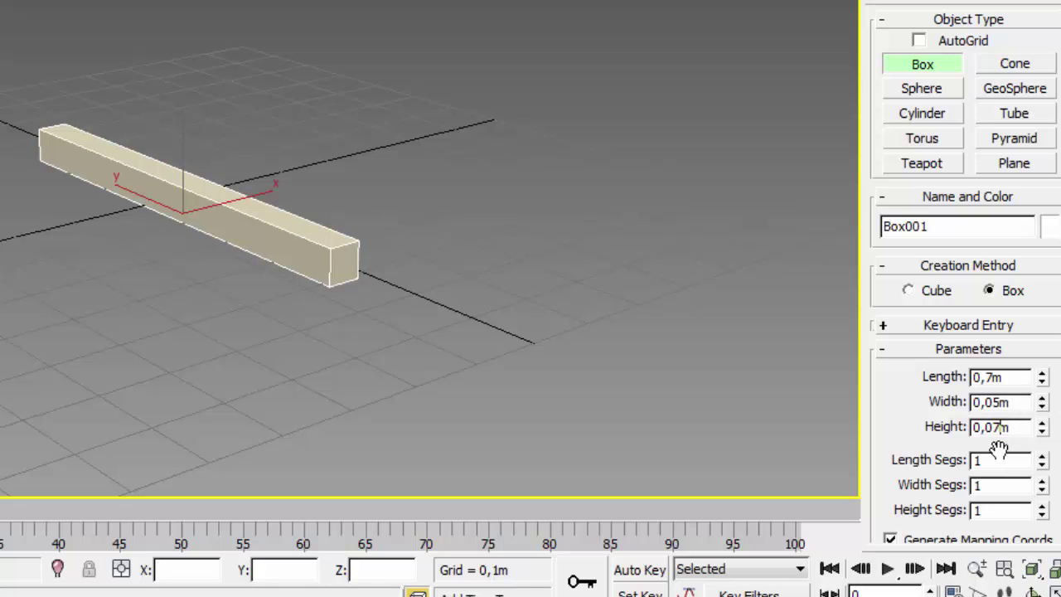
key("Return")
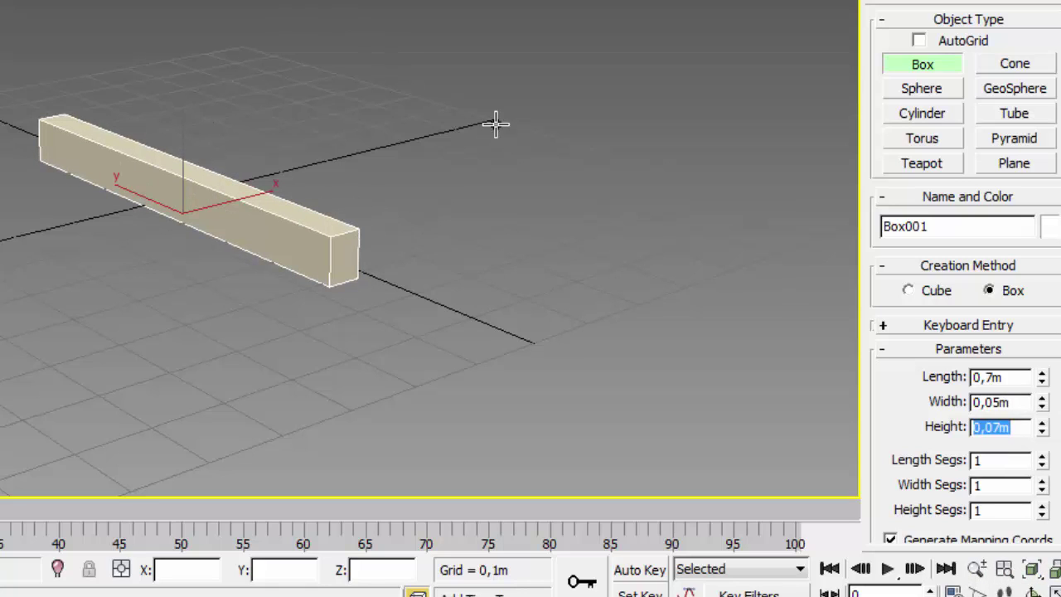
Step: Move the long box to the scene origin by setting its X and Y position to 0
left_click(543, 208)
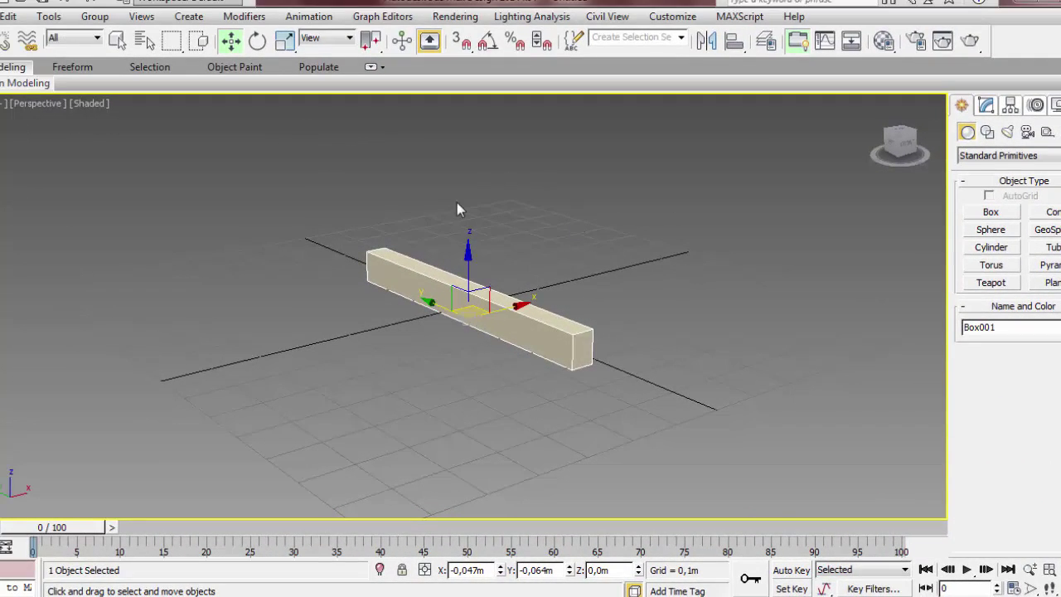
double_click(491, 571)
type("0")
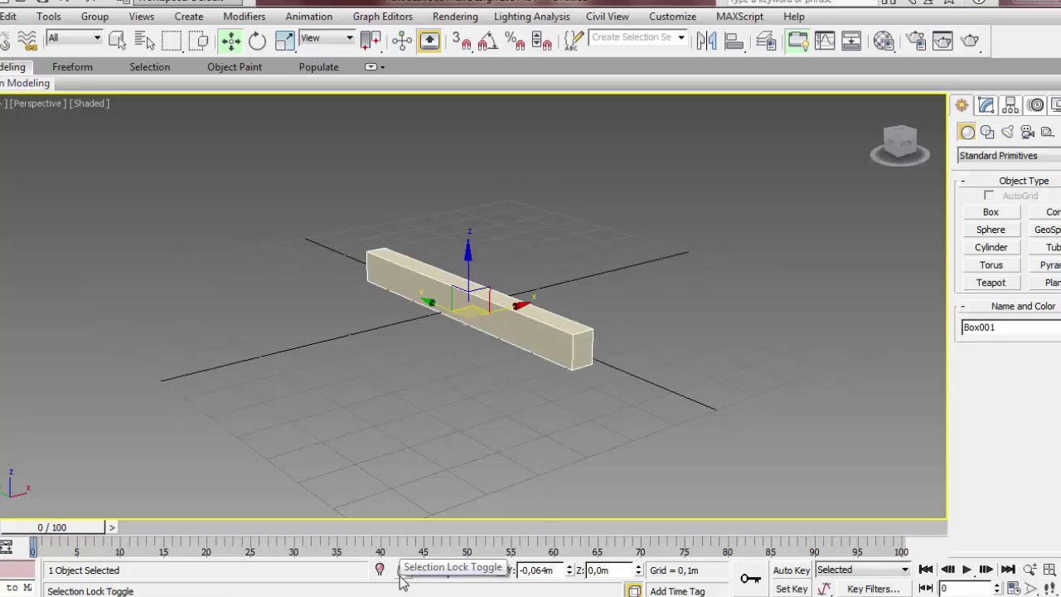
key("Return")
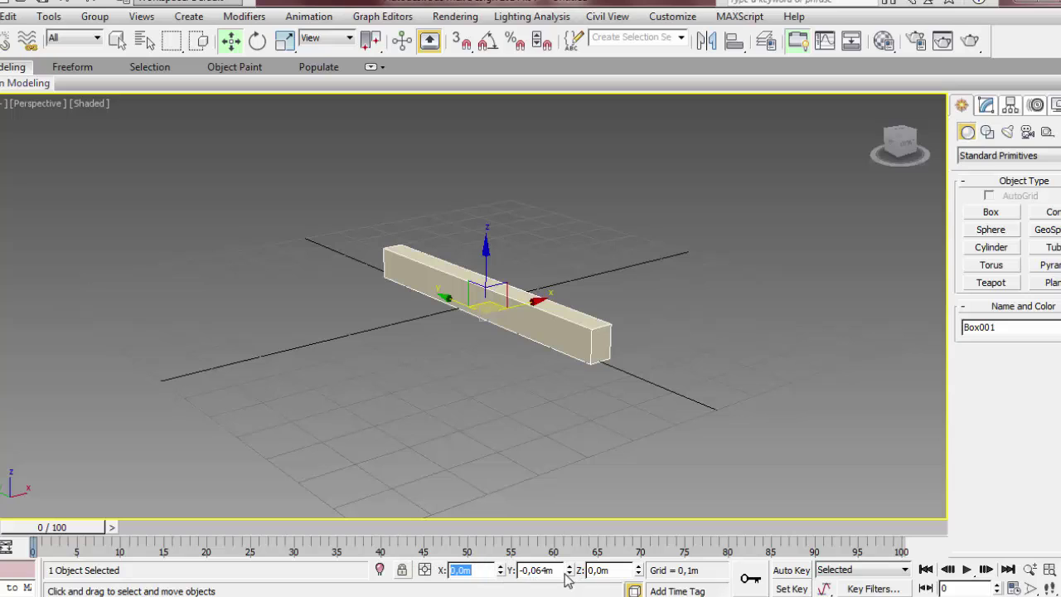
key("Tab")
type("0")
key("Return")
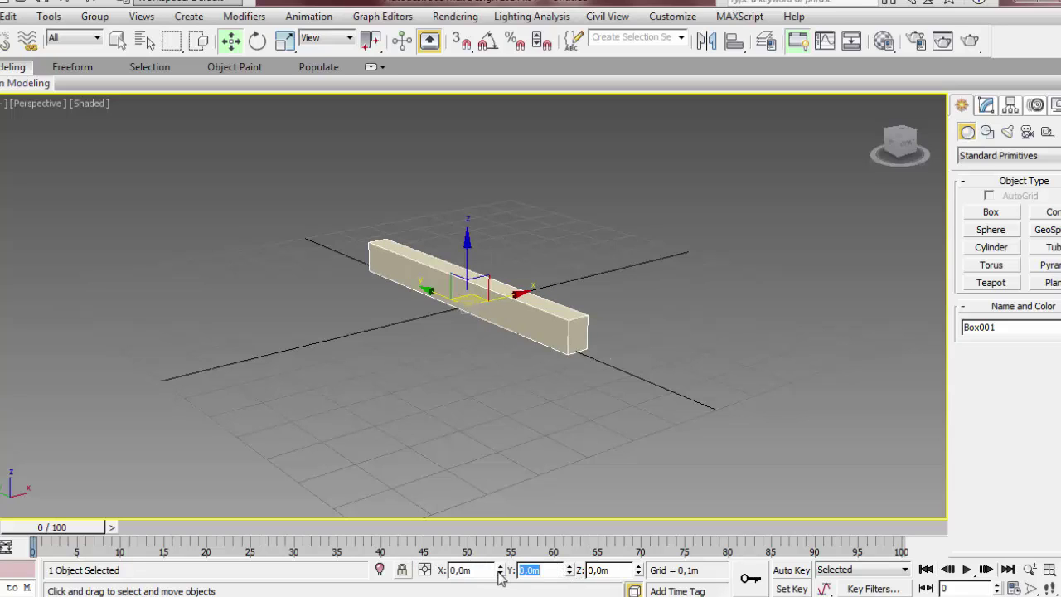
left_click(437, 377)
left_click(492, 297)
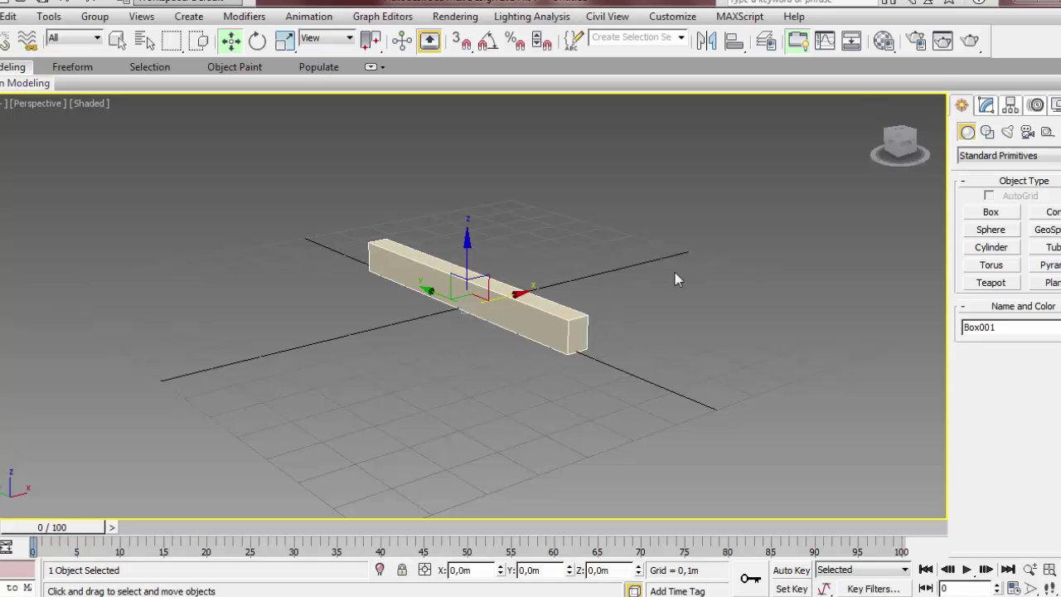
Step: Draw a second, smaller box beside the long one, about 0.09 m long, 0.04 m wide and 0.11 m high
left_click(899, 145)
left_click_drag(899, 146, 798, 161)
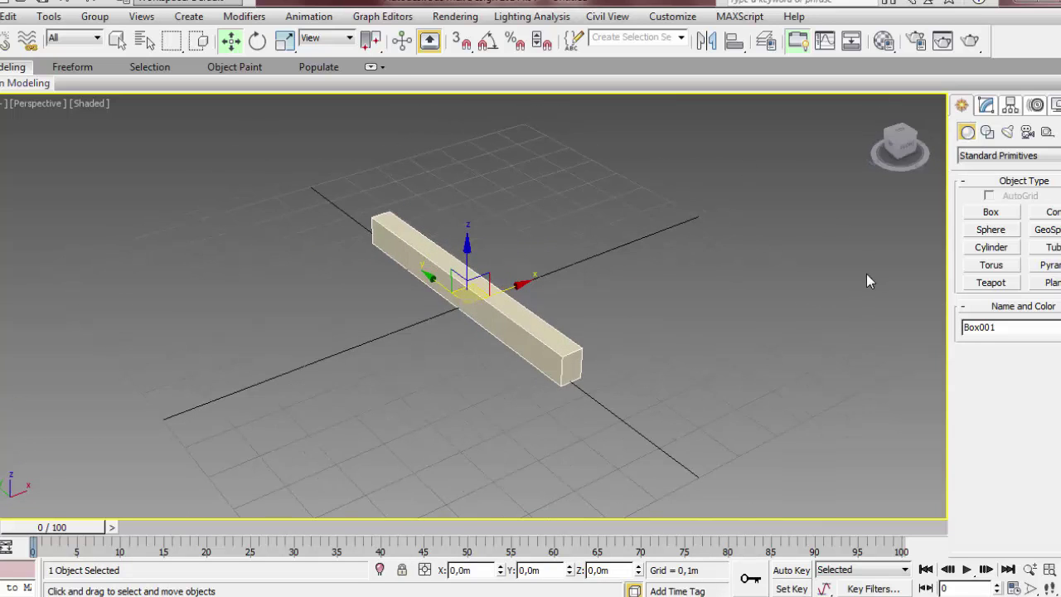
left_click(990, 212)
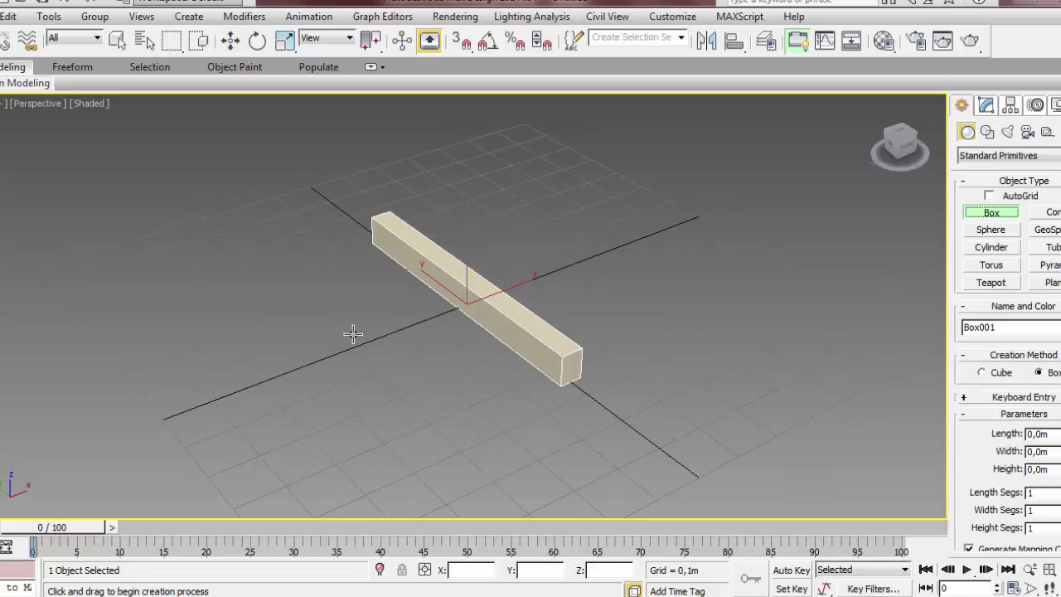
left_click_drag(351, 333, 358, 358)
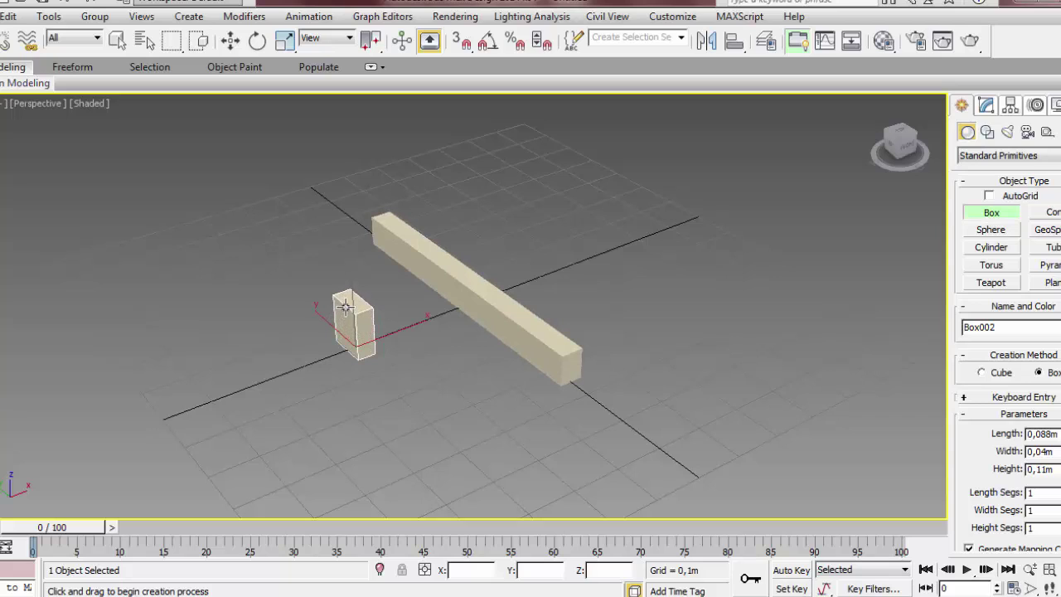
left_click(345, 307)
Step: Move the small box to the origin by setting its X and Y position to 0
left_click(230, 40)
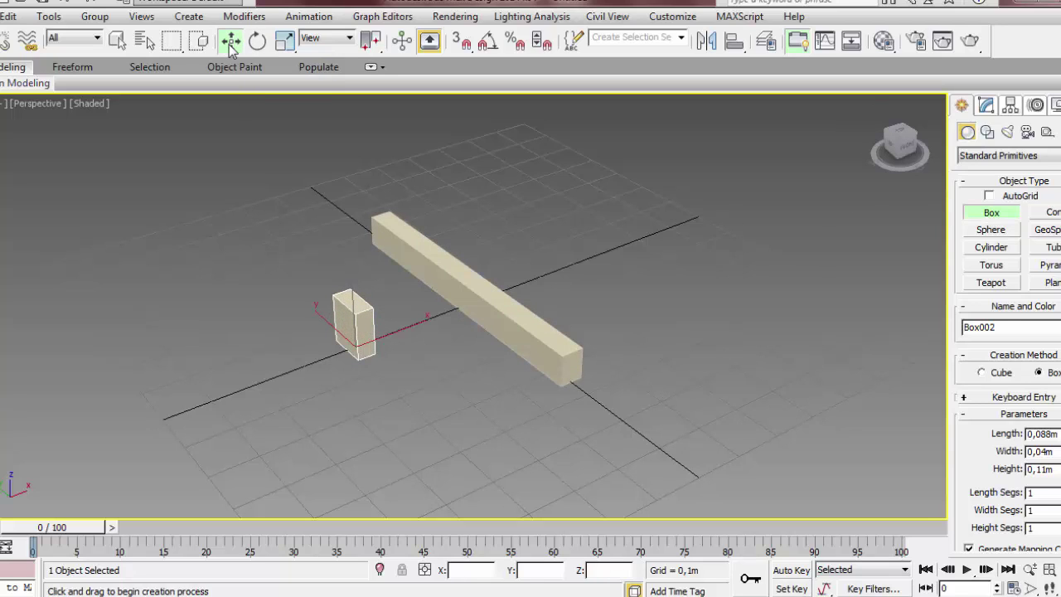
double_click(486, 571)
type("0")
key("Return")
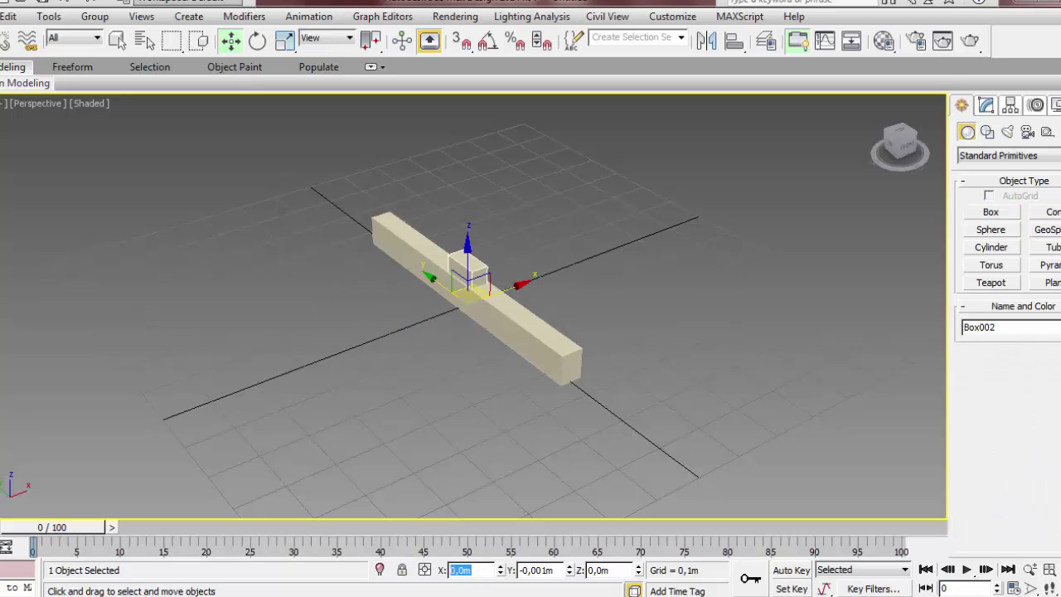
double_click(560, 570)
type("0")
key("Return")
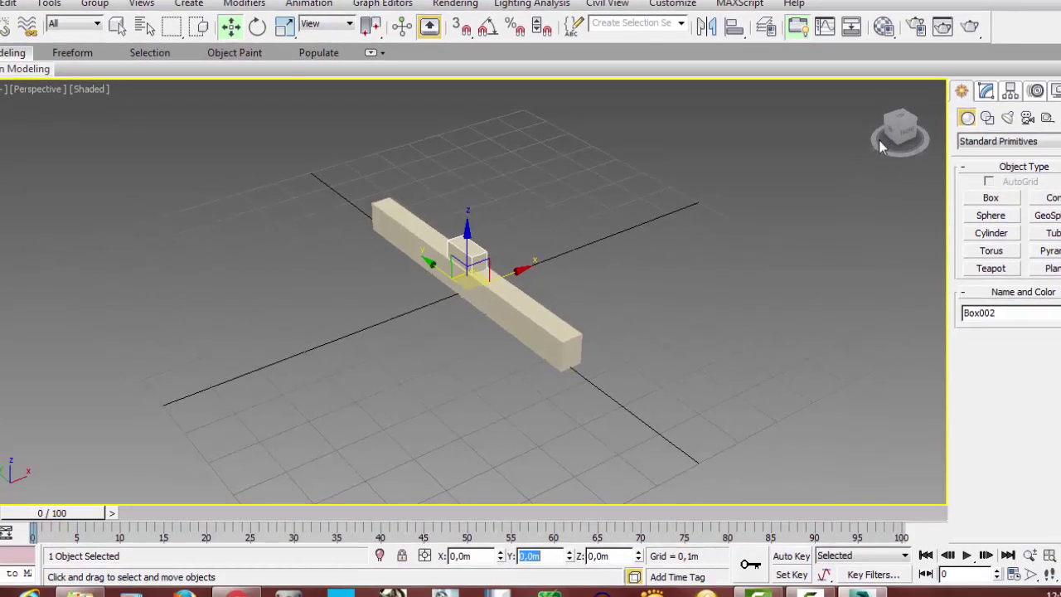
Step: Lower the small box beneath the long box to Z about -0.088 m and rotate it about 19 degrees around X
left_click_drag(893, 131, 876, 88)
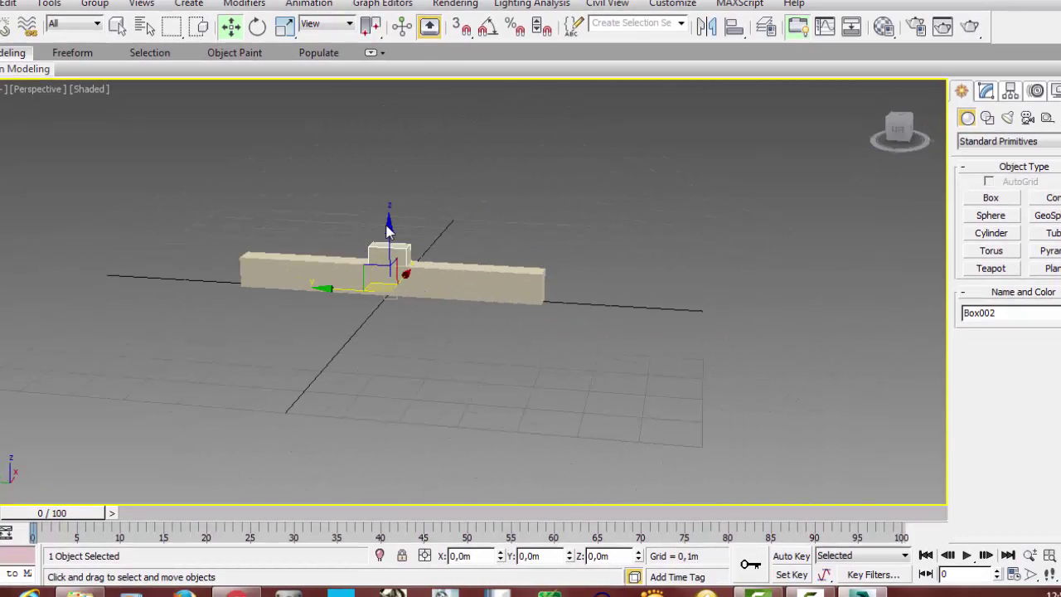
left_click_drag(389, 218, 388, 254)
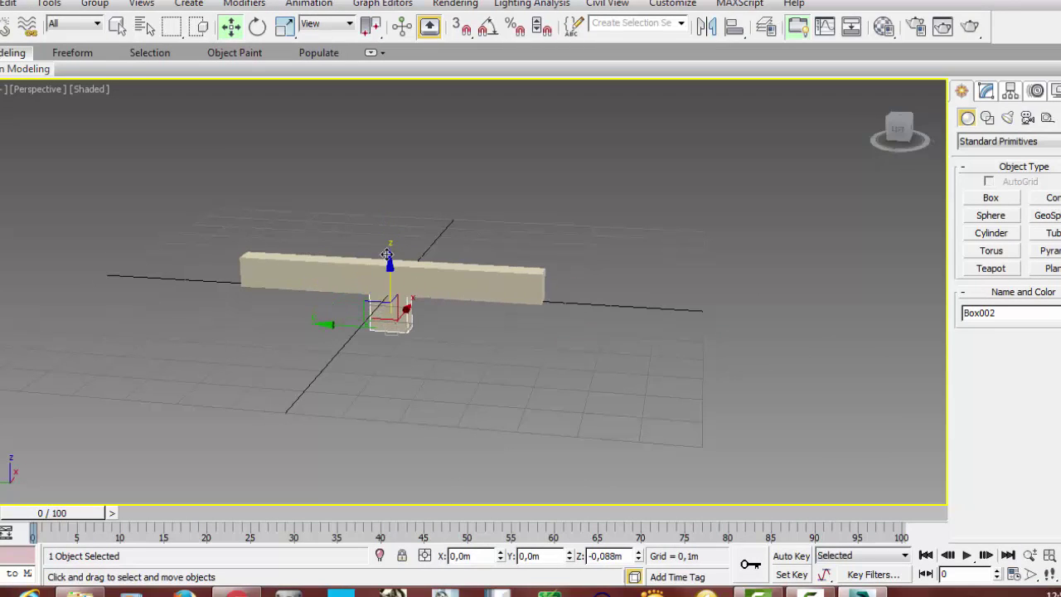
left_click(257, 27)
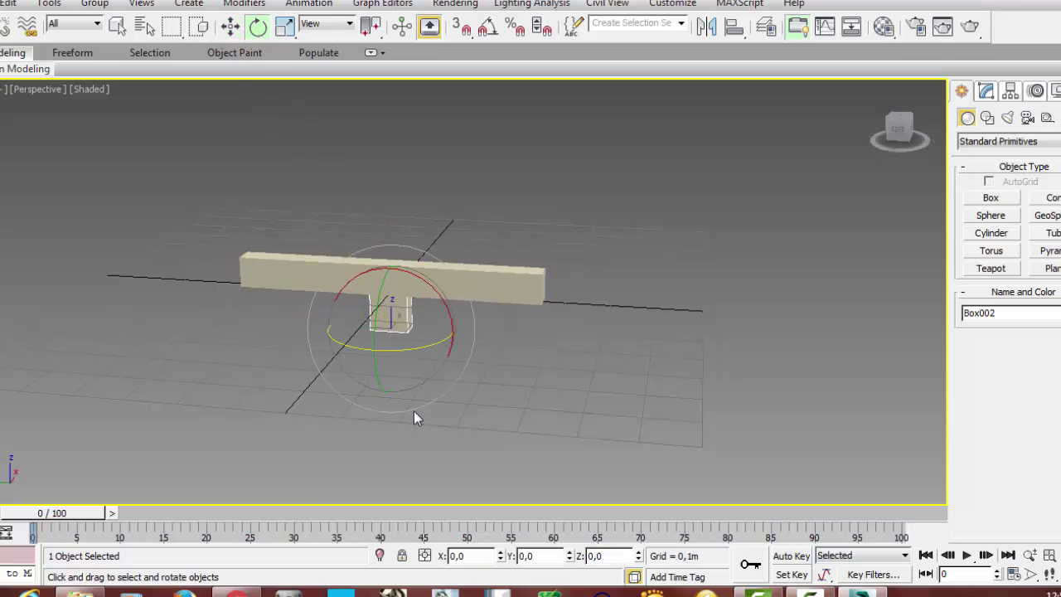
left_click_drag(430, 296, 453, 306)
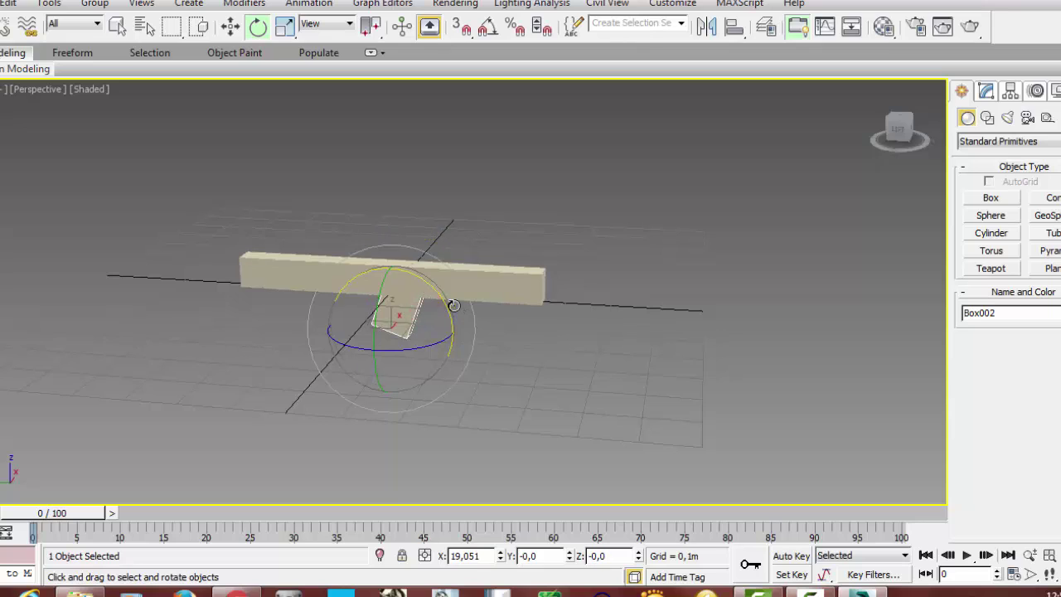
Step: Slide the tilted small box along the Y axis under the long box to about -0.07 m, then deselect it
left_click(234, 27)
left_click(334, 327)
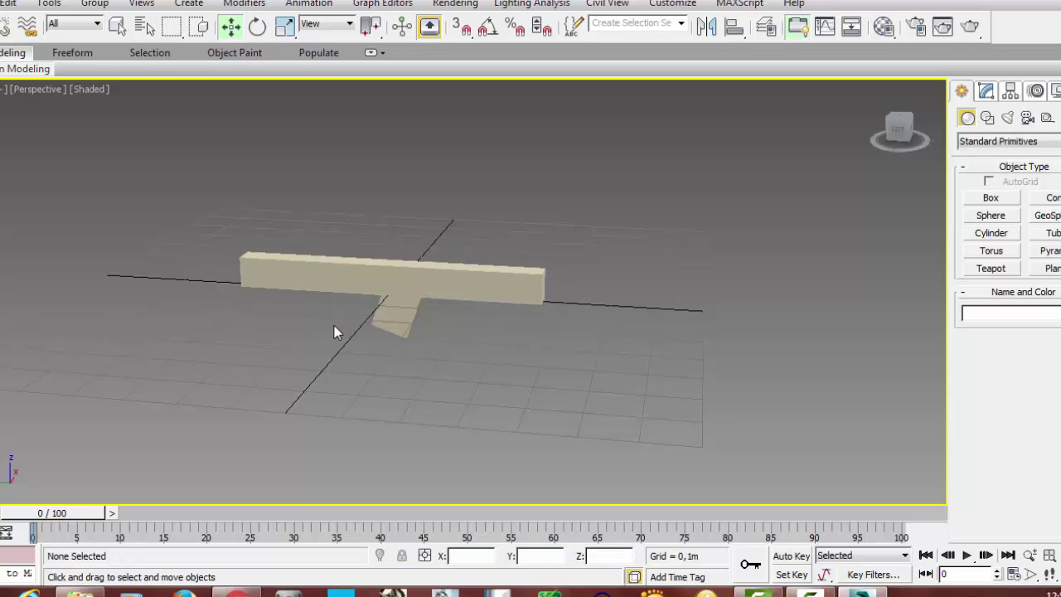
left_click(372, 321)
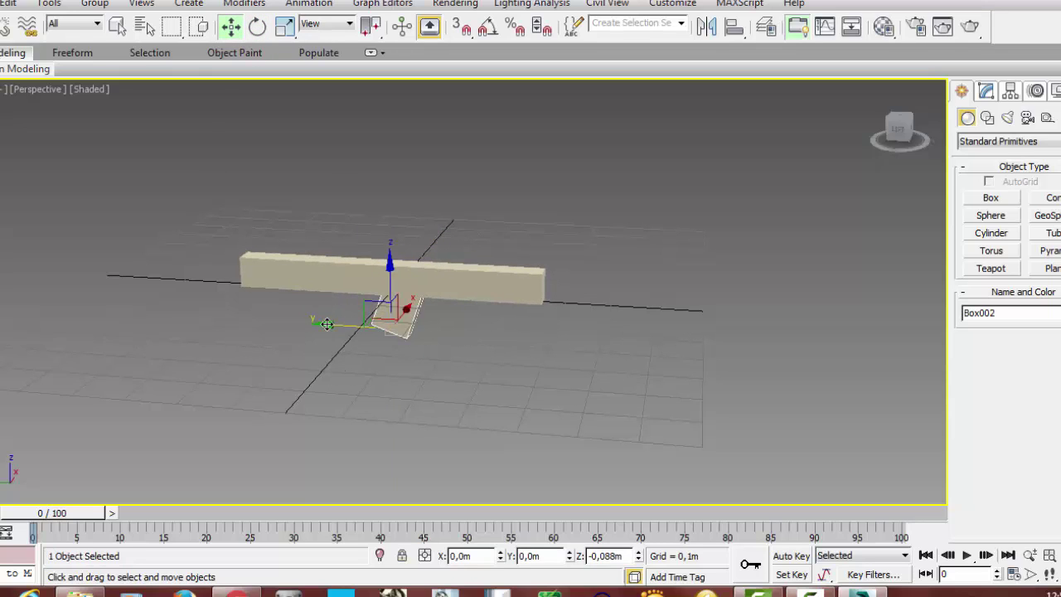
left_click_drag(334, 327, 371, 339)
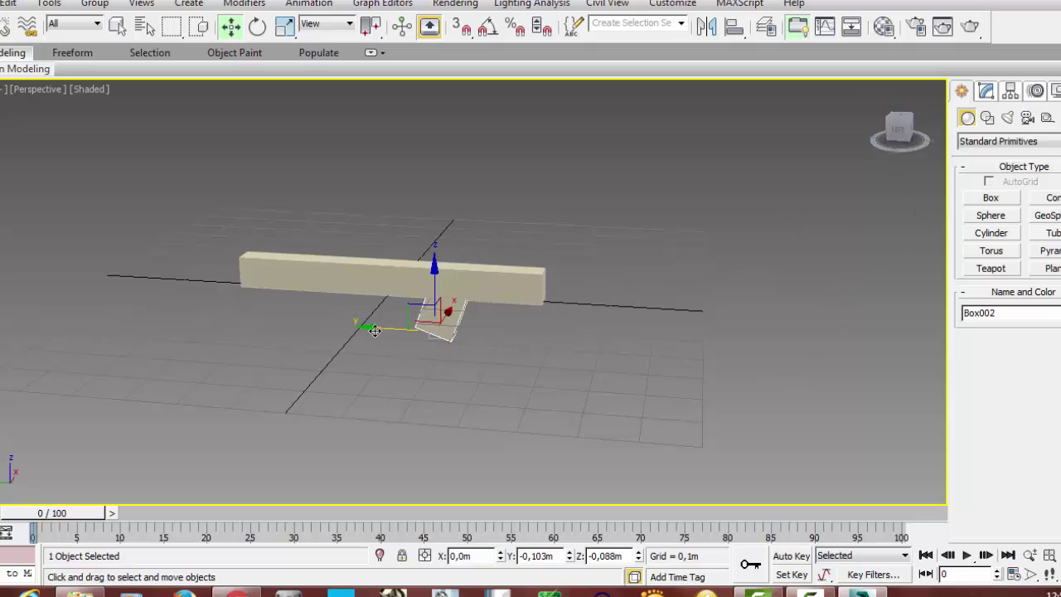
left_click_drag(373, 330, 359, 328)
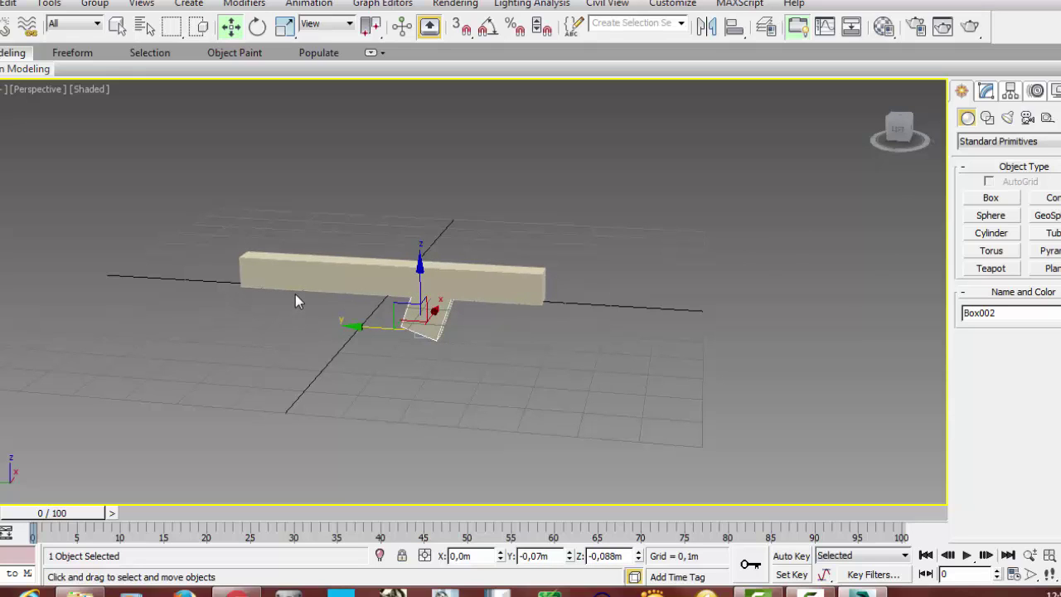
left_click(437, 167)
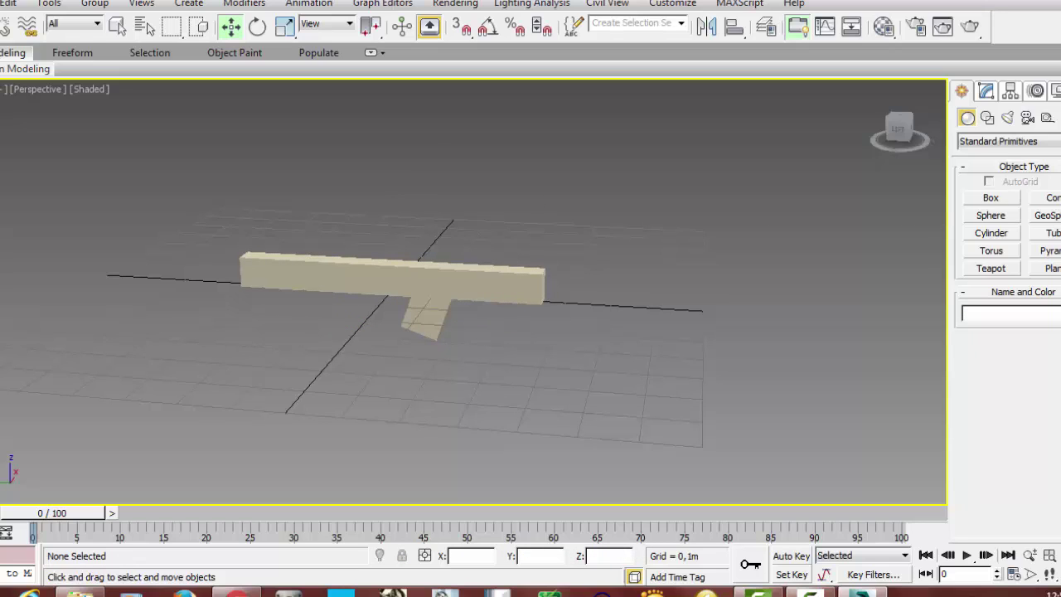
Step: Draw an upright cylinder beside the long box, about 0.037 m in radius and 0.447 m high
left_click(1000, 236)
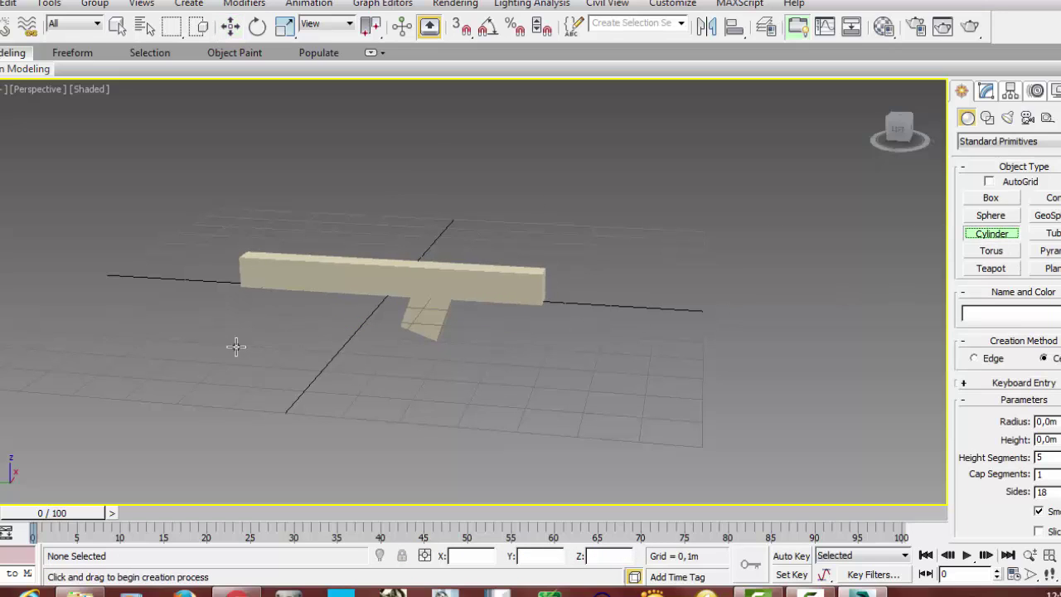
left_click_drag(230, 325, 238, 328)
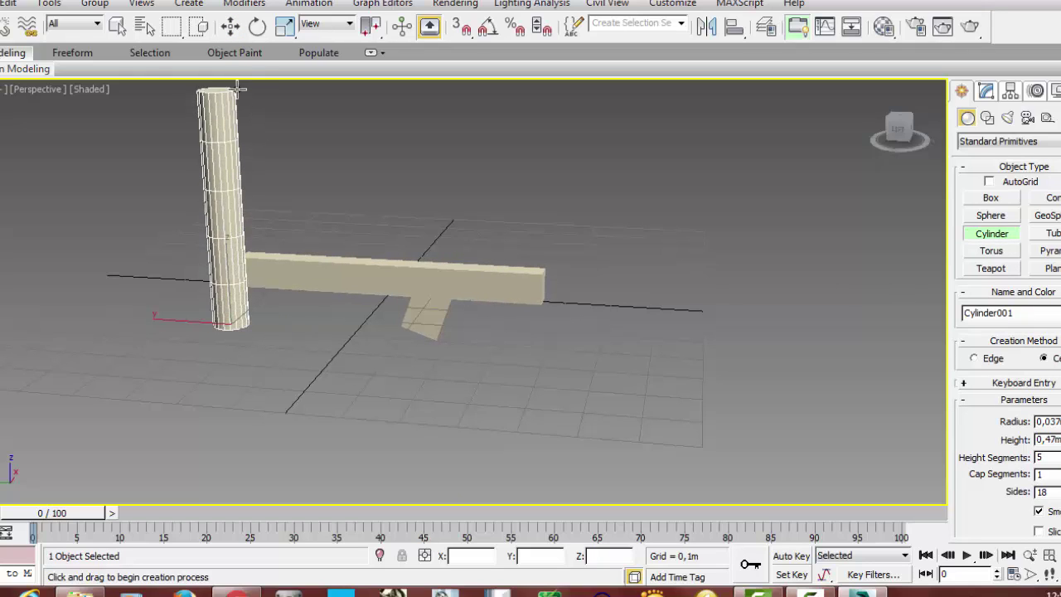
left_click(234, 112)
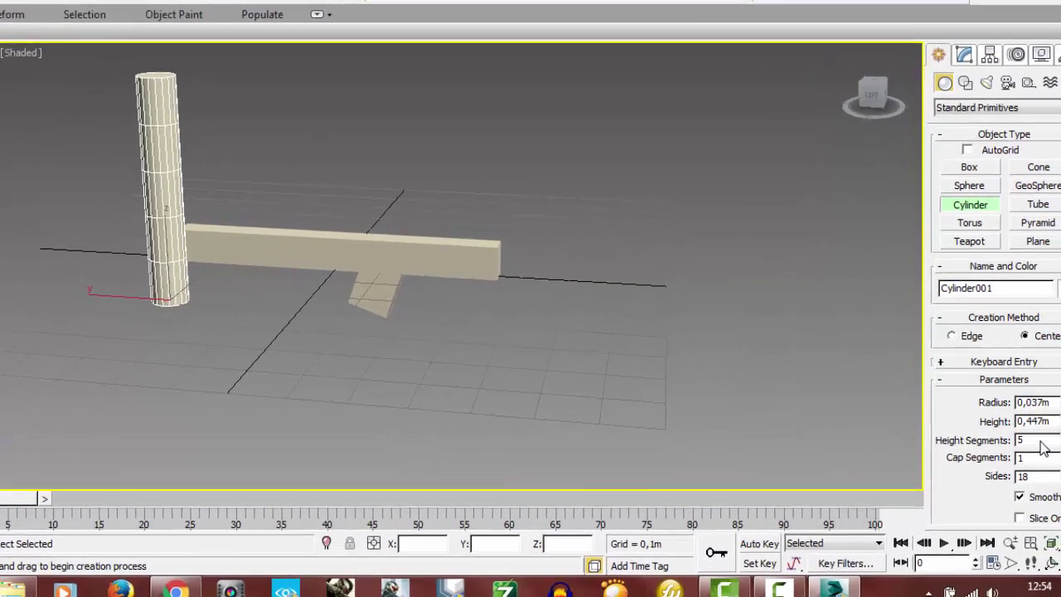
Step: Reduce the cylinder's detail to 1 height segment and 8 sides
double_click(1041, 458)
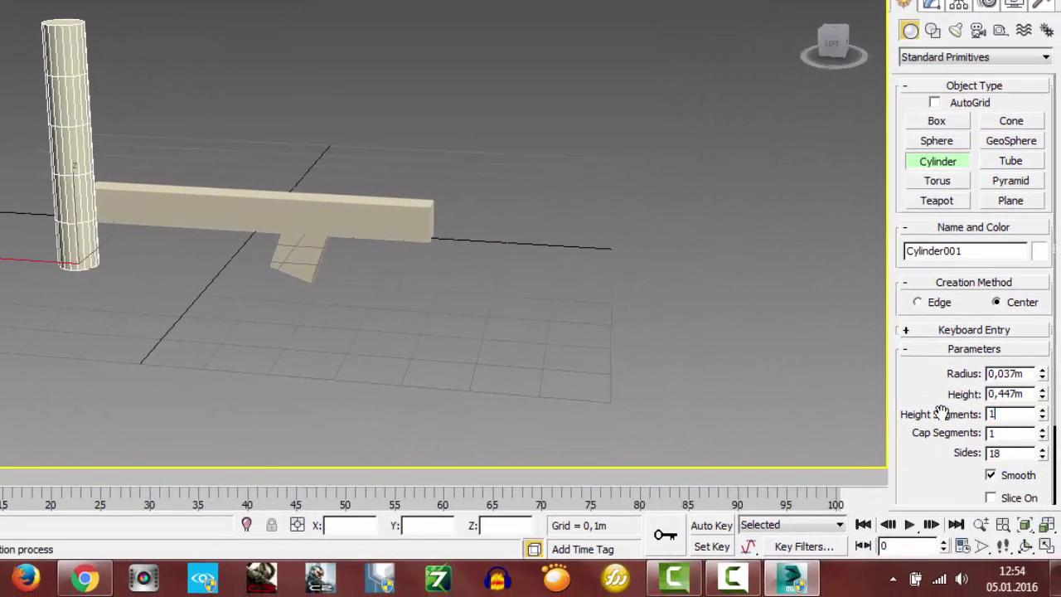
key("Return")
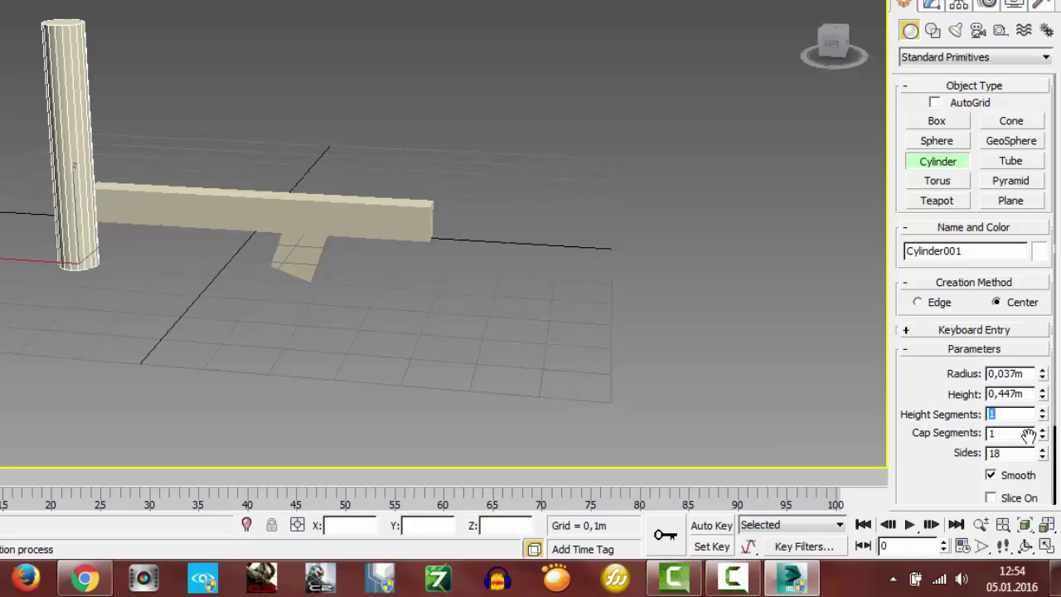
double_click(999, 452)
type("8")
key("Return")
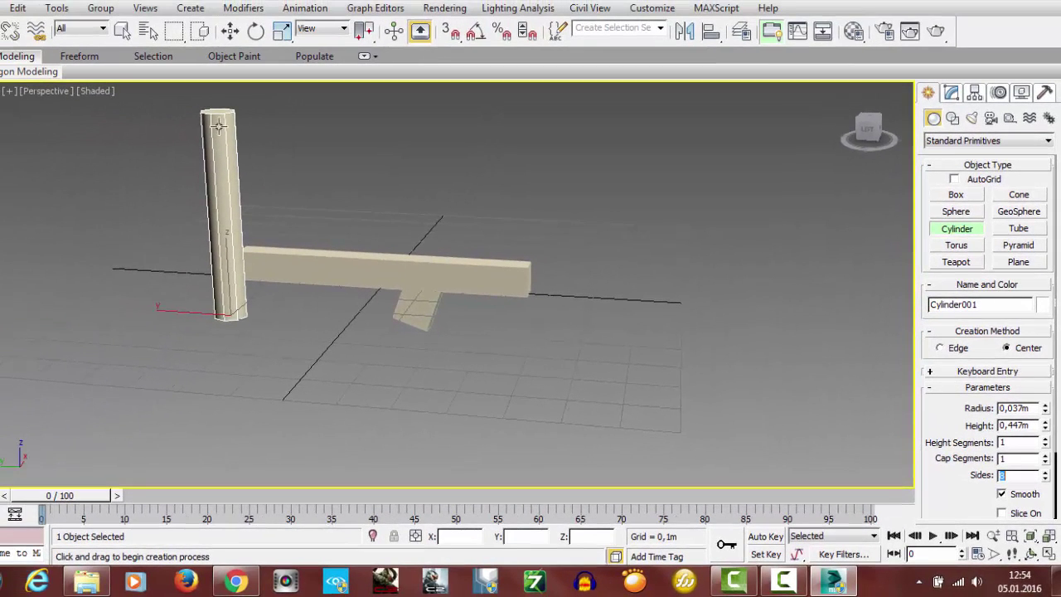
Step: Rotate the cylinder to exactly 90 degrees around X so it lies parallel to the long box
left_click(256, 31)
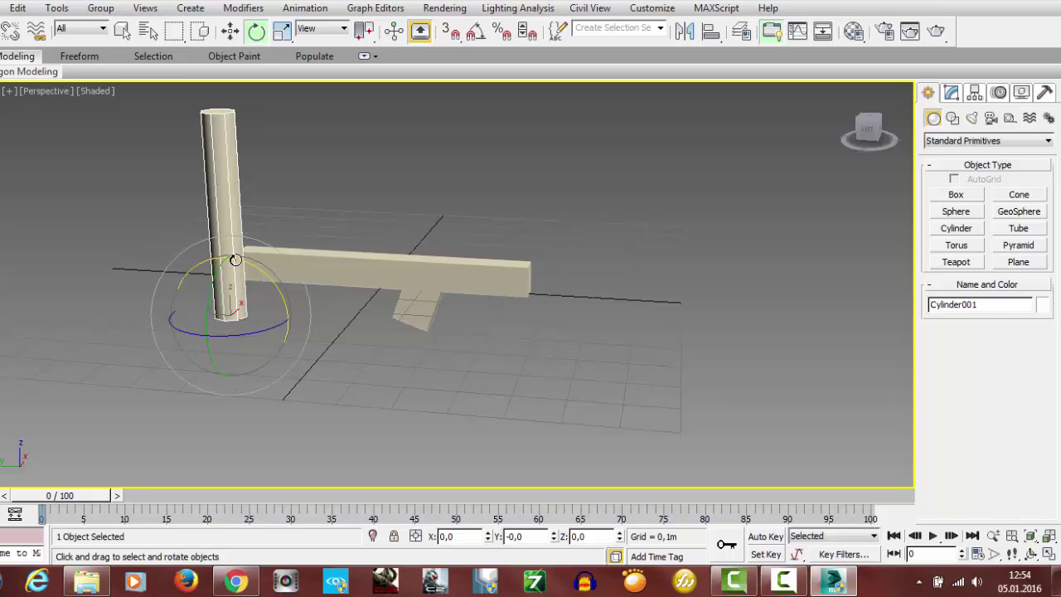
left_click_drag(235, 260, 417, 503)
left_click_drag(469, 537, 426, 537)
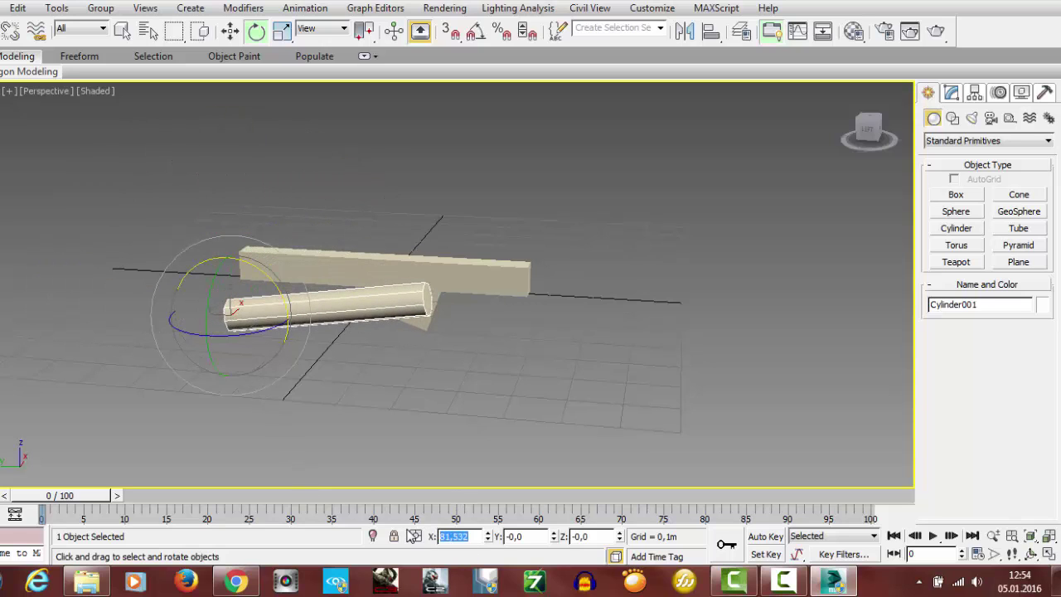
type("90")
key("Return")
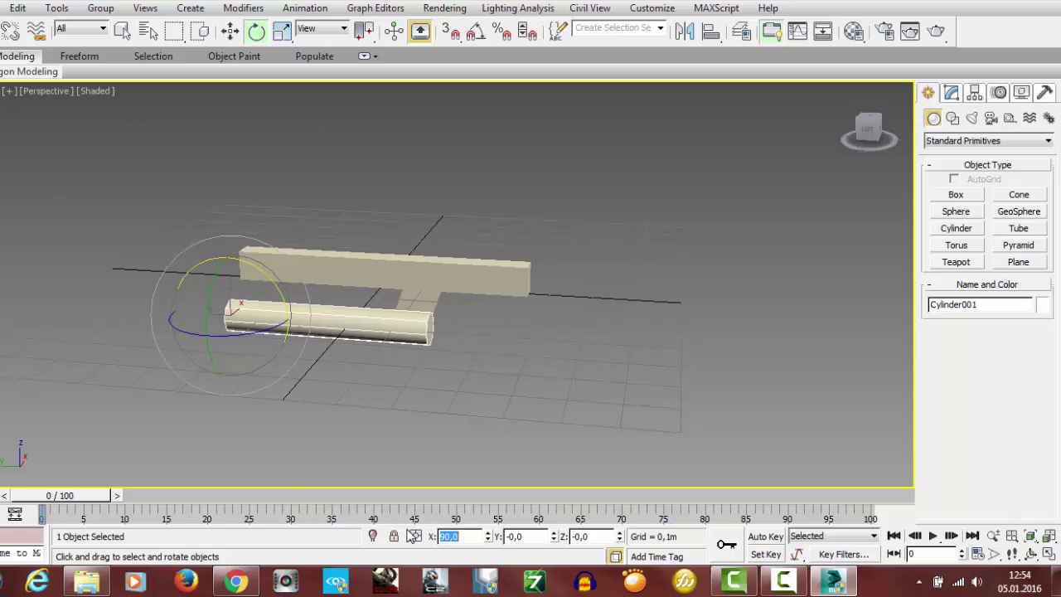
Step: Move the cylinder to the origin by setting its X and Y position to 0
left_click(231, 30)
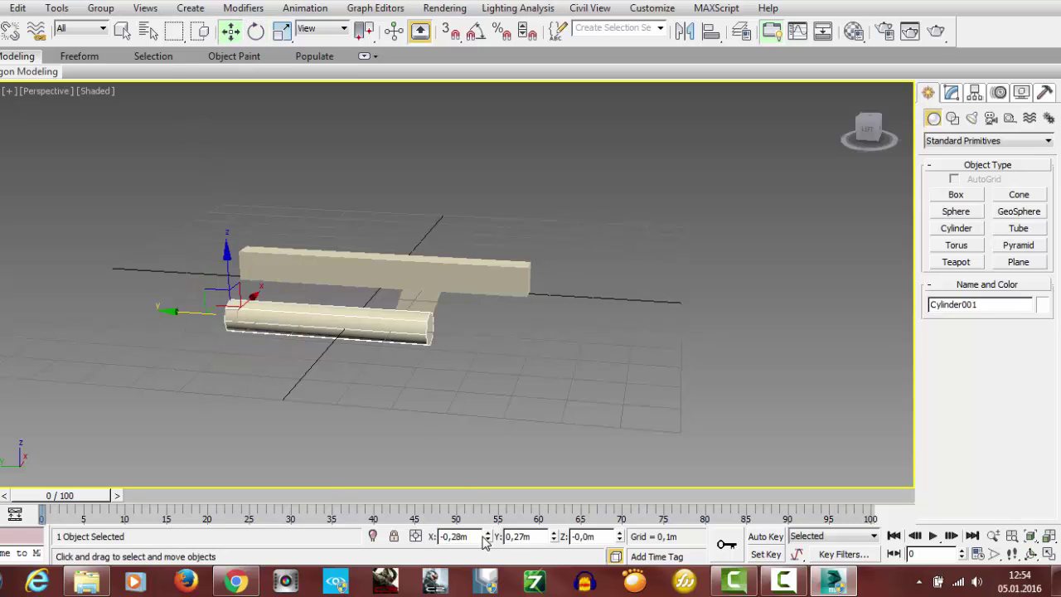
left_click_drag(484, 537, 321, 542)
type("0")
key("Return")
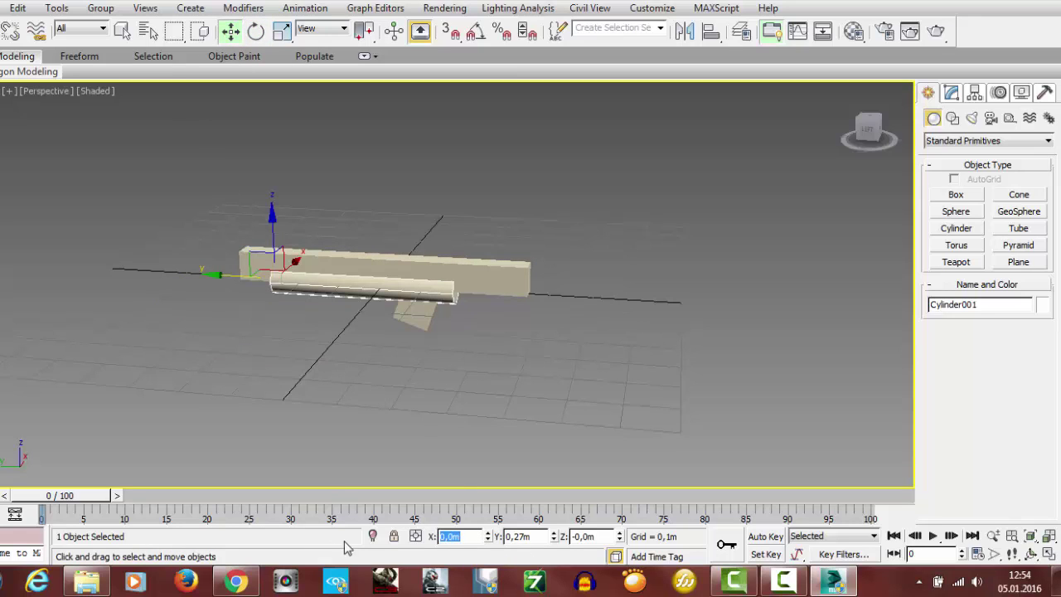
left_click_drag(545, 537, 476, 535)
type("0")
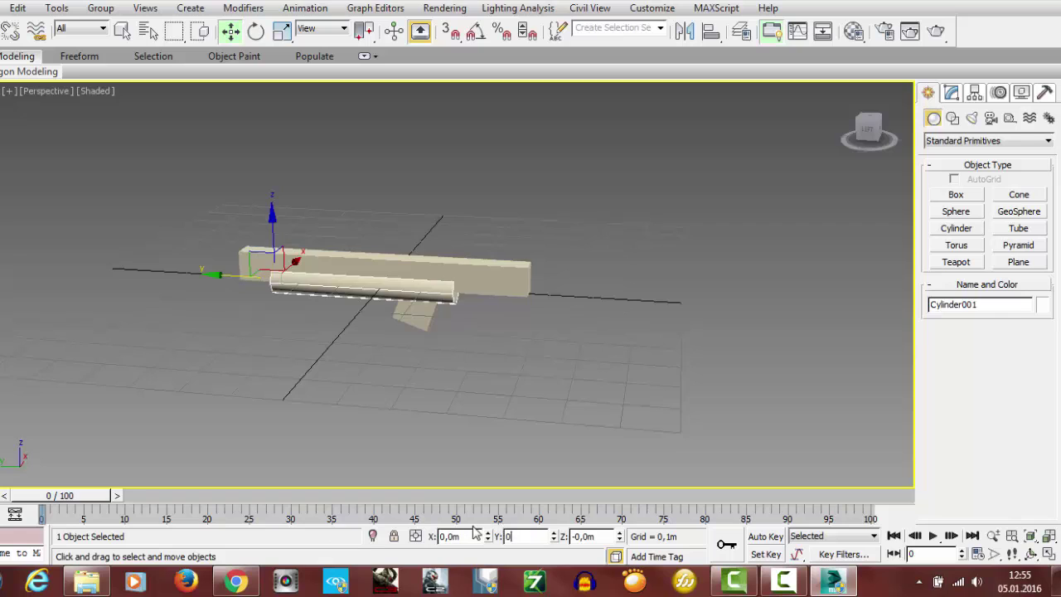
key("Return")
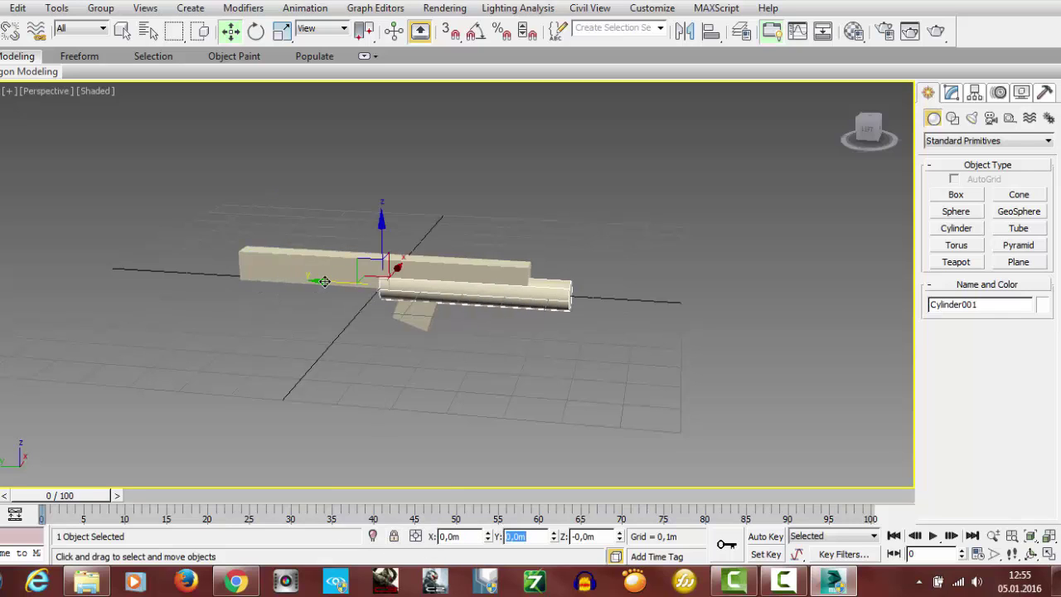
Step: Slide the cylinder along Y to about 0.651 m and raise it to Z about 0.044 m at the long box's front end
left_click_drag(324, 282, 74, 288)
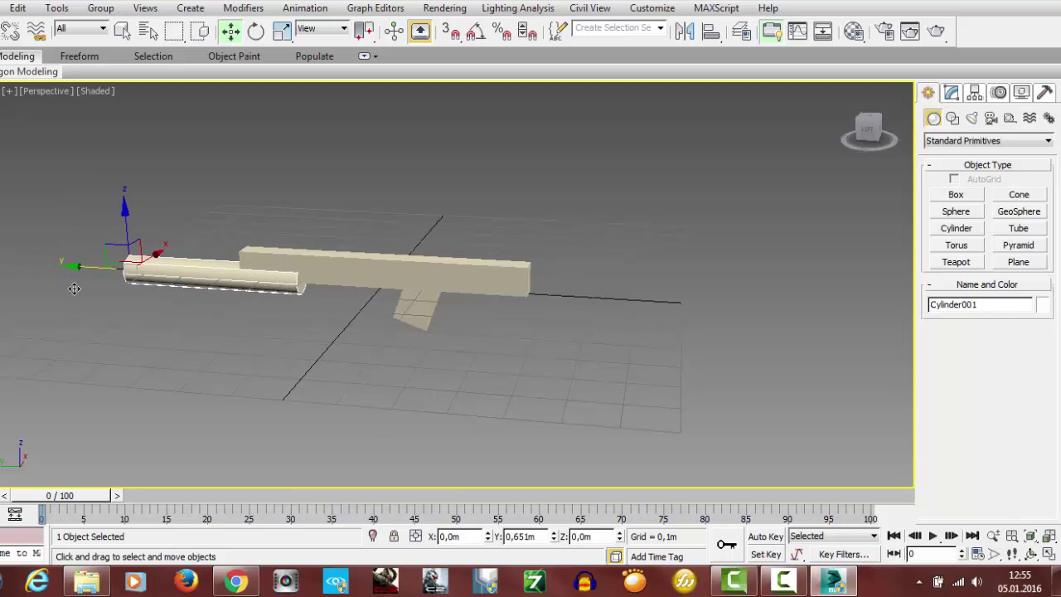
left_click(129, 215)
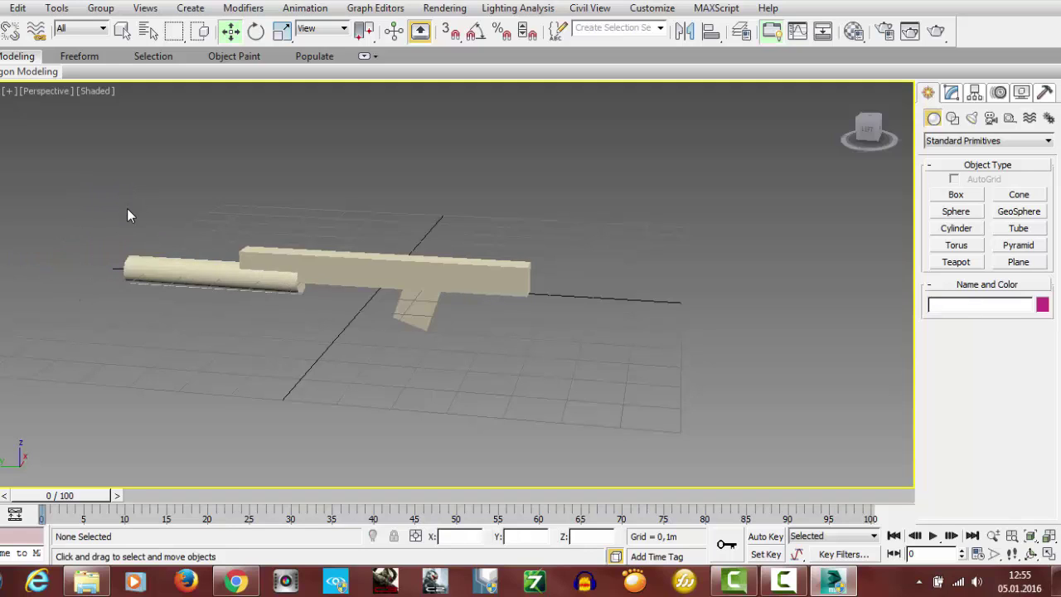
left_click(155, 277)
mouse_move(123, 213)
left_mouse_down()
mouse_move(125, 178)
mouse_move(125, 200)
left_mouse_up()
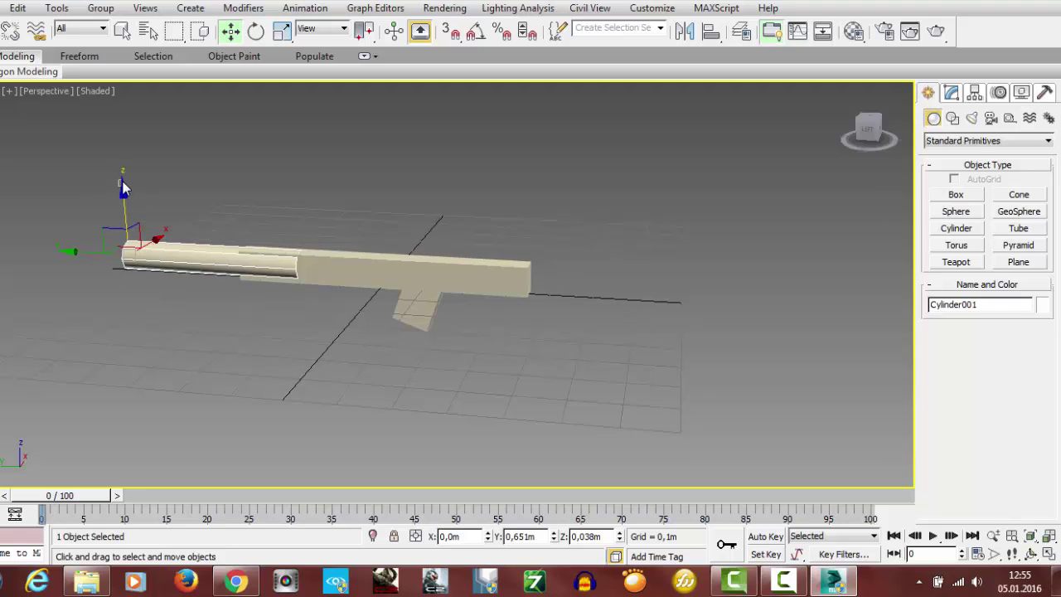
left_click(291, 307)
left_click(200, 261)
mouse_move(122, 192)
left_mouse_down()
mouse_move(122, 177)
mouse_move(121, 190)
left_mouse_up()
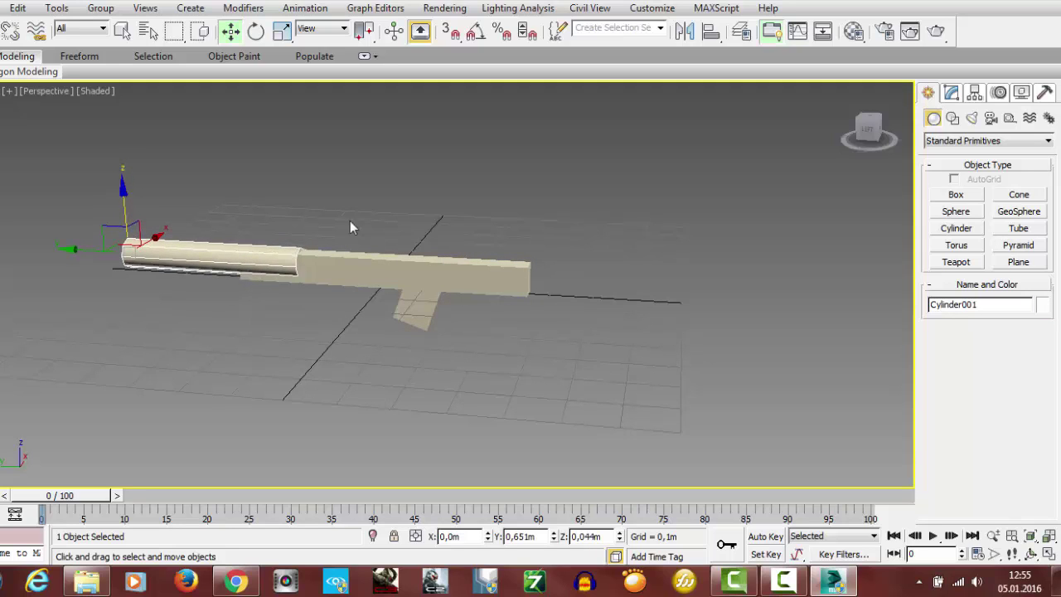
Step: Scale the cylinder uniformly down to about 81 percent and deselect it
left_click_drag(858, 143, 875, 158)
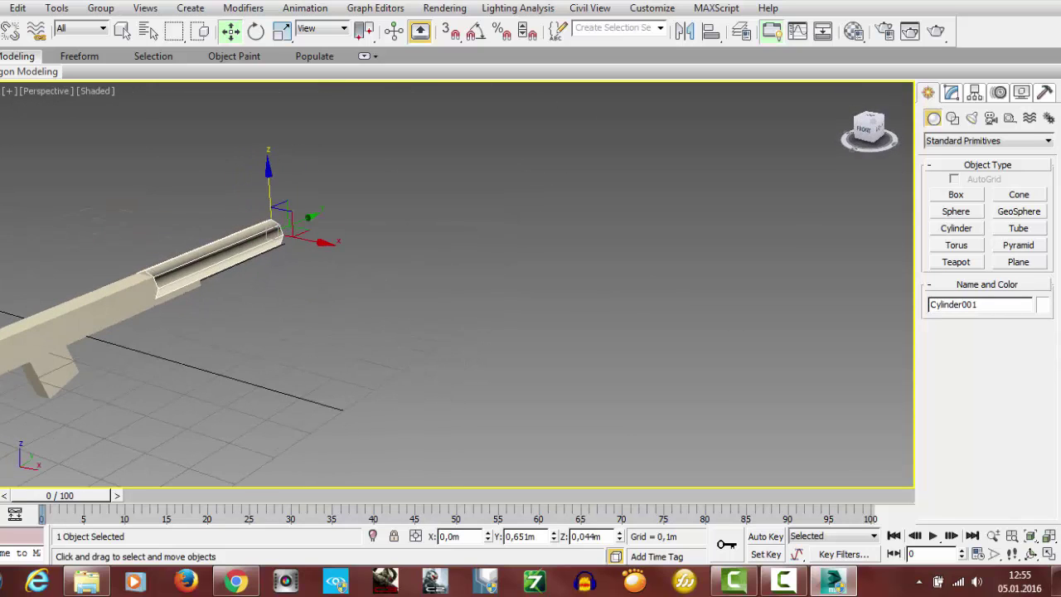
left_click(284, 34)
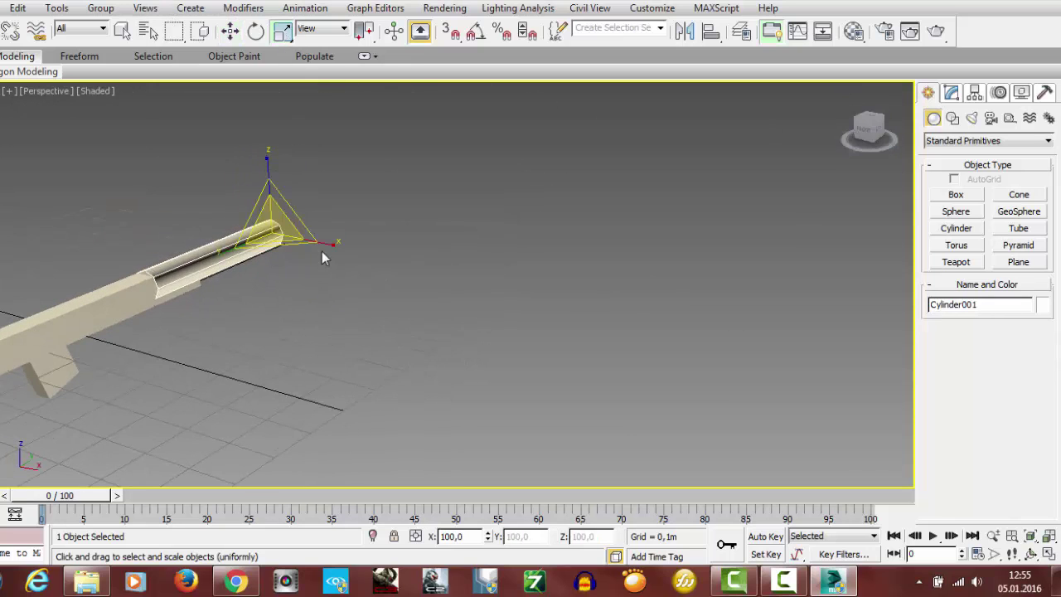
left_click_drag(276, 228, 276, 247)
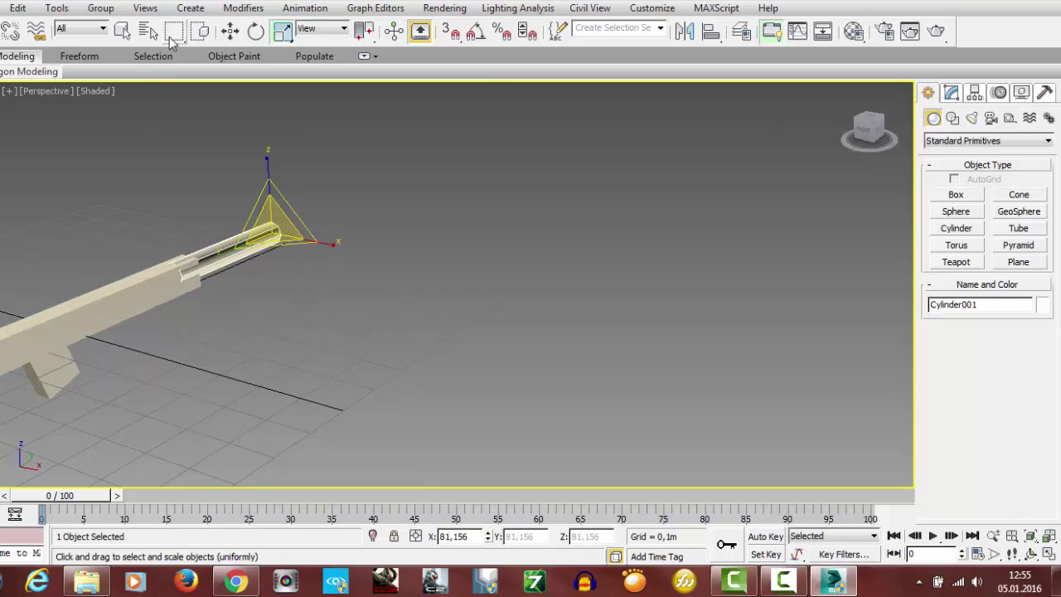
left_click(230, 32)
left_click(370, 340)
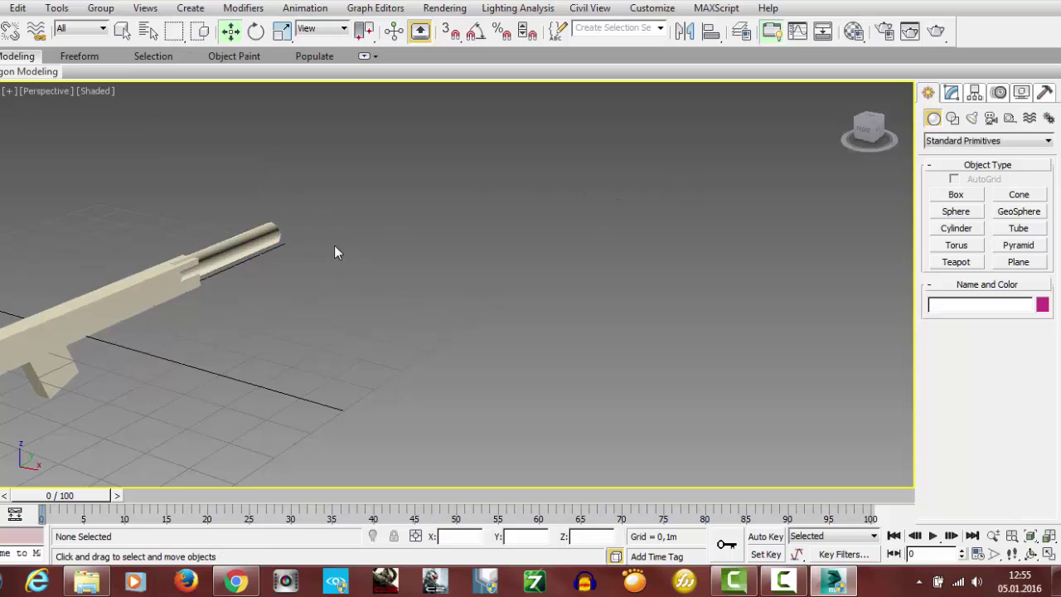
Step: Reset the scaled cylinder's Y and Z position to 0
left_click(246, 247)
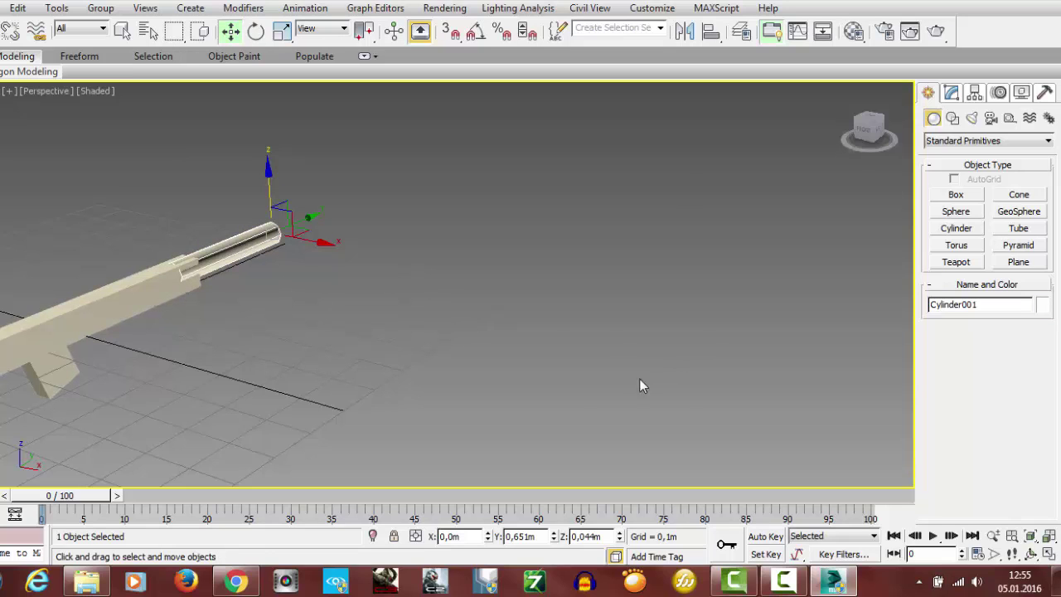
left_click_drag(542, 537, 491, 537)
type("0")
key("Return")
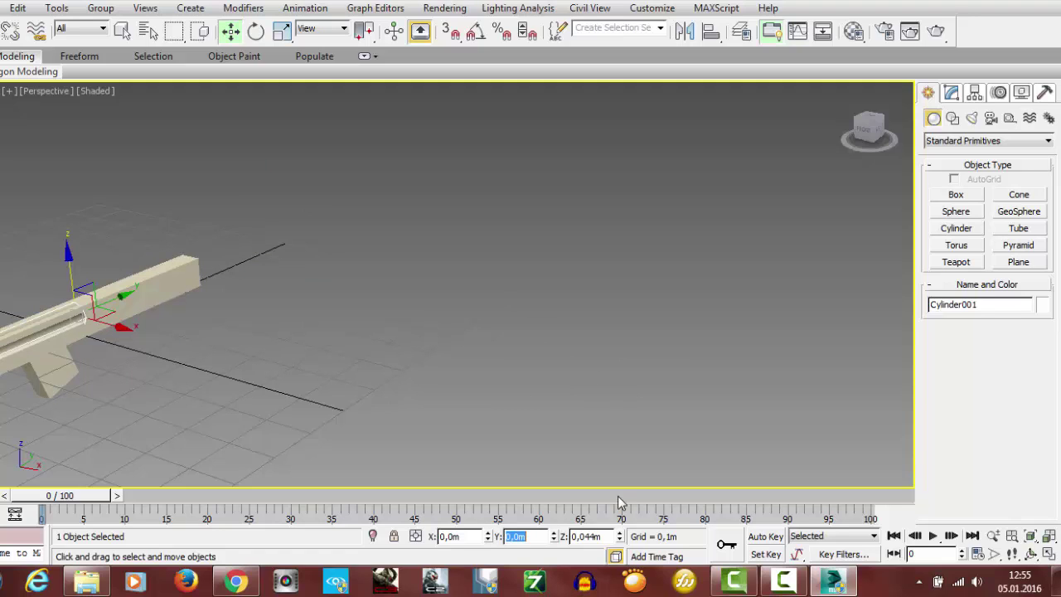
left_click_drag(605, 536, 538, 540)
type("0")
key("Return")
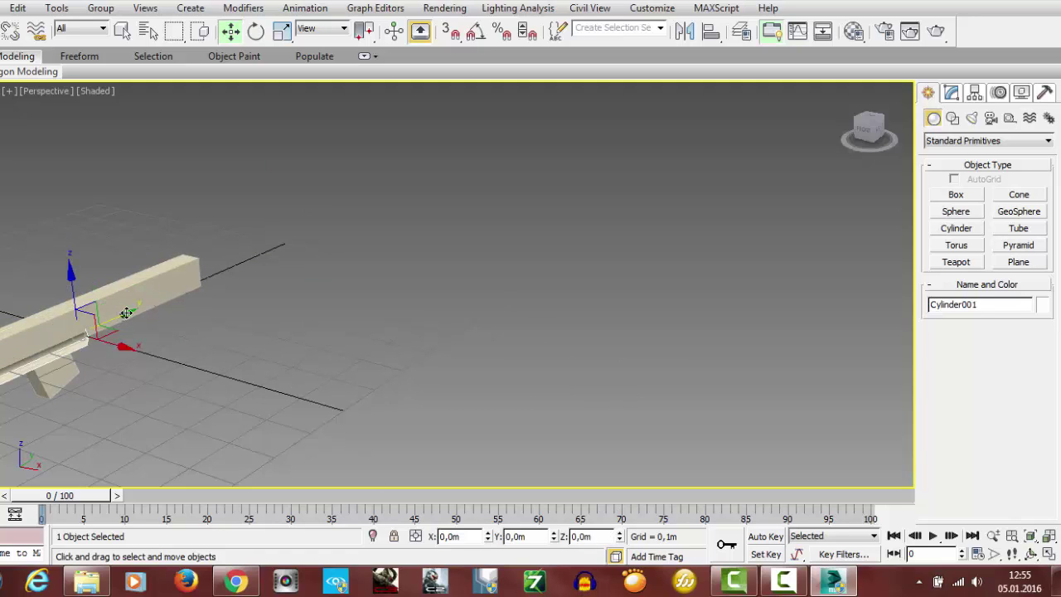
Step: Position the cylinder as a barrel at the long box's front end, at Y about 0.624 m and Z about 0.044 m, and deselect it
left_click_drag(125, 310, 313, 202)
scroll(299, 232, "up", 2)
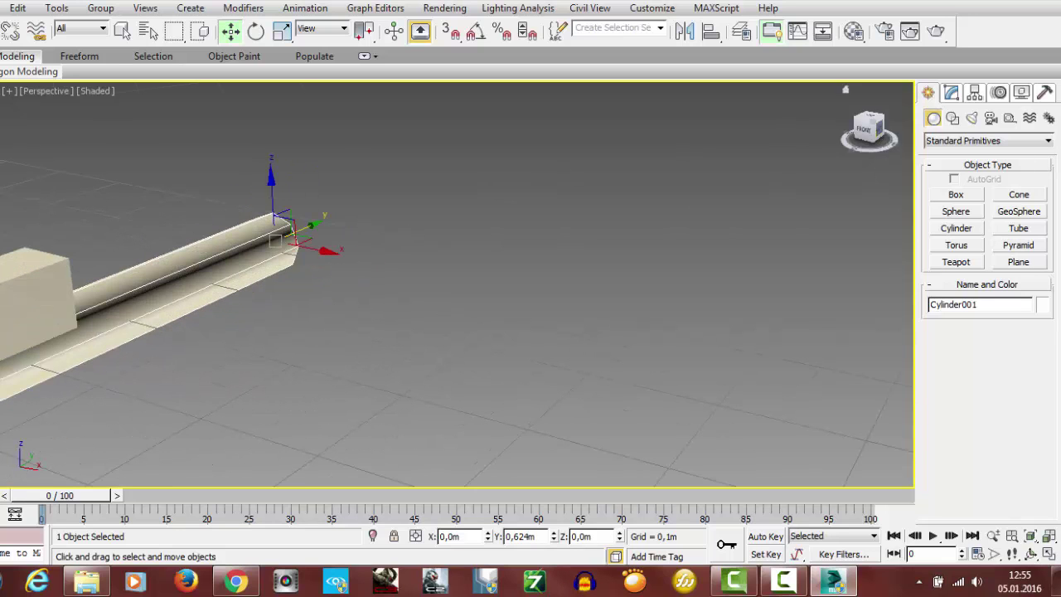
left_click_drag(869, 131, 775, 135)
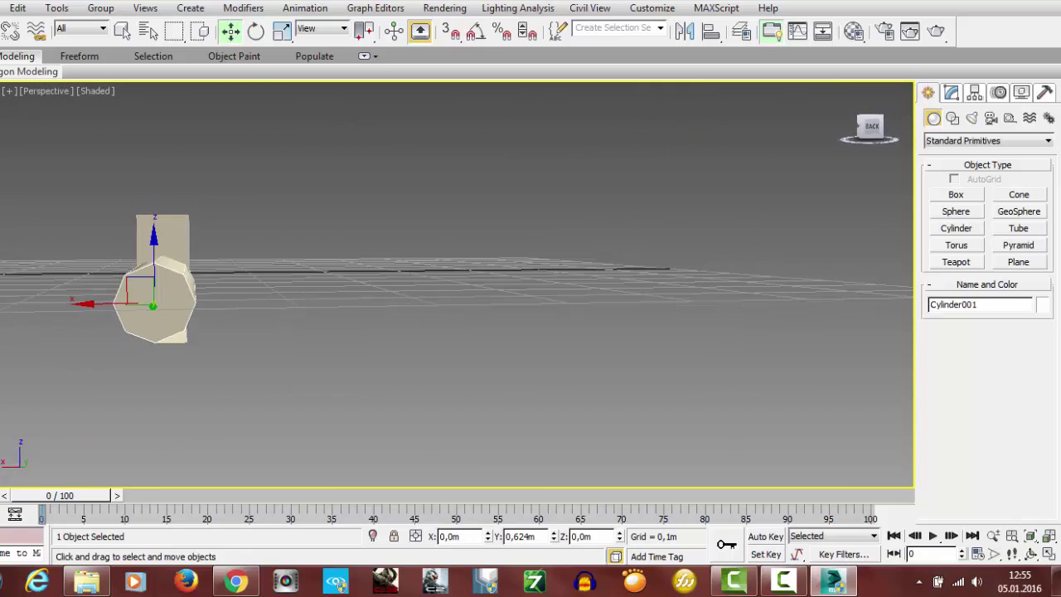
left_click_drag(151, 249, 151, 174)
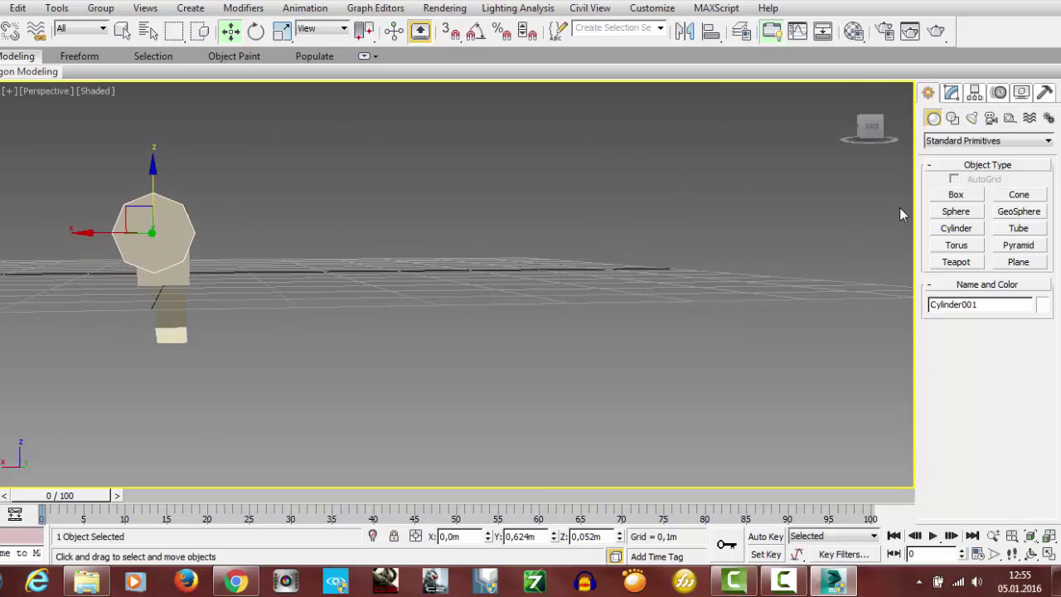
left_click_drag(869, 126, 635, 187)
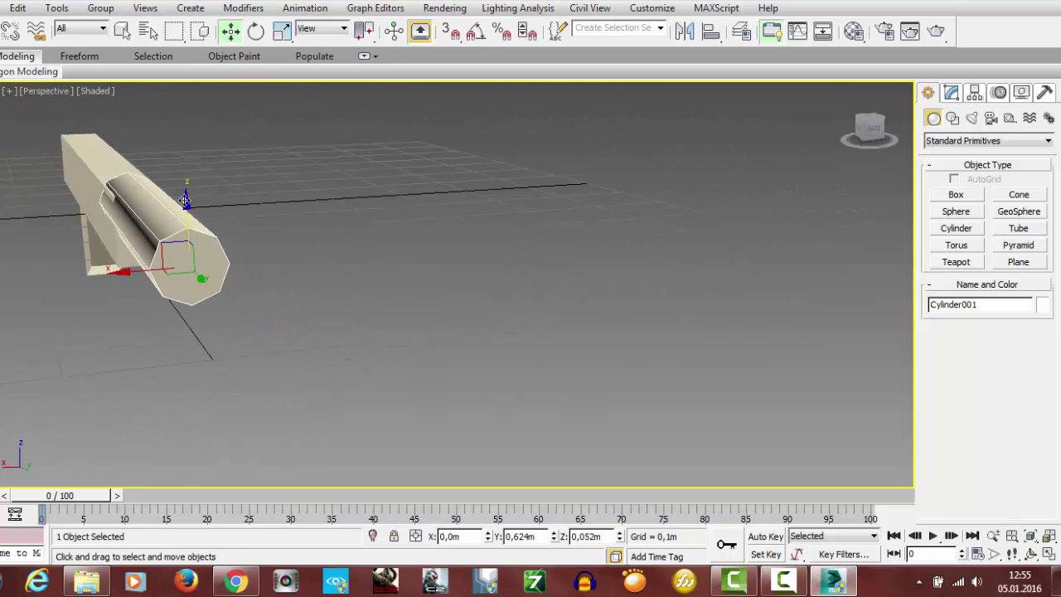
left_click_drag(185, 201, 185, 213)
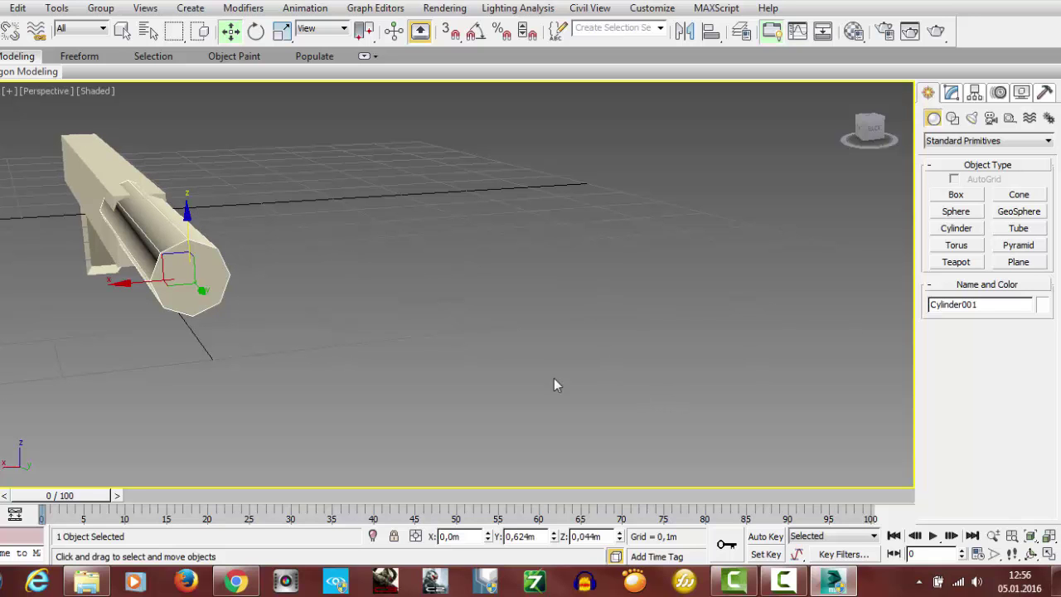
left_click_drag(874, 130, 824, 149)
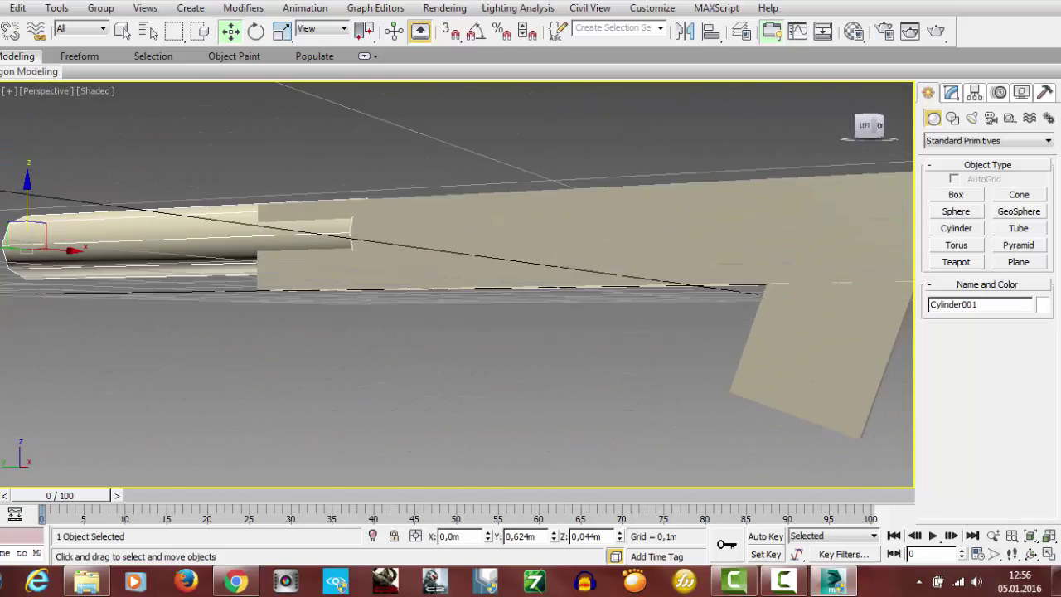
scroll(611, 363, "down", 3)
left_click(607, 367)
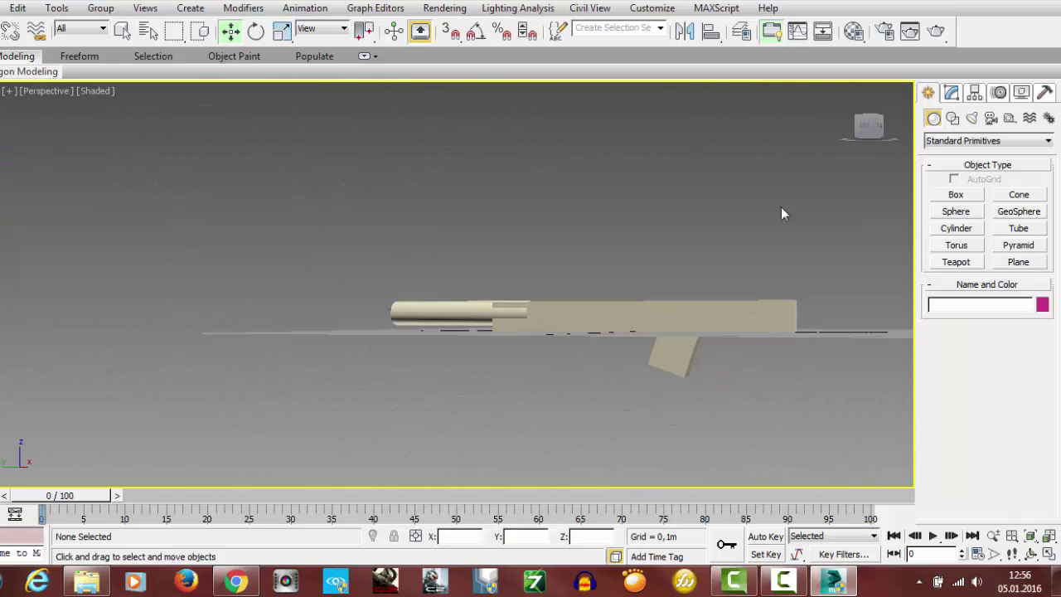
left_click_drag(871, 124, 870, 138)
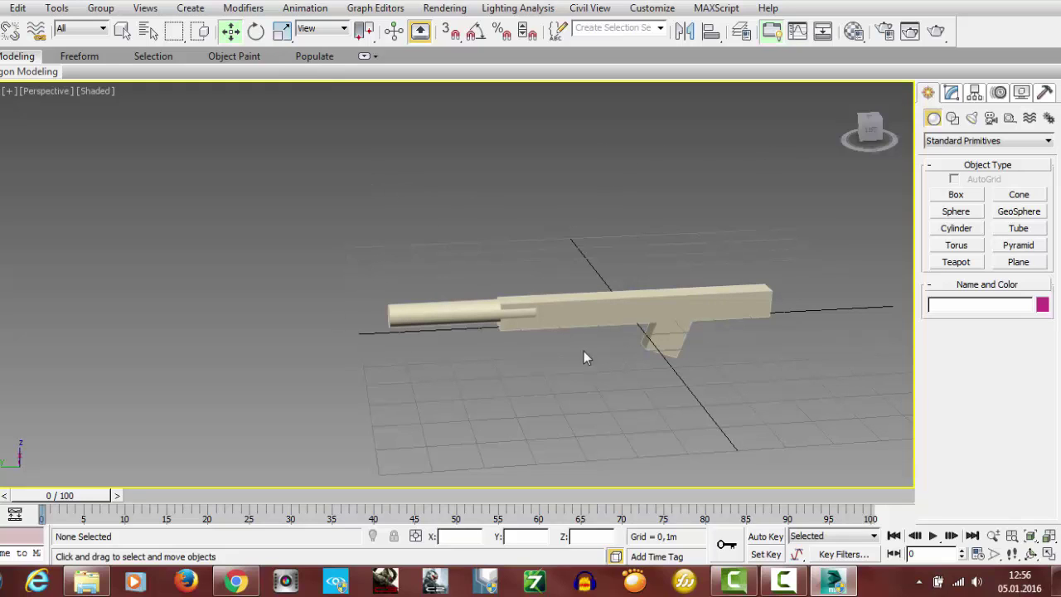
left_click(737, 303)
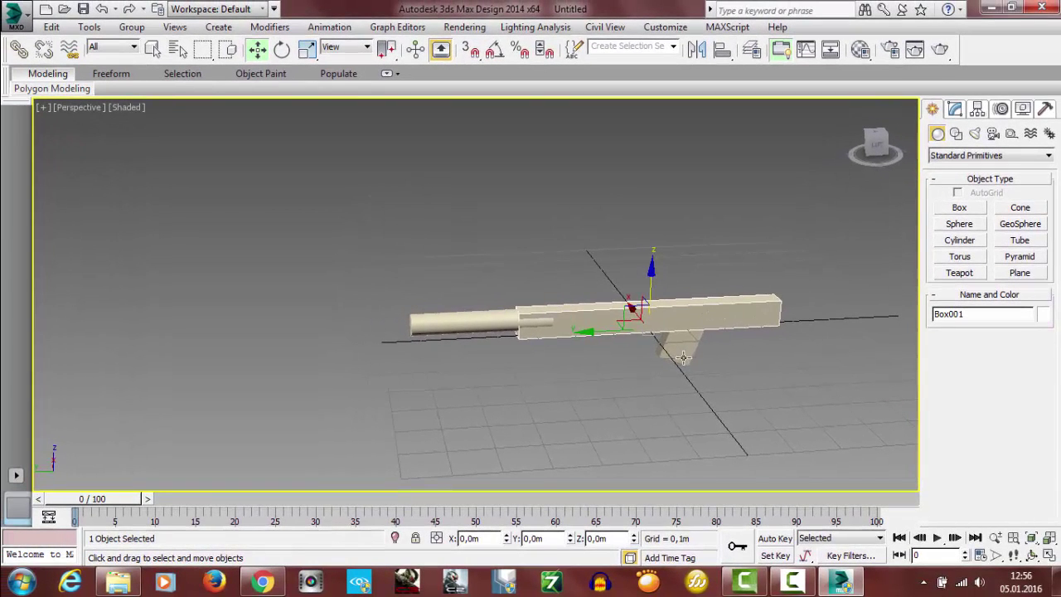
left_click(683, 356)
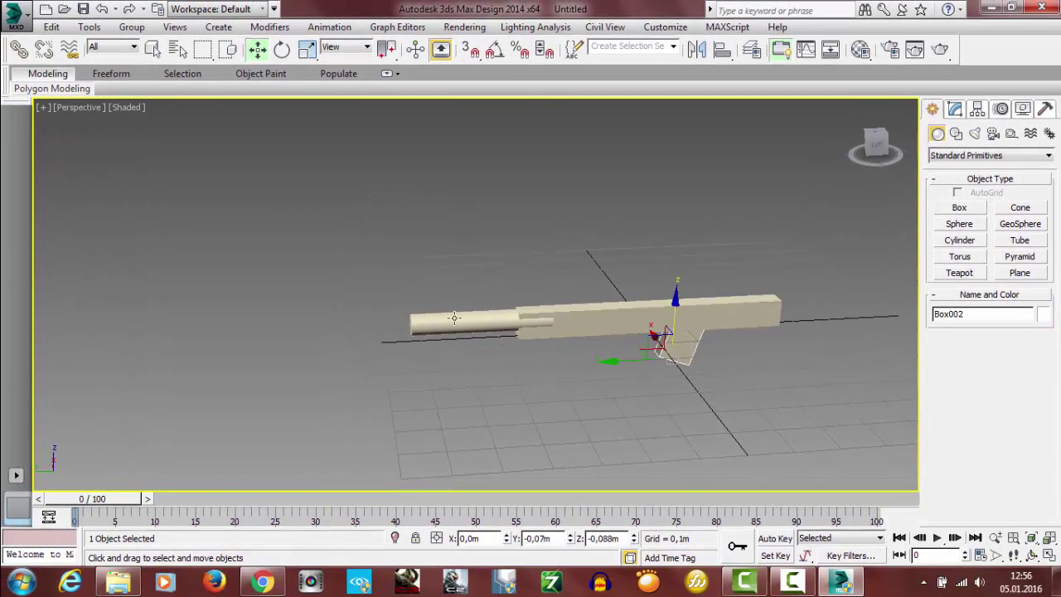
left_click(456, 328)
left_click(571, 411)
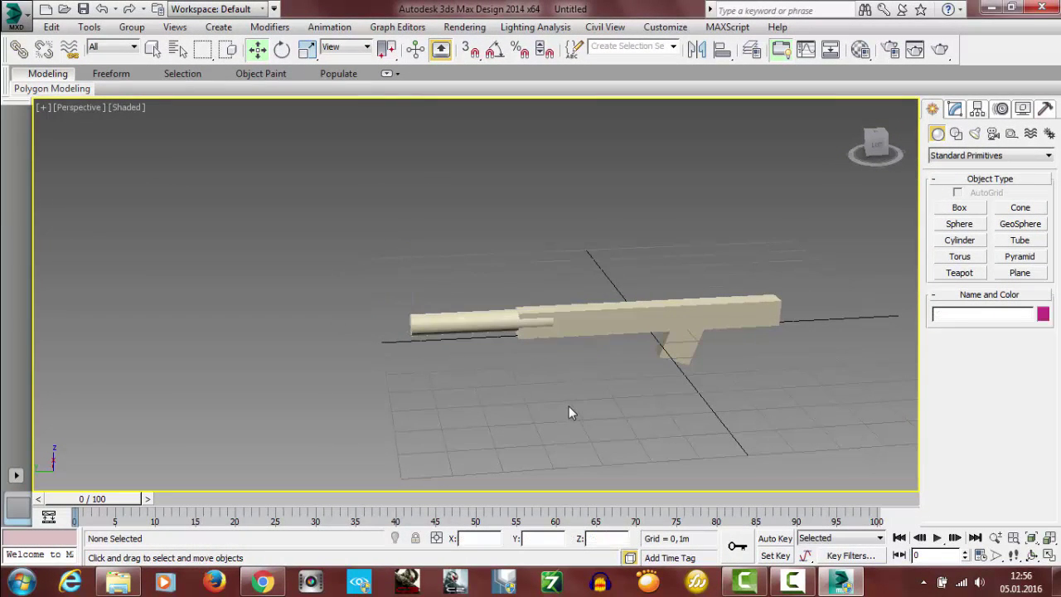
Step: Apply an Edit Poly modifier to the long box that forms the weapon body
left_click(661, 314)
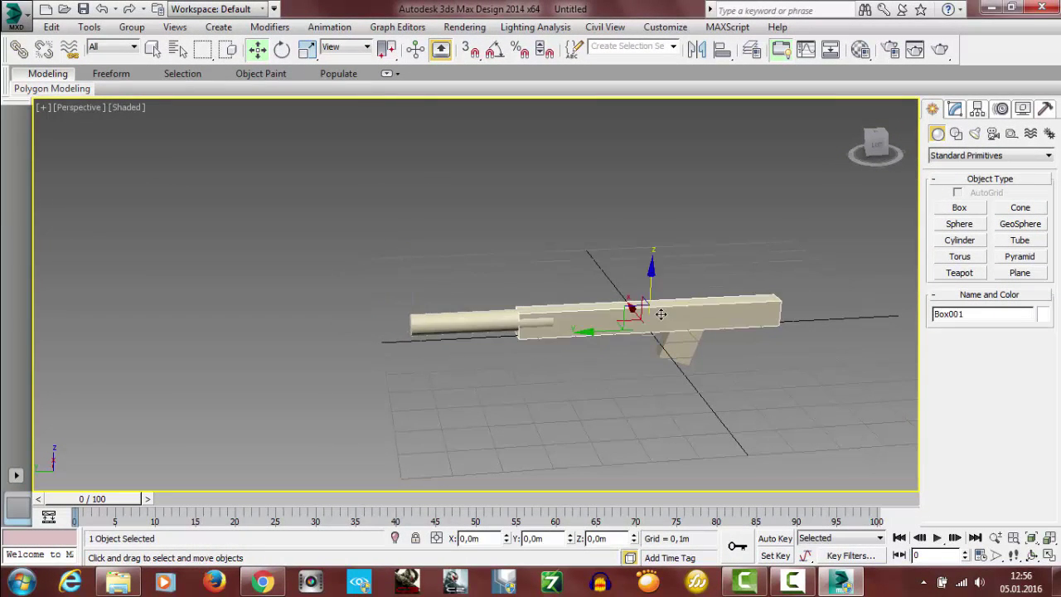
left_click(954, 110)
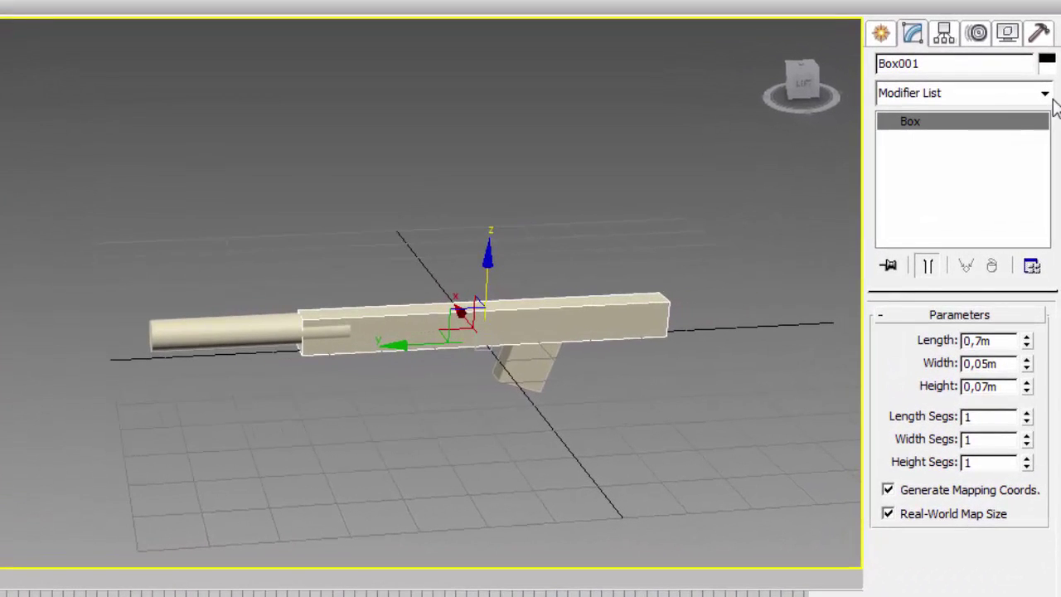
left_click(1049, 152)
scroll(978, 572, "down", 3)
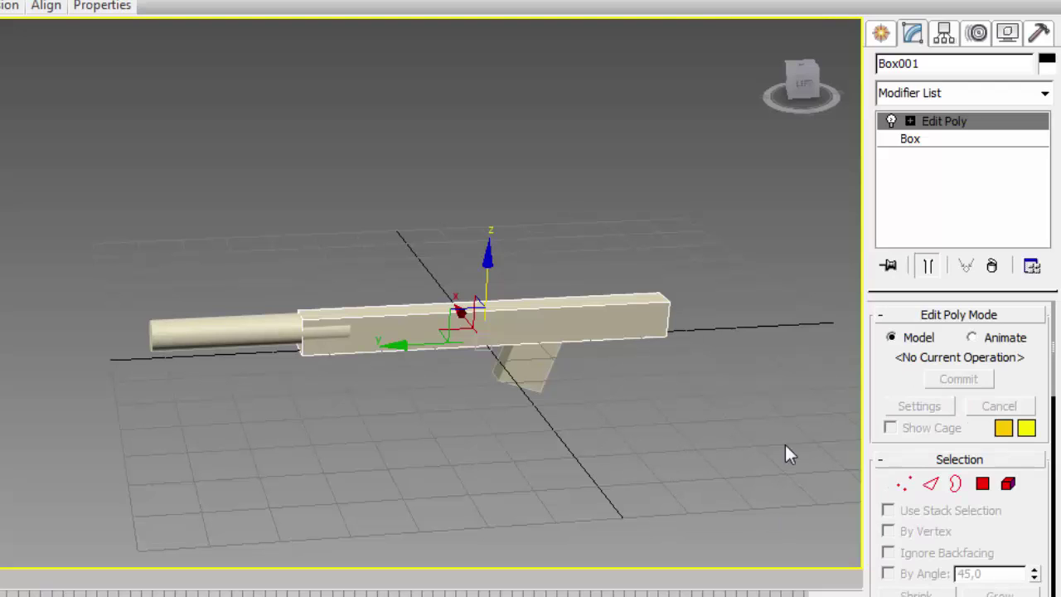
Step: Attach the barrel cylinder and the grip to the long box's editable poly
scroll(878, 466, "down", 10)
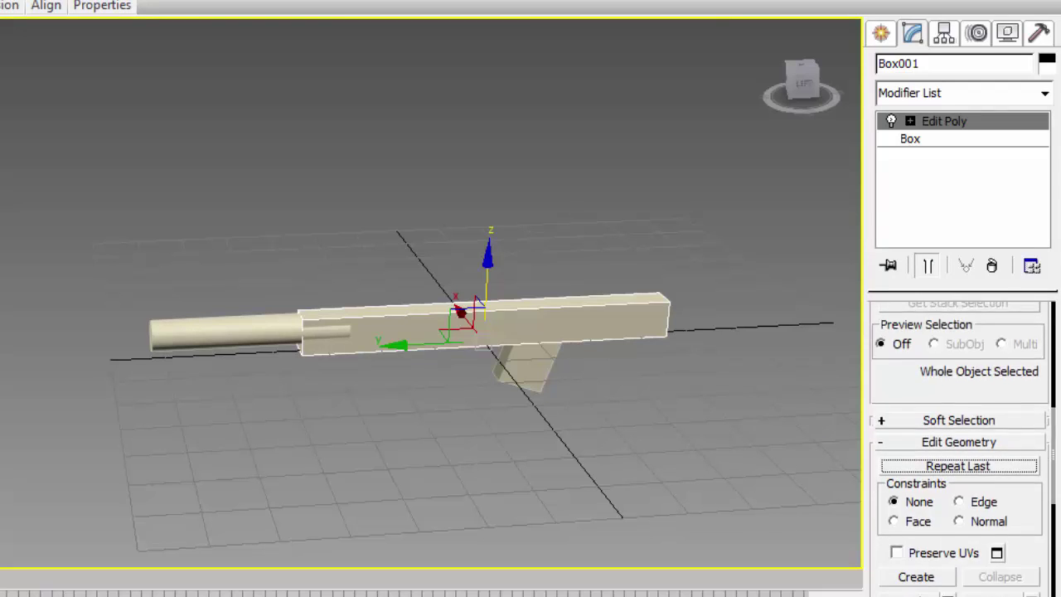
left_click(906, 457)
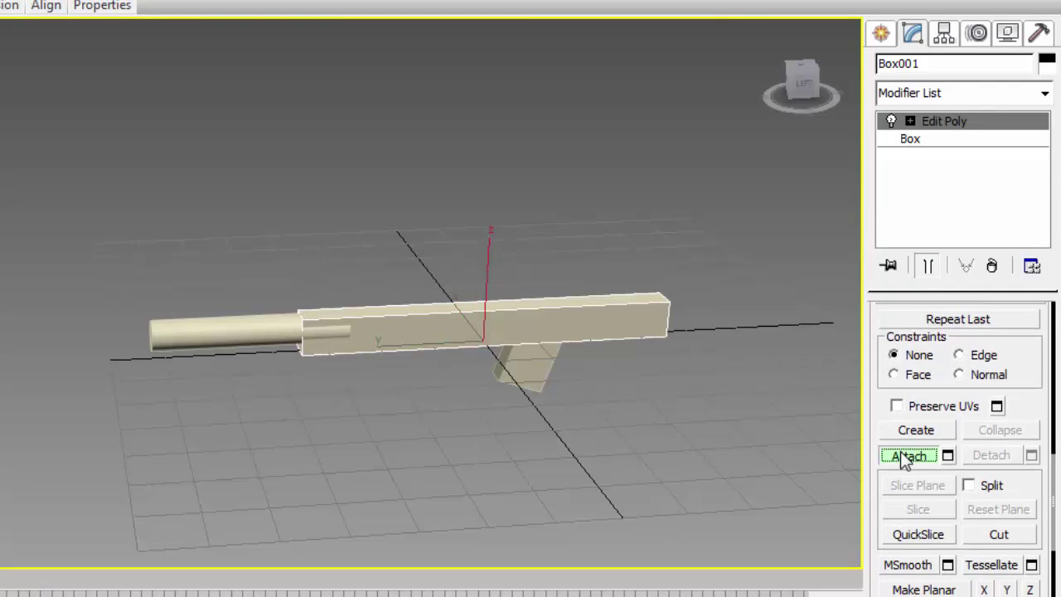
left_click(269, 327)
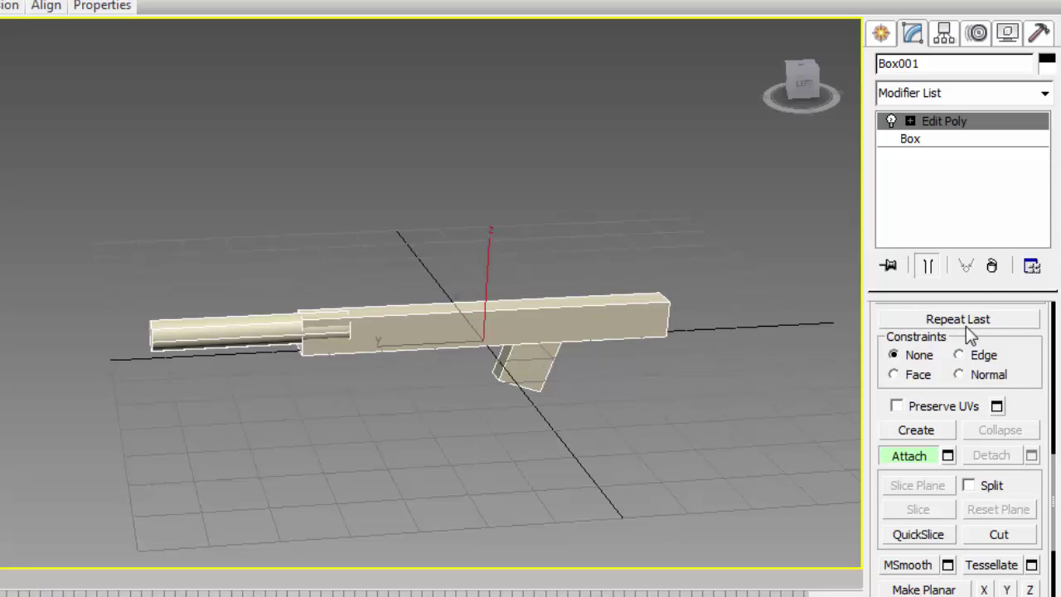
left_click(926, 457)
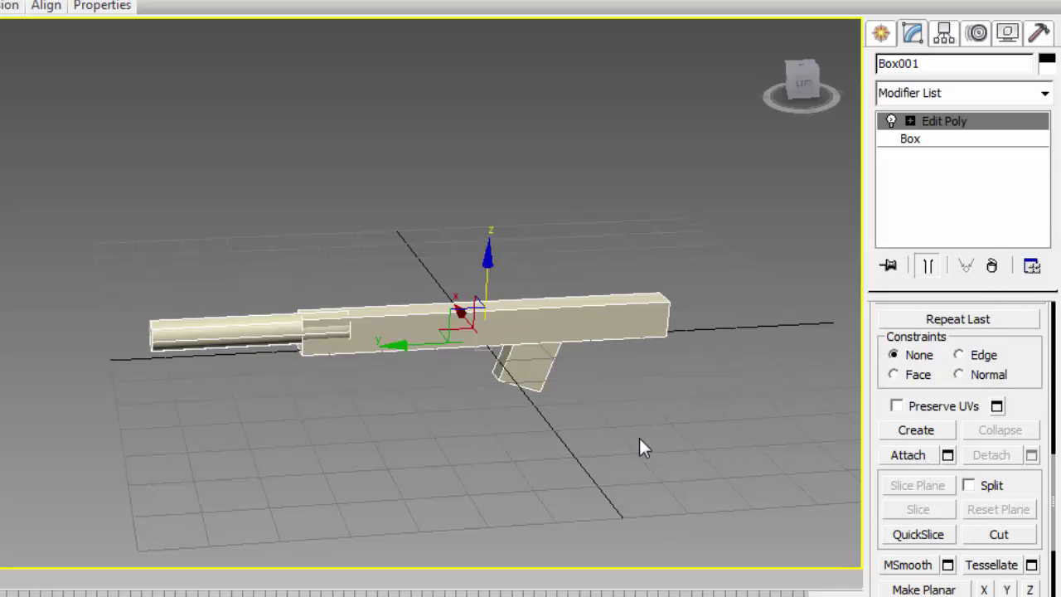
Step: Raise the combined weapon along Z to about 0.043 m and deselect it
left_click(639, 448)
key("ctrl+z")
left_click_drag(483, 267, 477, 242)
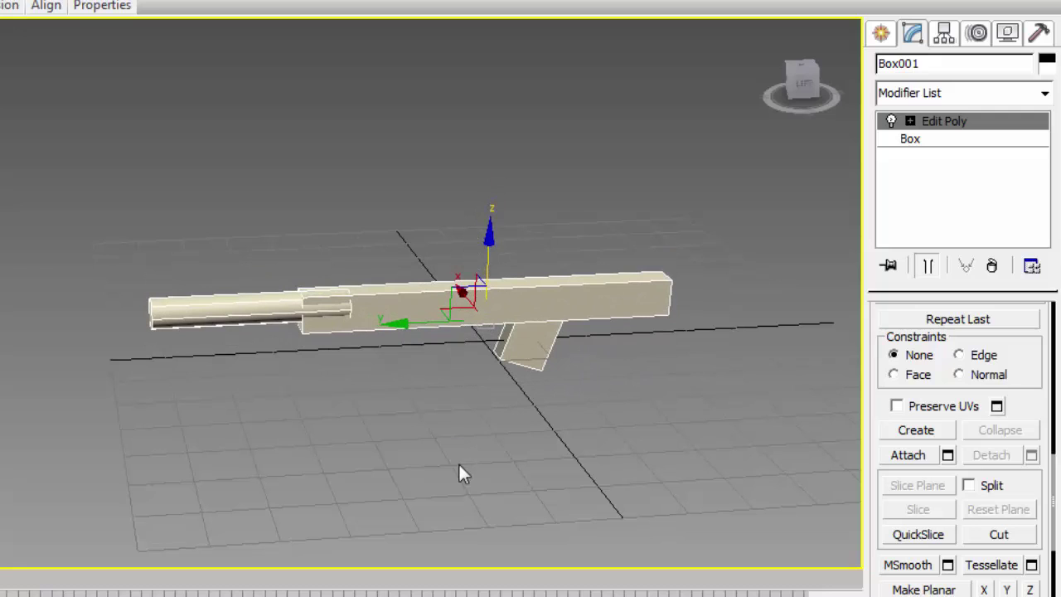
left_click(302, 465)
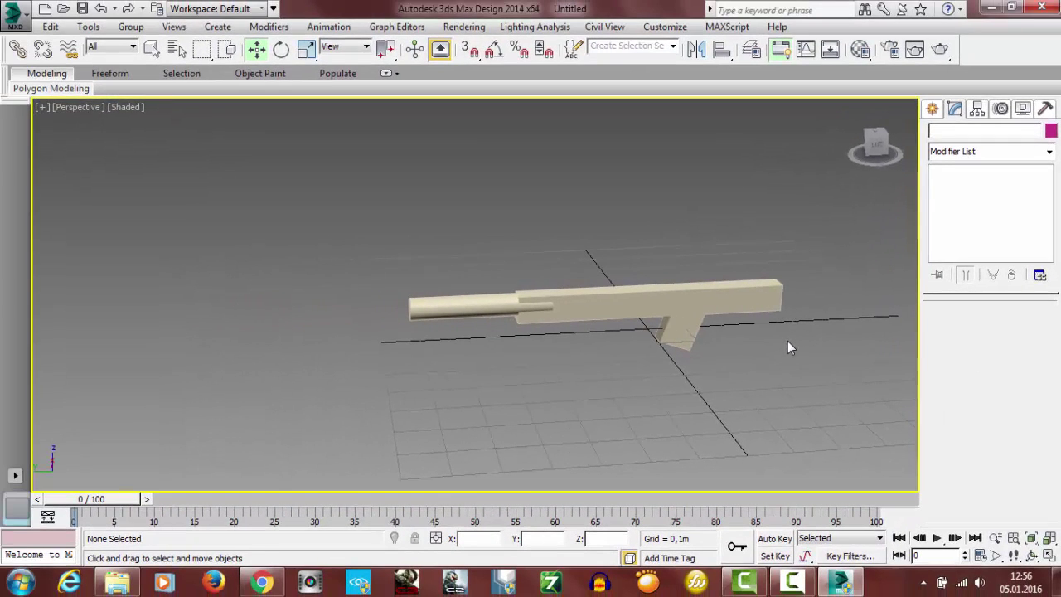
Step: Select the combined weapon and enable Affect Pivot Only to adjust its pivot
left_click(878, 146)
mouse_move(876, 142)
left_mouse_down()
mouse_move(862, 150)
mouse_move(887, 137)
mouse_move(867, 148)
left_mouse_up()
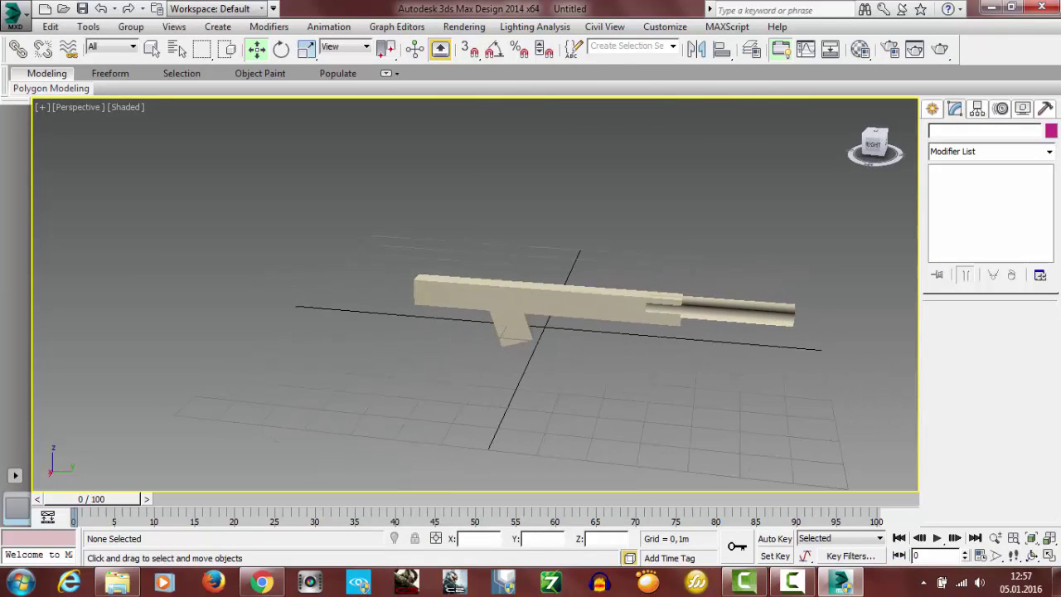
left_click(515, 286)
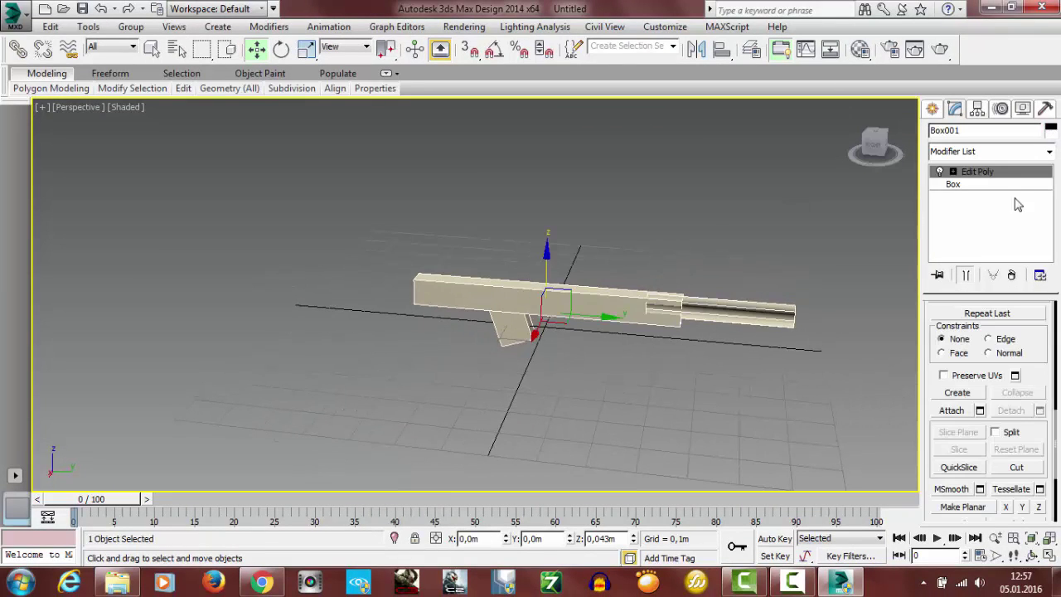
left_click(1008, 111)
left_click(1022, 110)
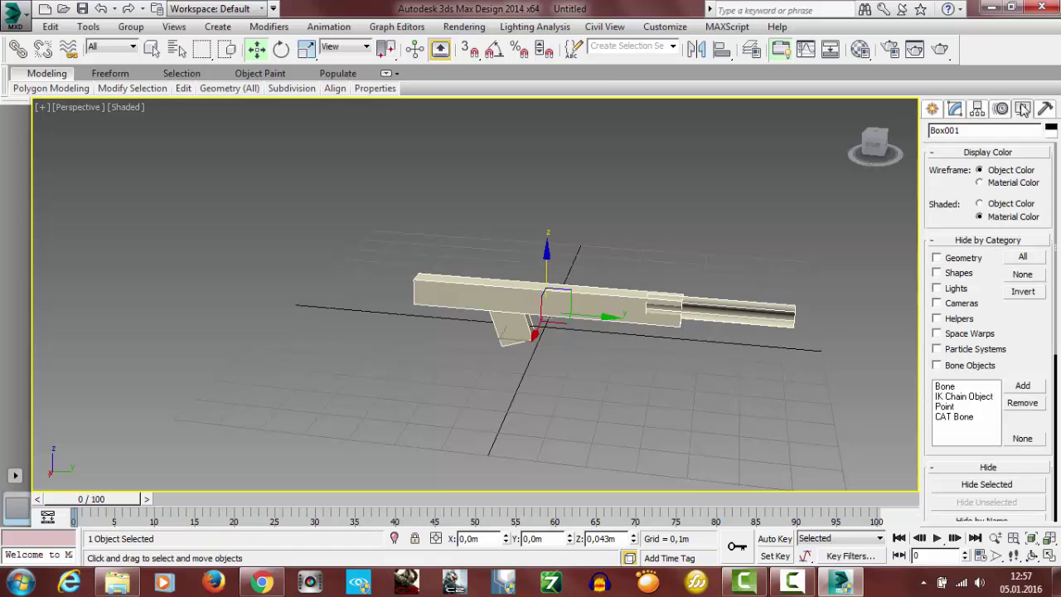
left_click(1003, 110)
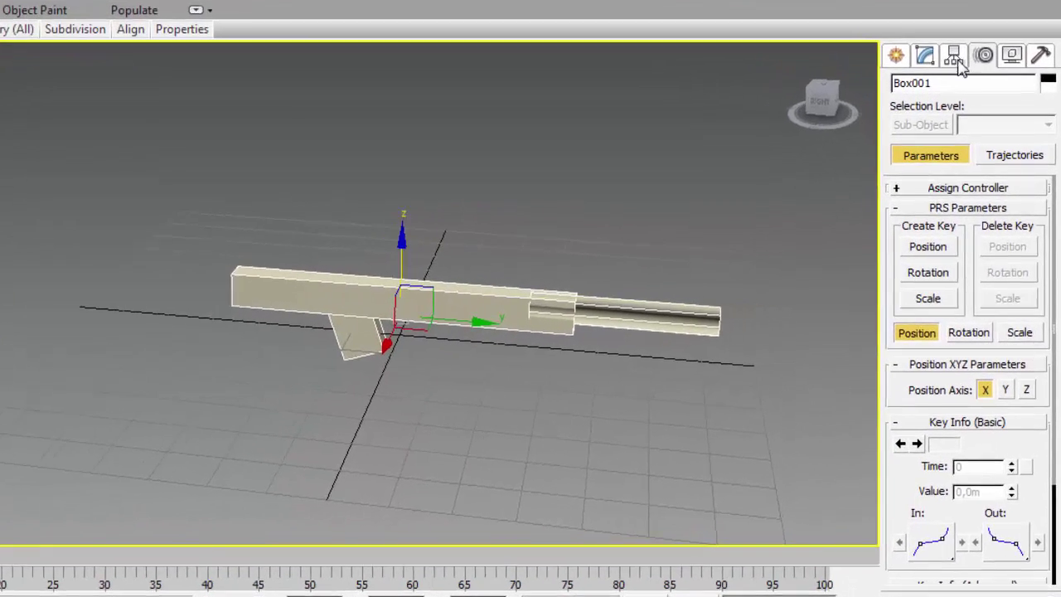
left_click(977, 109)
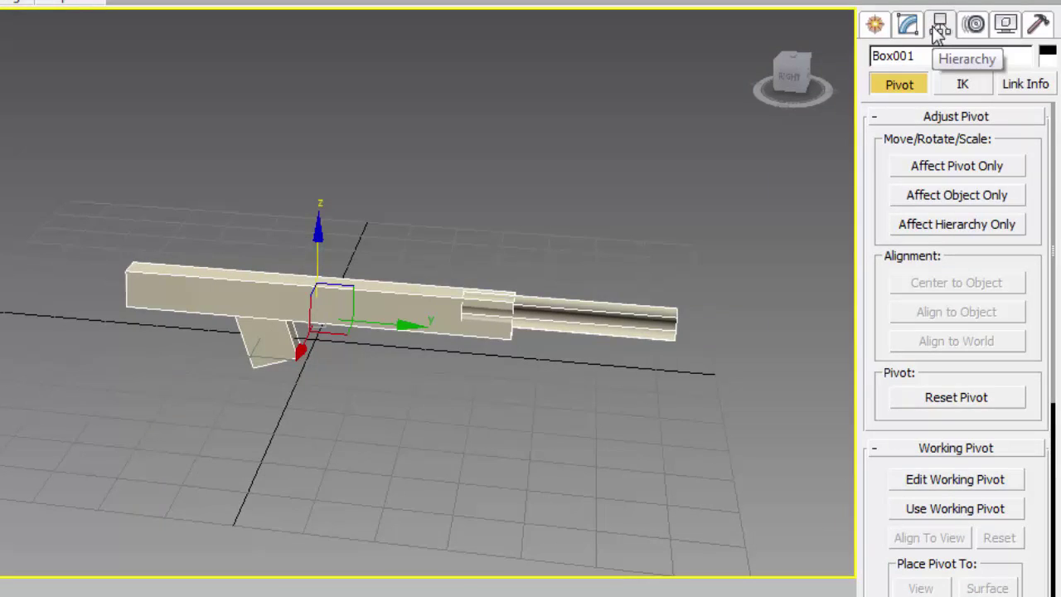
left_click(930, 169)
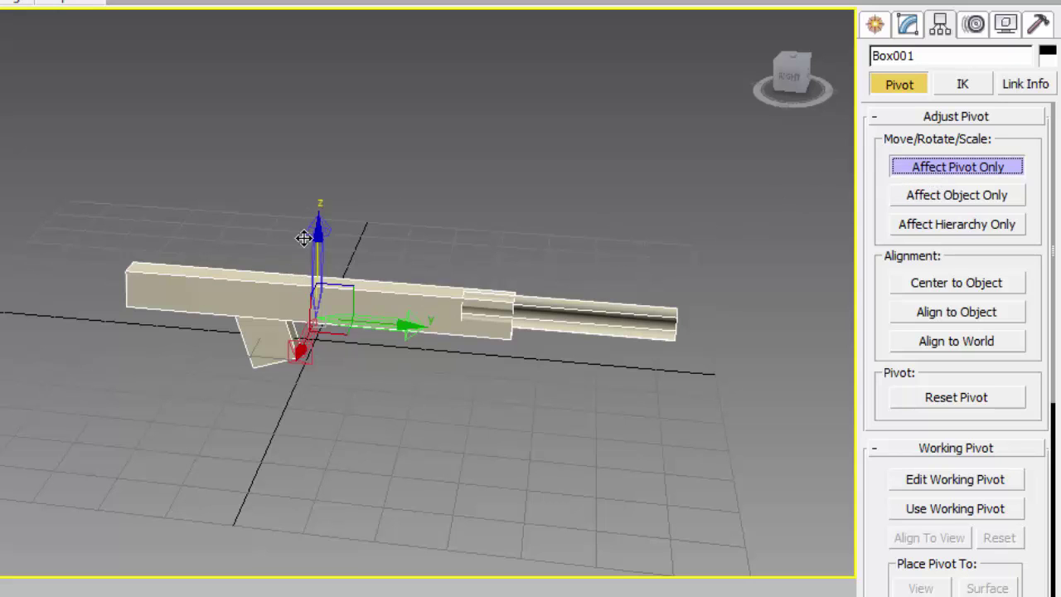
Step: Move the weapon's pivot up along Z to about mid-height of the long body above the grip, and deselect the weapon
mouse_move(316, 232)
left_mouse_down()
mouse_move(300, 206)
mouse_move(303, 215)
left_mouse_up()
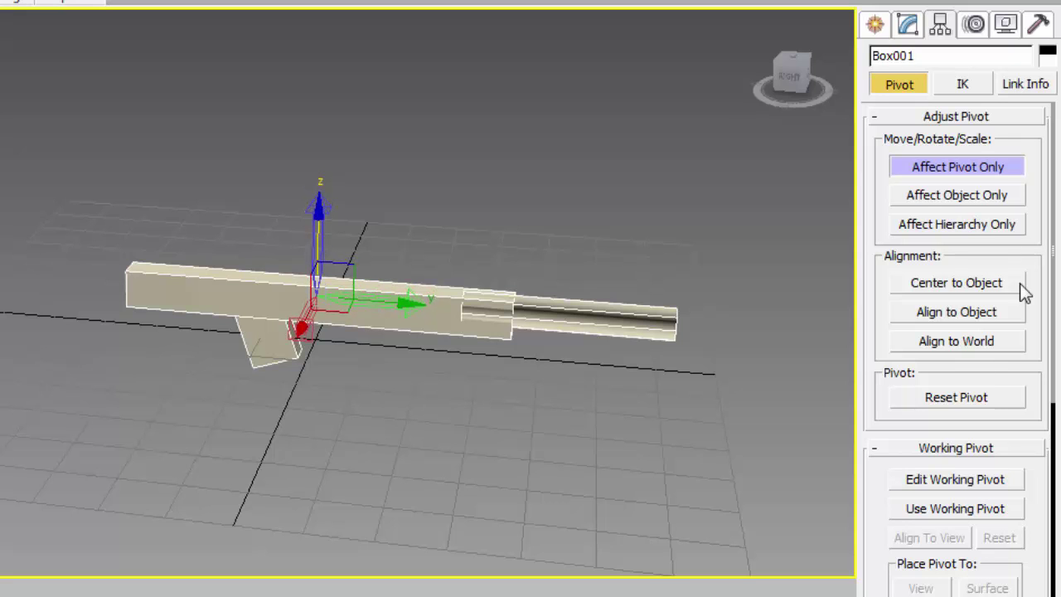
left_click_drag(800, 87, 817, 93)
left_click(785, 72)
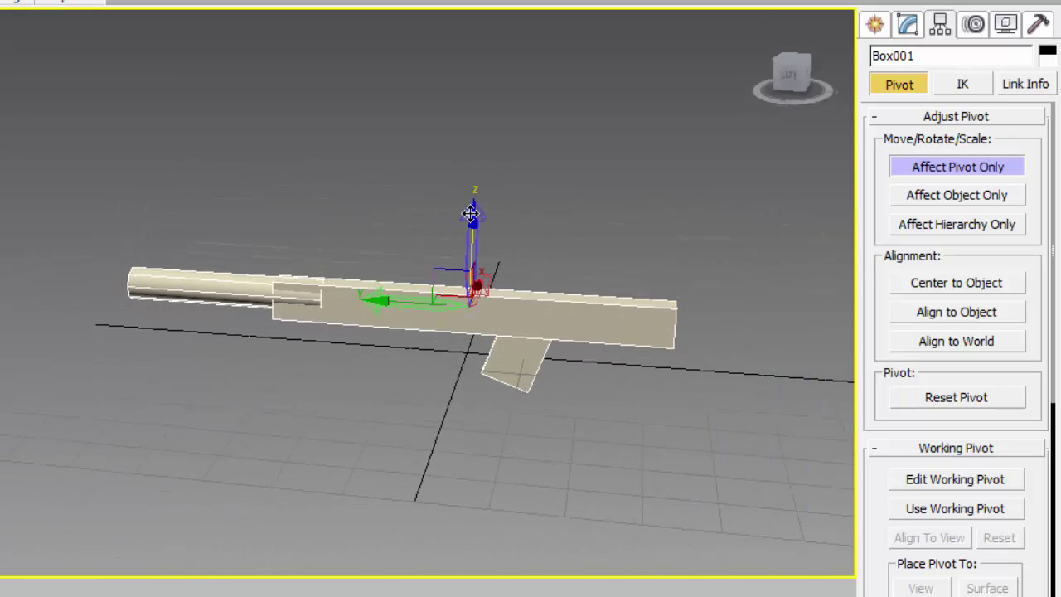
left_click_drag(470, 213, 468, 224)
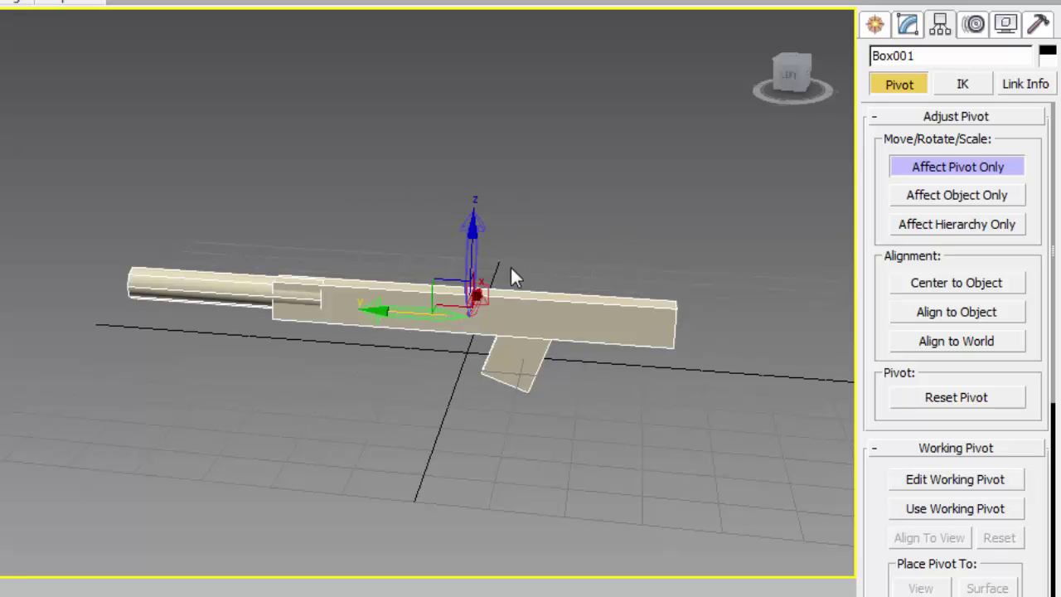
left_click_drag(794, 79, 711, 83)
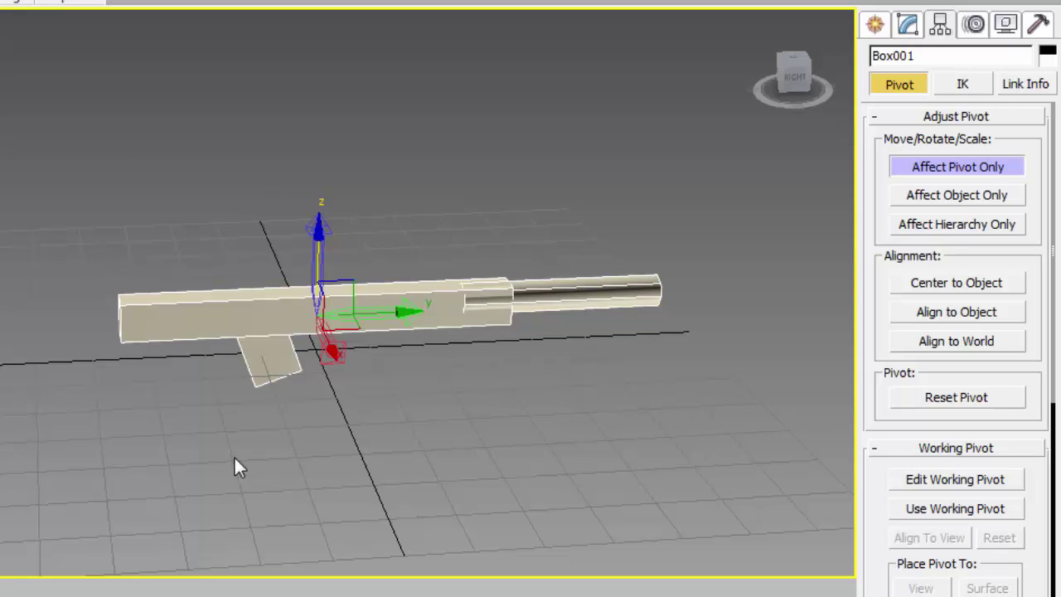
left_click(439, 421)
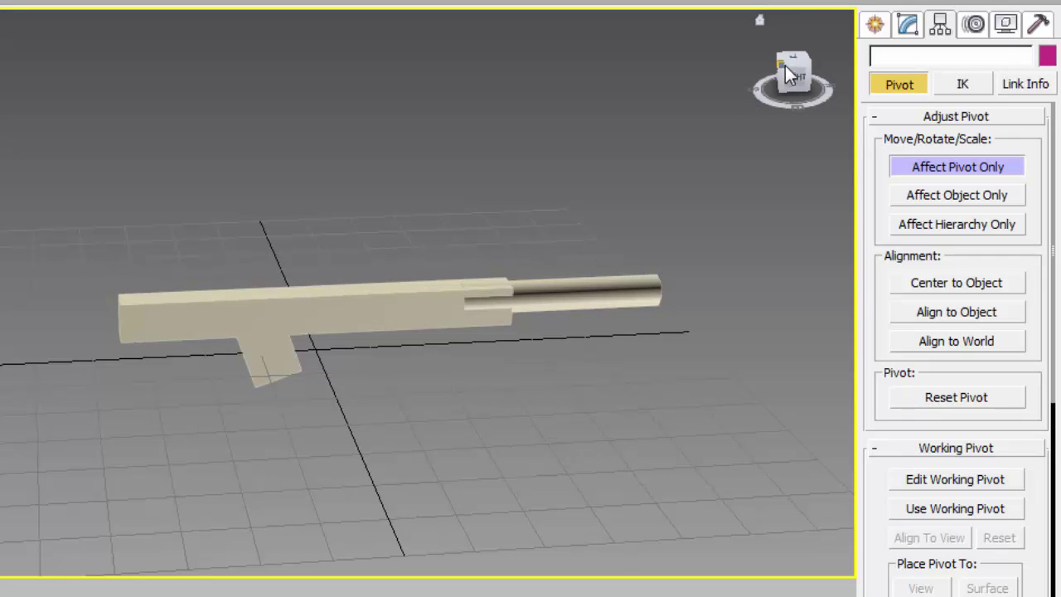
mouse_move(789, 83)
left_mouse_down()
mouse_move(758, 93)
mouse_move(789, 83)
left_mouse_up()
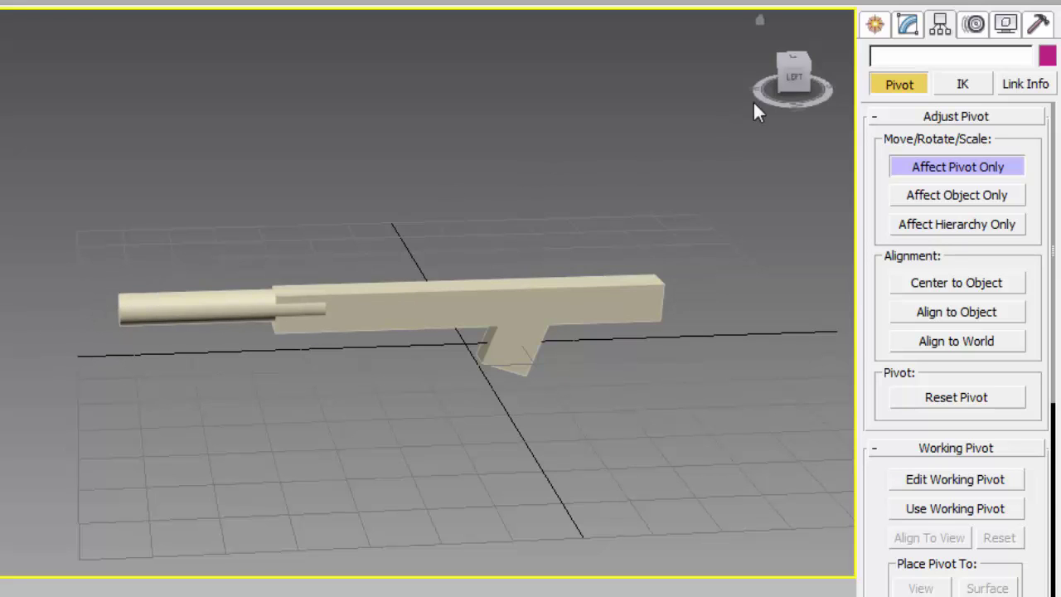
left_click_drag(792, 77, 825, 81)
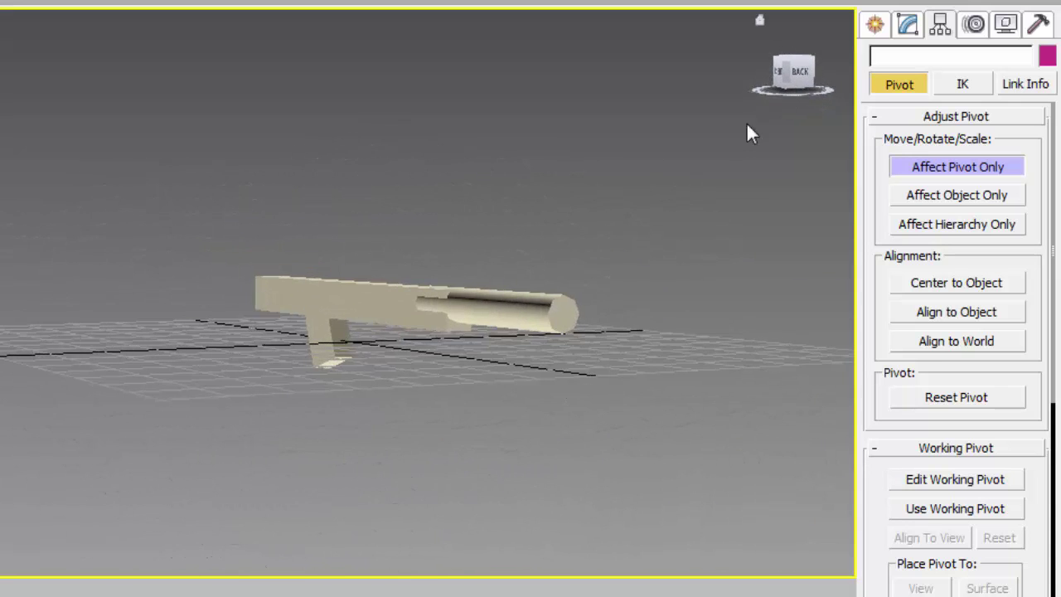
left_click(920, 27)
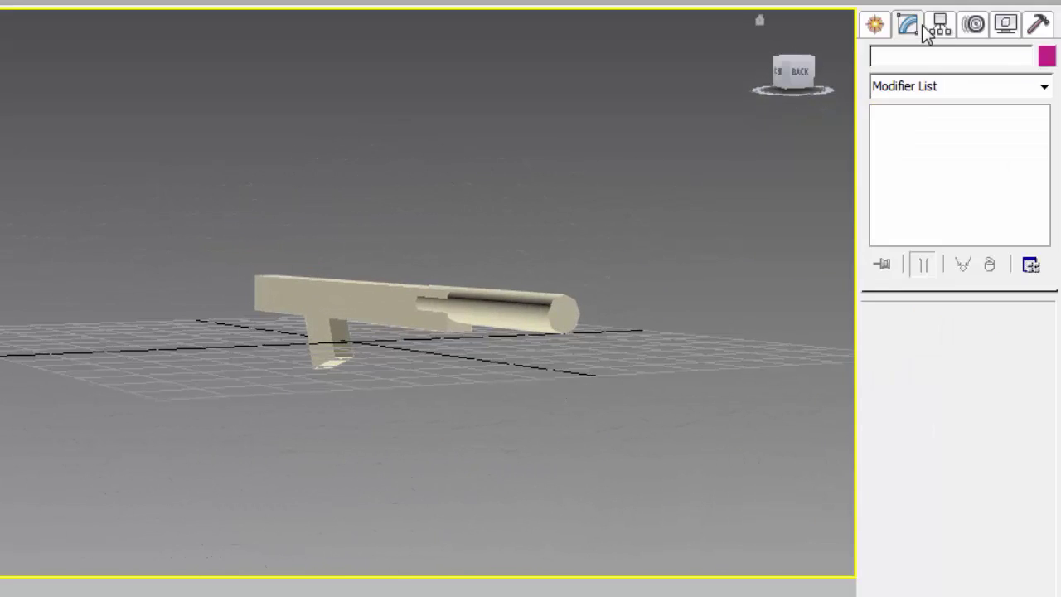
left_click(884, 24)
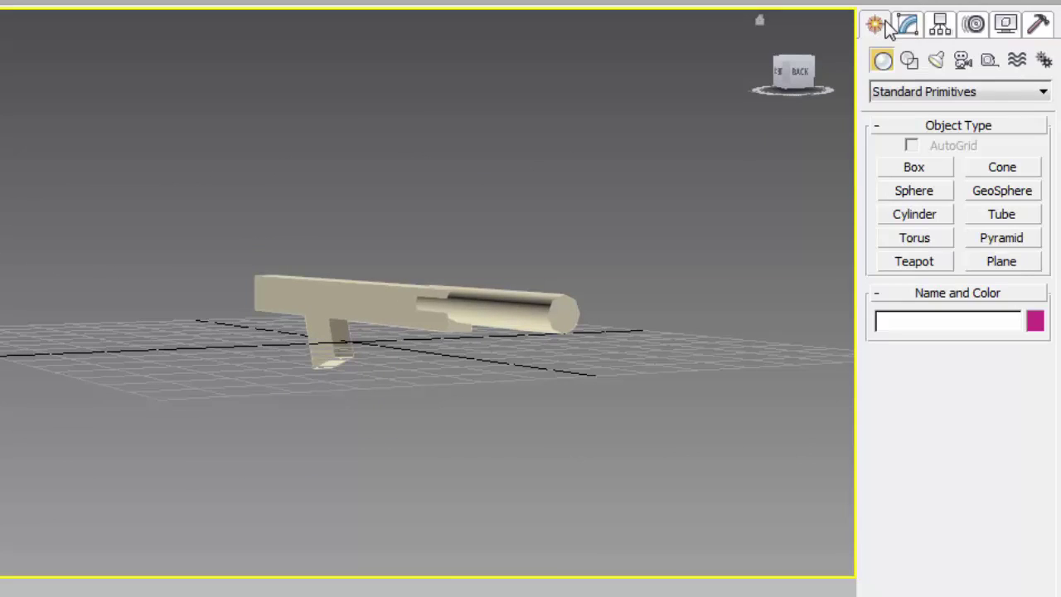
left_click(939, 26)
left_click(965, 32)
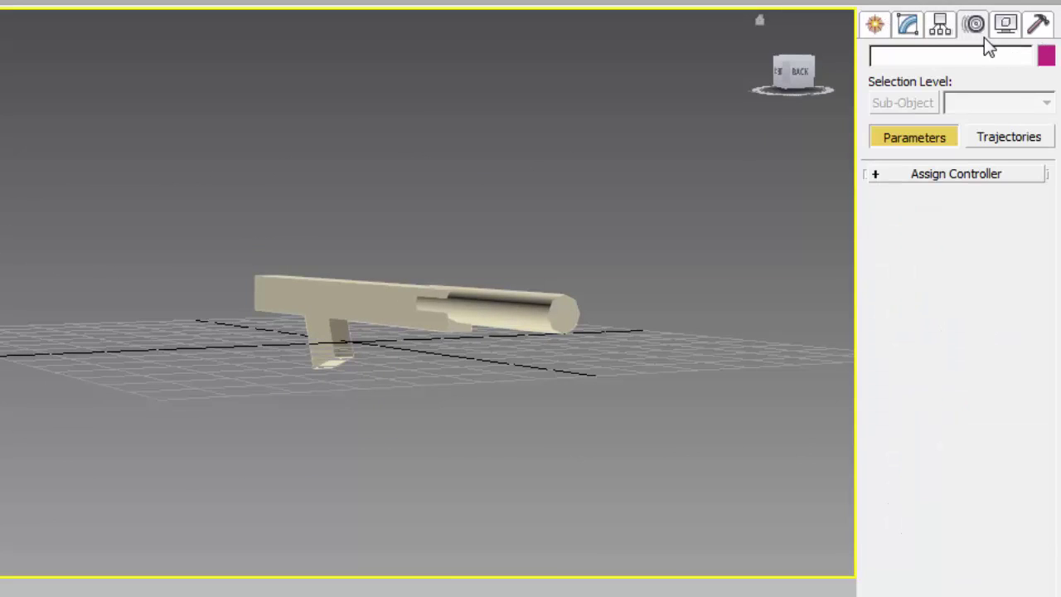
left_click(1005, 27)
left_click(976, 27)
left_click(940, 28)
left_click(909, 26)
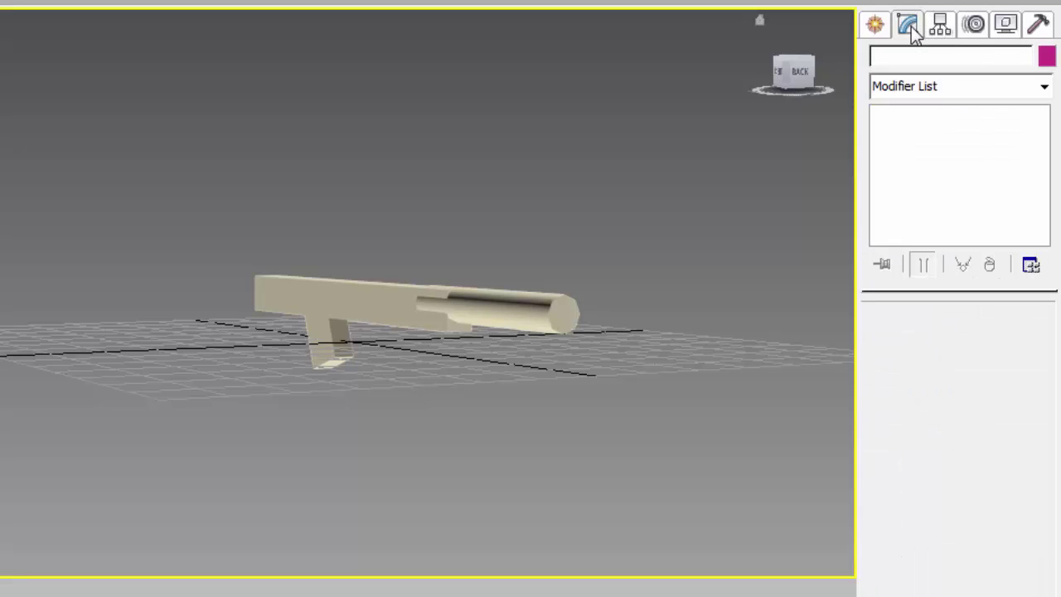
left_click(882, 30)
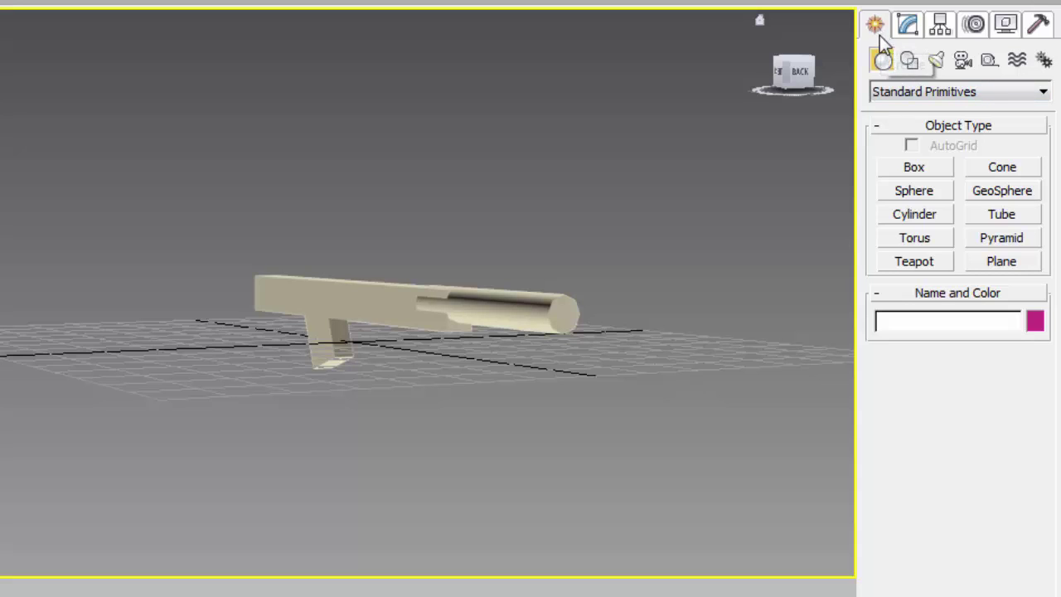
Step: Create a small Dummy helper on the ground grid in front of the weapon, near the barrel's end
left_click(988, 65)
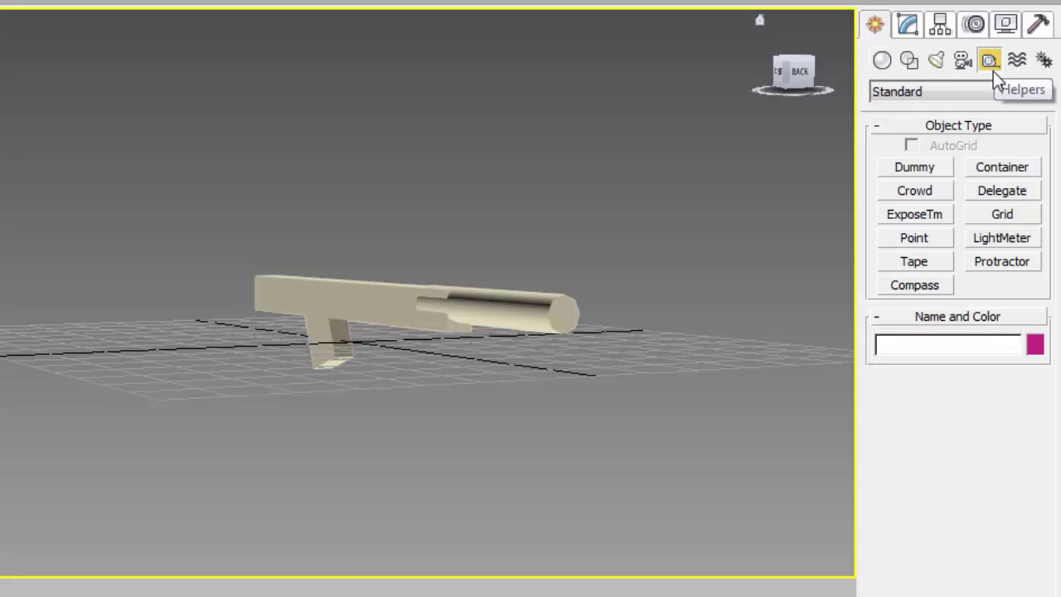
left_click(920, 169)
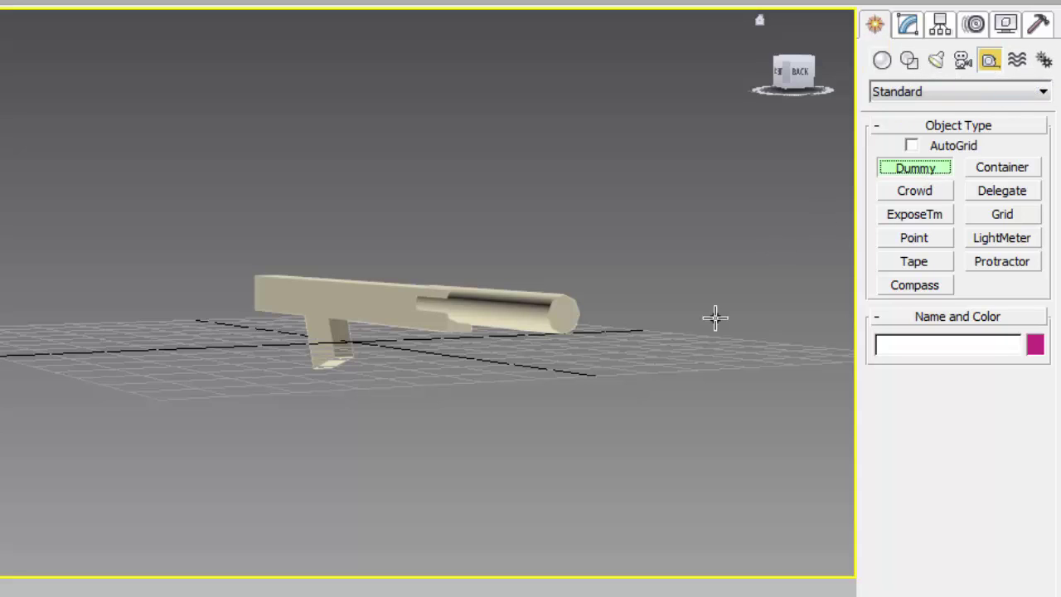
left_click_drag(581, 387, 582, 397)
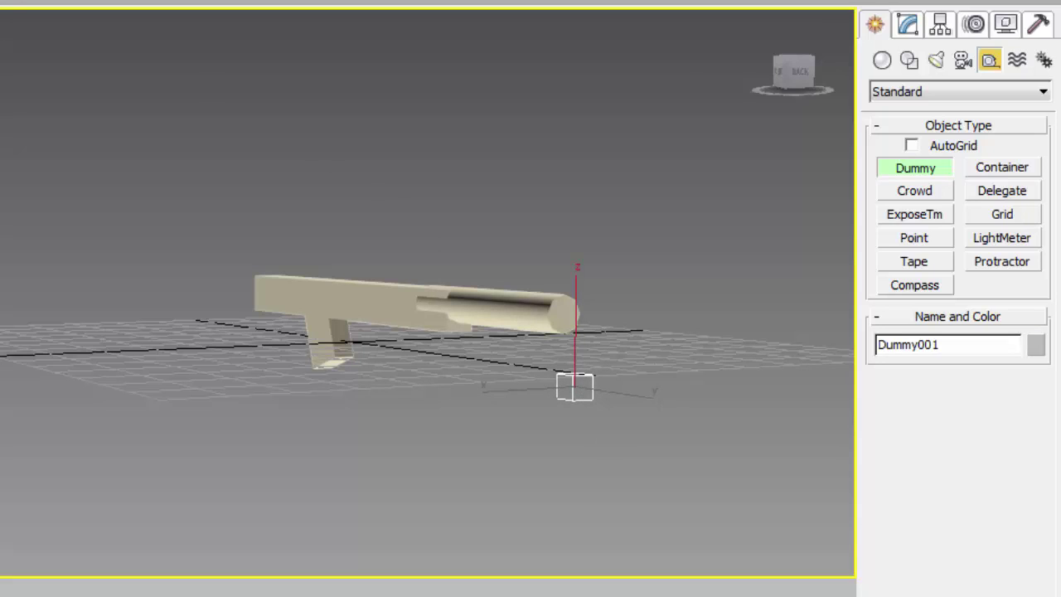
key("w")
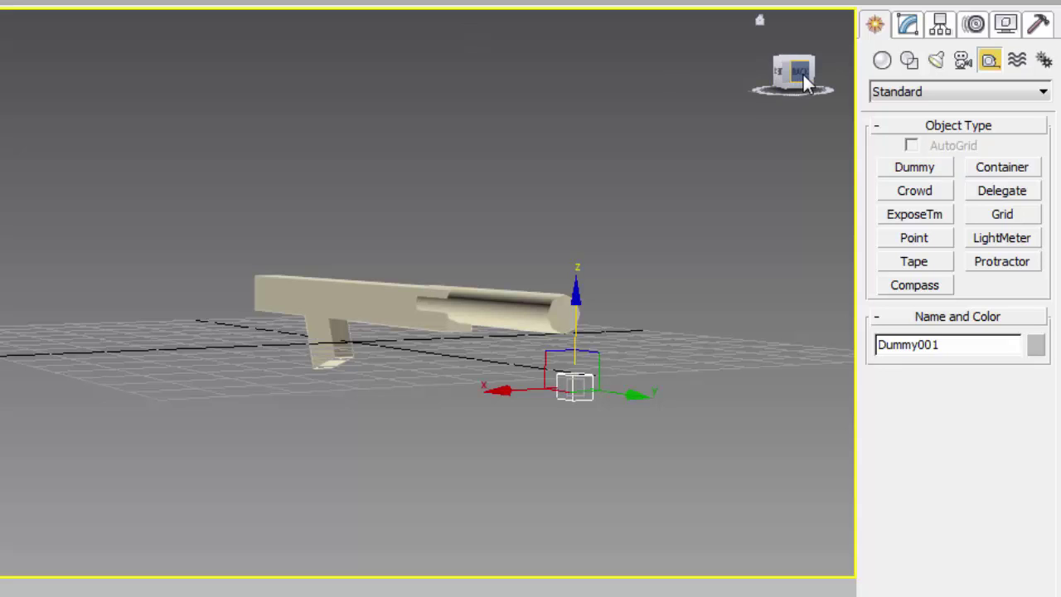
Step: Raise the dummy along Z to barrel height and move it along Y toward the muzzle
left_click_drag(802, 72, 584, 448)
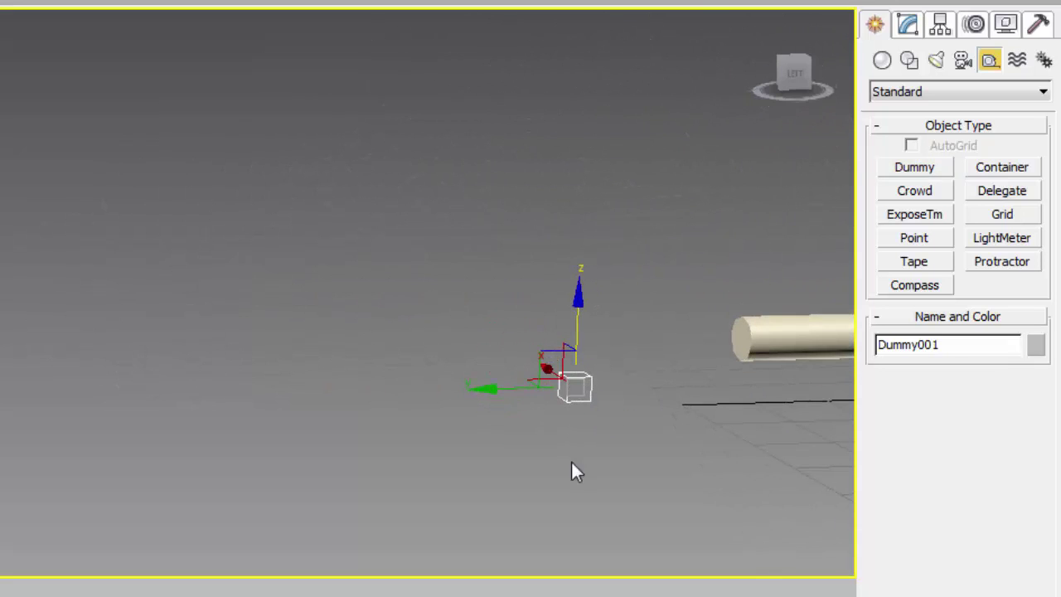
left_click_drag(549, 366, 610, 406)
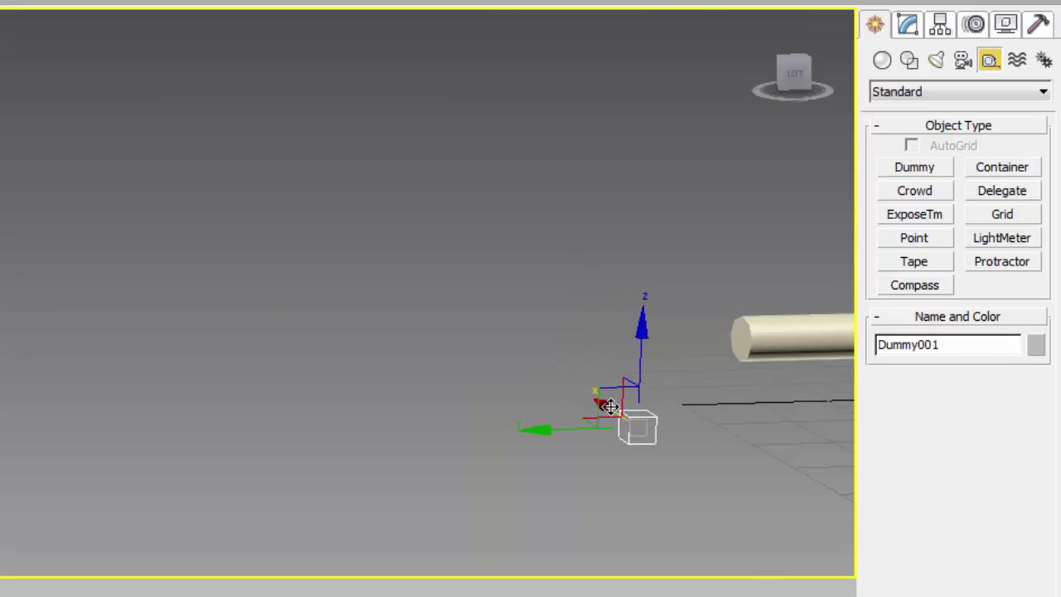
left_click_drag(642, 346, 646, 247)
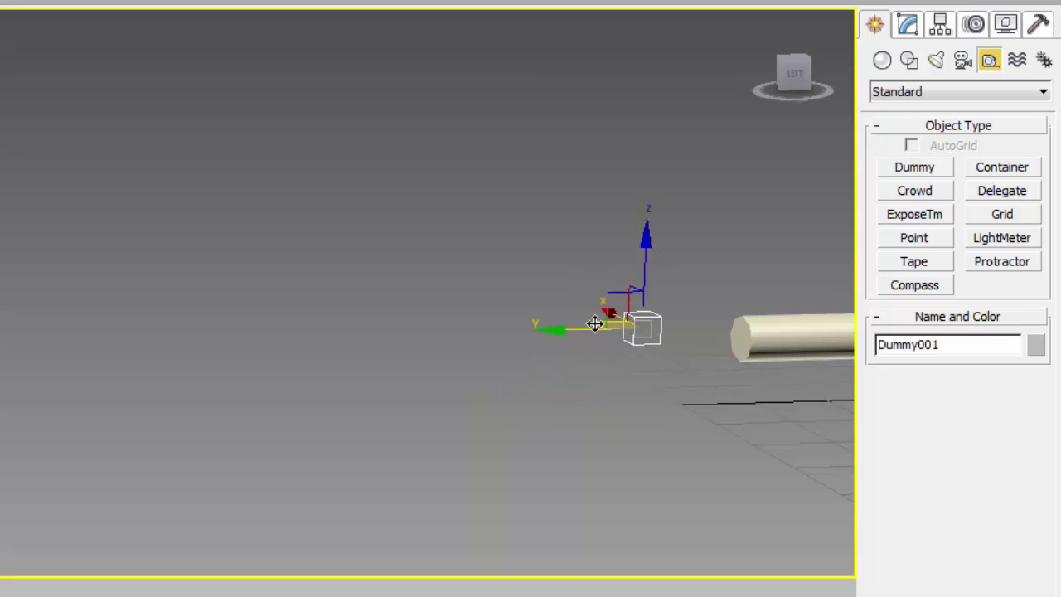
left_click_drag(569, 329, 651, 322)
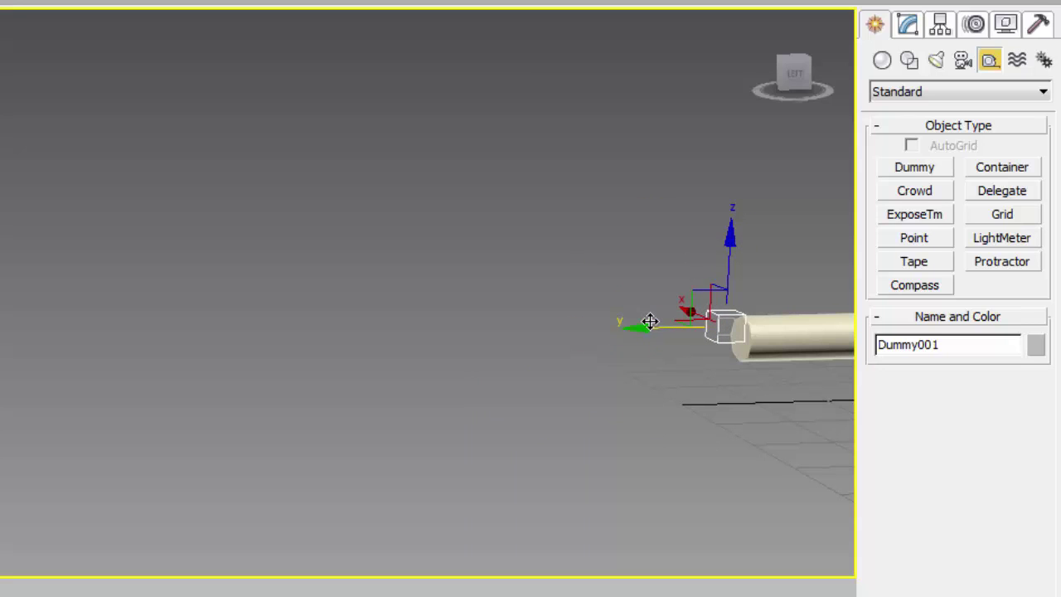
mouse_move(729, 238)
left_mouse_down()
mouse_move(731, 256)
mouse_move(734, 246)
left_mouse_up()
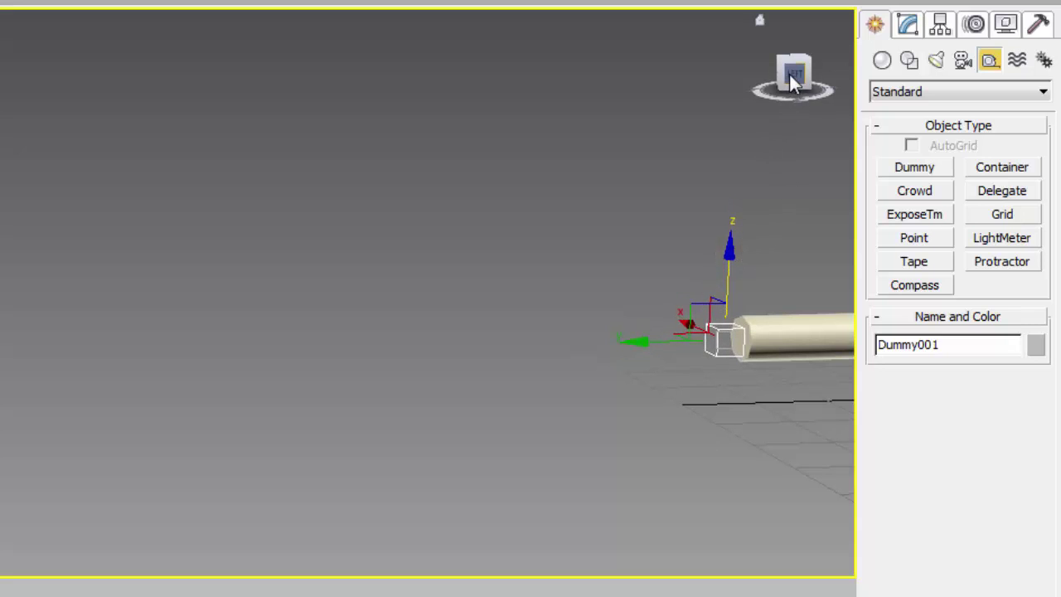
Step: Shift the dummy along X to line it up with the barrel's axis
left_click_drag(789, 72, 238, 587)
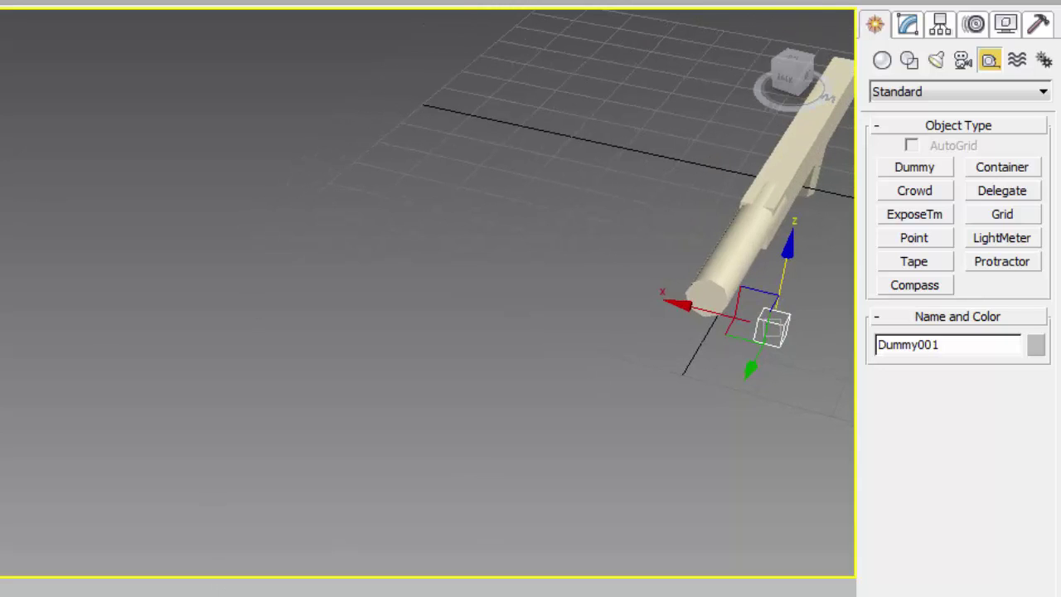
left_click_drag(739, 315, 662, 296)
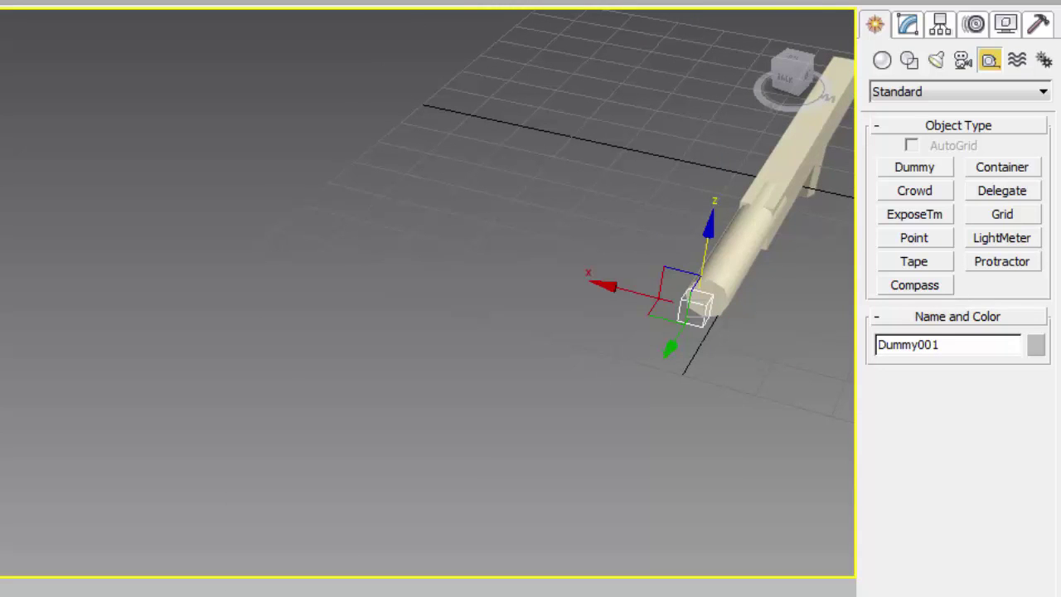
left_click(794, 83)
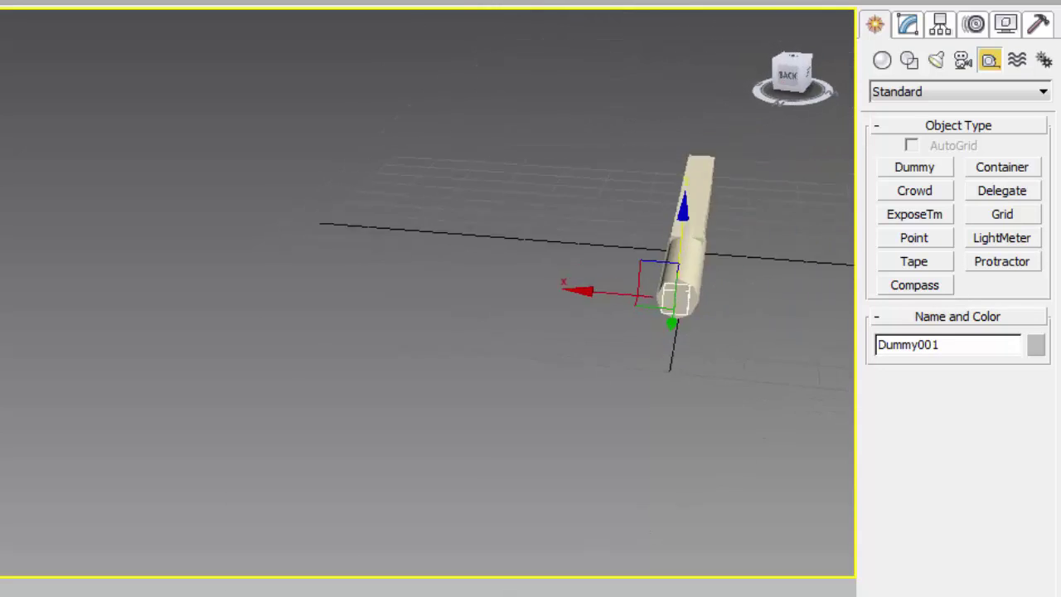
Step: Fine-tune the dummy's height along Z to centre it on the barrel's end face
left_click_drag(671, 214, 682, 216)
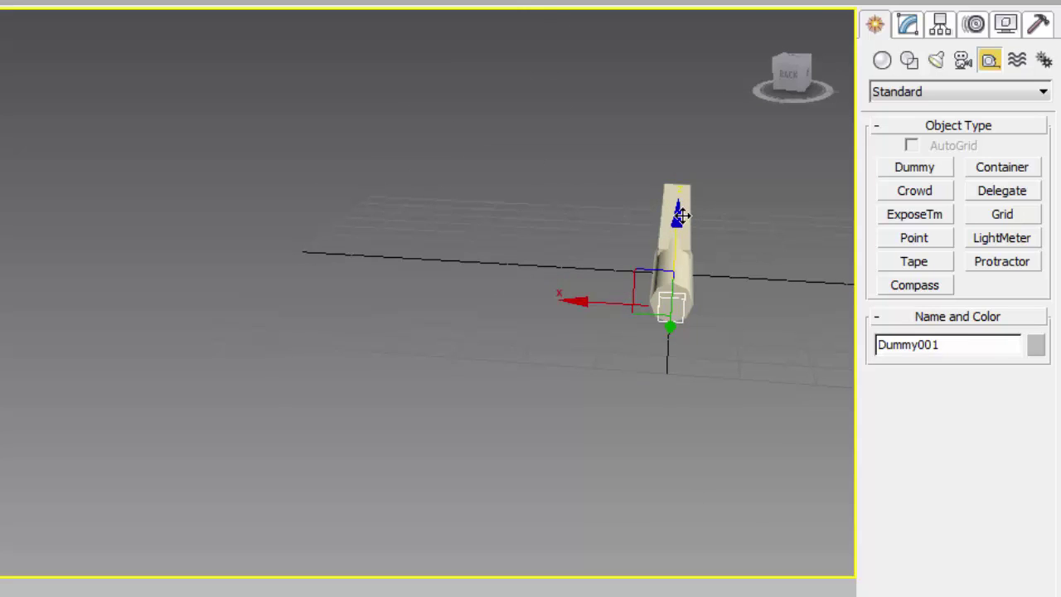
left_click(789, 77)
left_click_drag(792, 75, 787, 79)
scroll(729, 381, "up", 5)
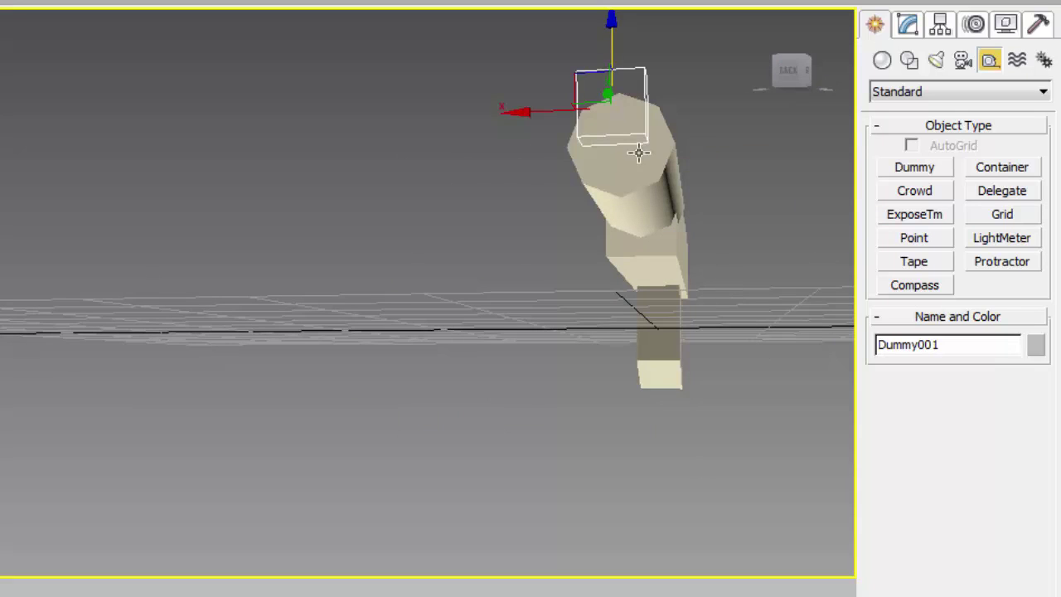
left_click_drag(611, 24, 606, 56)
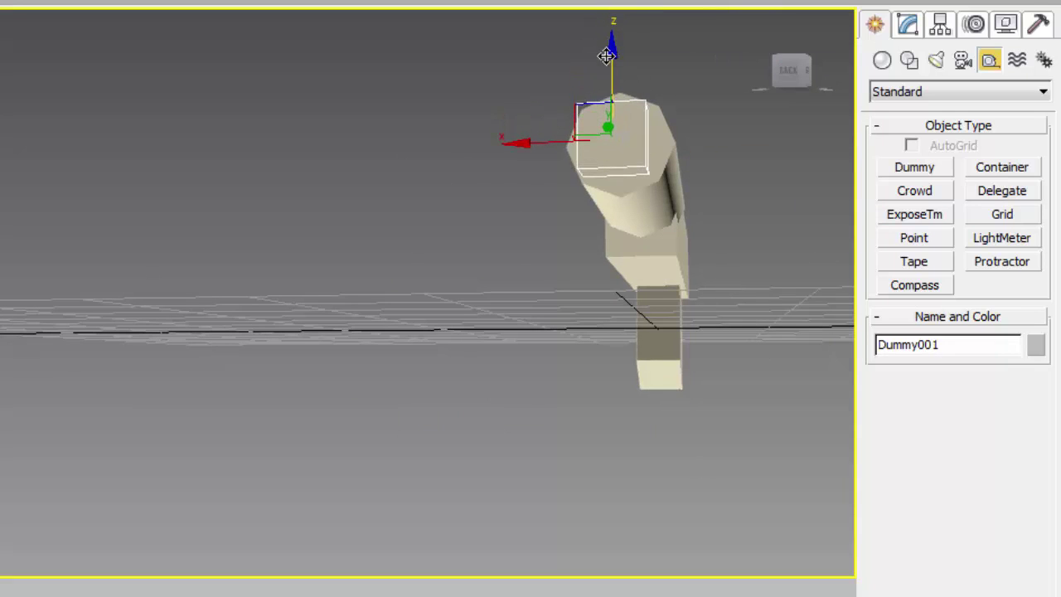
left_click_drag(789, 73, 785, 81)
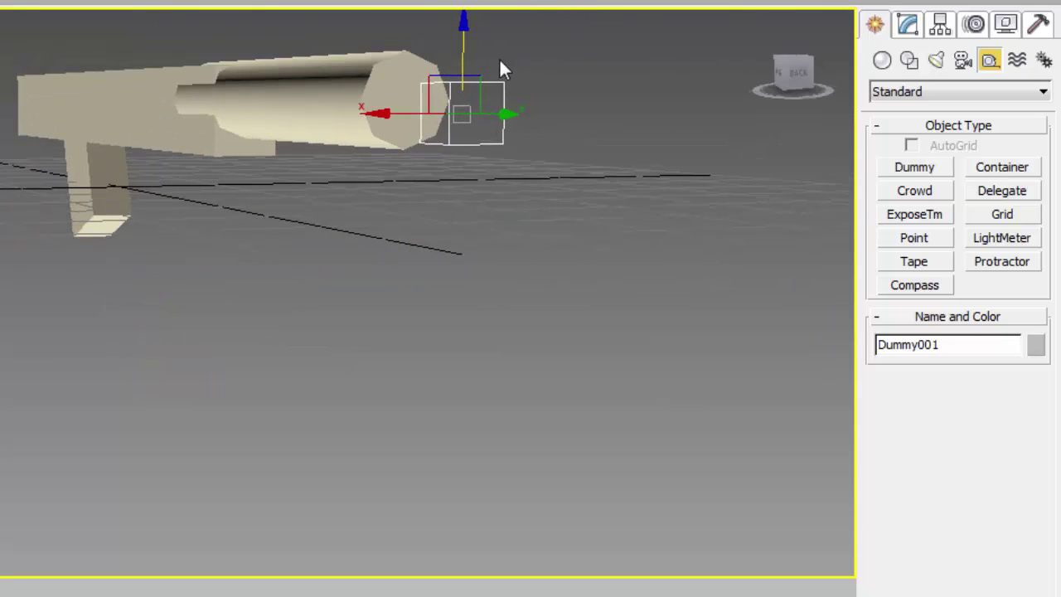
left_click_drag(460, 26, 461, 18)
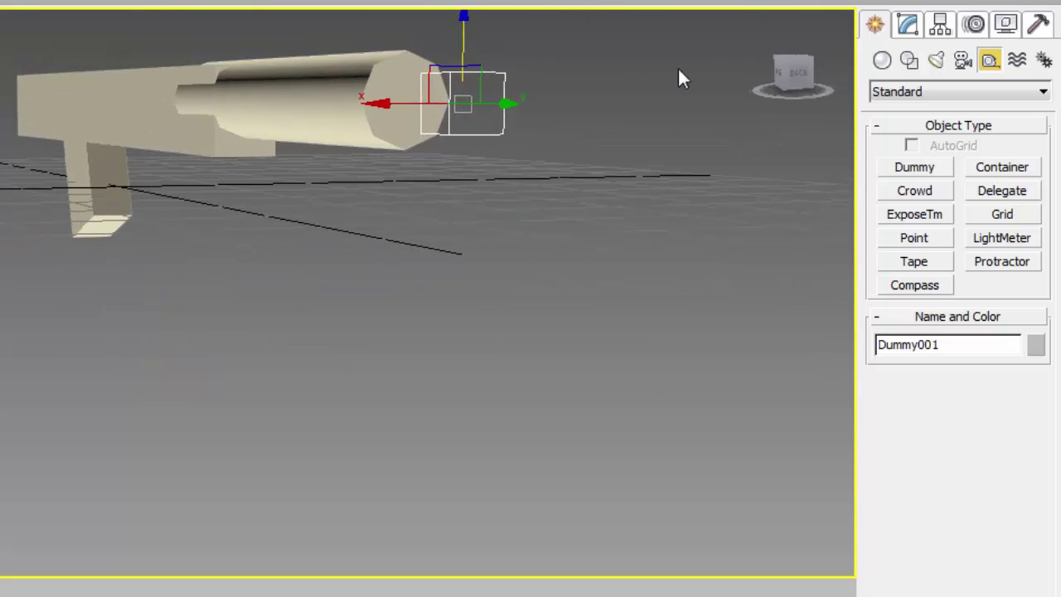
Step: Move the dummy along Y to just in front of the muzzle, raise it slightly along Z, and deselect it
left_click_drag(798, 85, 788, 83)
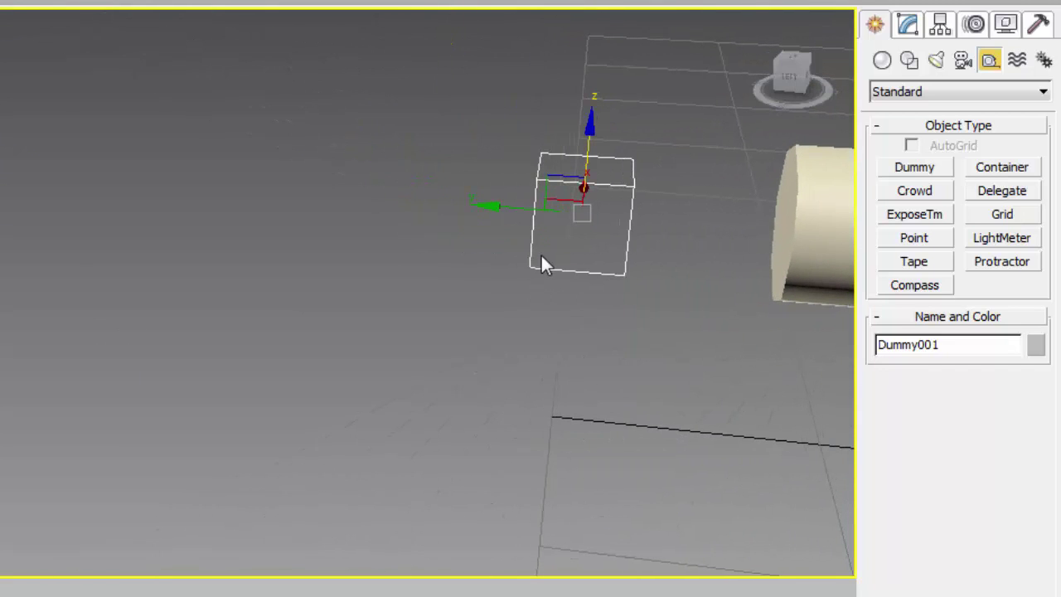
left_click_drag(489, 206, 574, 224)
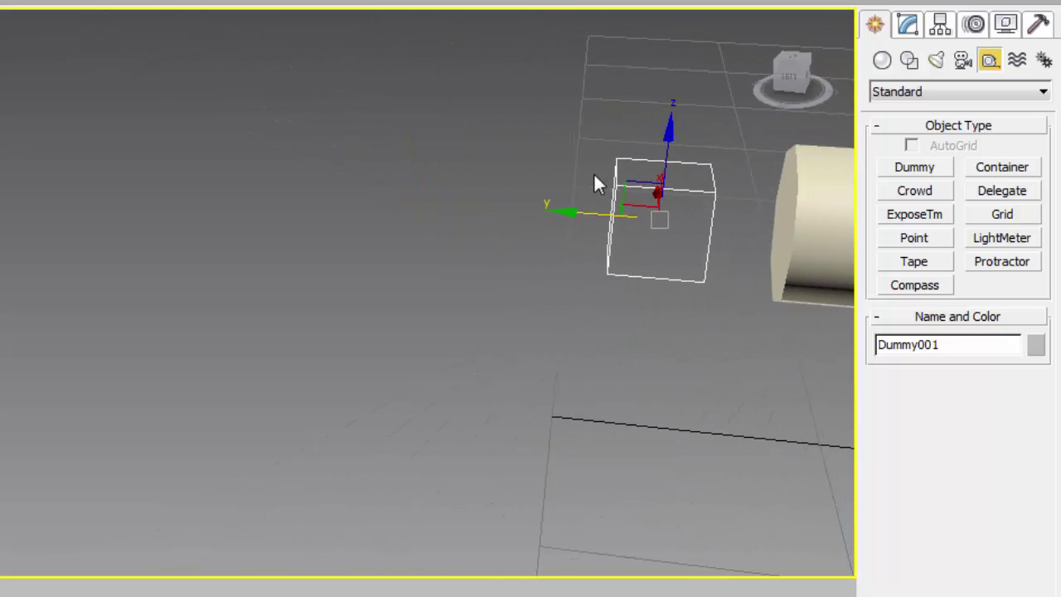
left_click_drag(668, 136, 668, 126)
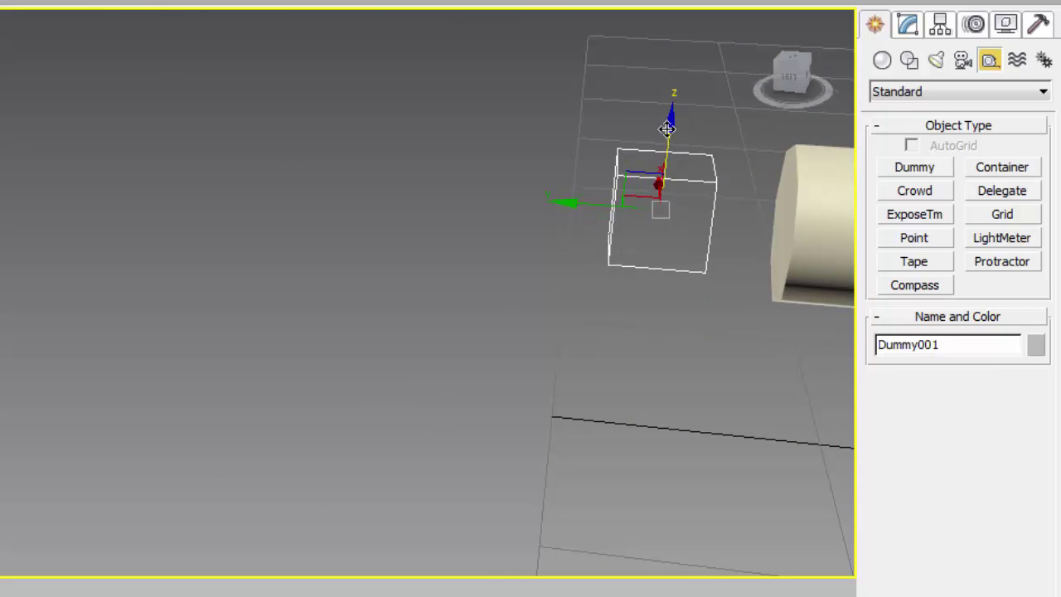
mouse_move(782, 78)
left_mouse_down()
mouse_move(726, 84)
mouse_move(769, 82)
left_mouse_up()
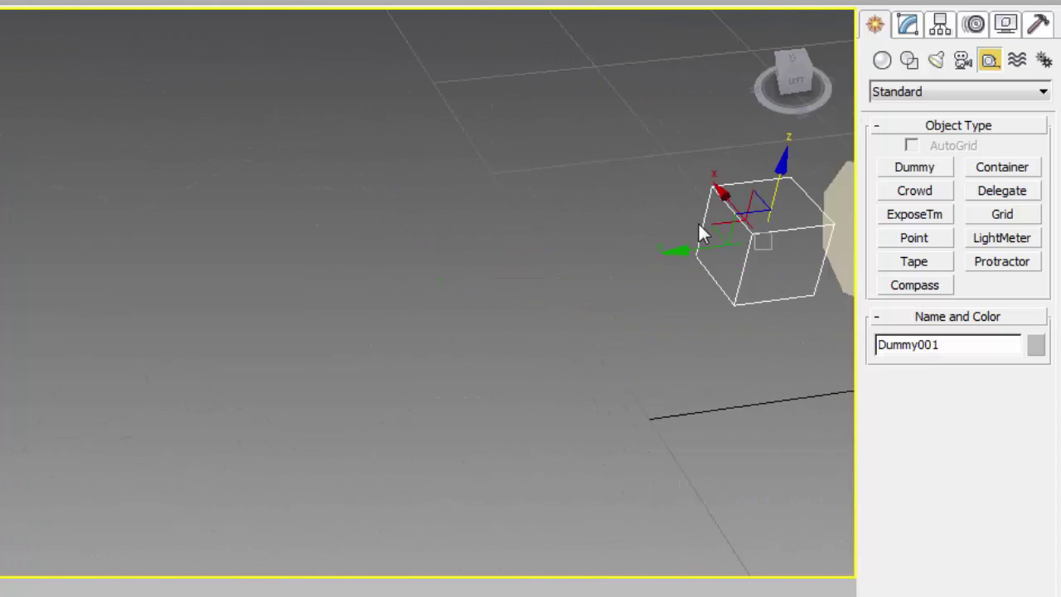
scroll(724, 318, "down", 5)
middle_click_drag(817, 372, 508, 383)
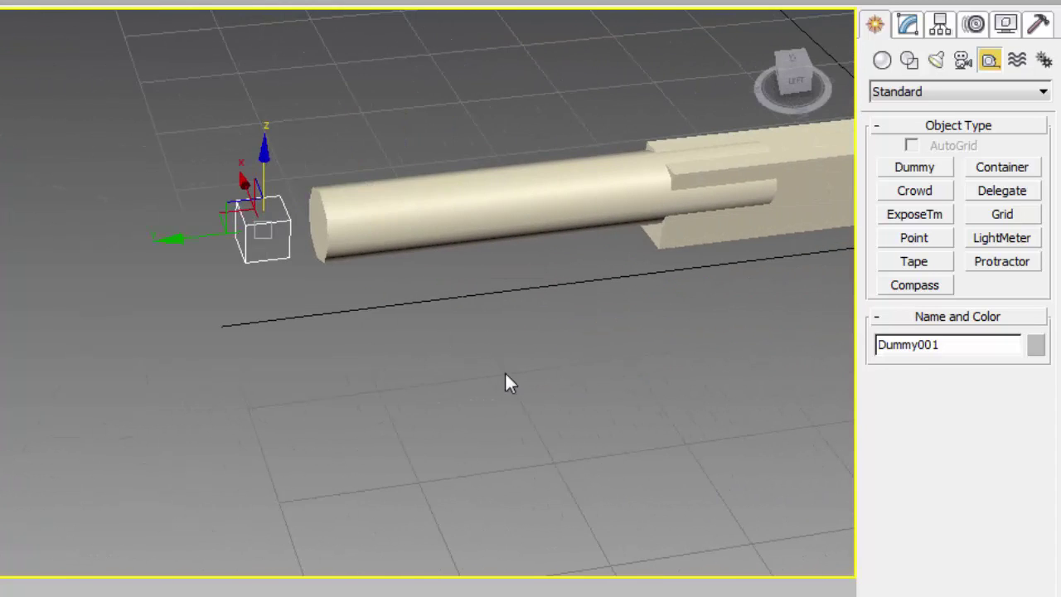
left_click(513, 378)
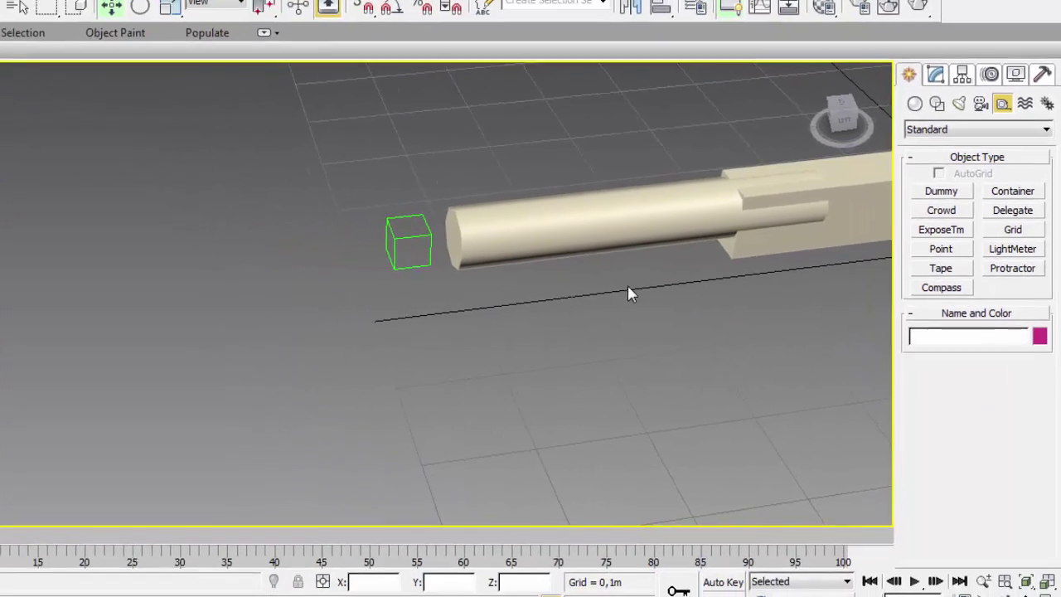
Step: Minimize 3ds Max and open the file location of the CRYENGINE v3.8.1 Sandbox shortcut from the desktop's 3D\OYUN MOTORLARI folder
middle_click_drag(535, 290, 619, 312)
middle_click_drag(747, 309, 537, 302)
left_click(994, 5)
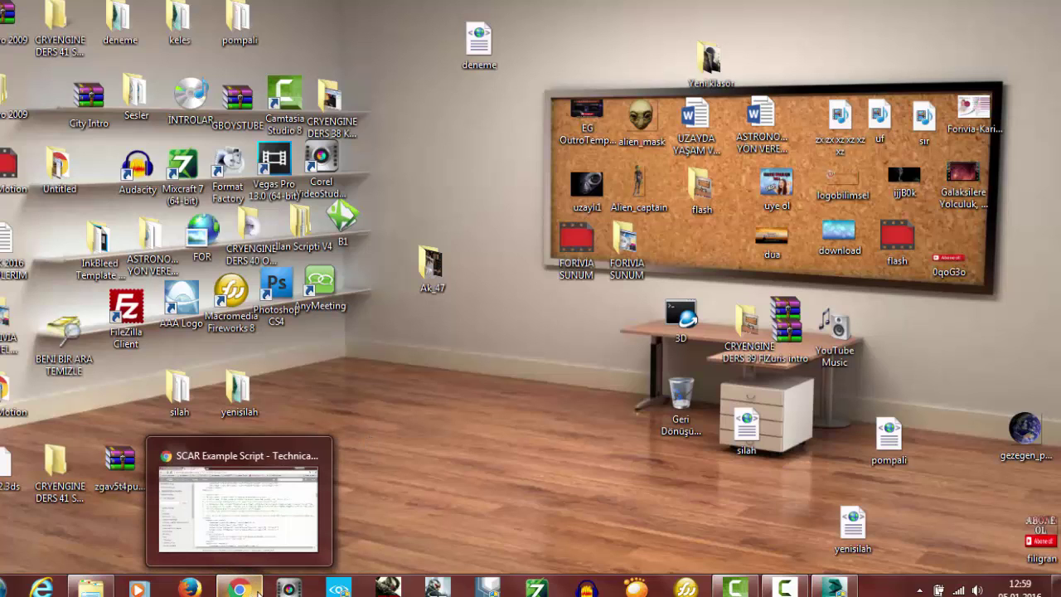
double_click(681, 319)
double_click(273, 145)
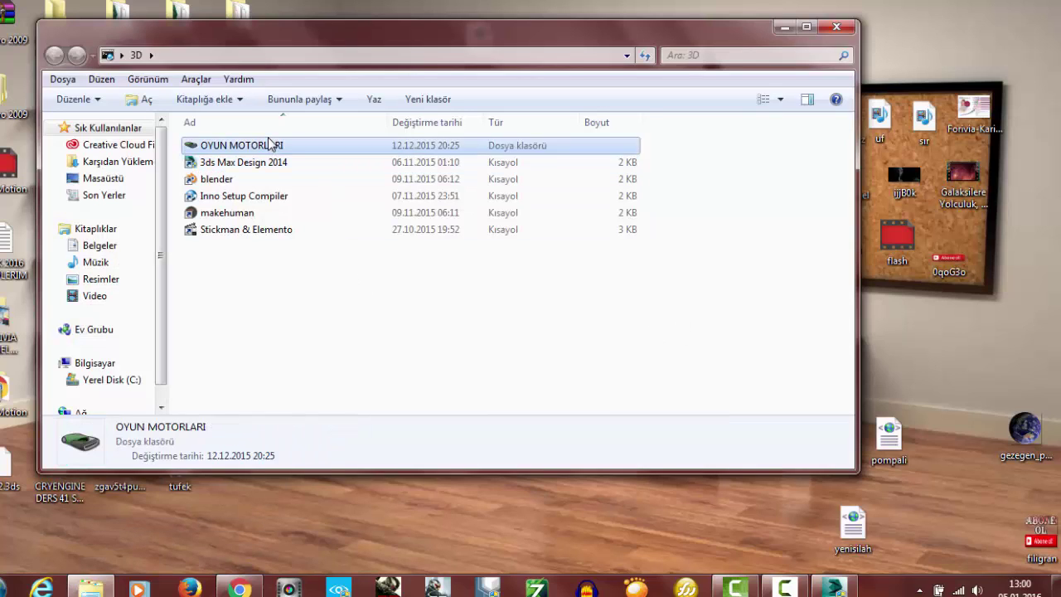
left_click(238, 181)
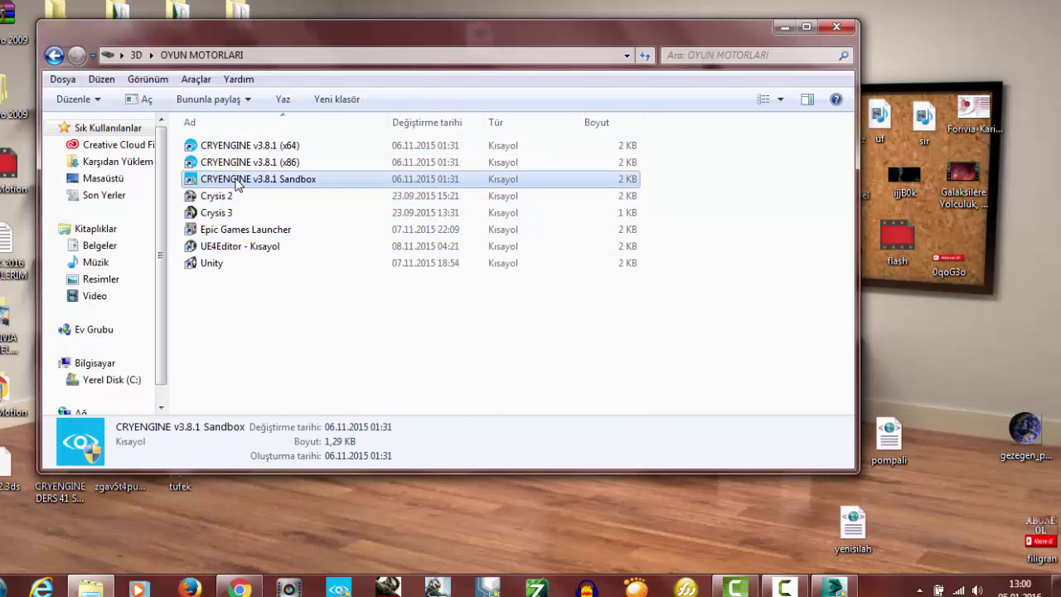
right_click(237, 182)
left_click(265, 242)
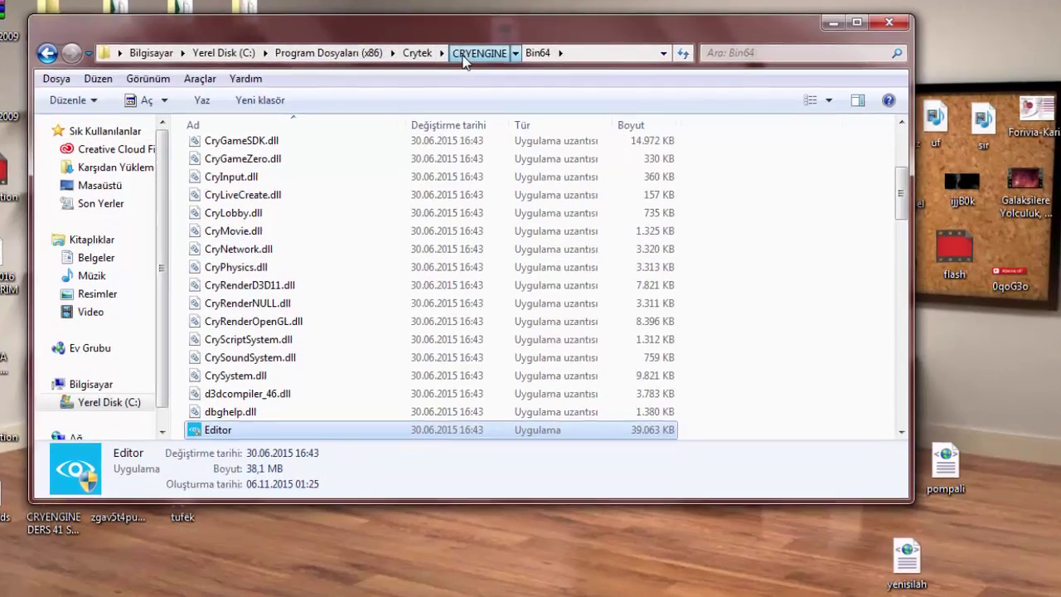
Step: Go to the CRYENGINE\gamesdk folder and open Script.pak in WinRAR, closing the licence notice
left_click(455, 55)
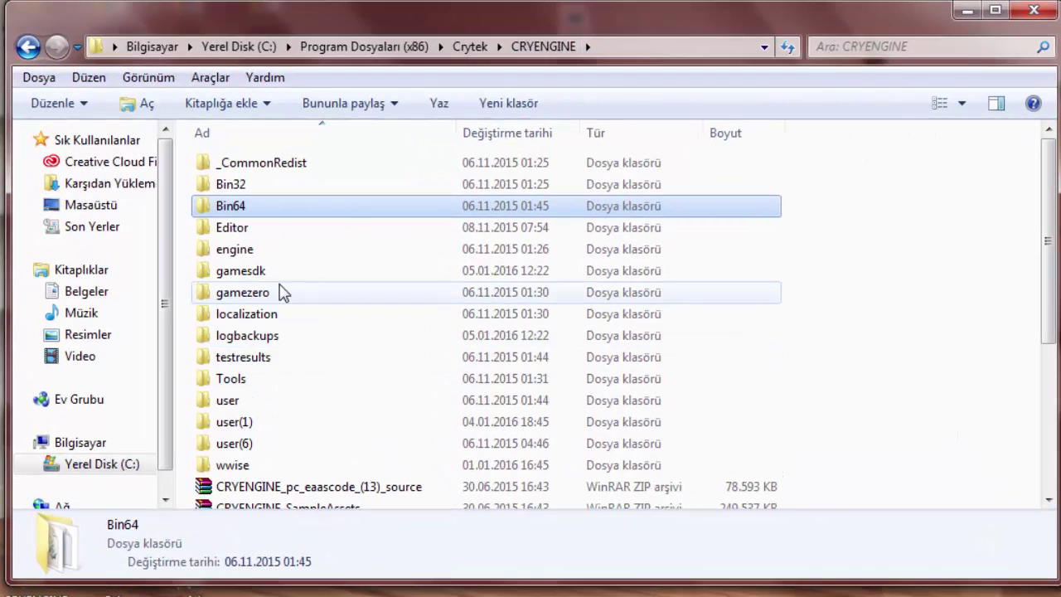
double_click(265, 275)
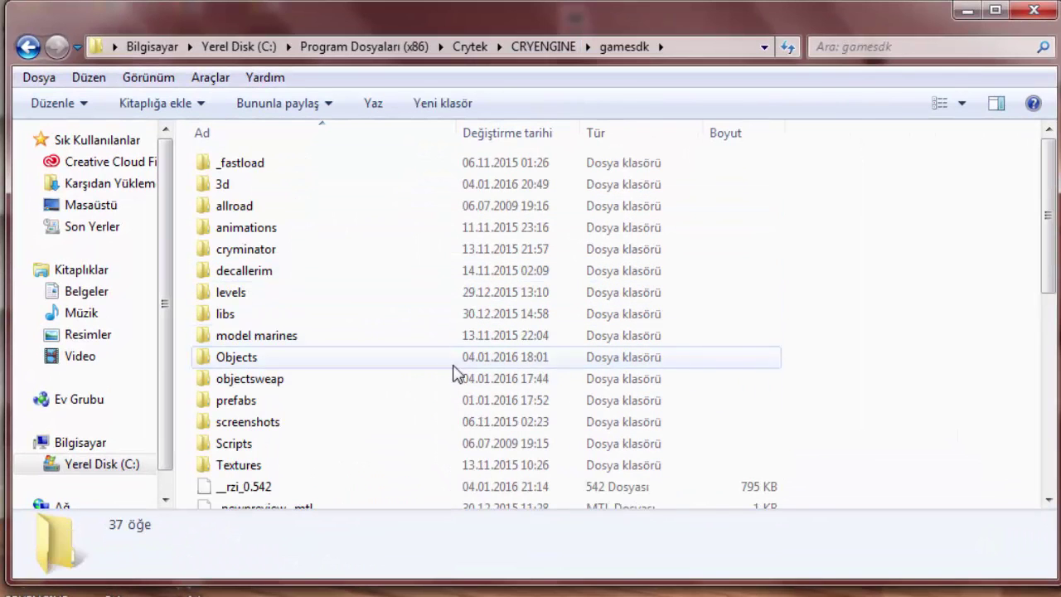
scroll(454, 374, "down", 5)
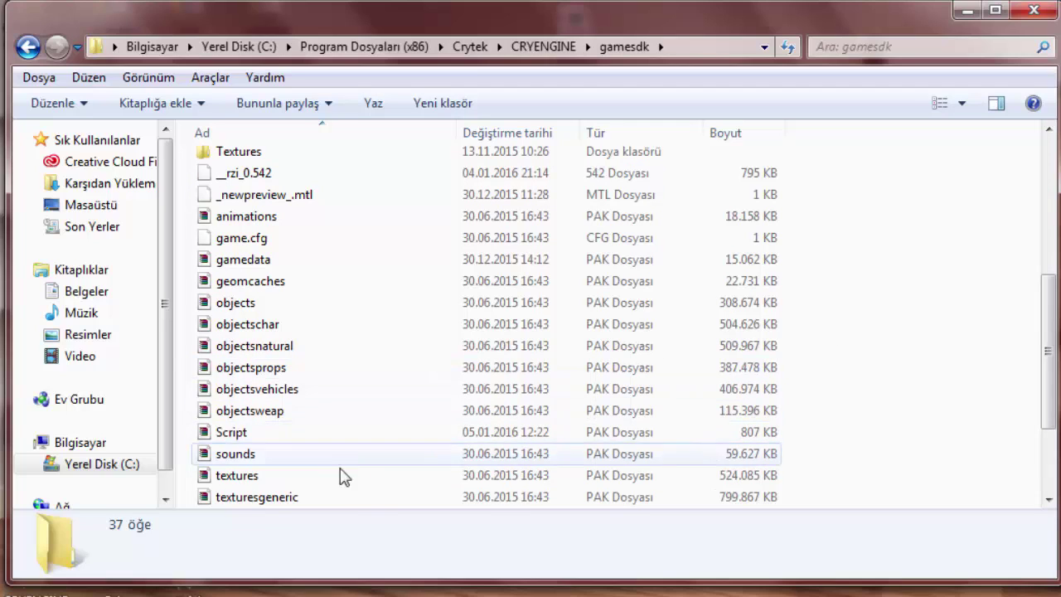
left_click(293, 431)
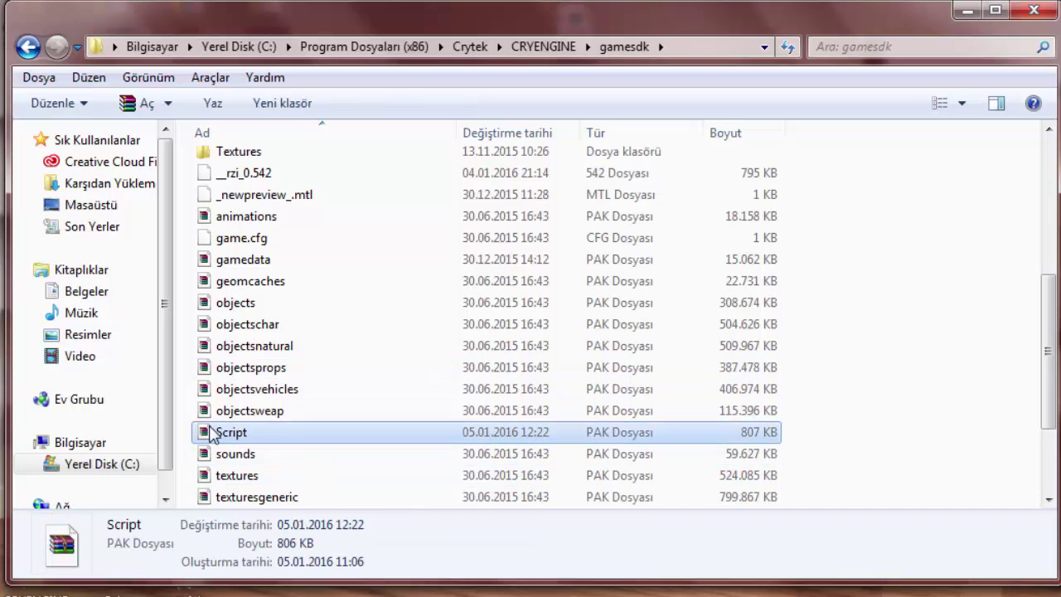
double_click(261, 437)
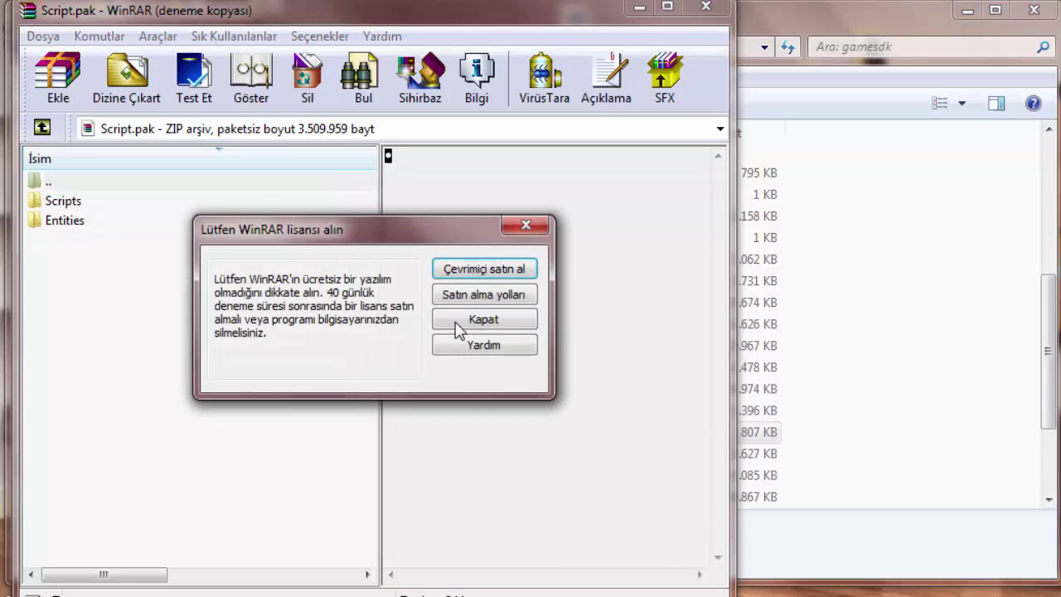
left_click(458, 325)
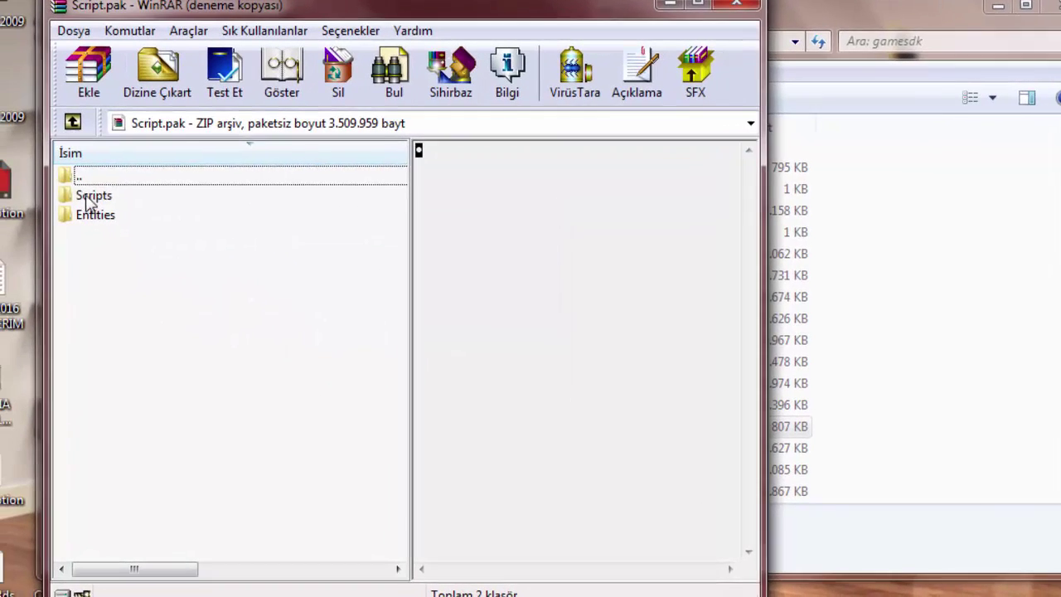
Step: Look through the top-level Entities folder in Script.pak and return to the archive's root
left_click(63, 201)
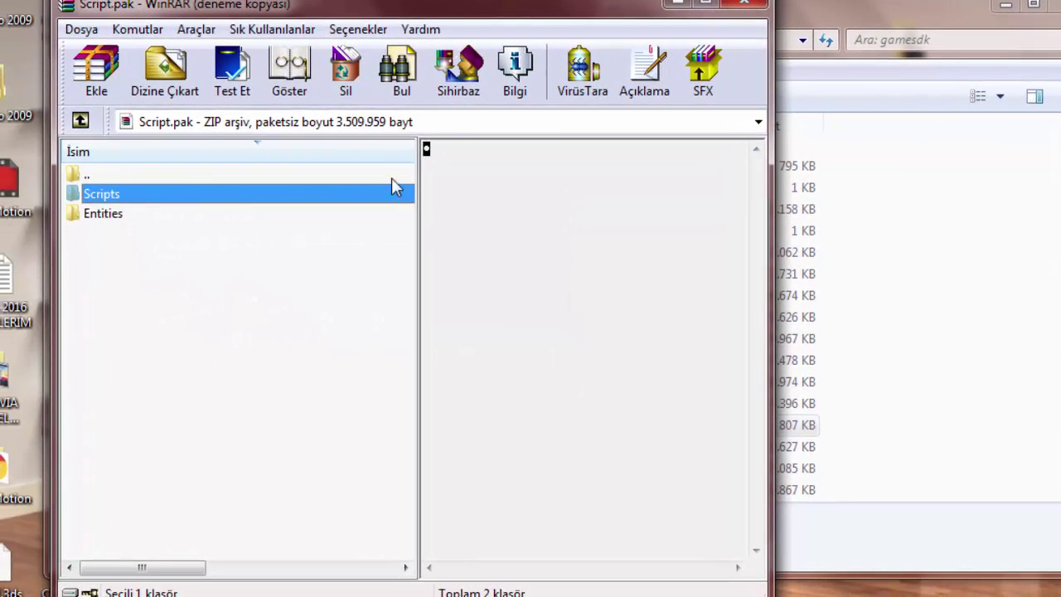
double_click(95, 215)
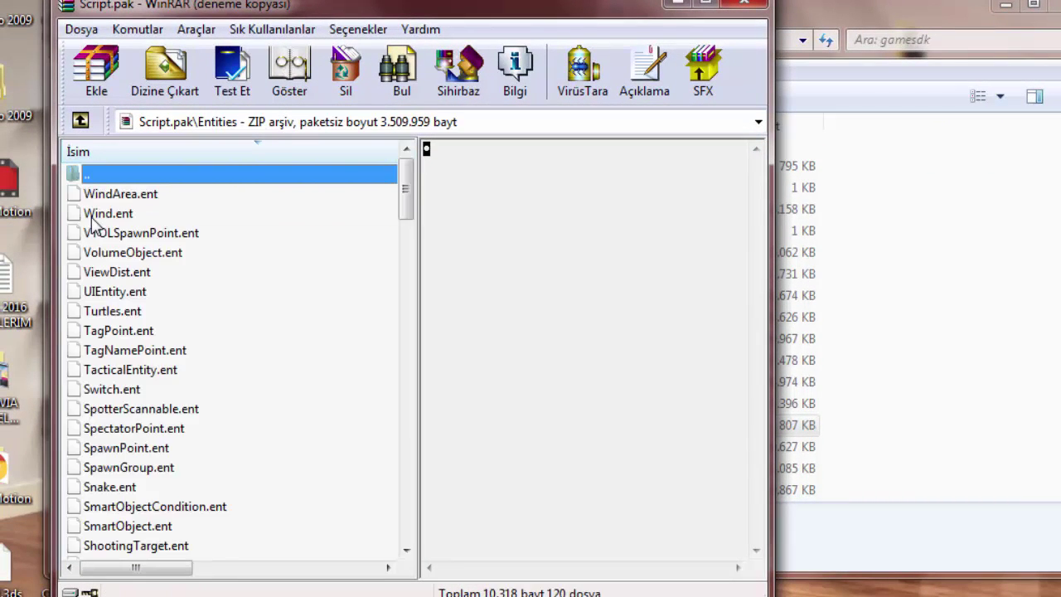
scroll(207, 395, "down", 11)
scroll(294, 473, "up", 11)
double_click(107, 175)
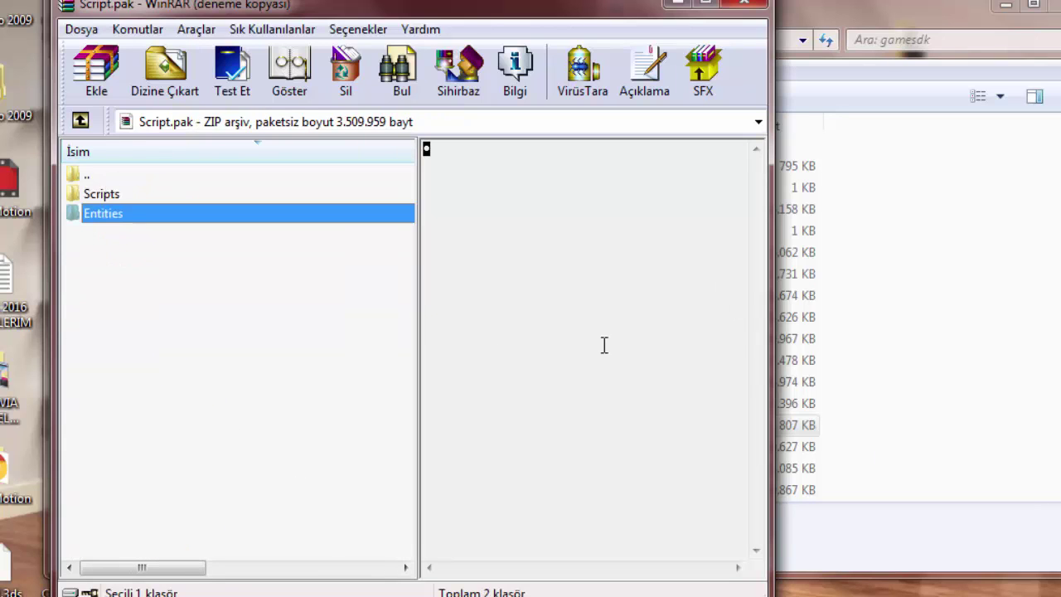
Step: Open the Scripts\Entities folder inside Script.pak
double_click(104, 193)
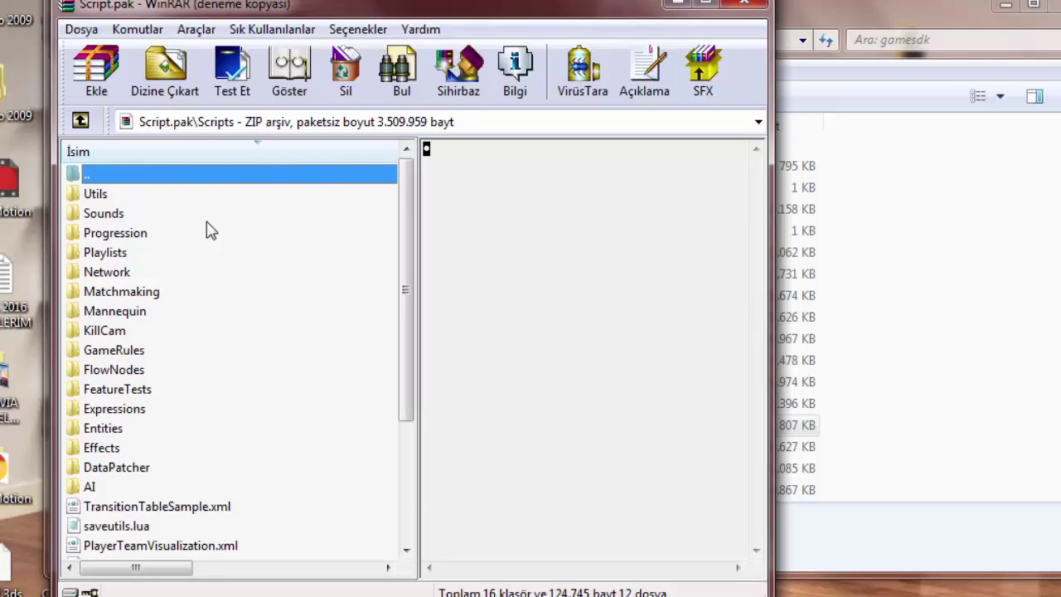
left_click(109, 429)
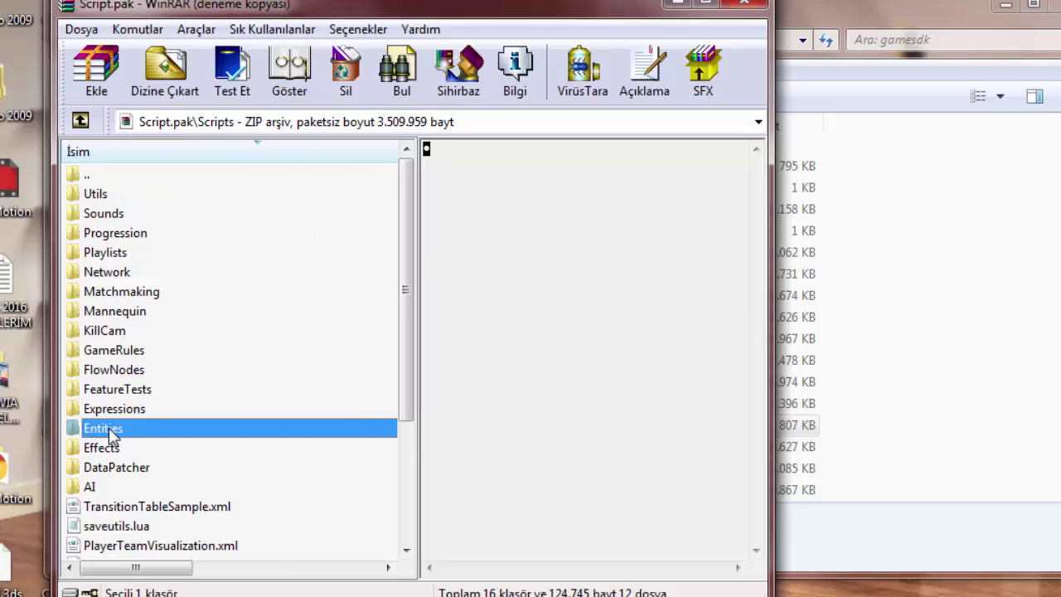
double_click(109, 429)
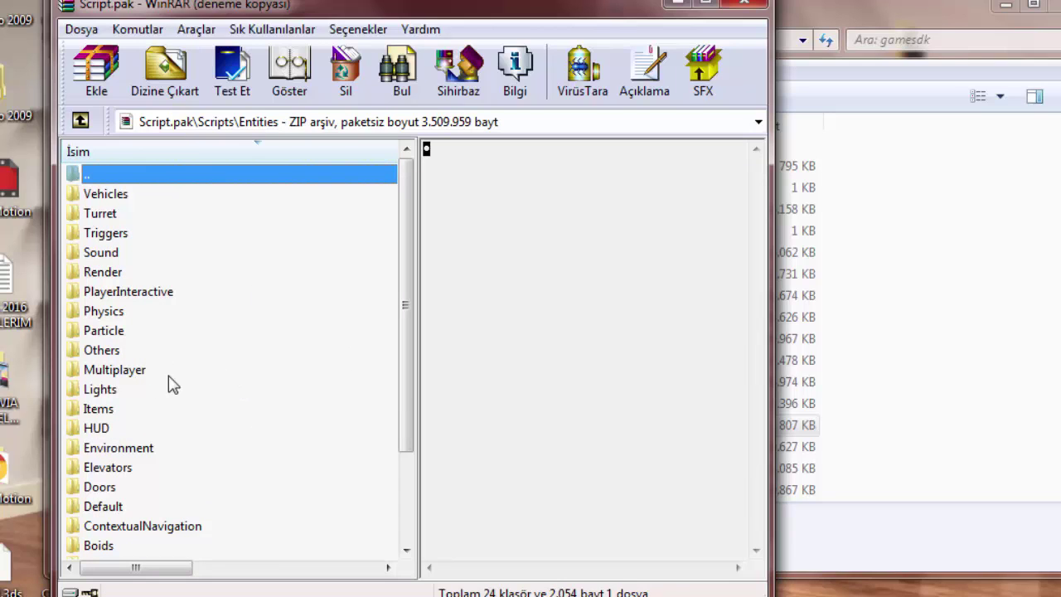
Step: Go down into the Items\XML\Weapons folder of the archive
left_click(100, 409)
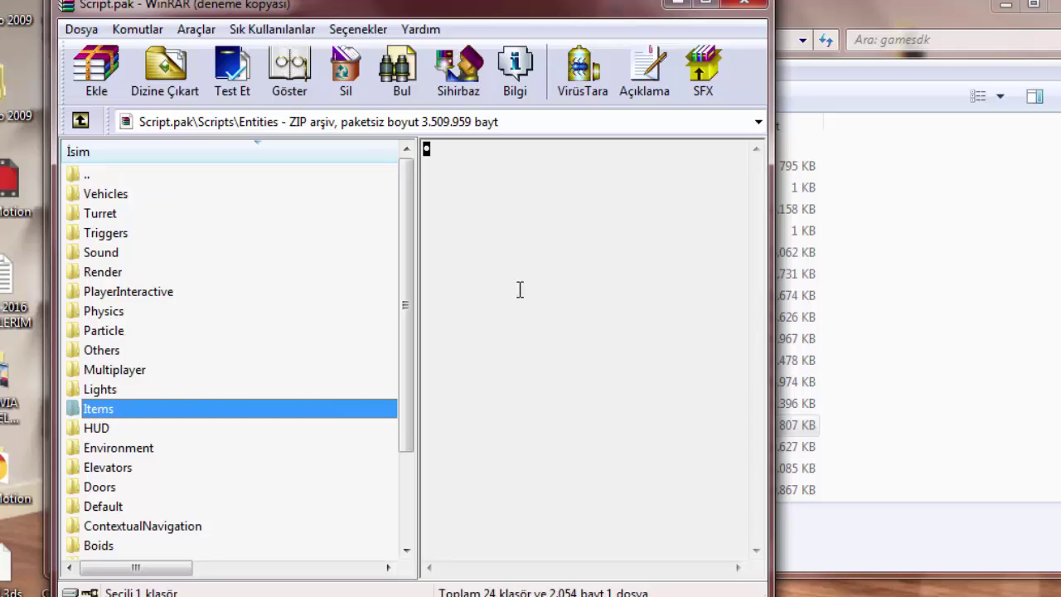
double_click(83, 410)
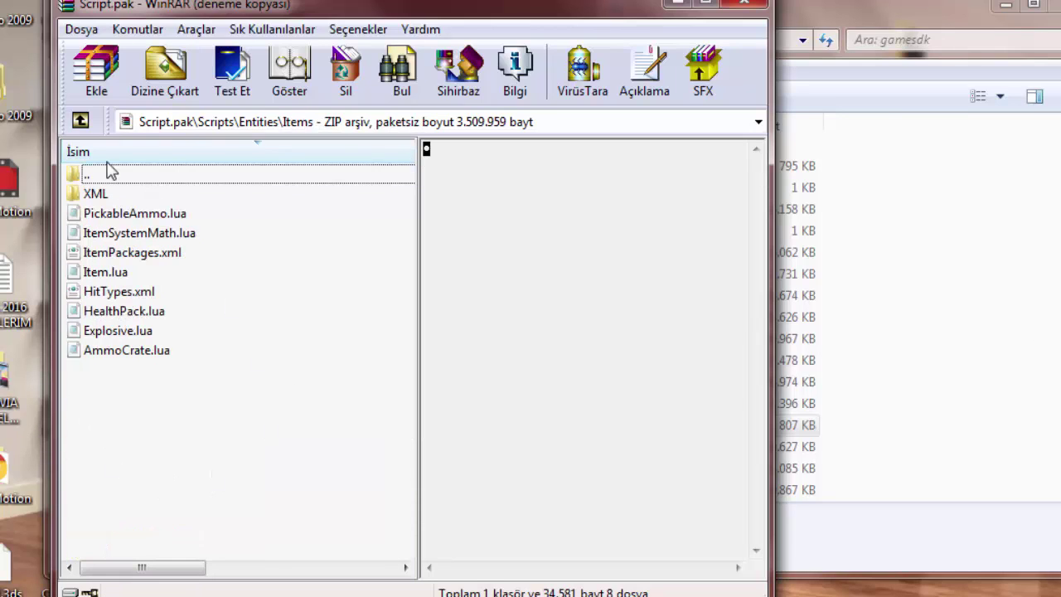
left_click(80, 199)
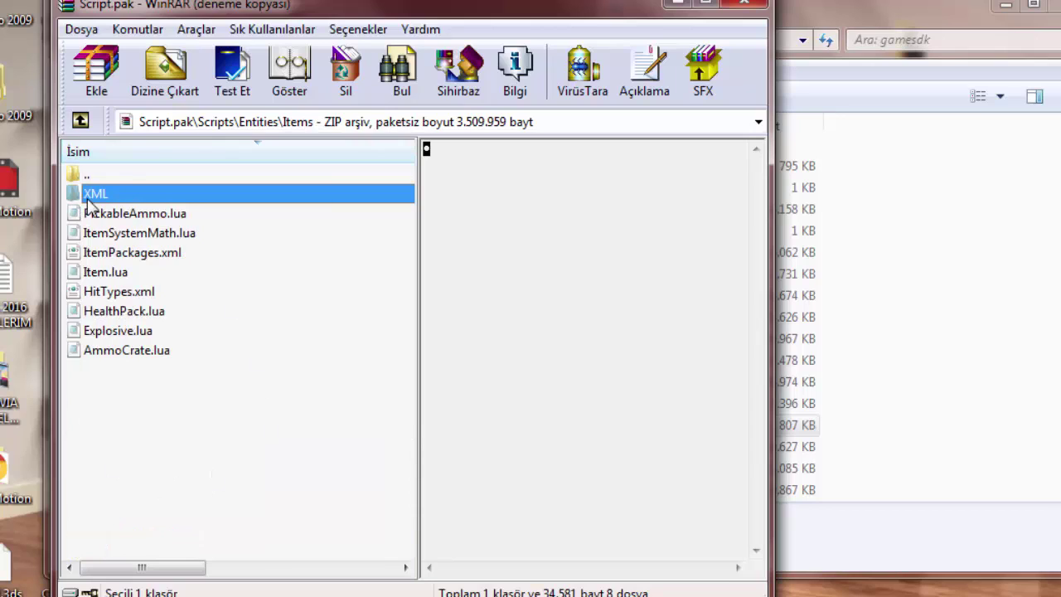
double_click(89, 203)
left_click(120, 306)
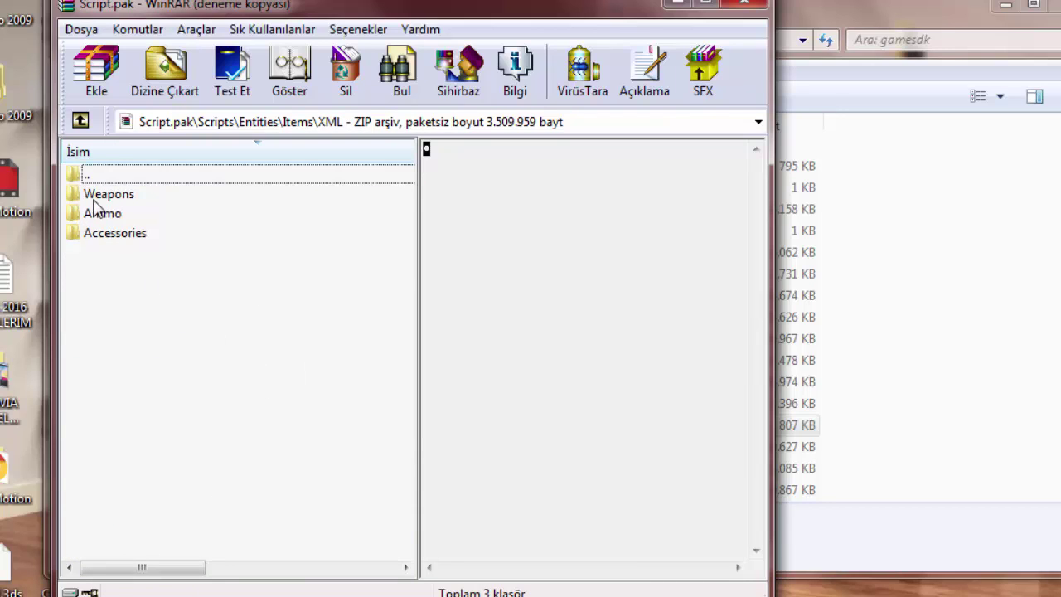
left_click(99, 196)
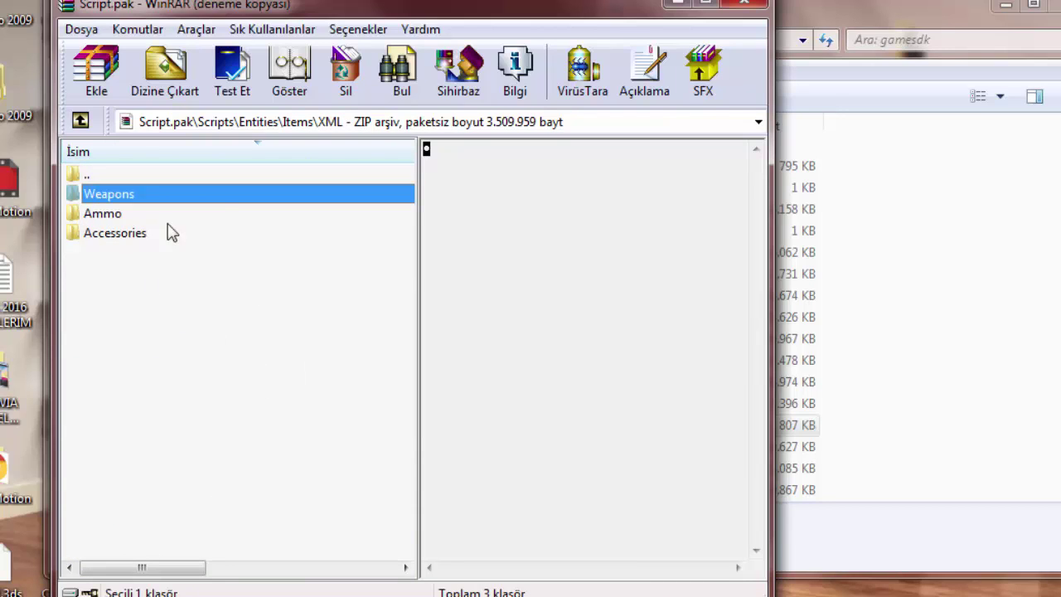
double_click(130, 201)
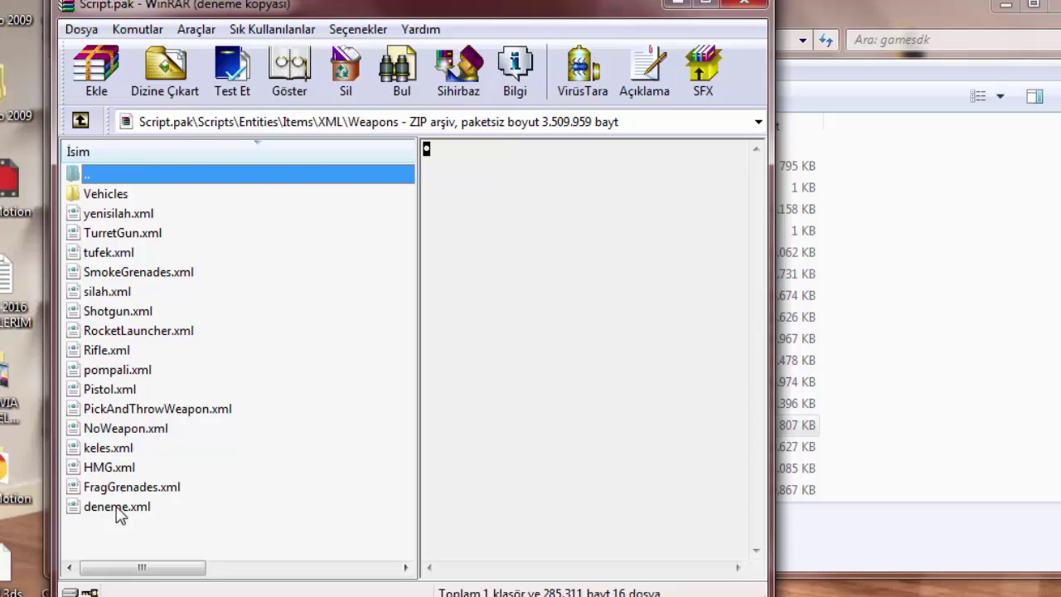
Step: Extract Rifle.xml from the Weapons folder to the desktop
left_click(103, 391)
left_click(96, 353)
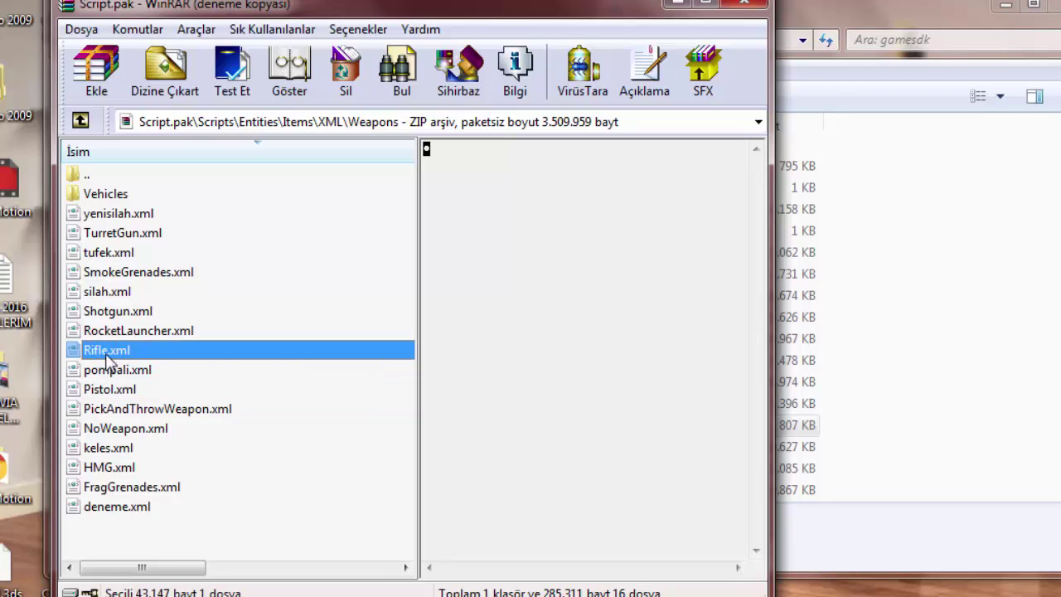
left_click(119, 315)
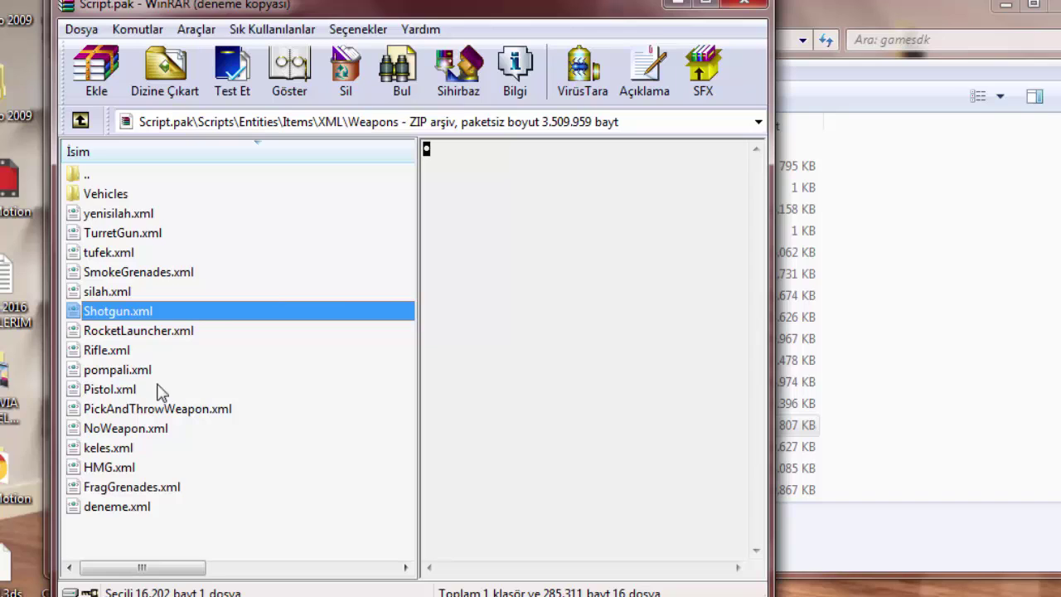
left_click(91, 354)
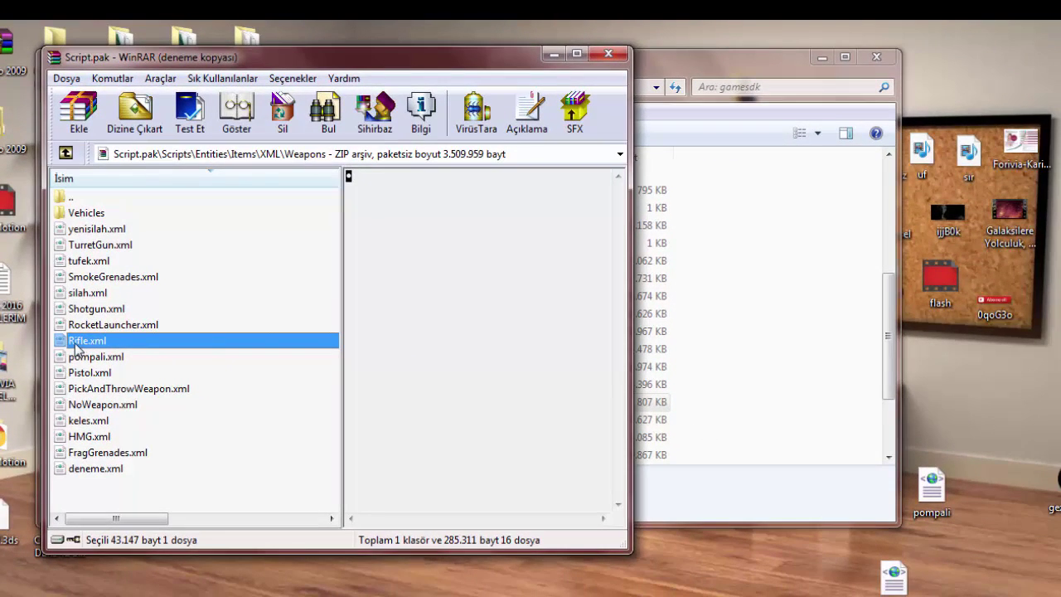
left_click_drag(73, 348, 888, 466)
left_click_drag(1005, 435, 1006, 436)
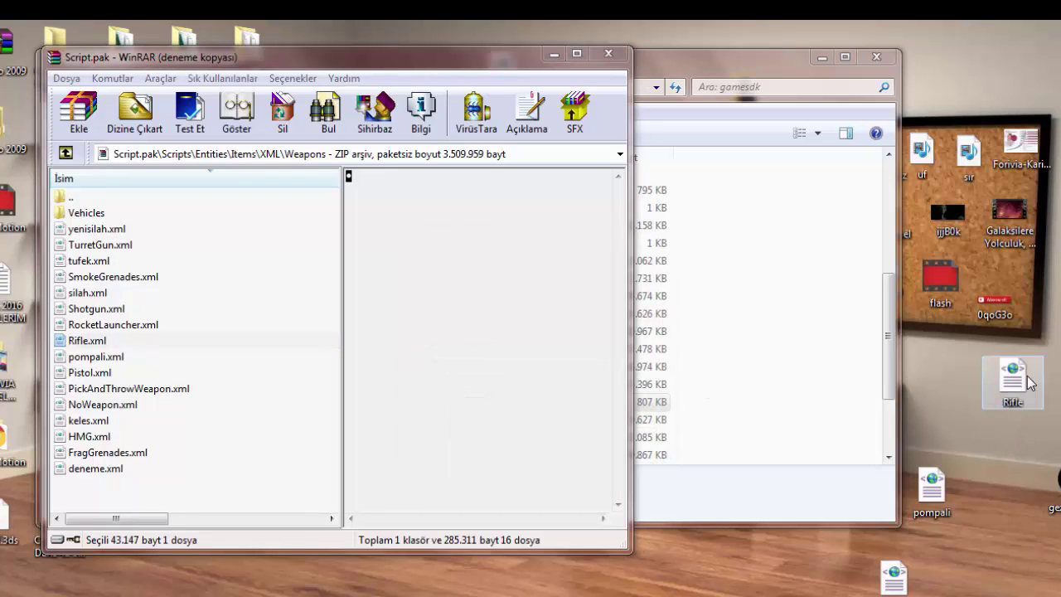
Step: Rename the extracted Rifle file on the desktop as kolaywebtasarim
key("F2")
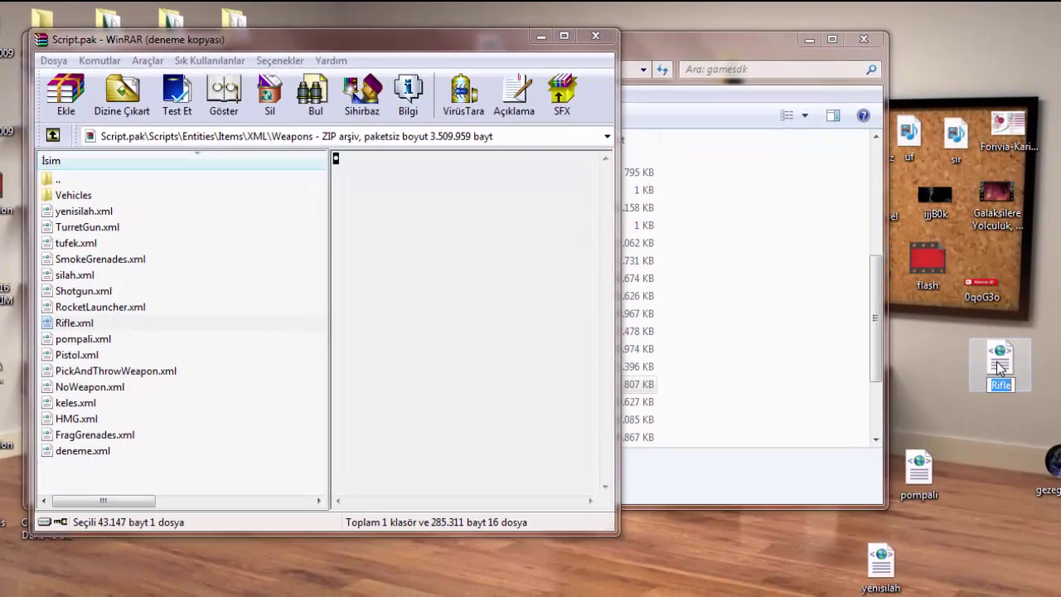
type("kolay")
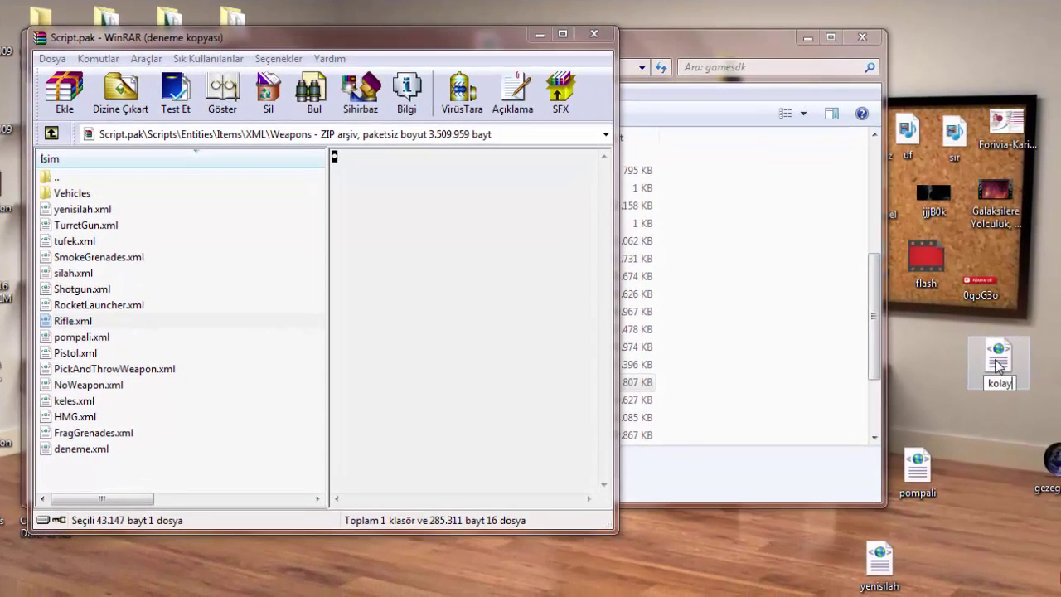
type("webtasarim")
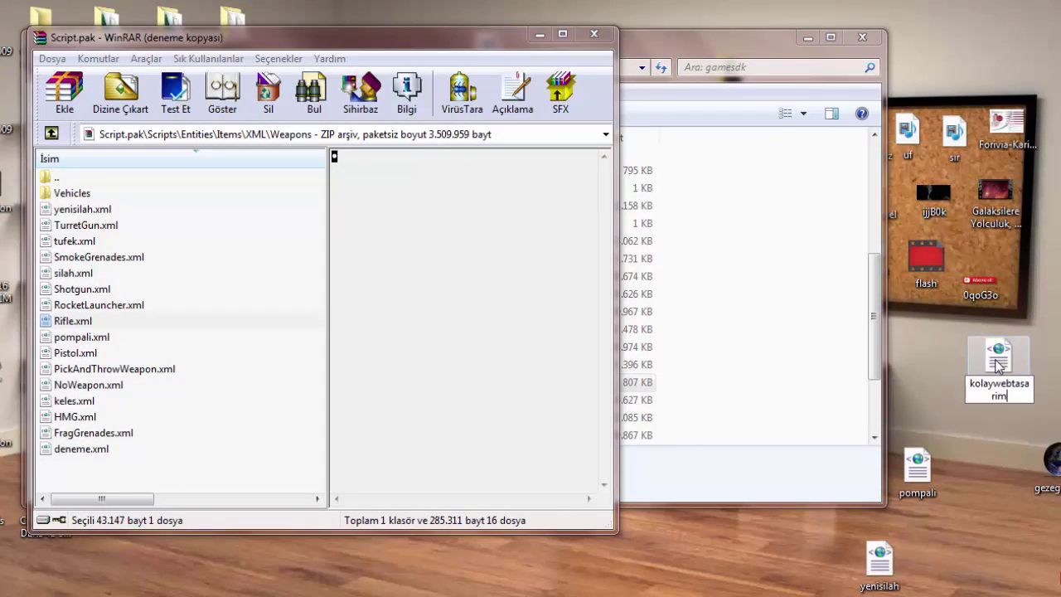
key("Return")
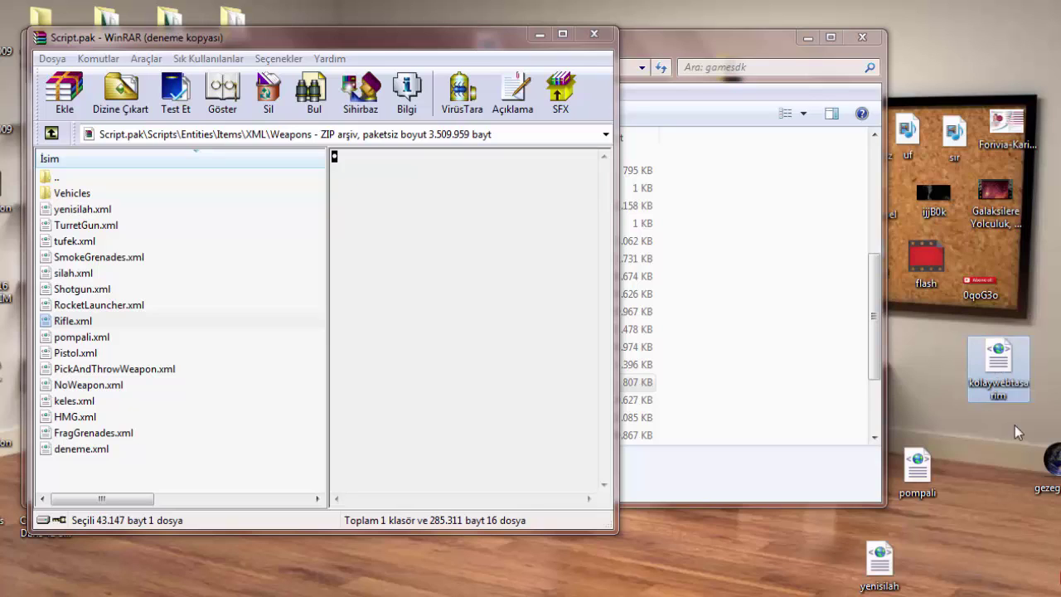
Step: Open the kolaywebtasarim file in Notepad++ and replace the weapon name in the opening comment line with kolaywebtasarim
right_click(999, 374)
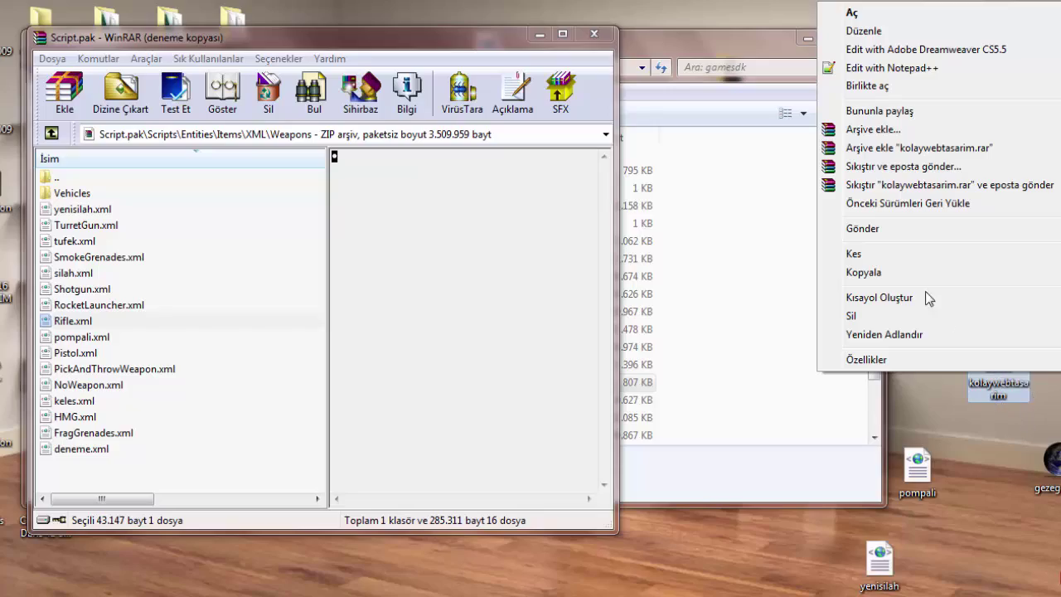
left_click(885, 71)
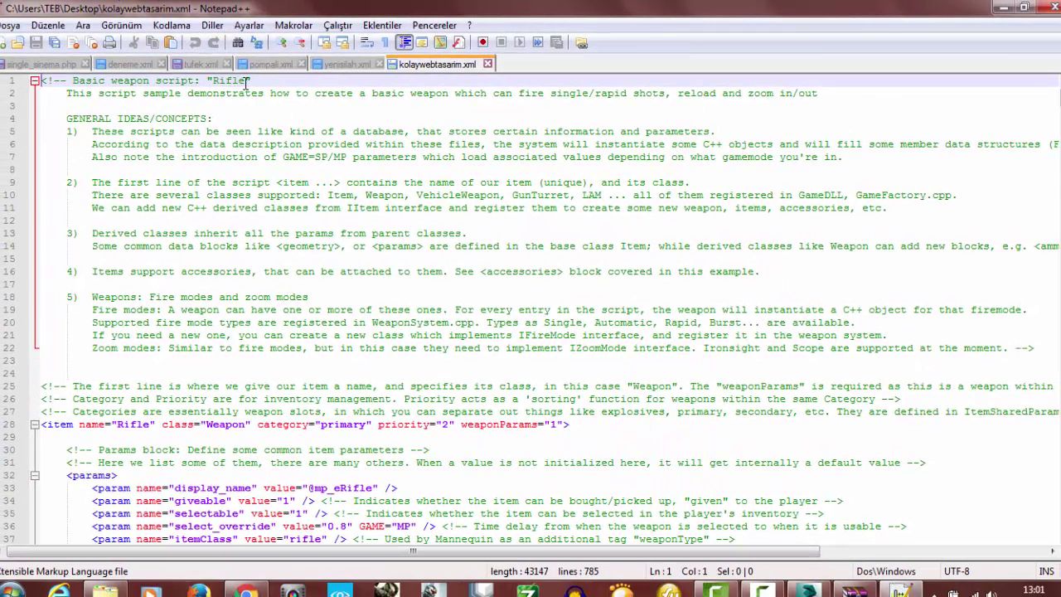
left_click_drag(247, 80, 213, 83)
type("kola")
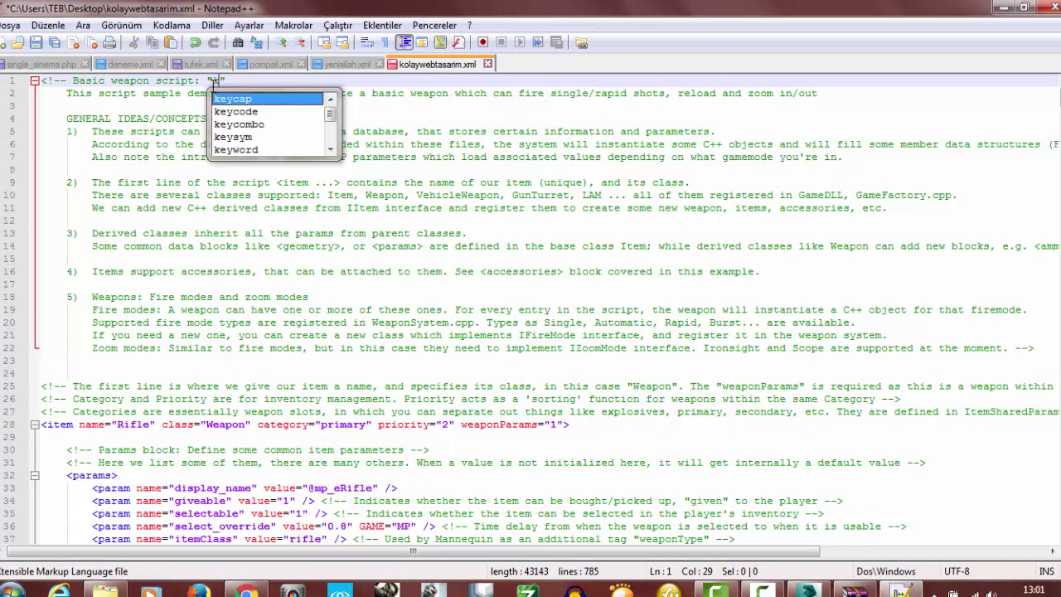
type("ywebtasarim")
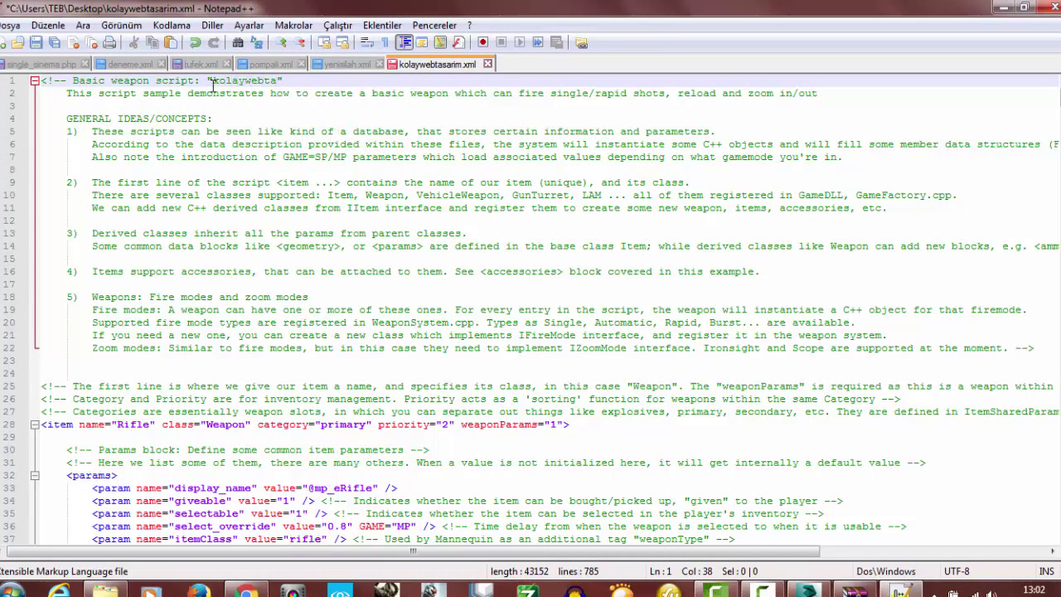
left_click(293, 116)
Step: Set the name attribute of the item element on line 28 to kolaywebtasarim
scroll(308, 169, "down", 2)
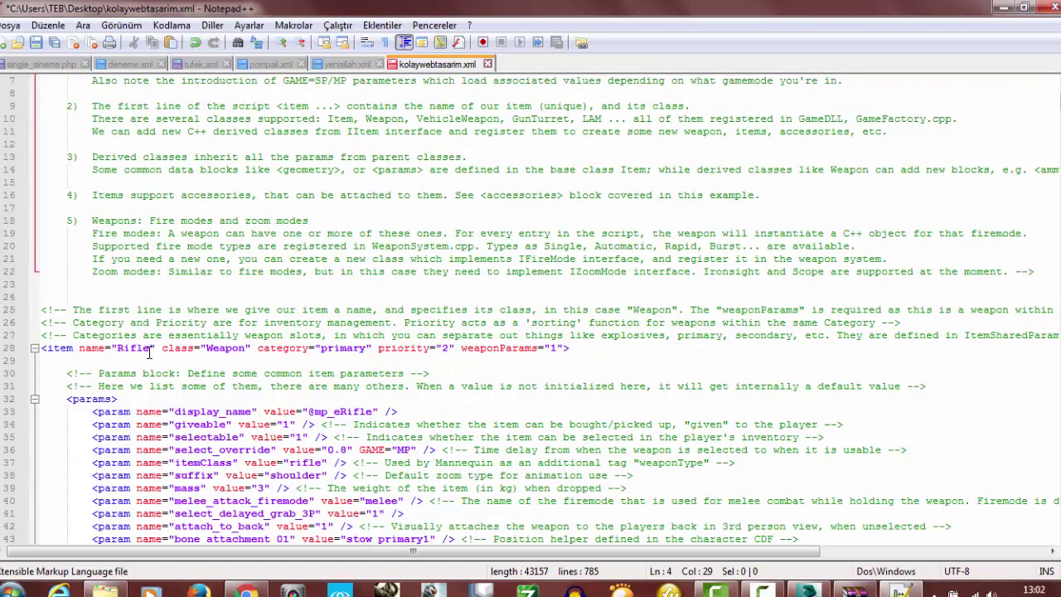
left_click_drag(150, 353, 118, 353)
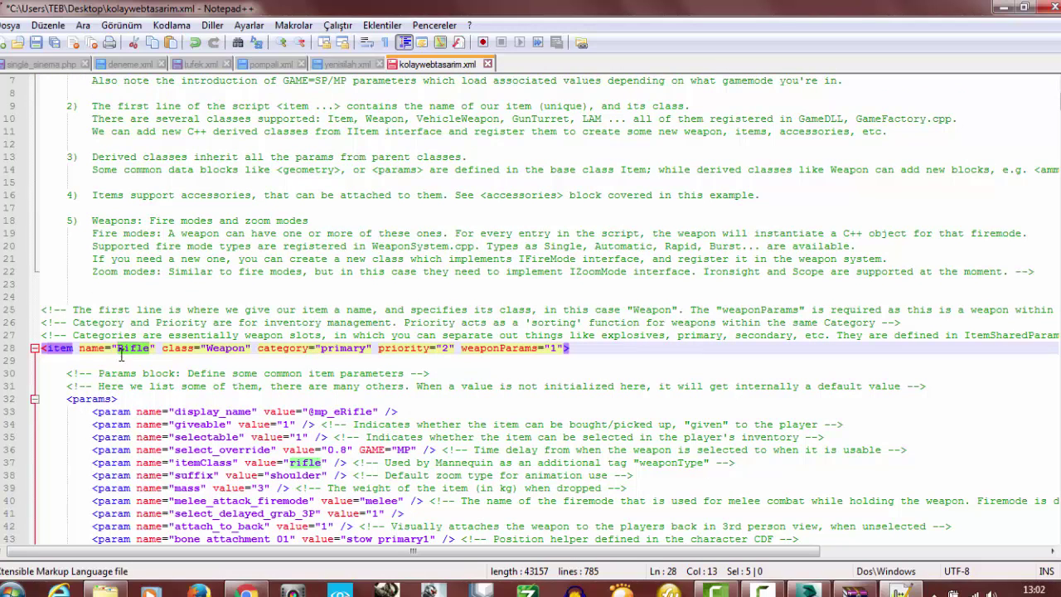
type("kolaywebtas")
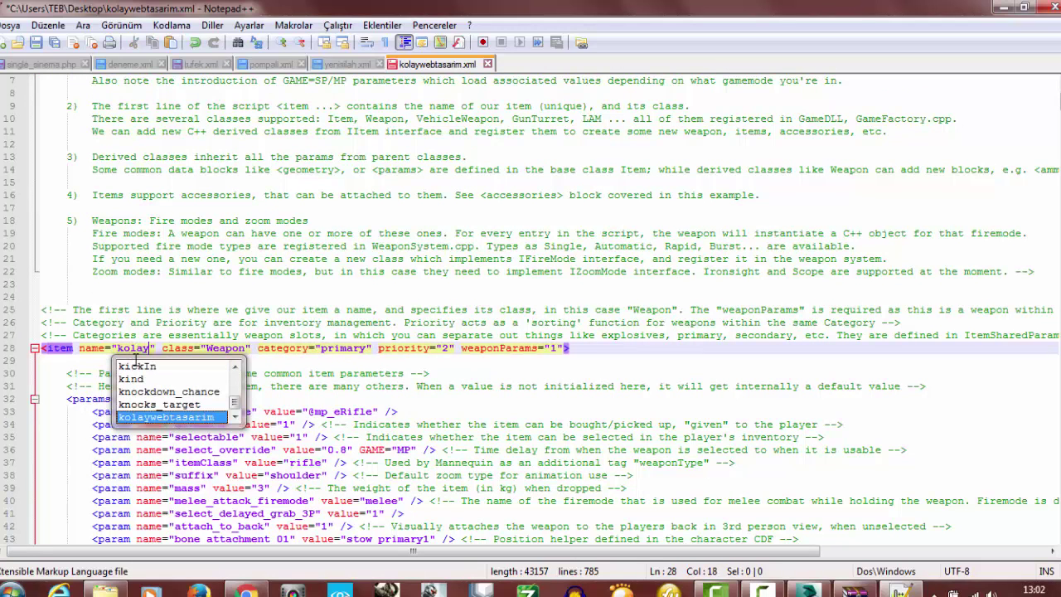
type("arim")
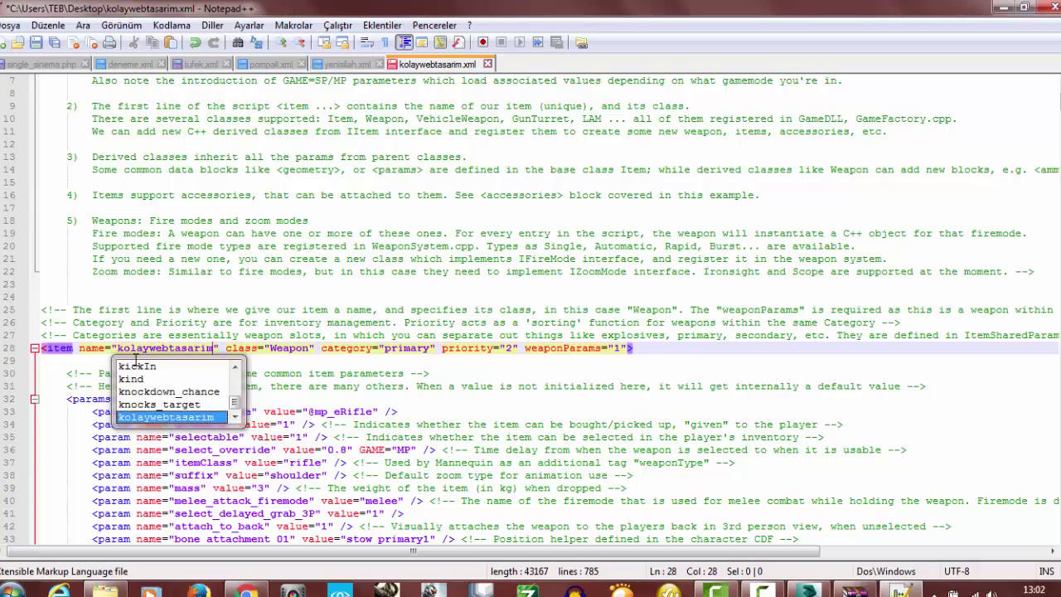
left_click(434, 409)
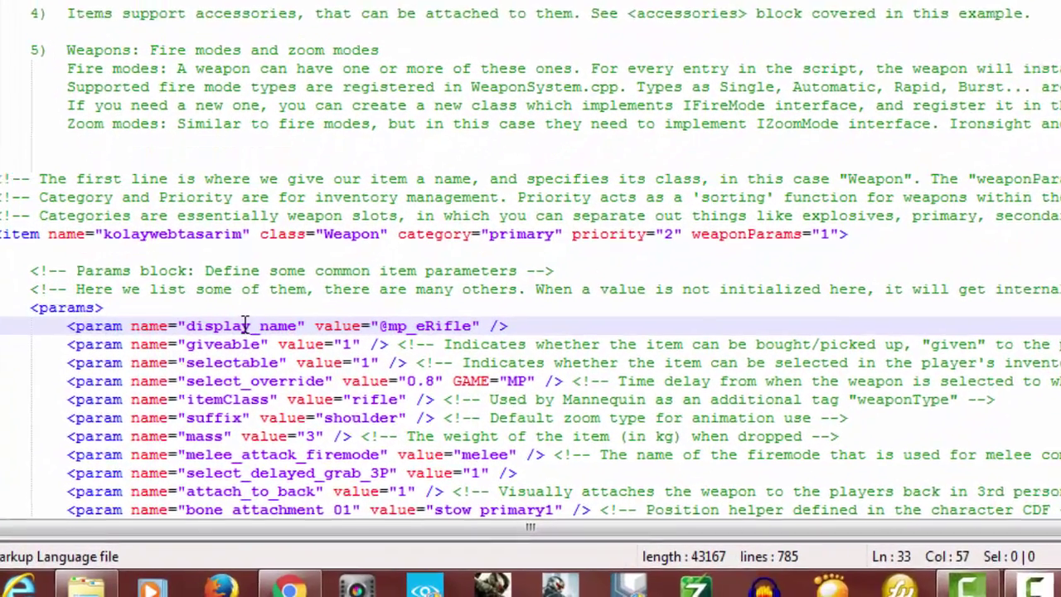
left_click(217, 408)
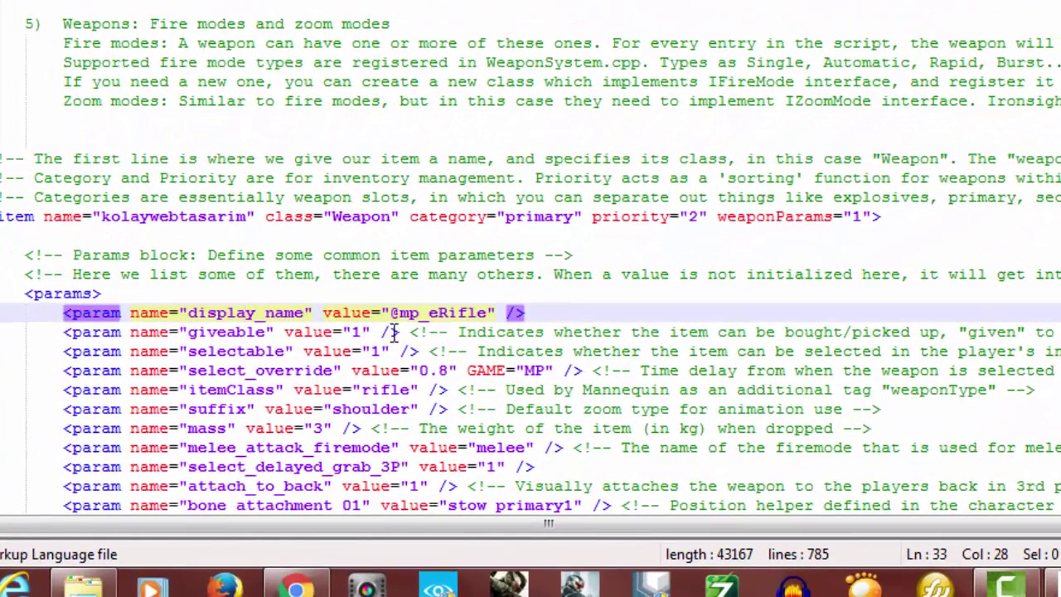
left_click(479, 312)
key("shift+Left")
key("shift+Left")
key("shift+Left")
key("shift+Left")
key("shift+Left")
key("shift+Left")
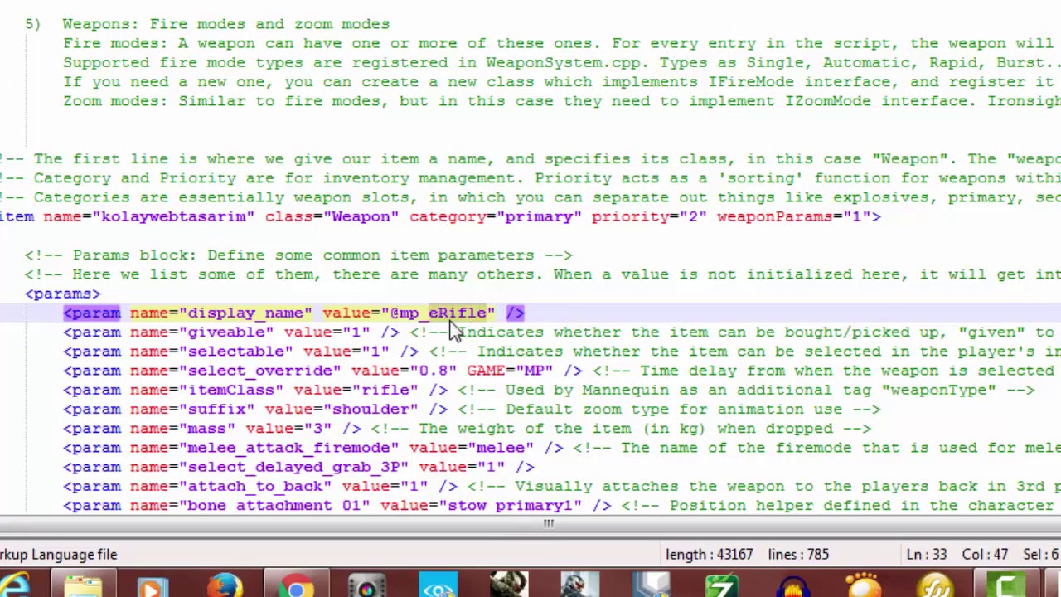
type("kolayweb")
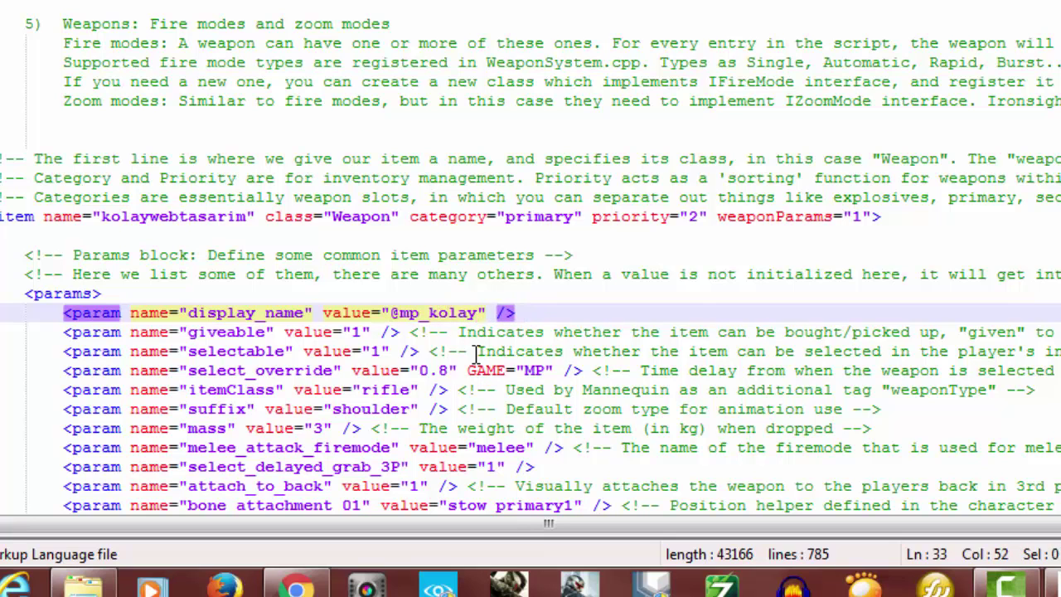
type("tasarim")
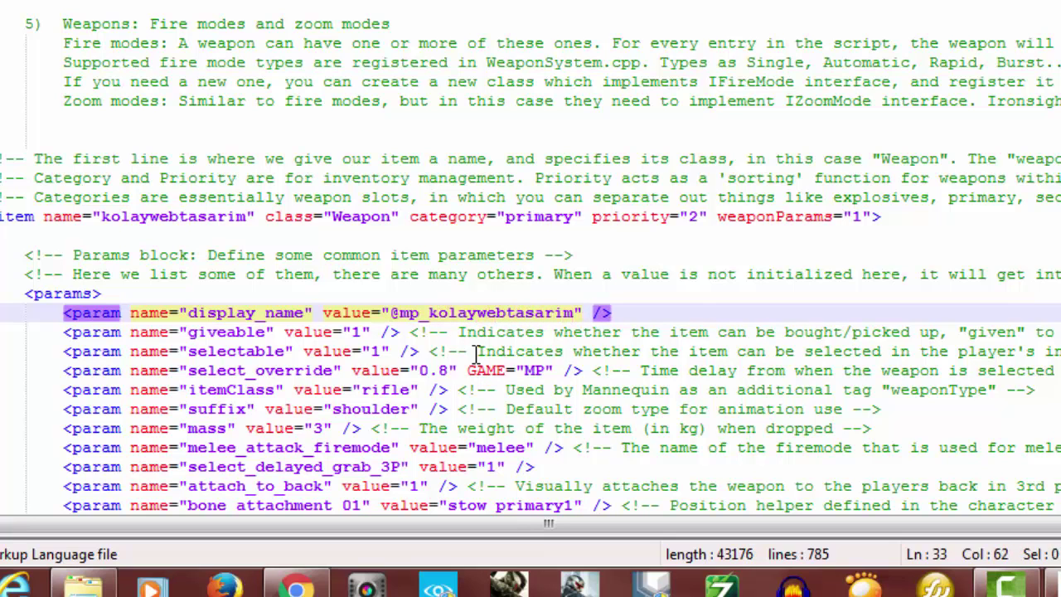
left_click(696, 313)
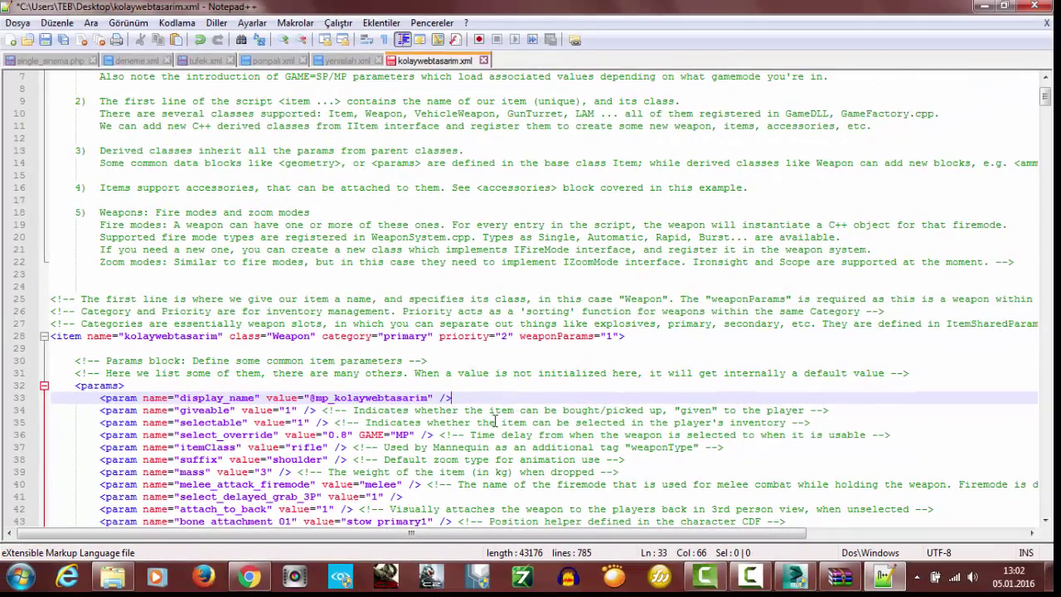
Step: Look through the weapon script from the params block down to the first-person and third-person model paths in the geometry block
scroll(495, 422, "down", 3)
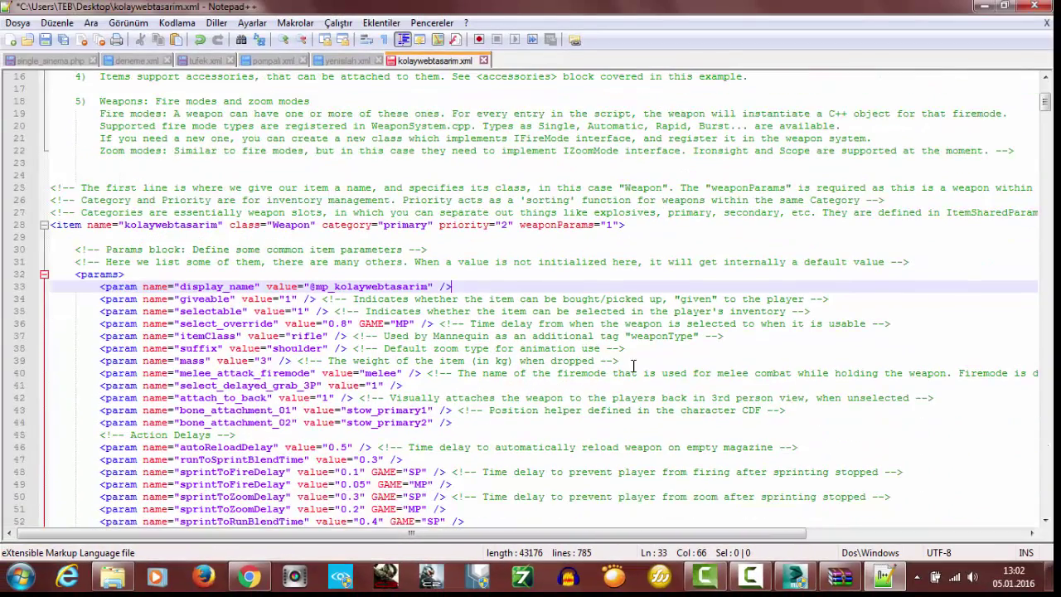
scroll(560, 385, "down", 4)
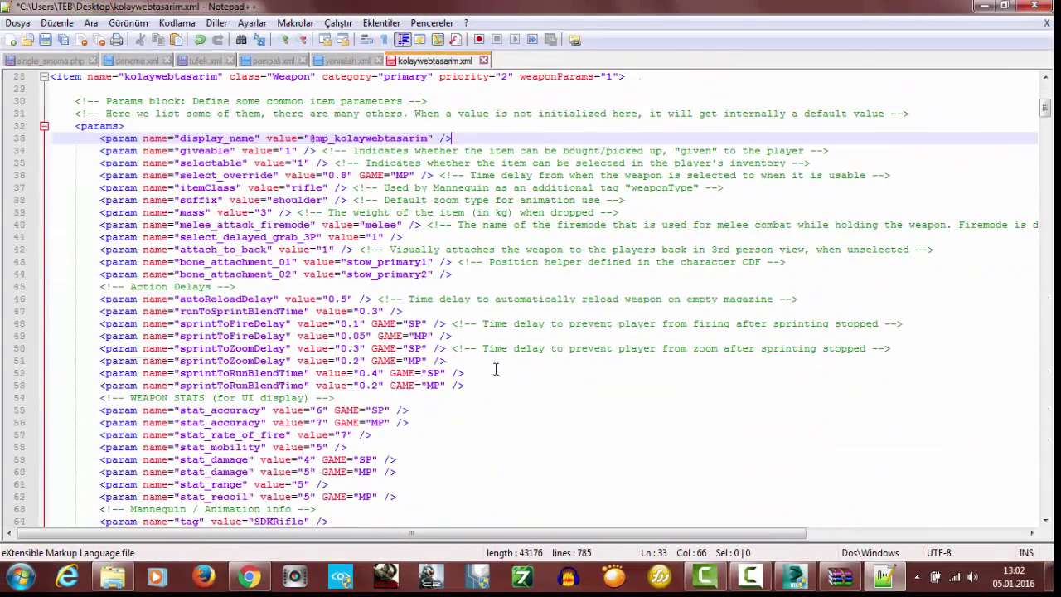
scroll(495, 369, "down", 6)
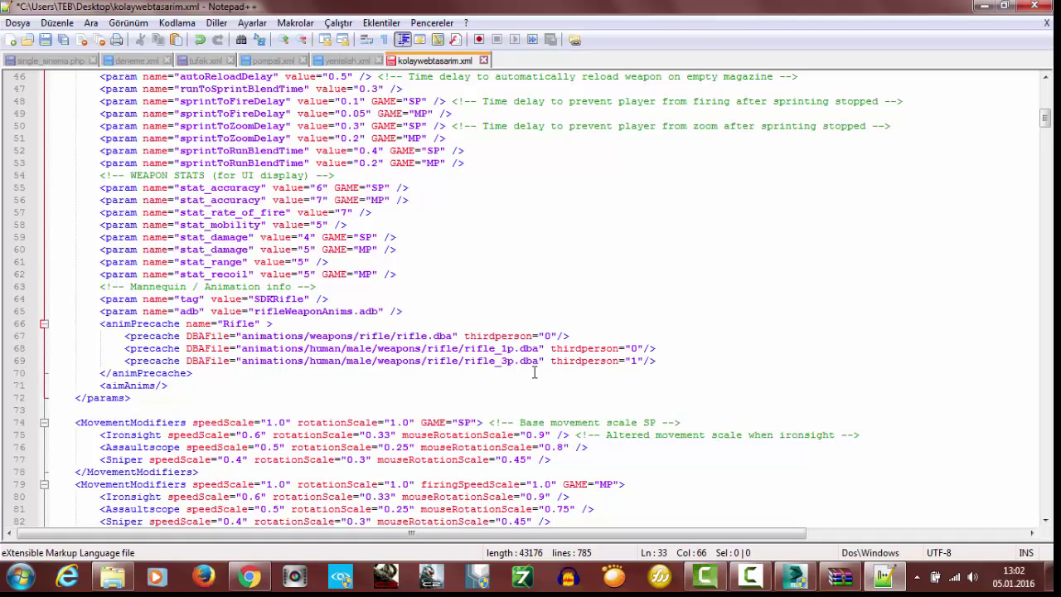
scroll(418, 467, "down", 3)
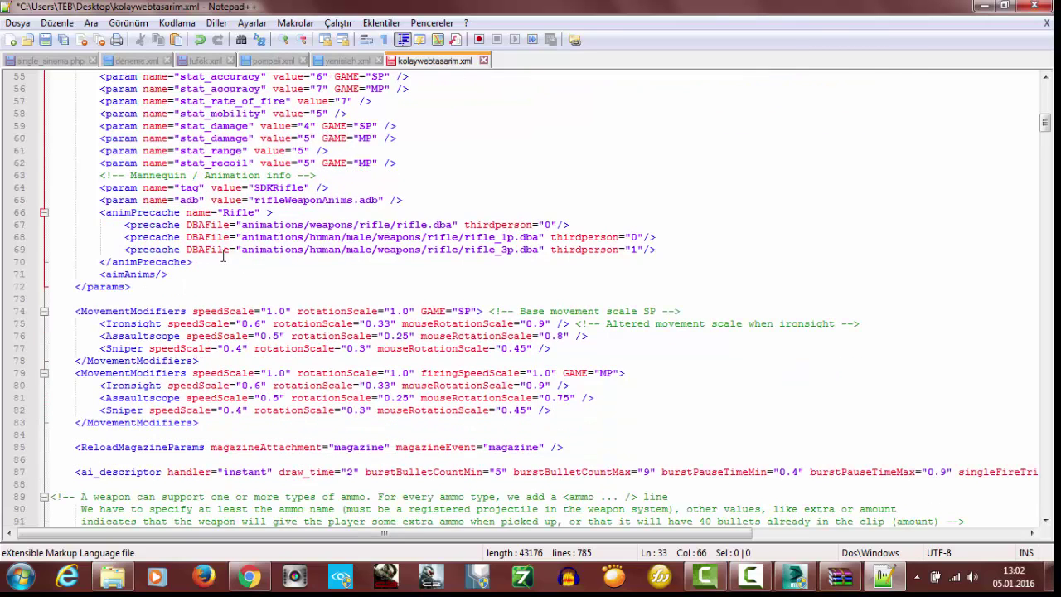
scroll(335, 169, "down", 2)
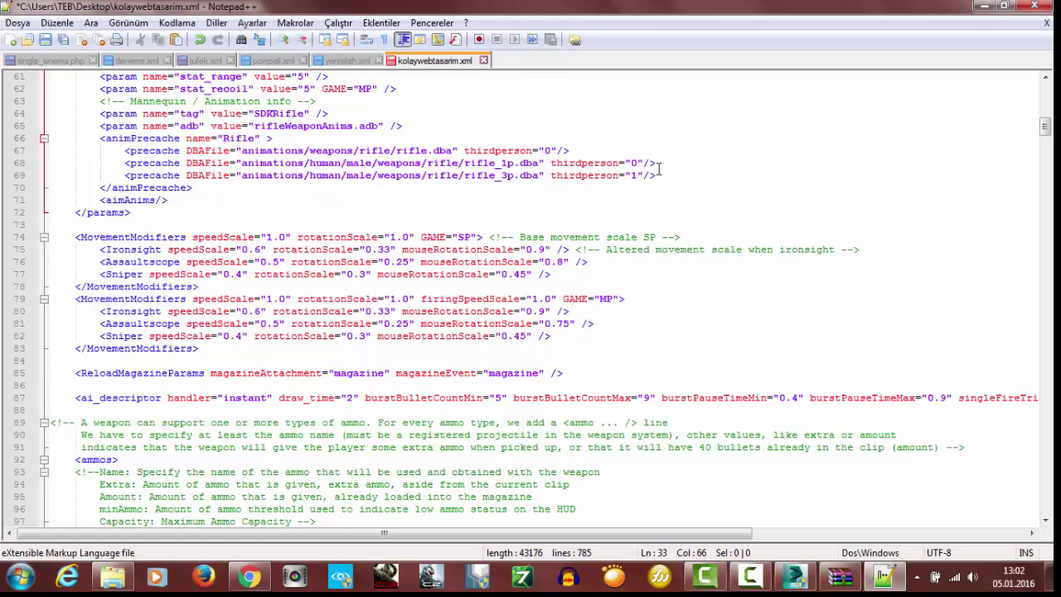
scroll(611, 187, "down", 6)
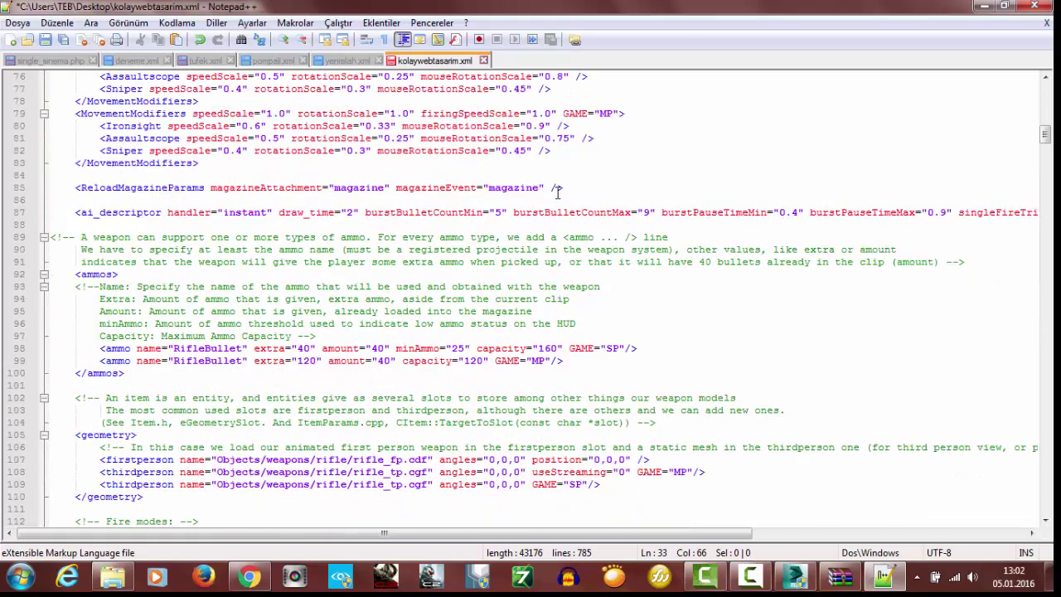
scroll(554, 194, "down", 2)
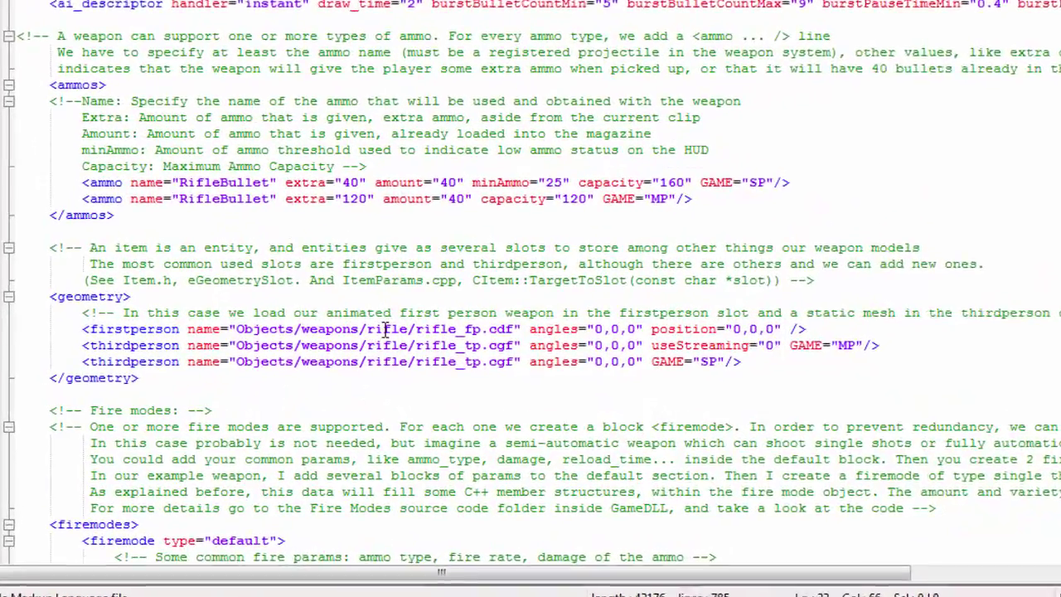
Step: Examine the first-person and third-person model paths in the geometry block and the capacity attribute of the single-player ammo line
left_click(316, 349)
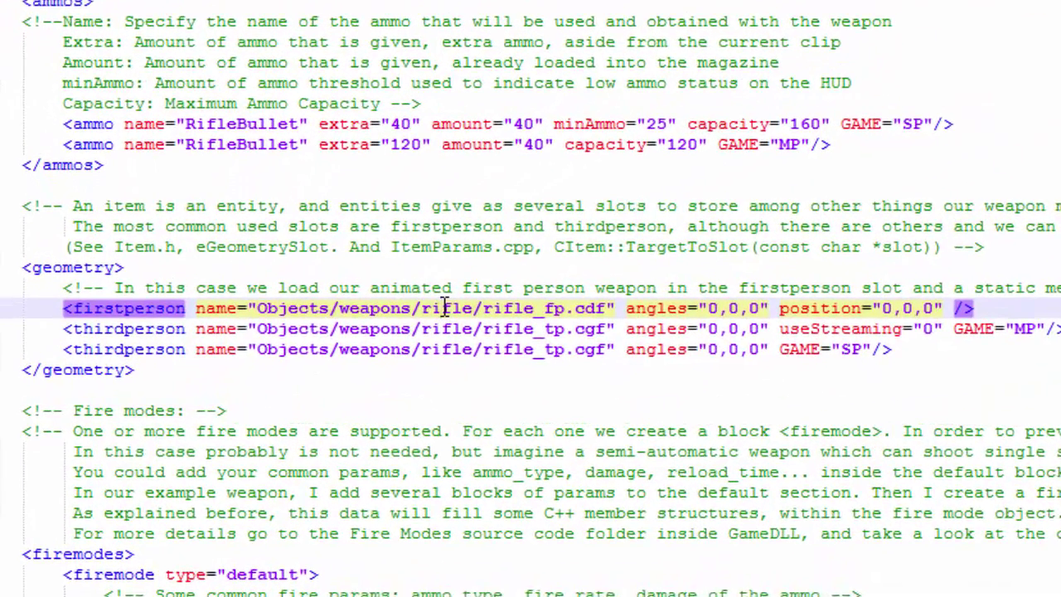
left_click(605, 327)
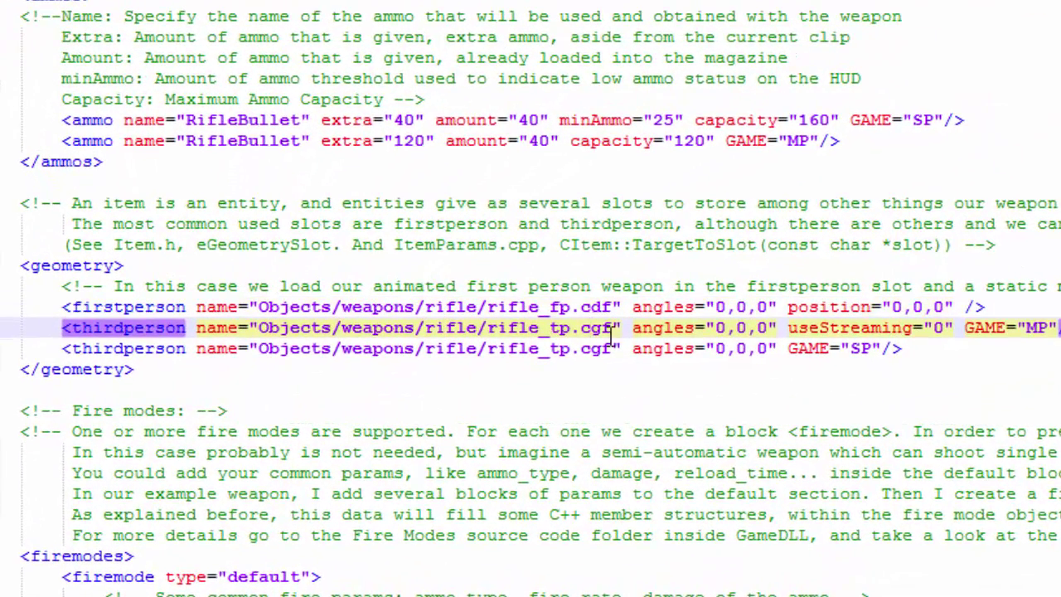
double_click(594, 327)
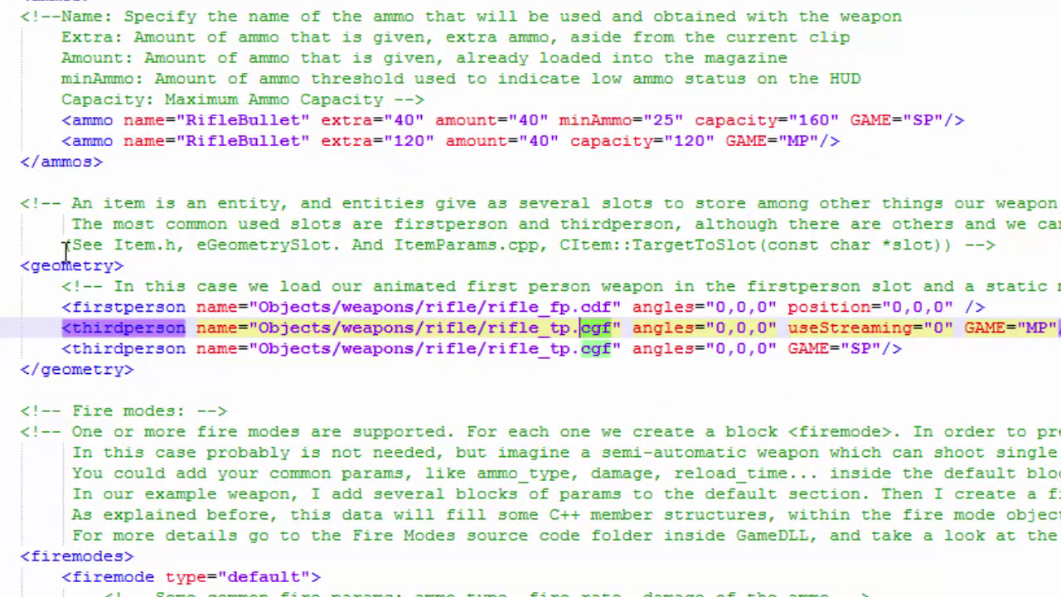
left_click(19, 264)
left_click(124, 265)
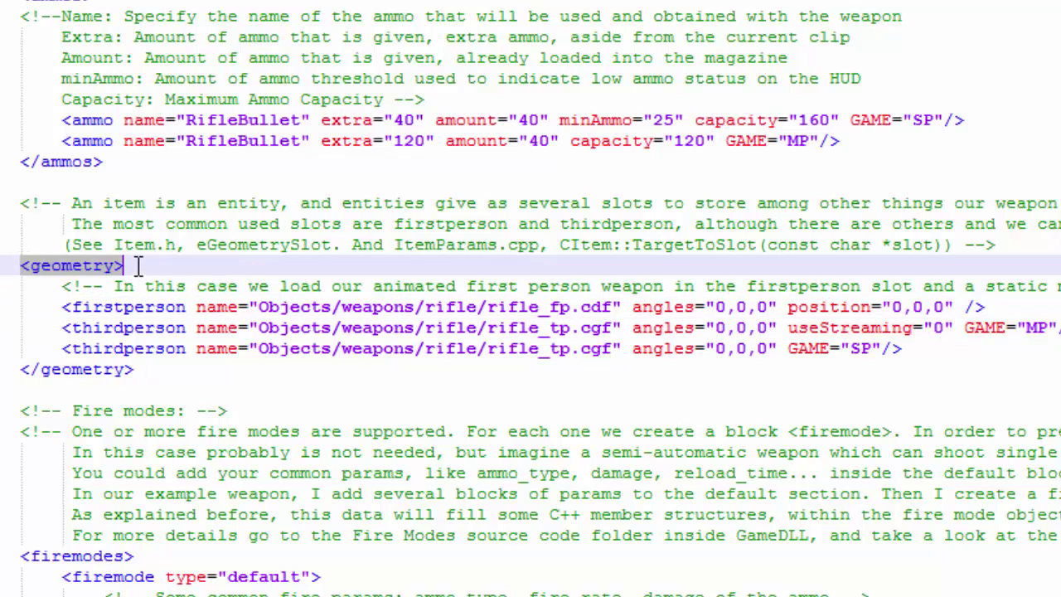
left_click(616, 330)
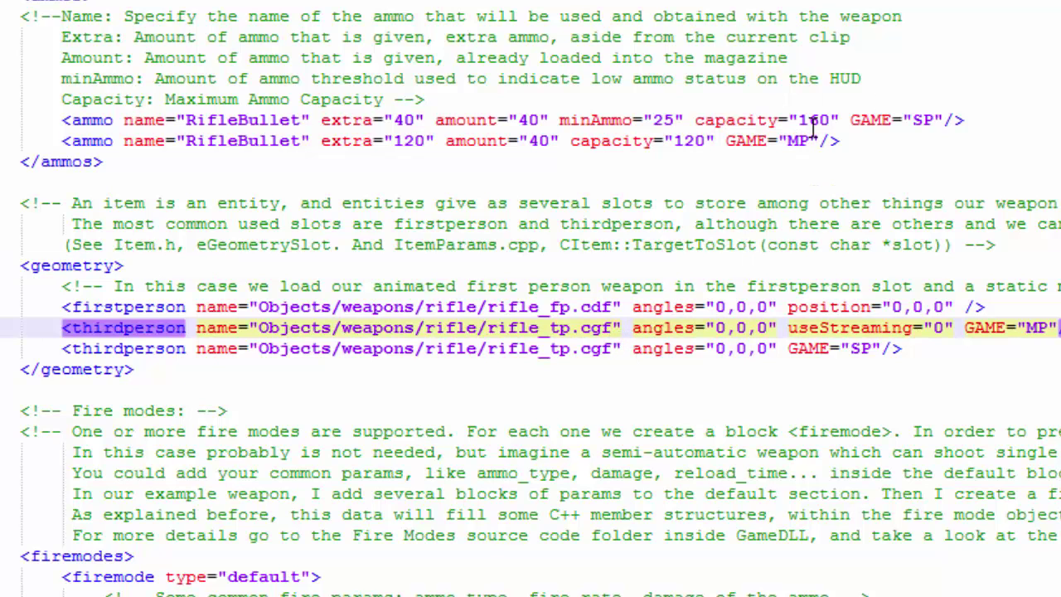
left_click(721, 119)
left_click(627, 101)
left_click(695, 120)
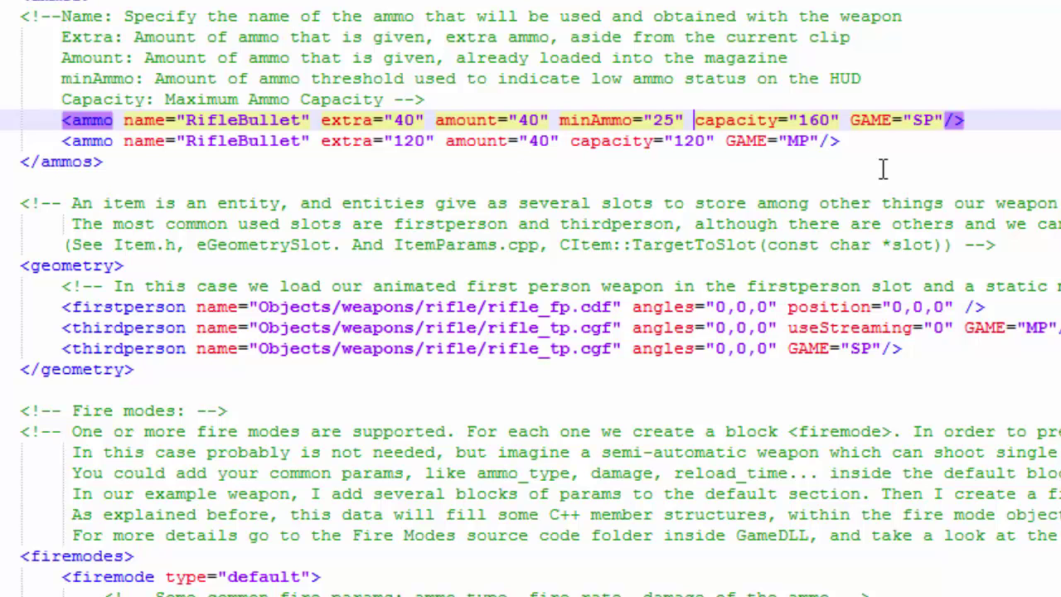
Step: Look through the default fire mode's fire, recoil, spread and muzzle flash parameters down to the Rapid fire mode's tracer and muzzlesmoke blocks
scroll(883, 168, "down", 1)
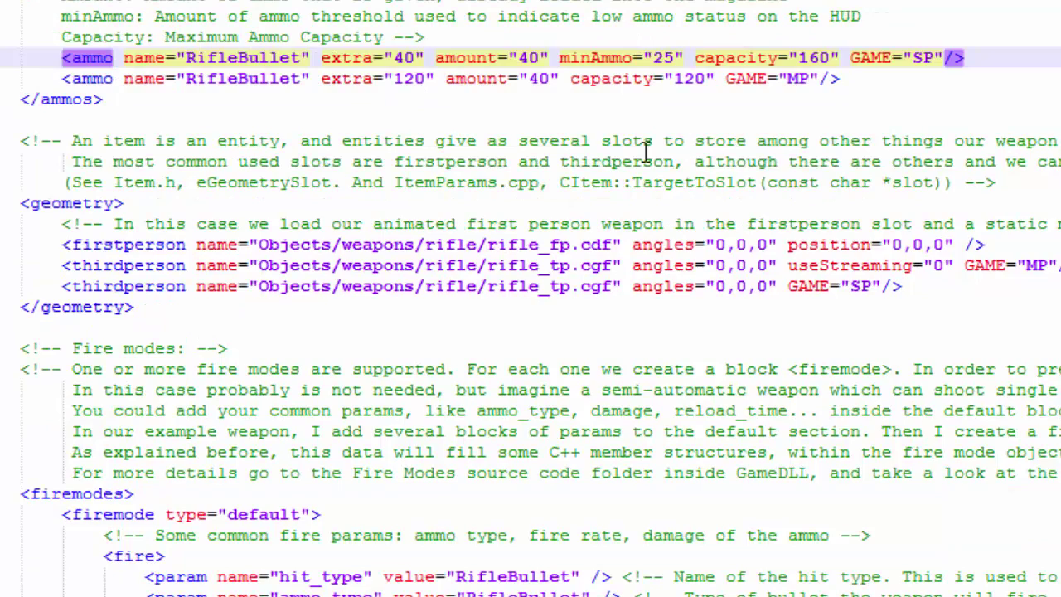
scroll(646, 152, "down", 2)
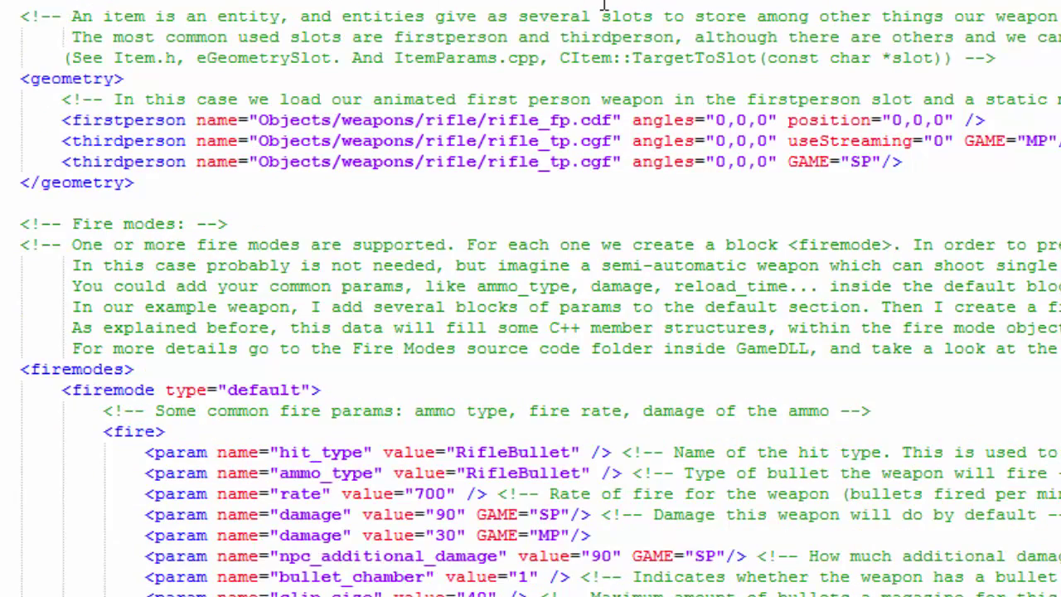
scroll(613, 12, "down", 4)
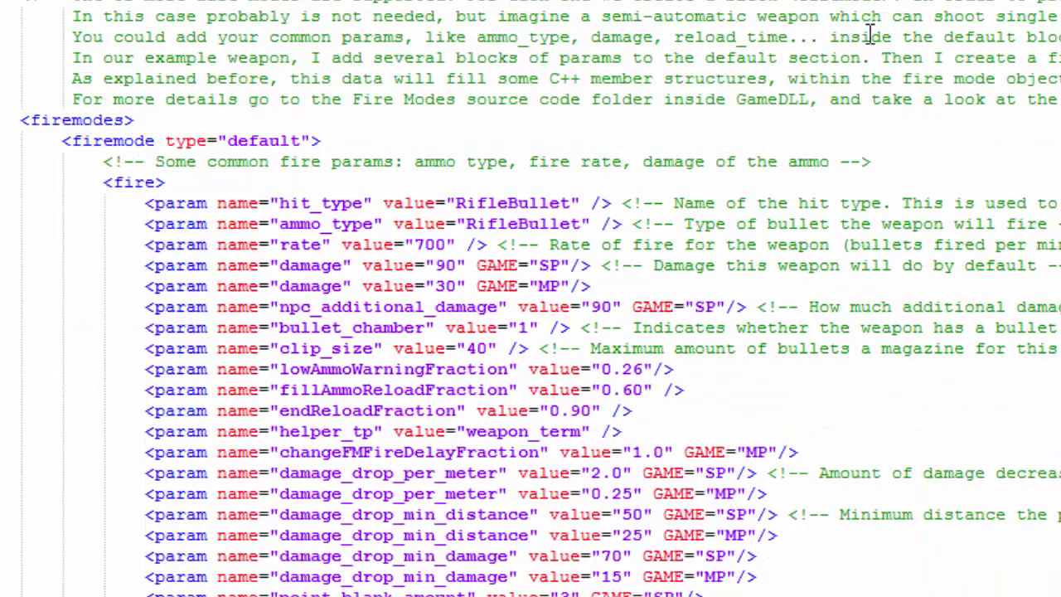
scroll(561, 108, "down", 15)
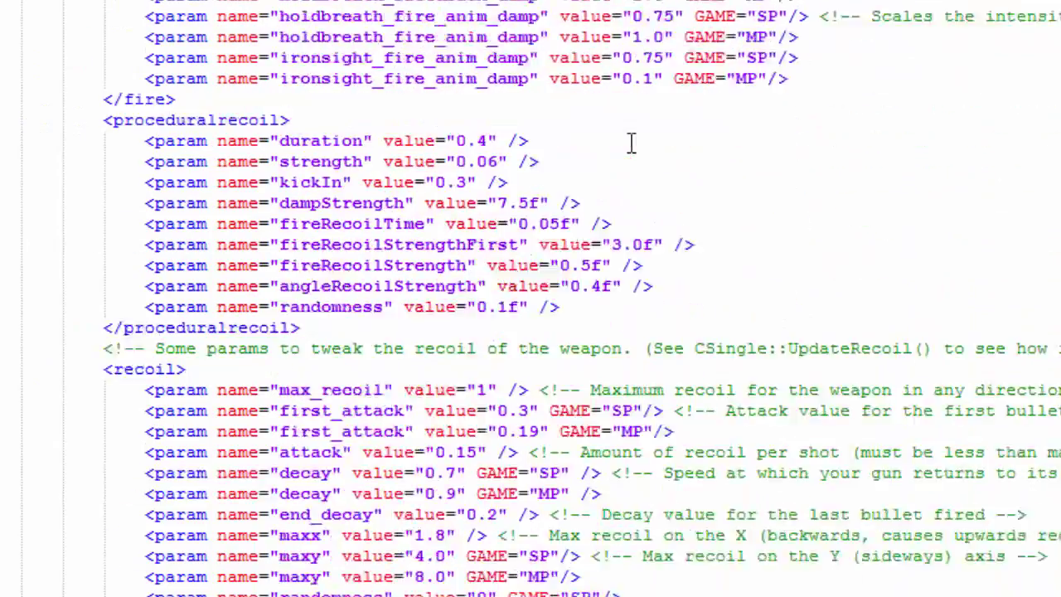
scroll(631, 143, "down", 4)
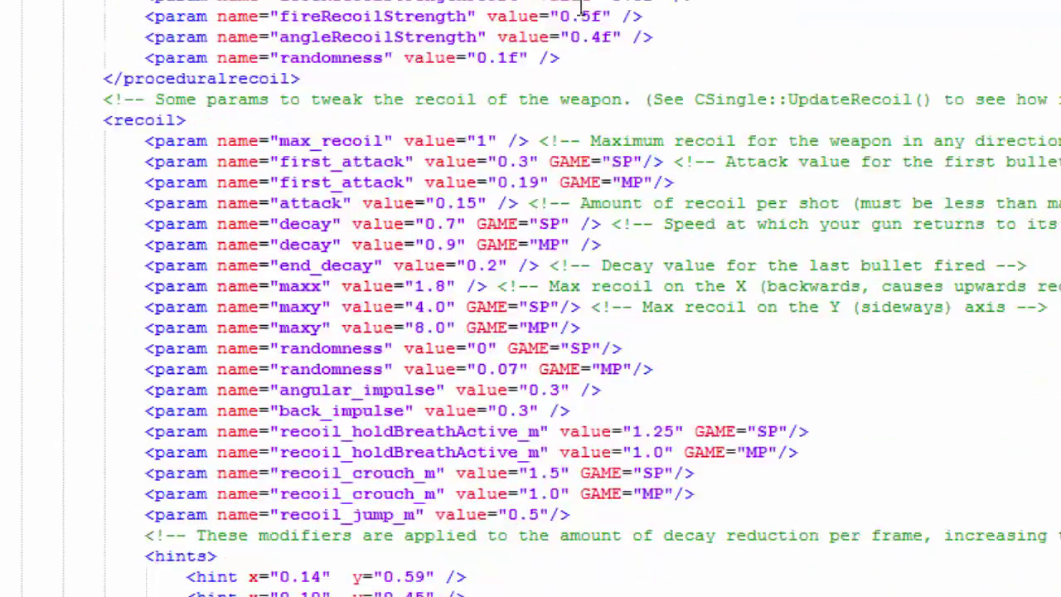
scroll(583, 12, "down", 20)
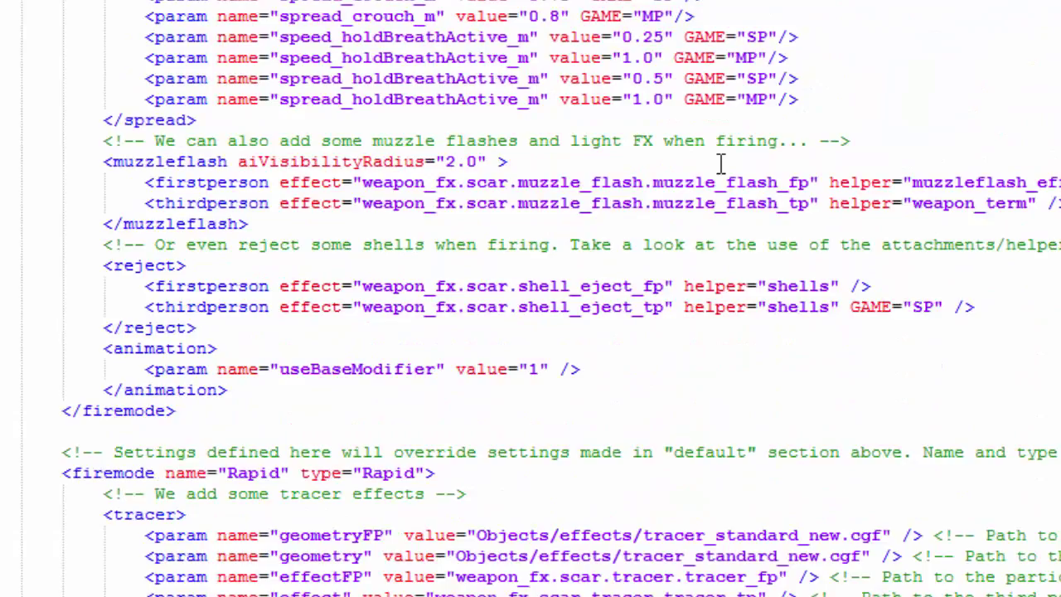
scroll(721, 162, "down", 9)
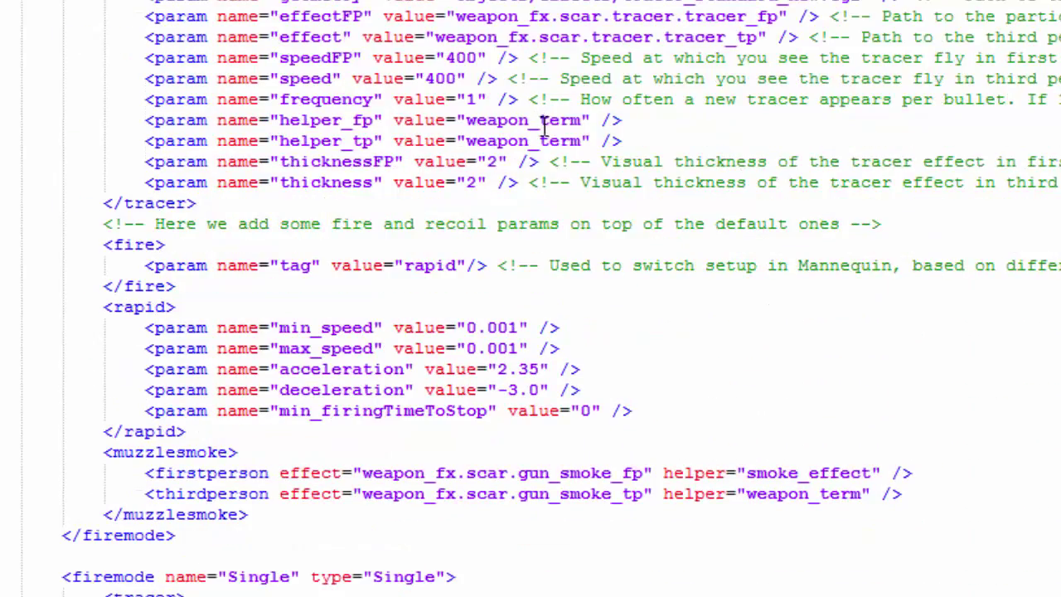
Step: Examine the helper names used in the Rapid fire mode's tracer parameters and in the first-person and third-person muzzlesmoke lines
left_click(573, 121)
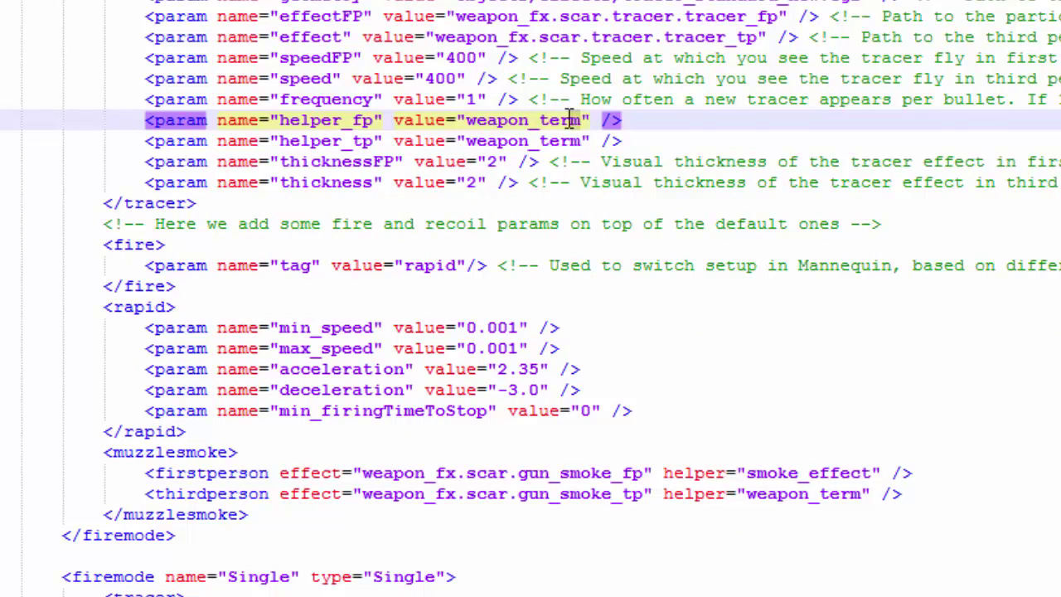
left_click_drag(580, 120, 465, 121)
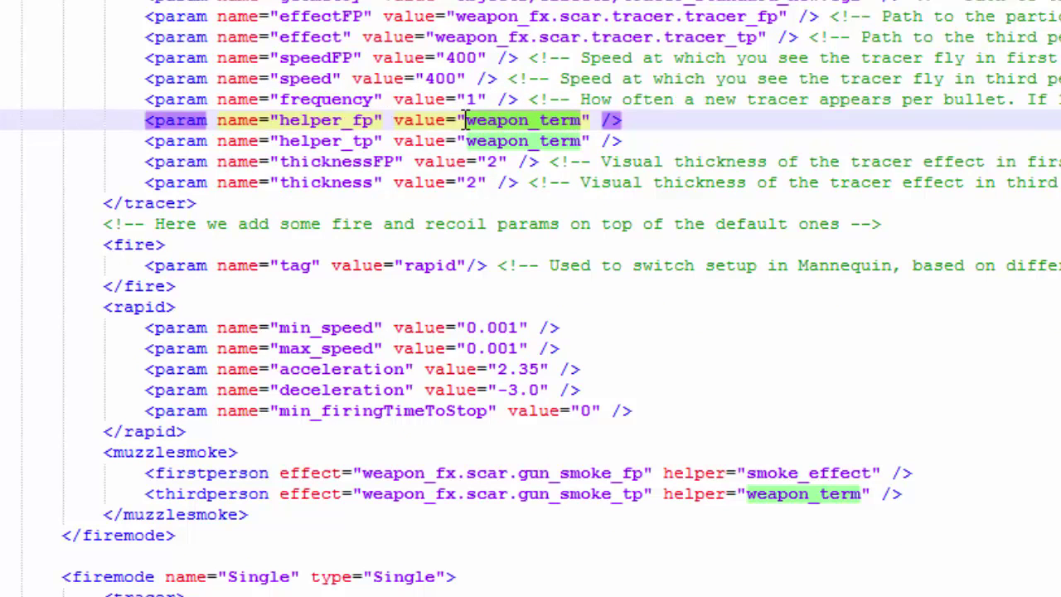
left_click(654, 493)
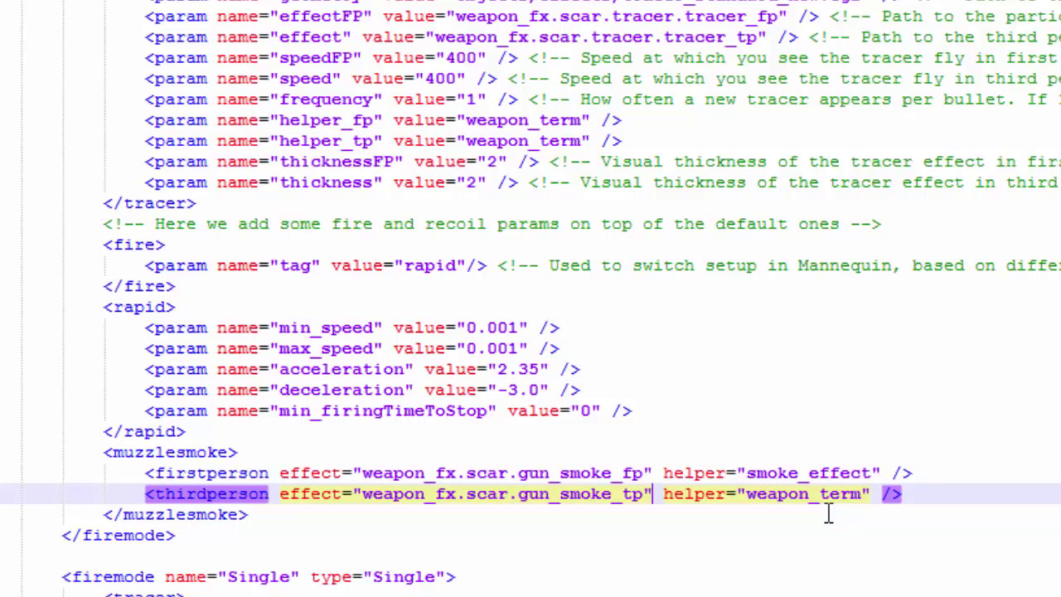
scroll(827, 514, "down", 2)
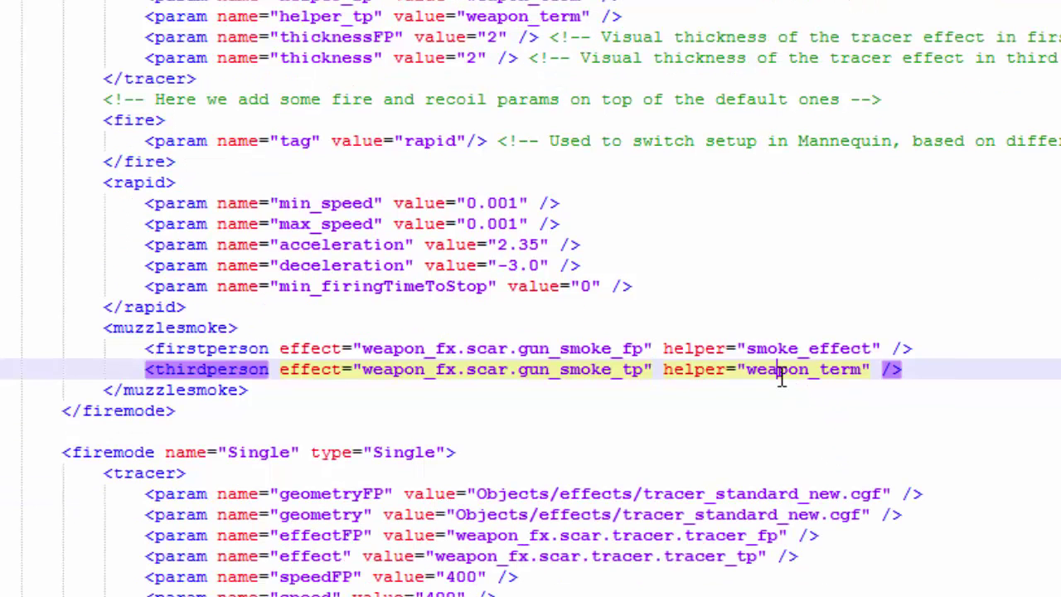
left_click_drag(862, 372, 746, 370)
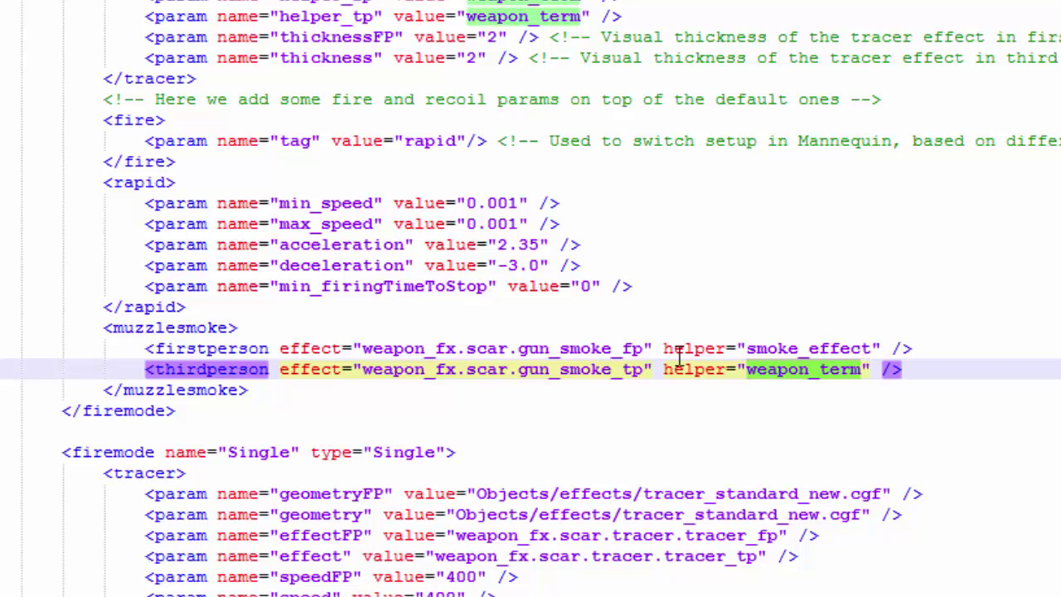
left_click(232, 370)
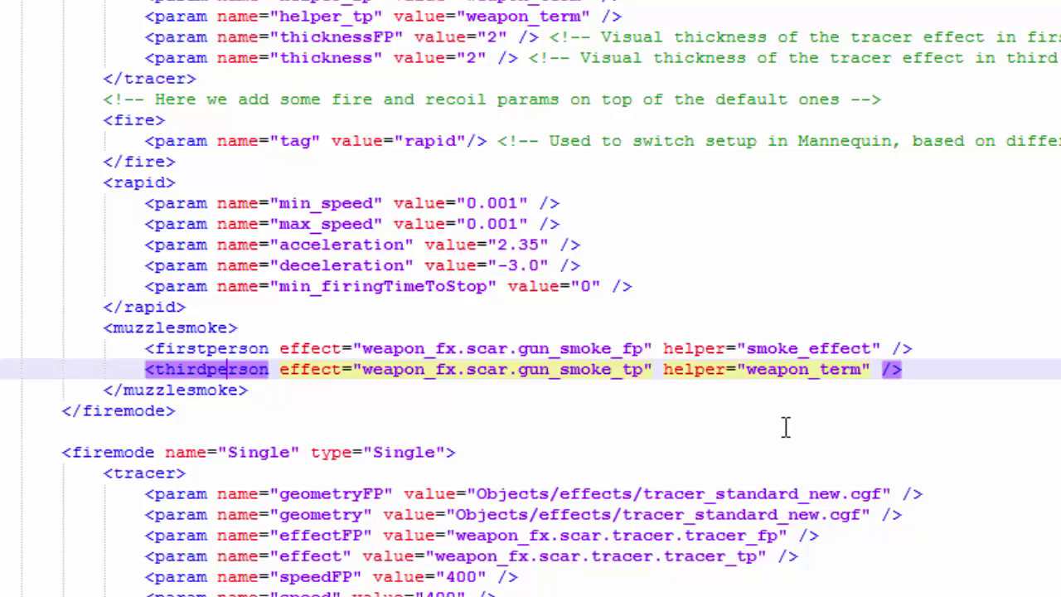
left_click_drag(862, 370, 773, 381)
left_click(754, 370)
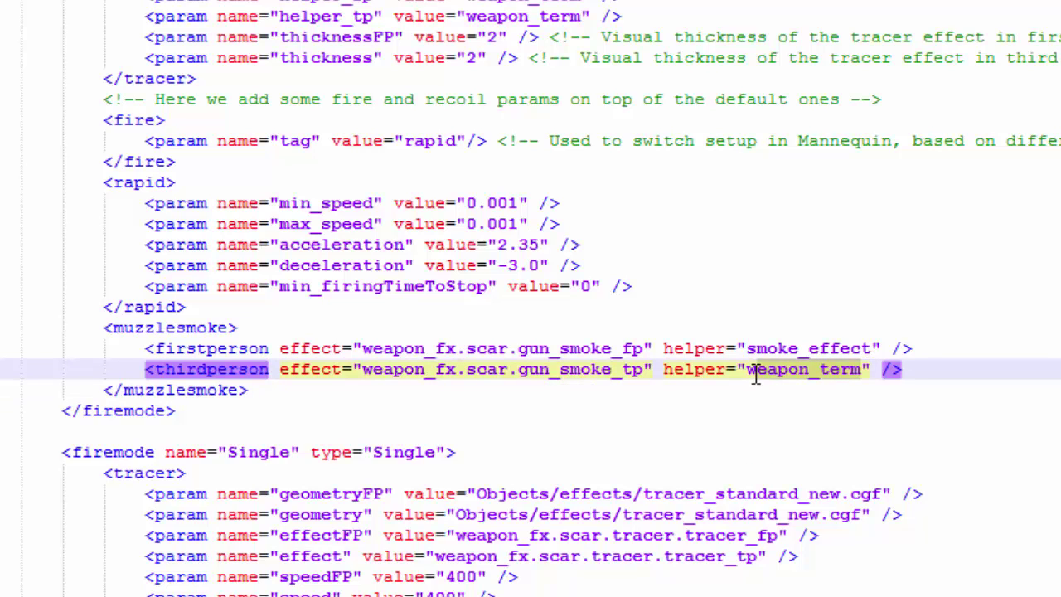
left_click(808, 349)
left_click_drag(865, 348, 750, 348)
left_click(787, 370)
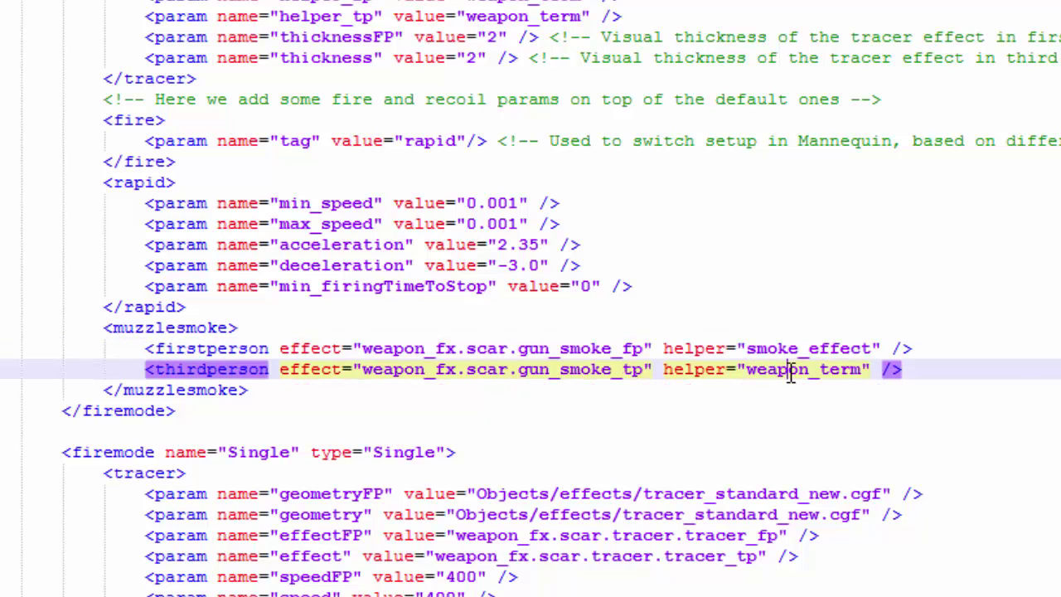
Step: Copy the helper name weapon_term from the third-person muzzlesmoke line and rename the dummy at the barrel's muzzle to it in 3ds Max
left_click_drag(864, 369, 748, 370)
key("ctrl+c")
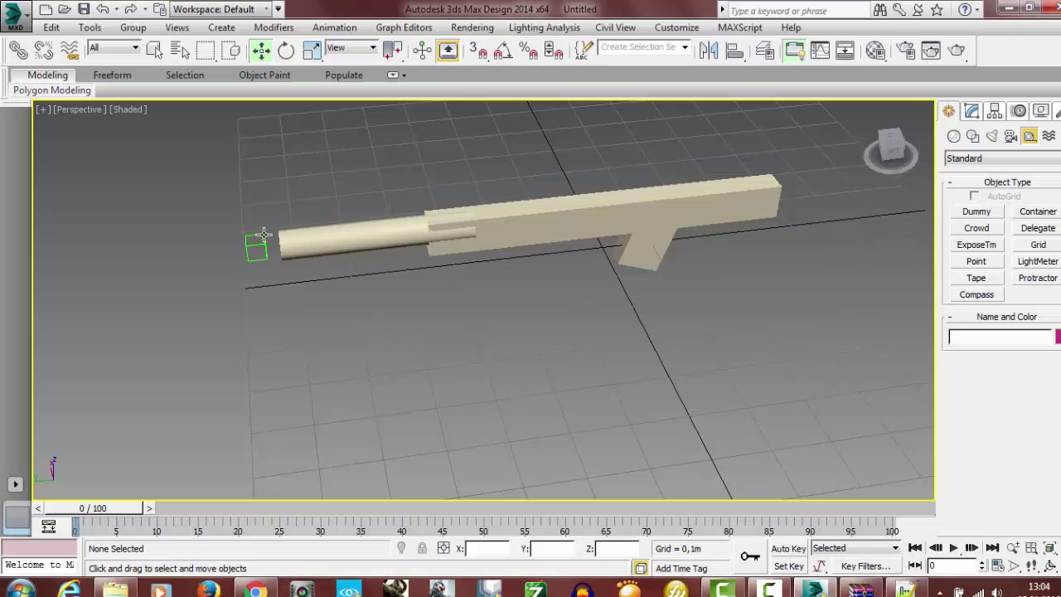
left_click(258, 245)
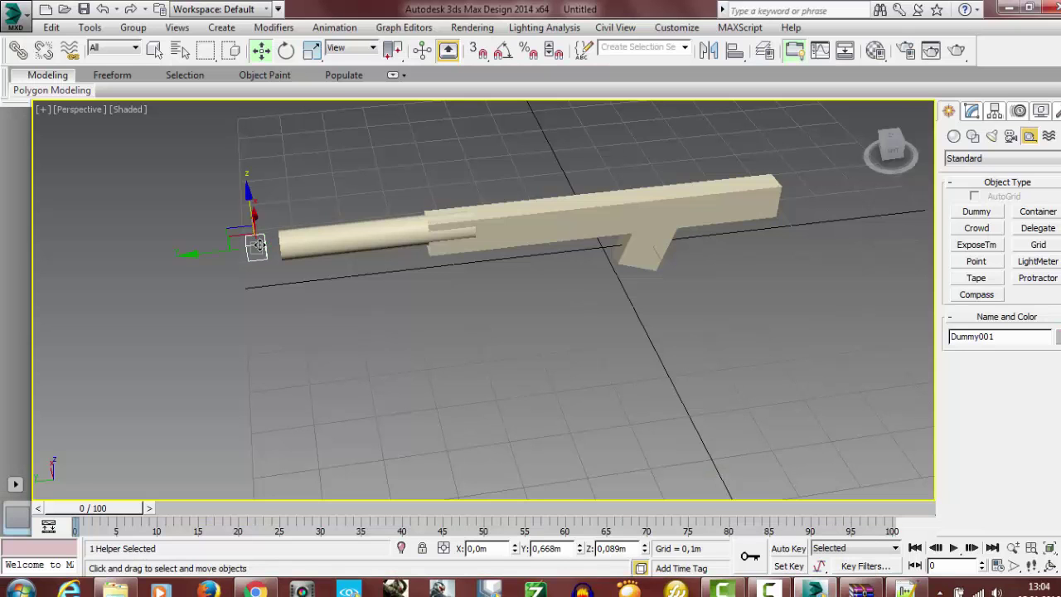
double_click(995, 336)
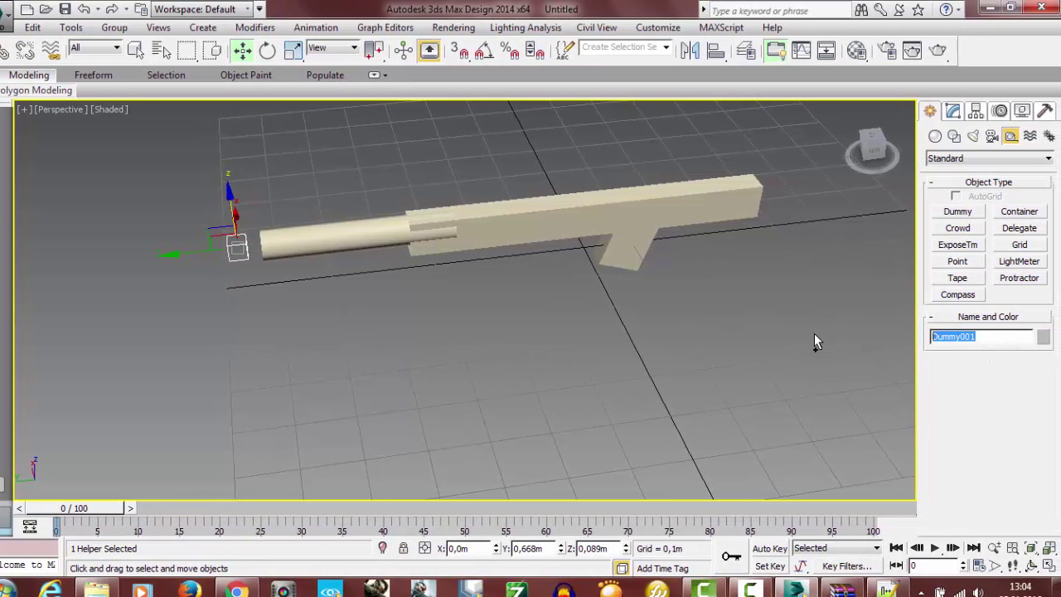
key("ctrl+v")
left_click(837, 415)
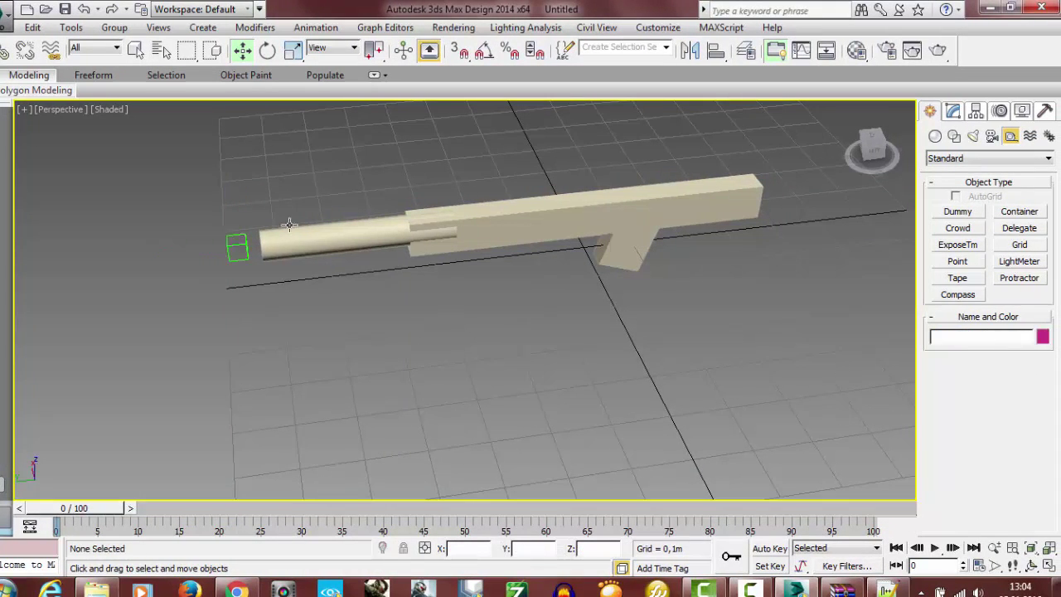
Step: Link the weapon mesh to the weapon_term dummy as its parent, and deselect the mesh
left_click(456, 240)
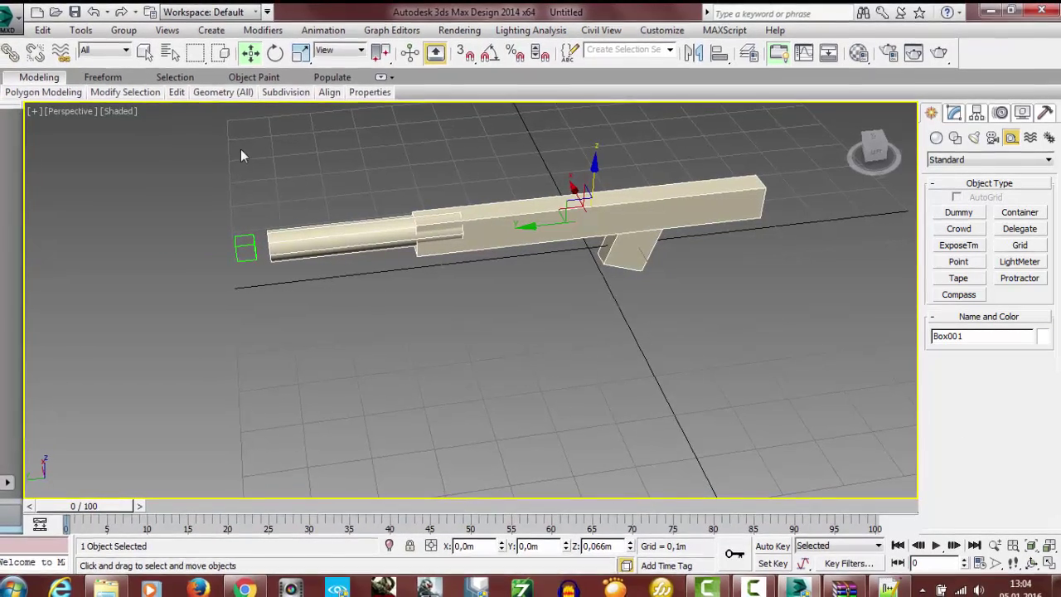
left_click(19, 55)
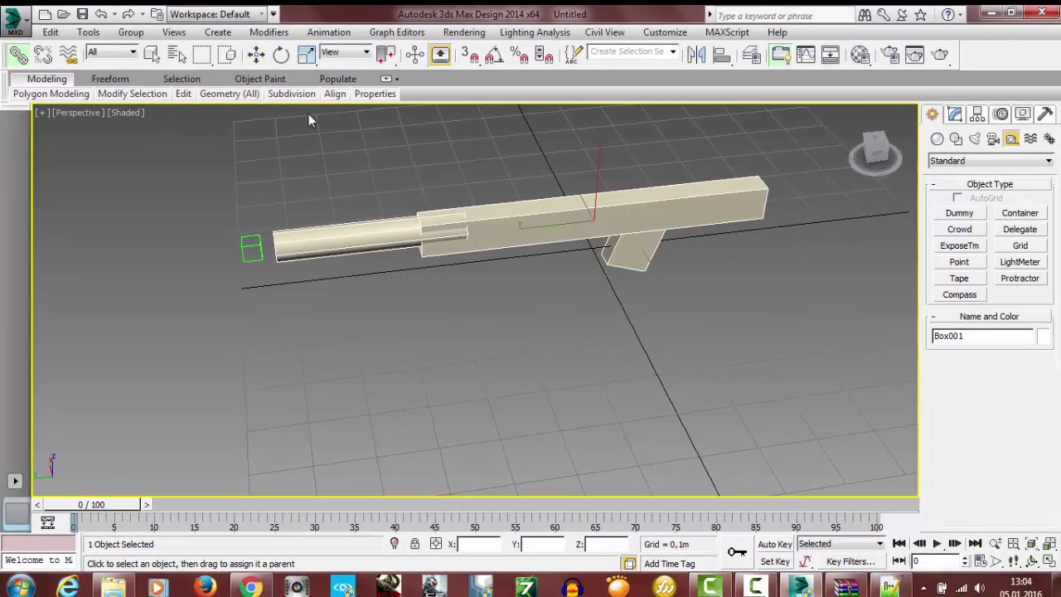
left_click(177, 55)
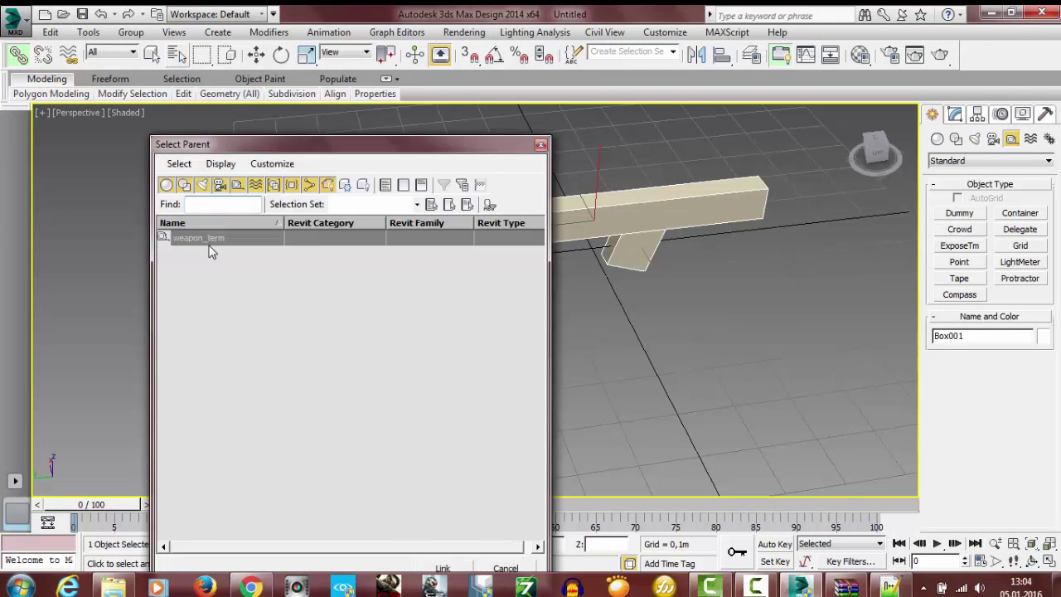
double_click(204, 239)
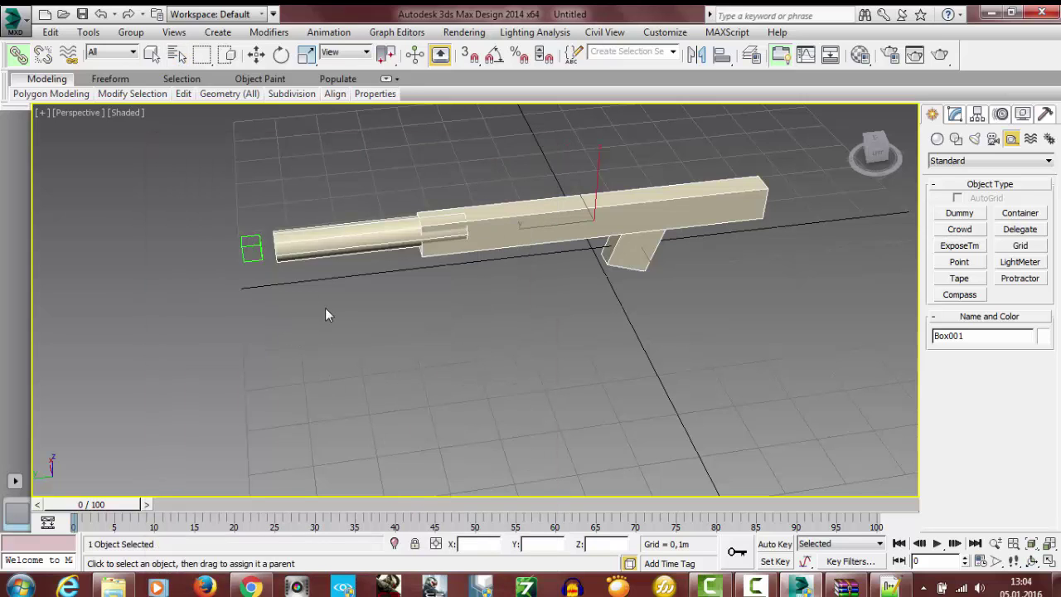
left_click(325, 308)
left_click(370, 261)
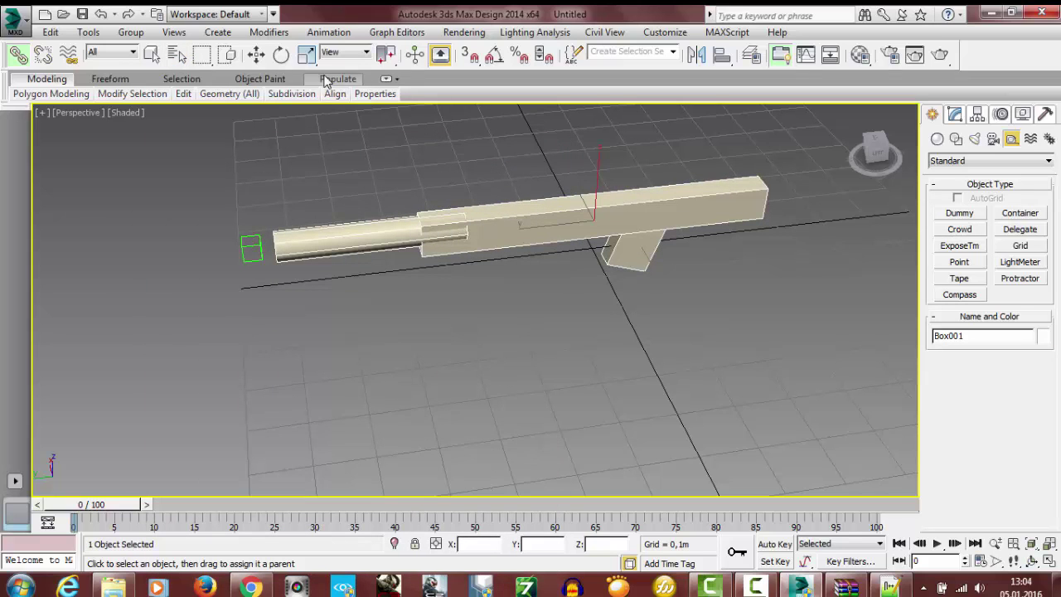
left_click(502, 392)
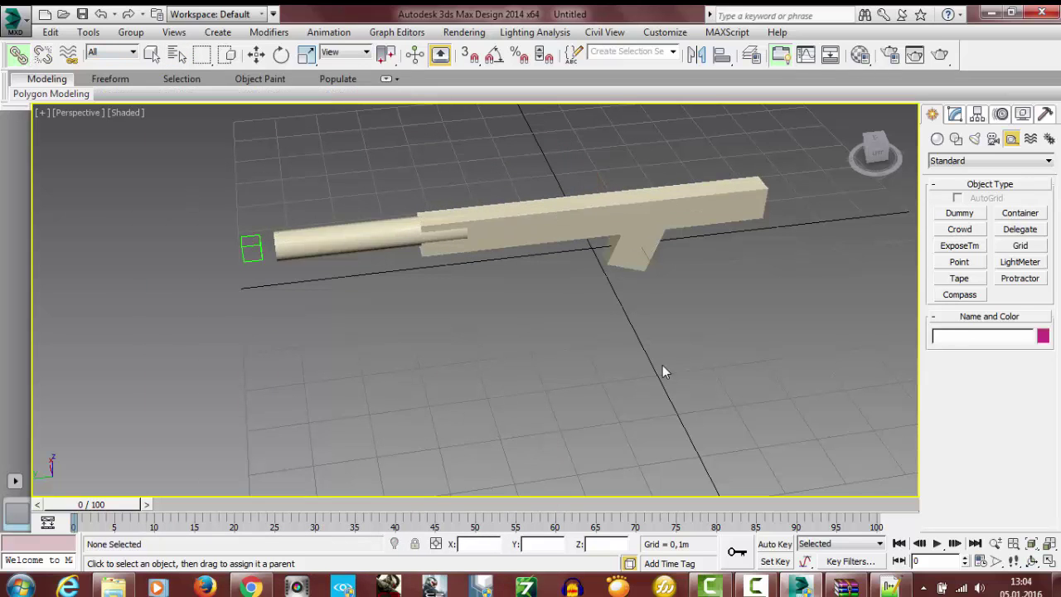
Step: Rename the weapon mesh as kolaywebtasarim
left_click(152, 54)
left_click(551, 232)
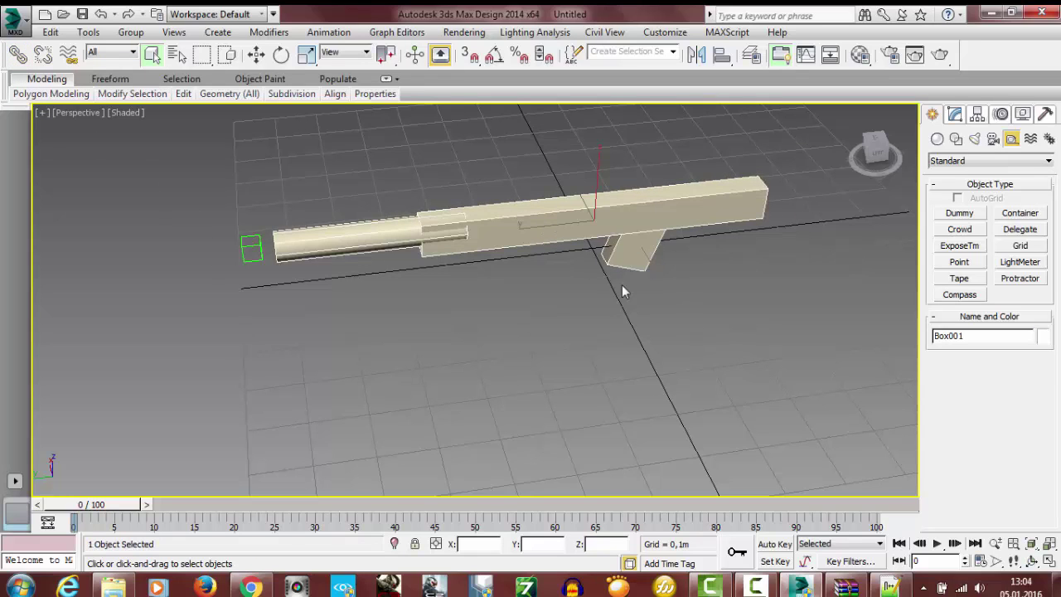
double_click(966, 335)
type("kolaywebtasarim")
left_click(727, 381)
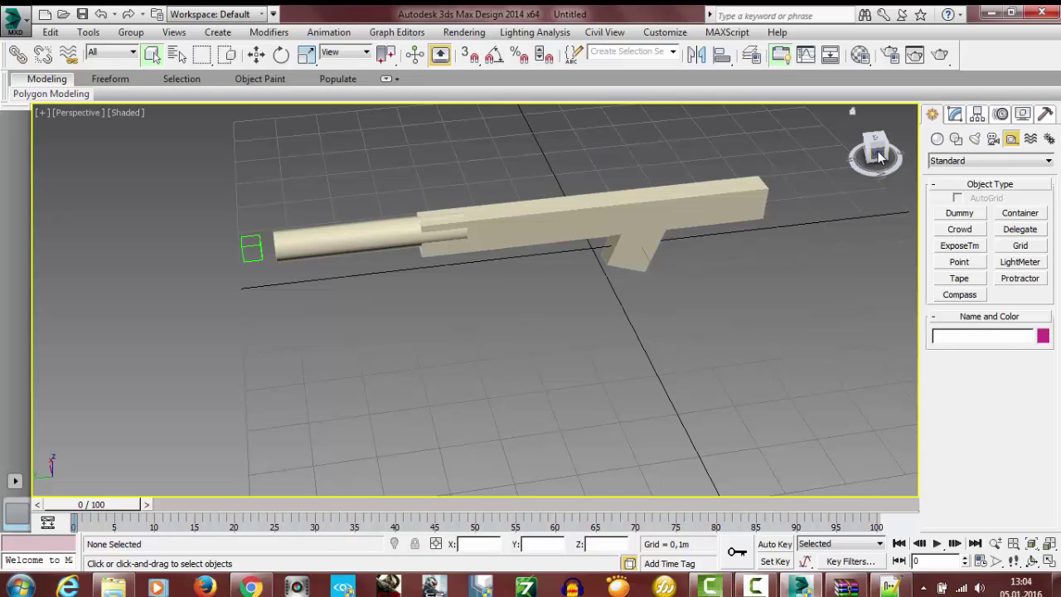
Step: Select the dummy at the muzzle to check its name, and switch back to the weapon script in Notepad++
left_click(255, 246)
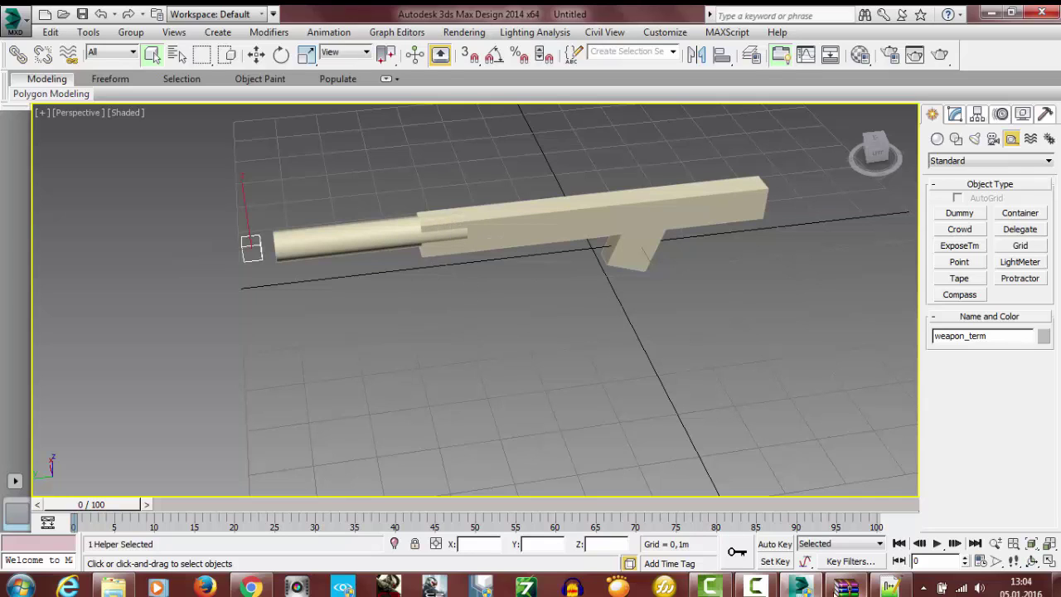
left_click(853, 587)
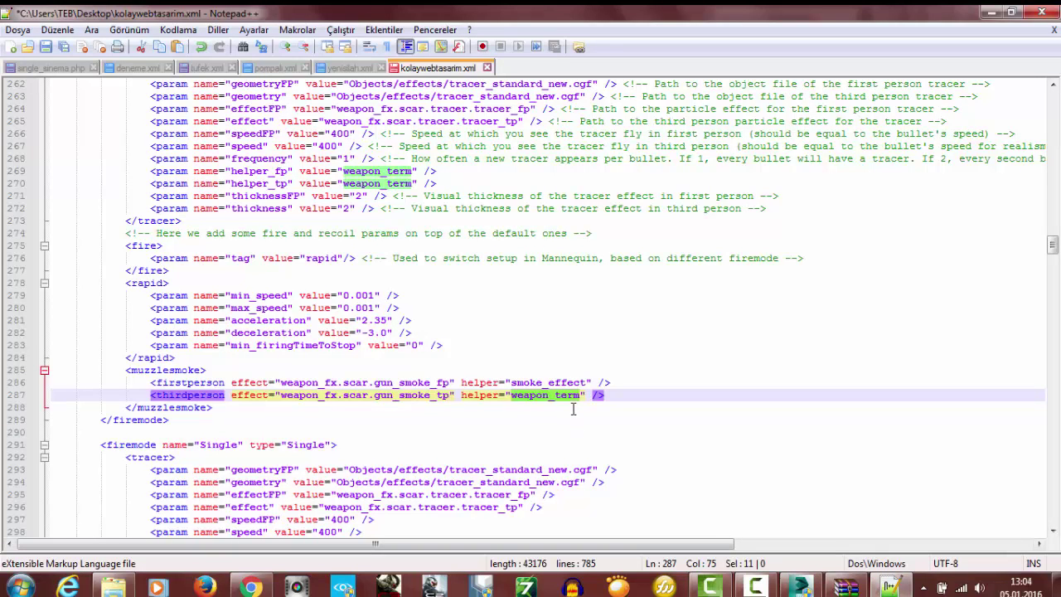
Step: Review the first-person muzzlesmoke helper and the geometry file paths in the weapon script, and switch to 3ds Max
left_click(551, 382)
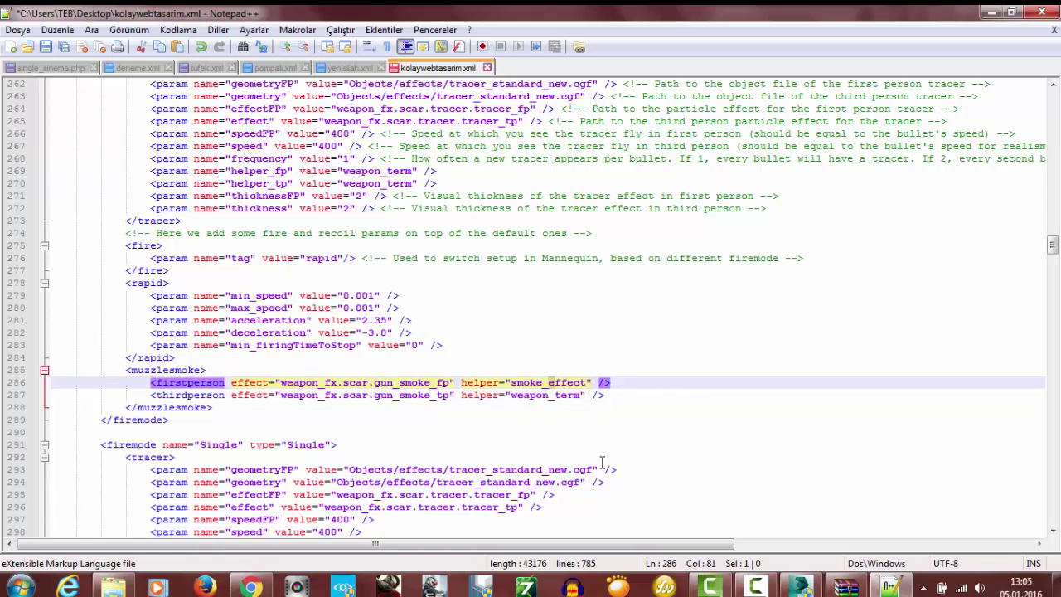
scroll(536, 418, "down", 3)
scroll(563, 423, "down", 15)
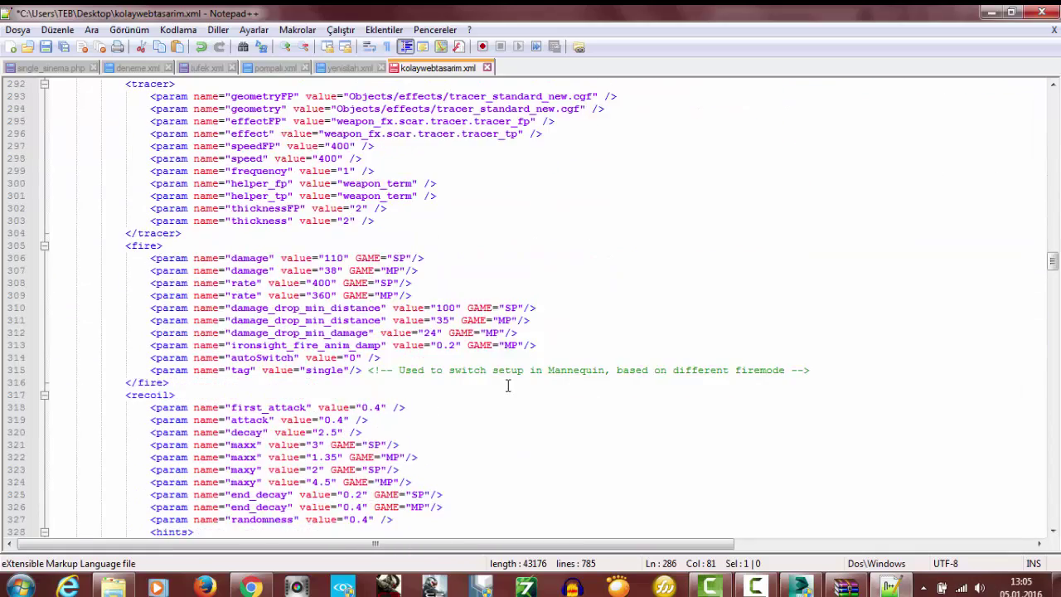
scroll(527, 388, "up", 20)
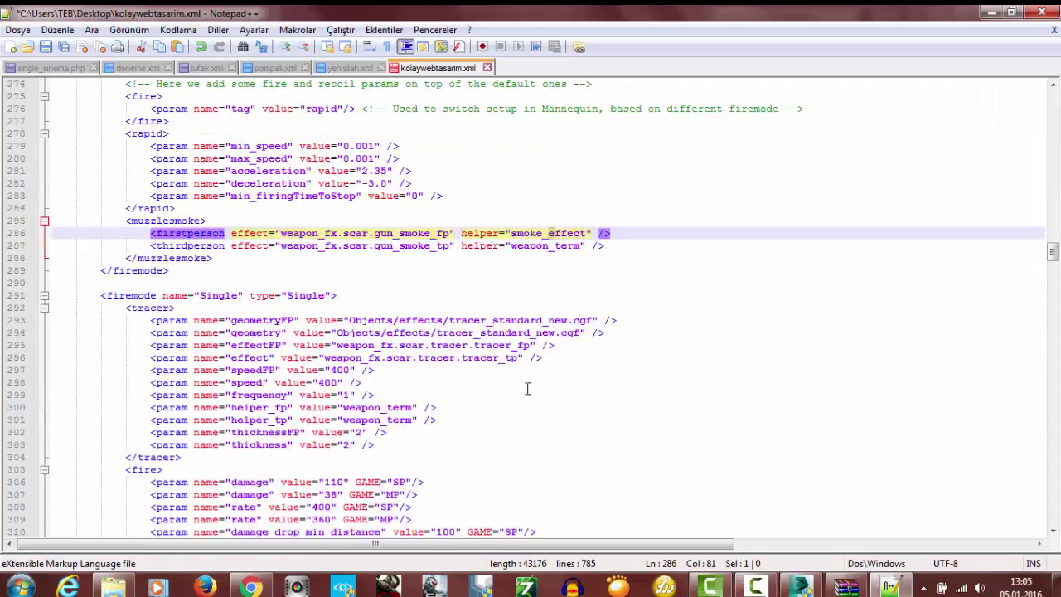
scroll(527, 387, "up", 20)
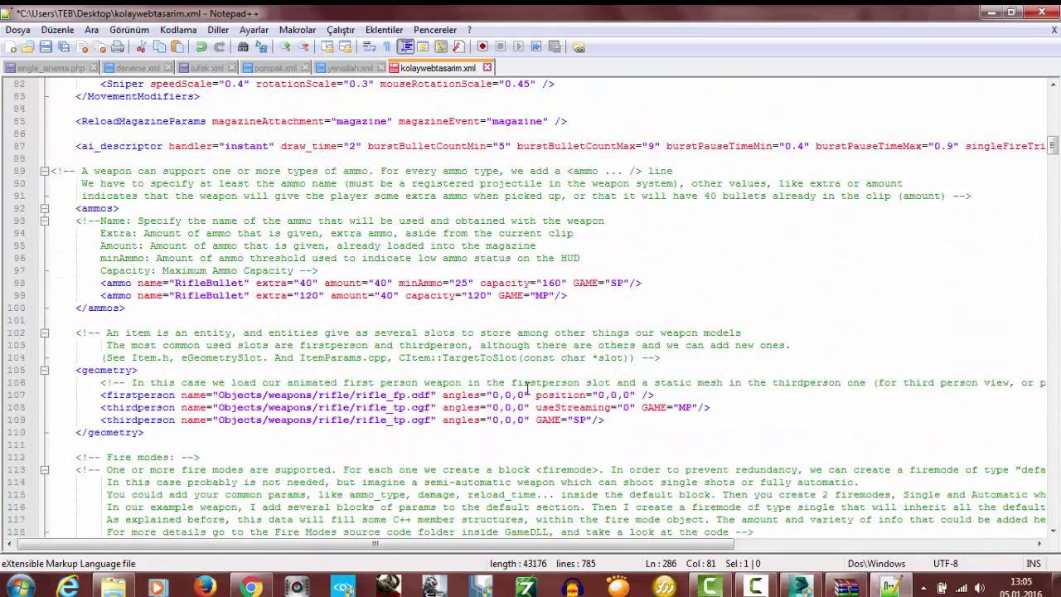
left_click(430, 420)
left_click(989, 13)
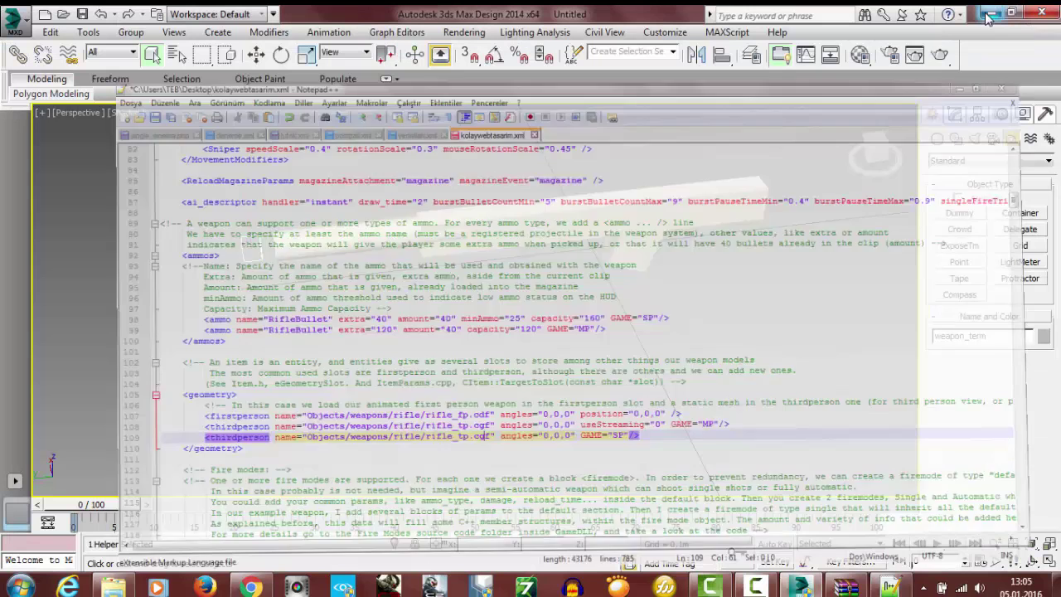
Step: Add the kolaywebtasarim weapon mesh to the CryENGINE3 Exporter's geometry export list, and deselect the mesh
left_click(867, 356)
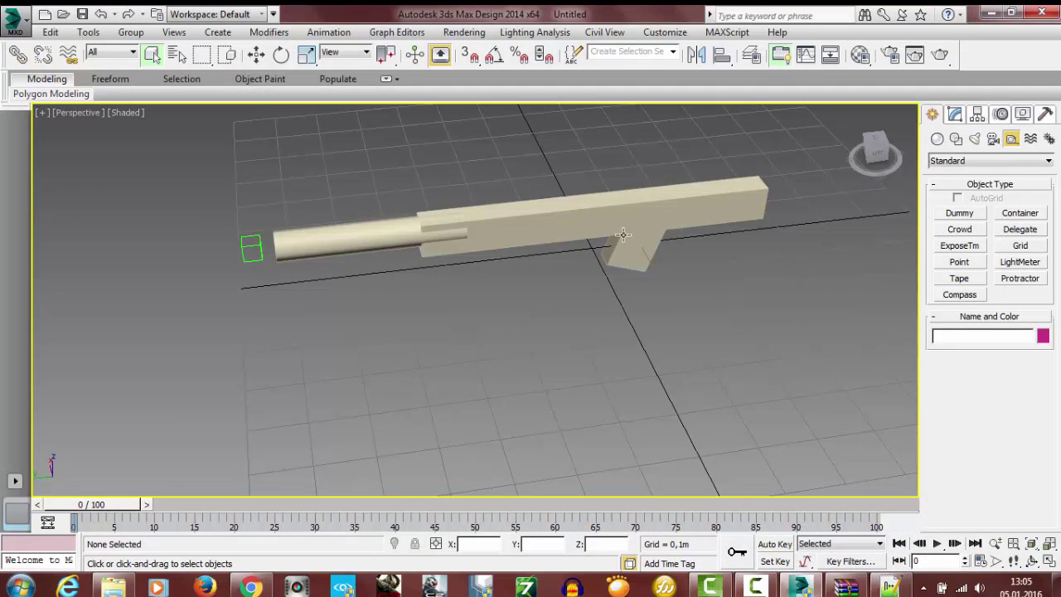
left_click(625, 216)
left_click(1045, 115)
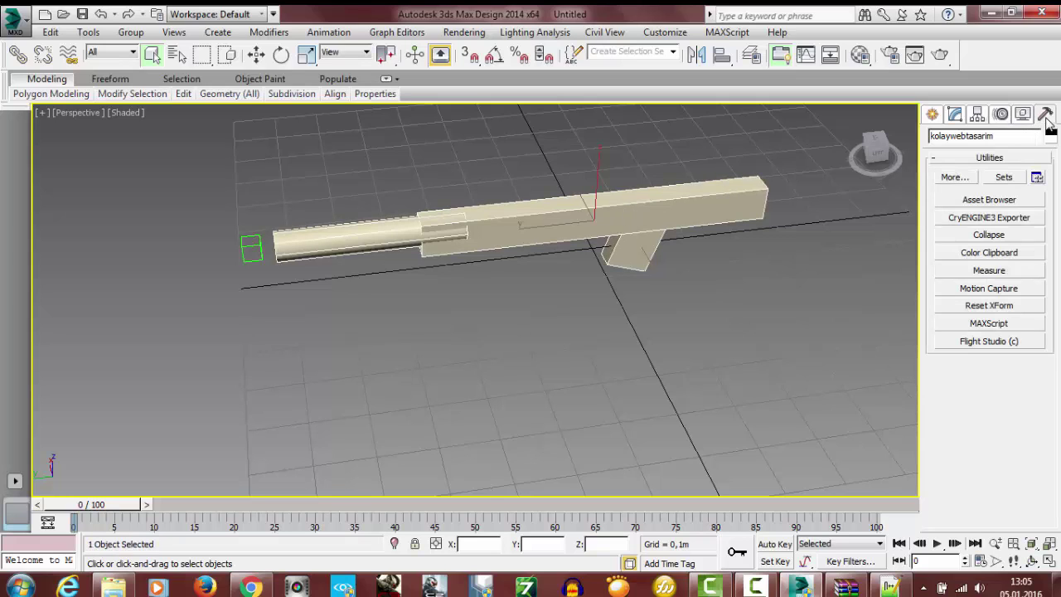
left_click(968, 222)
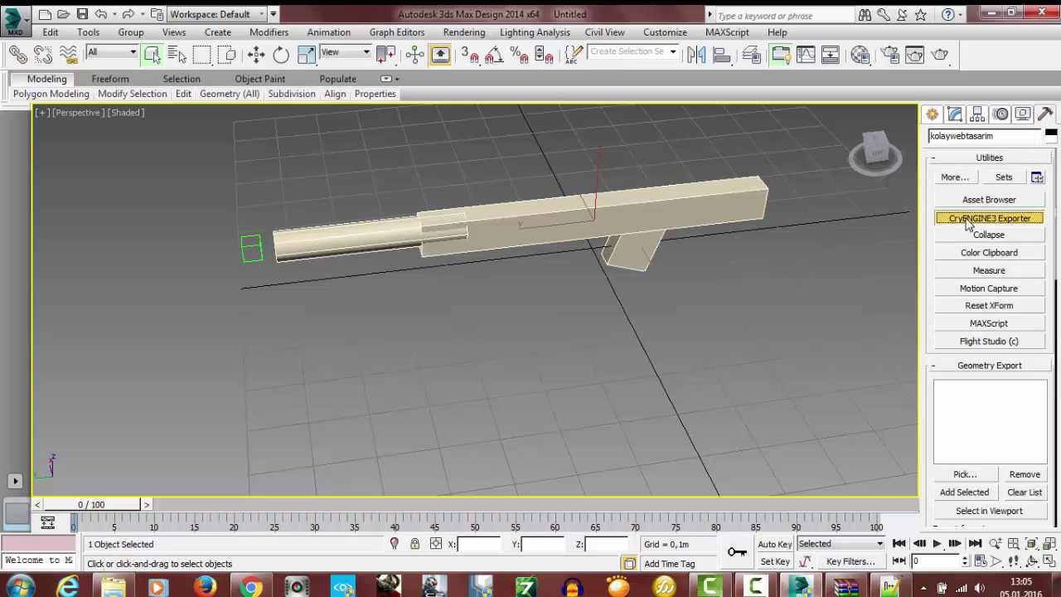
left_click(968, 492)
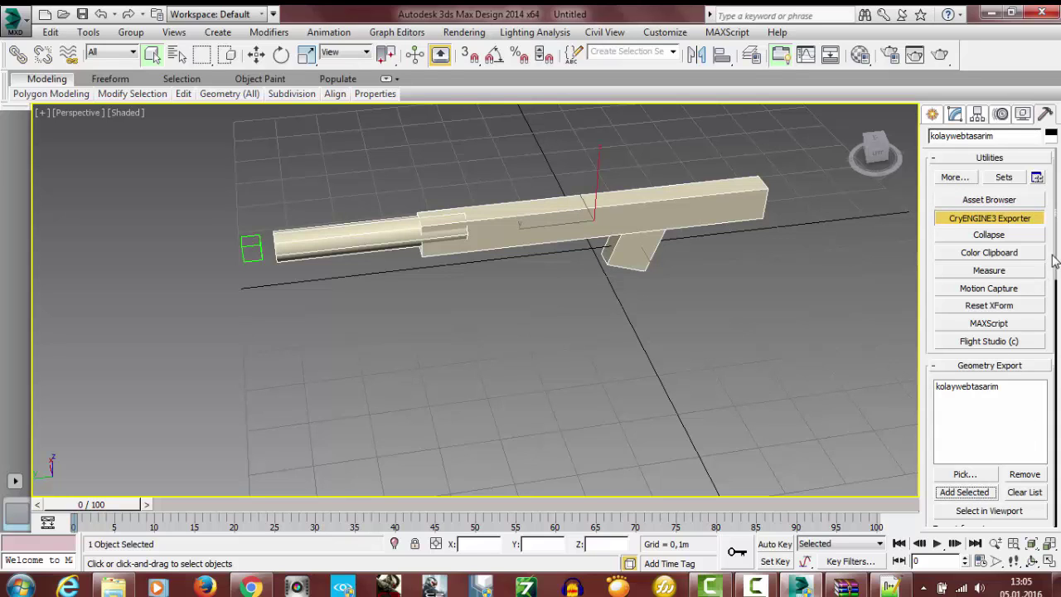
scroll(1057, 262, "down", 5)
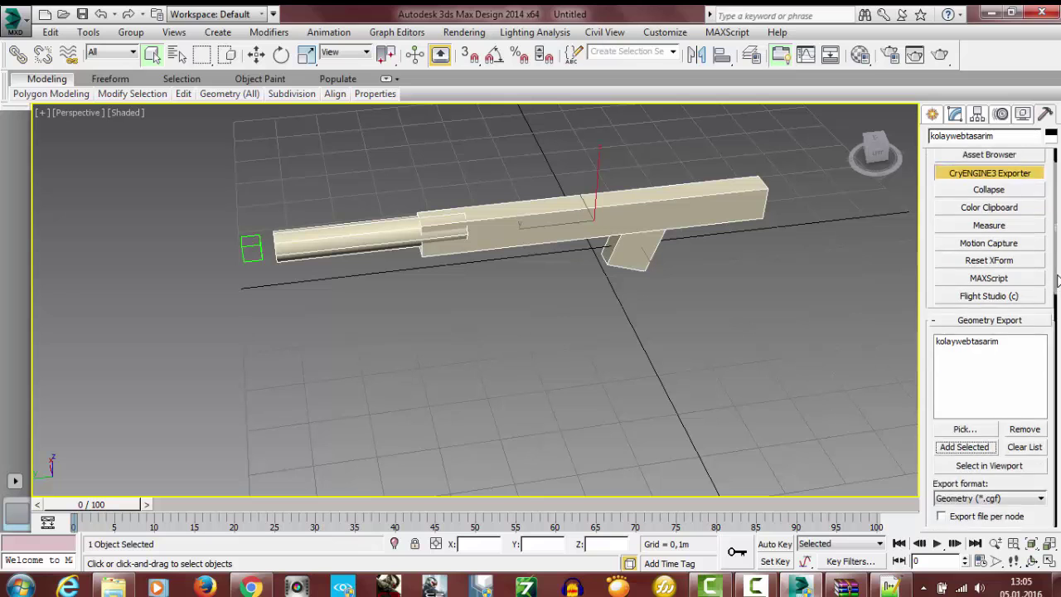
left_click(731, 363)
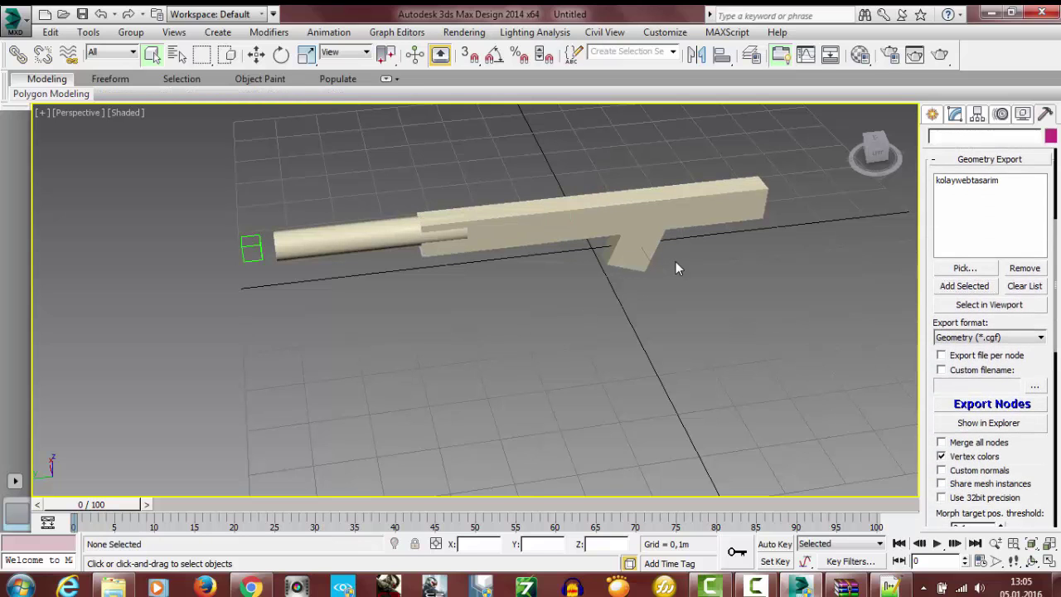
Step: Save the scene as kolaywebtasarim in 3ds Max format inside a new desktop folder named kolaywebtasarim
key("ctrl+s")
left_click(392, 224)
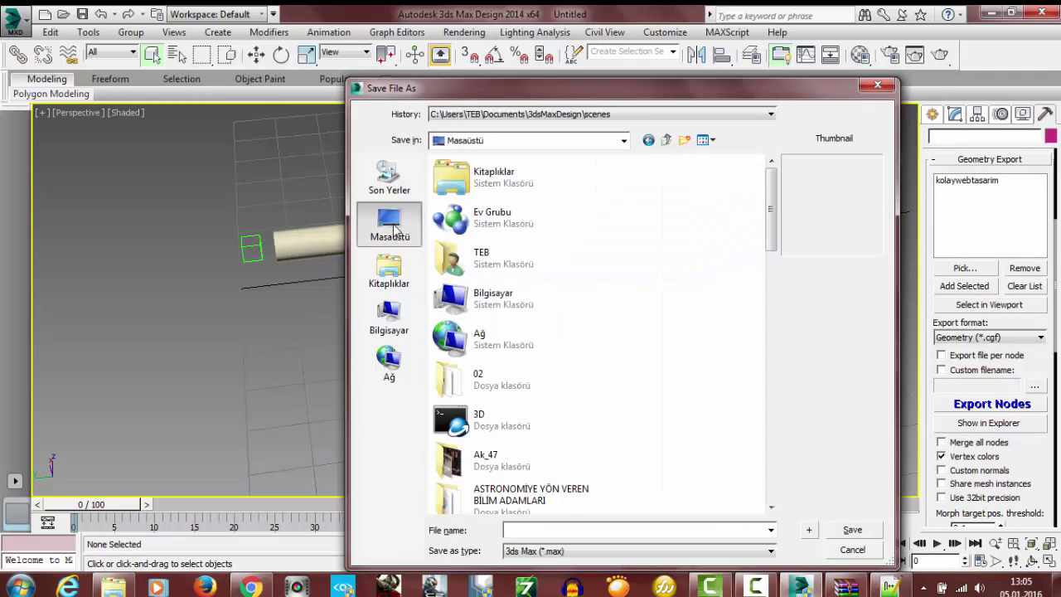
left_click(683, 139)
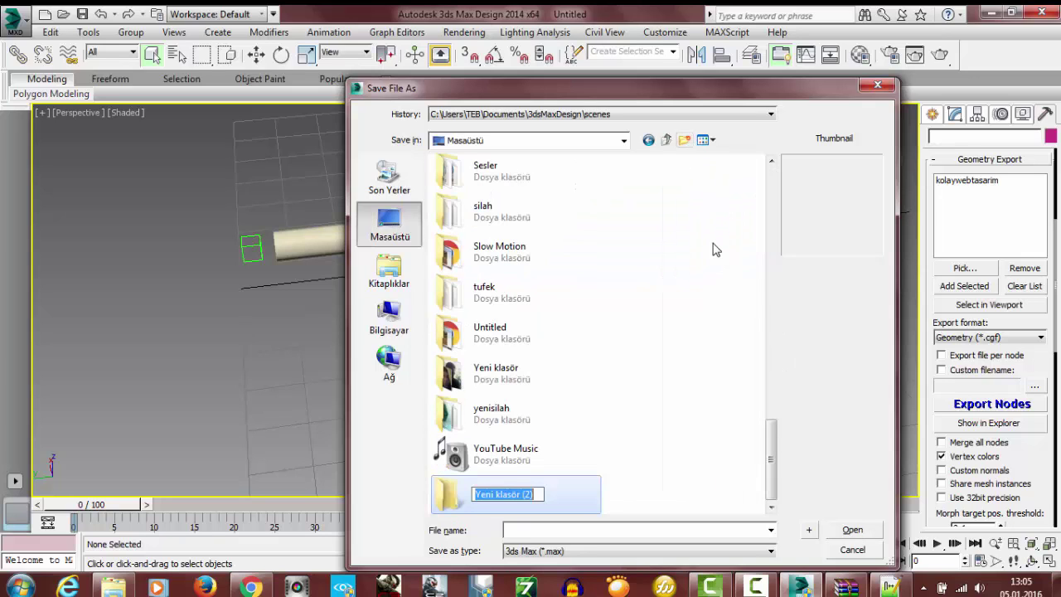
type("kolay")
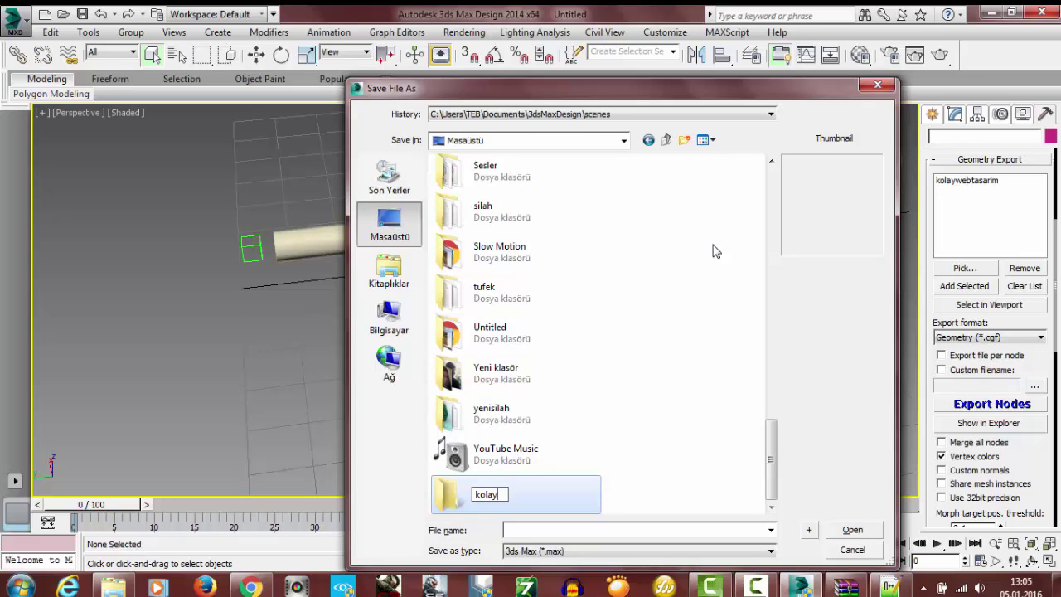
type("webtasarim")
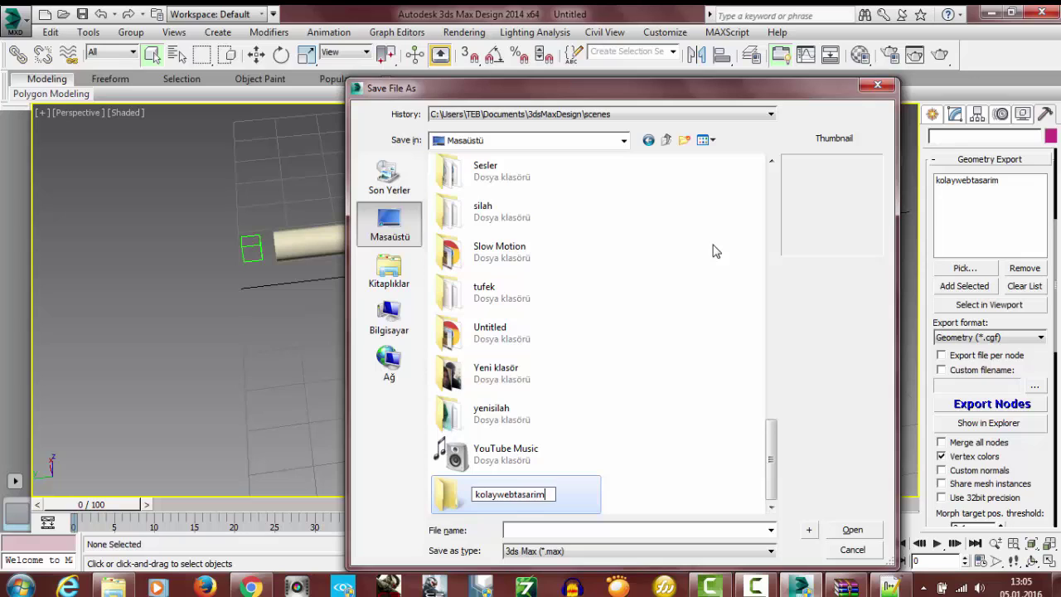
key("Return")
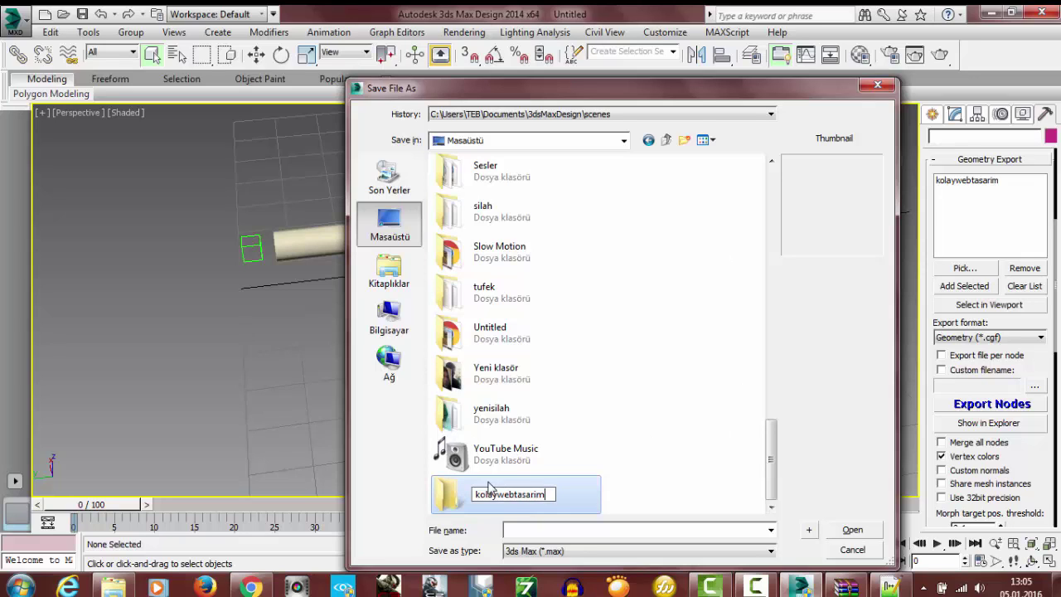
double_click(460, 509)
left_click(607, 531)
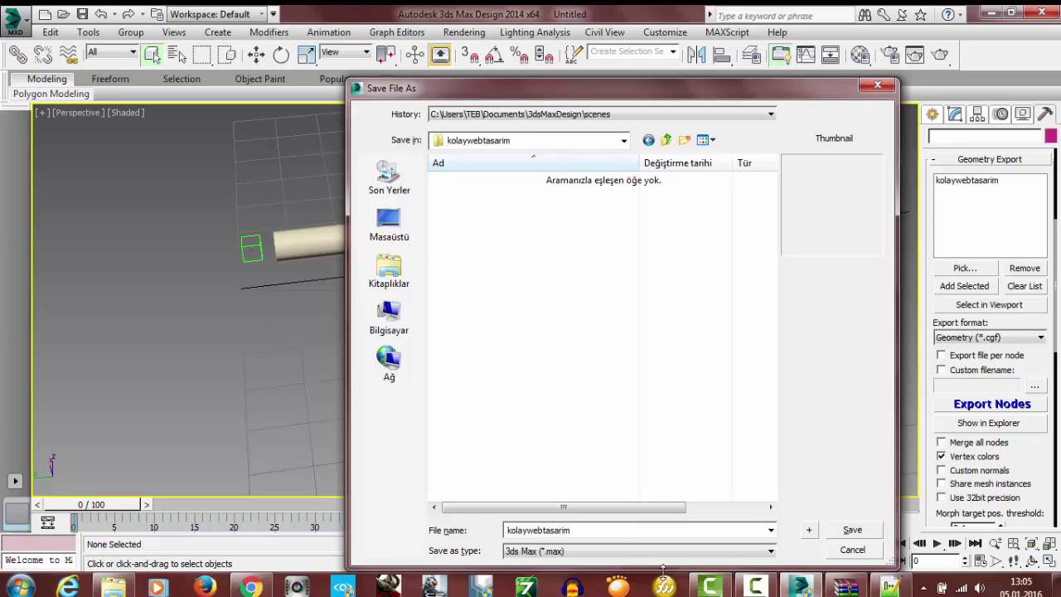
left_click(854, 530)
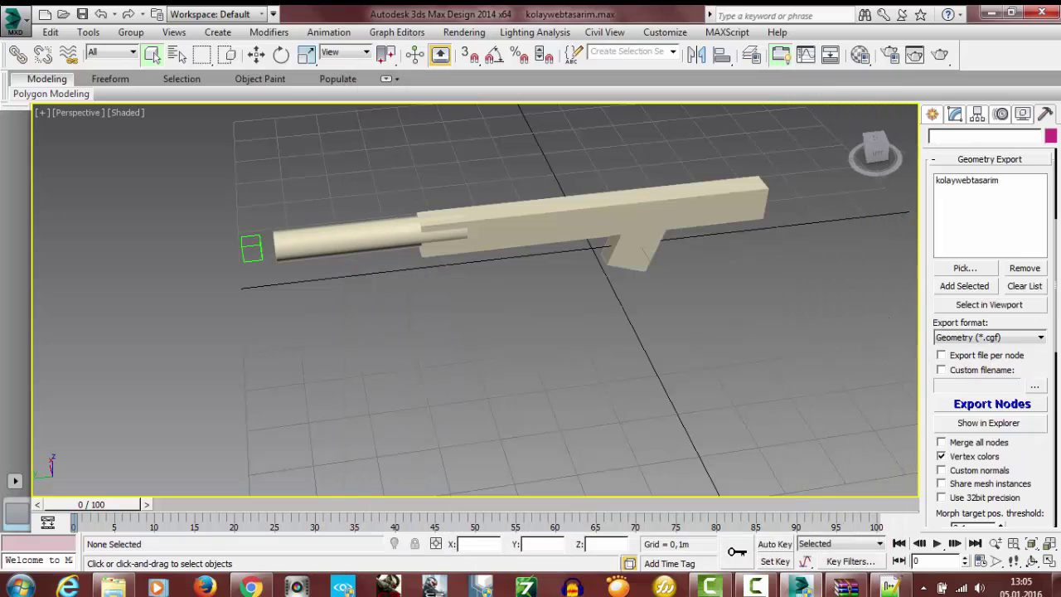
Step: Export the listed weapon node as Geometry (*.cgf), and minimize 3ds Max
left_click(978, 406)
scroll(1057, 234, "down", 3)
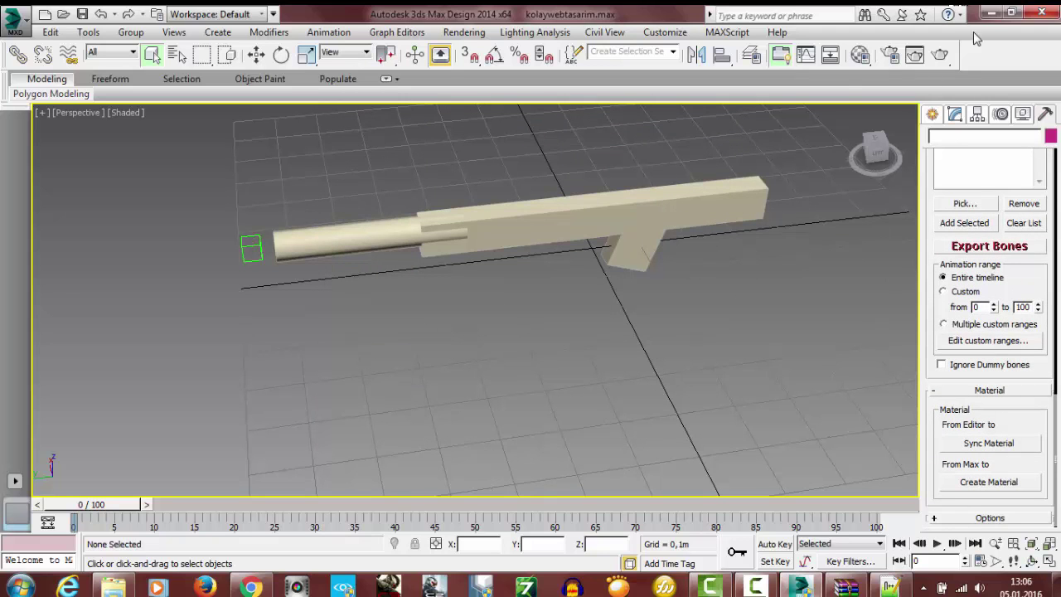
left_click(991, 12)
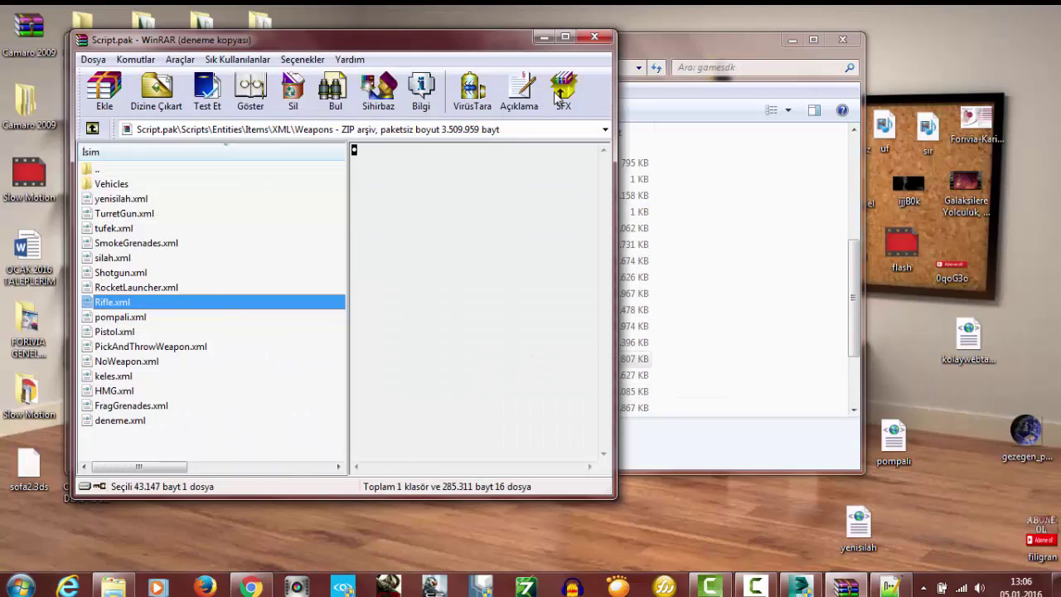
Step: Check the third-person geometry lines of the weapon script in Notepad++, and bring the gamesdk folder window forward
left_click(894, 587)
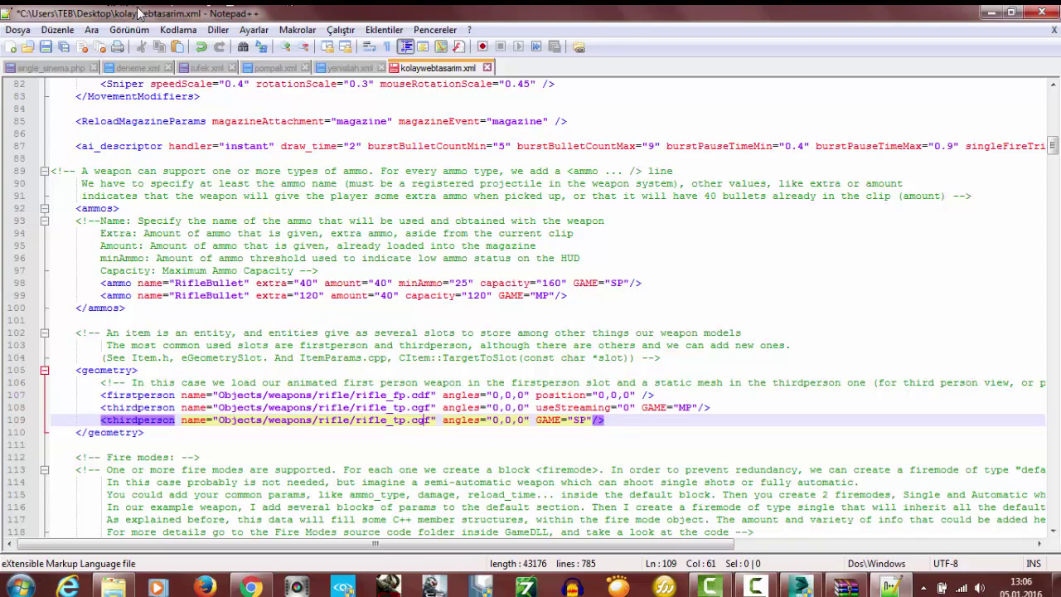
left_click(637, 424)
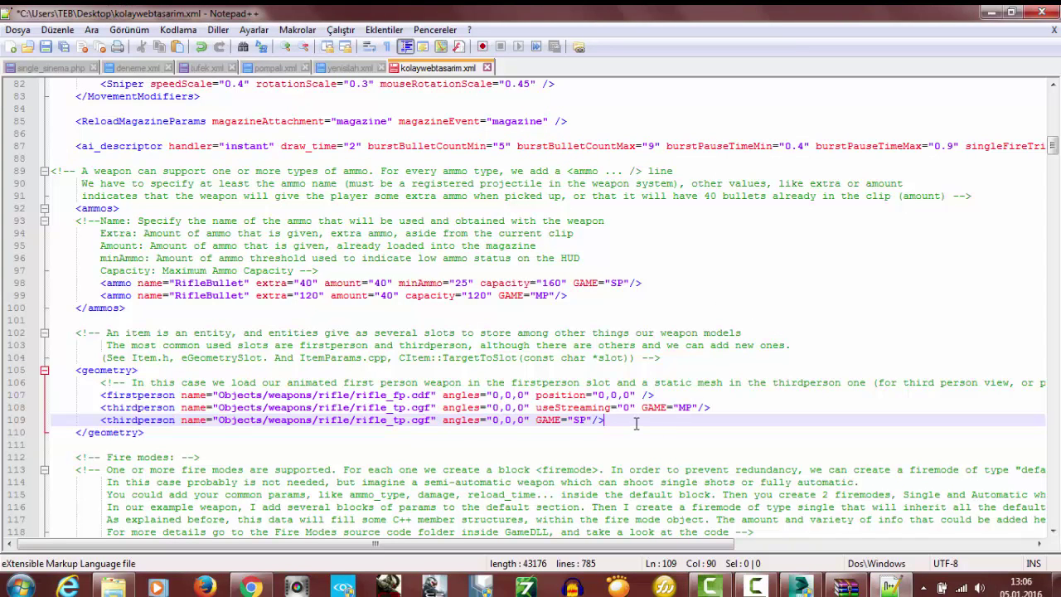
left_click(991, 13)
left_click(539, 39)
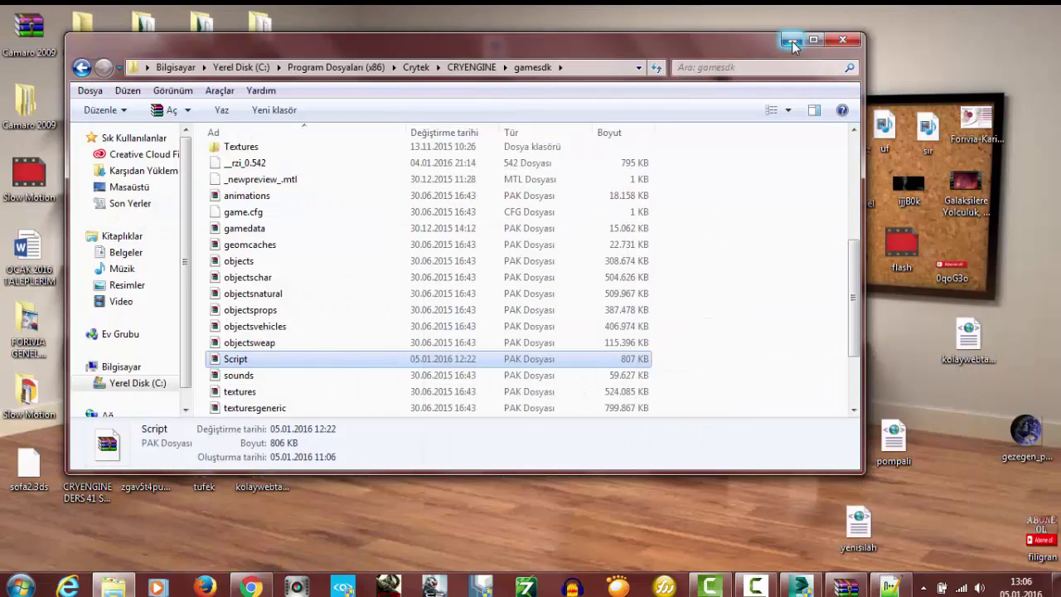
Step: Open the Objects\weapons folder inside CRYENGINE's gamesdk folder
left_click(794, 306)
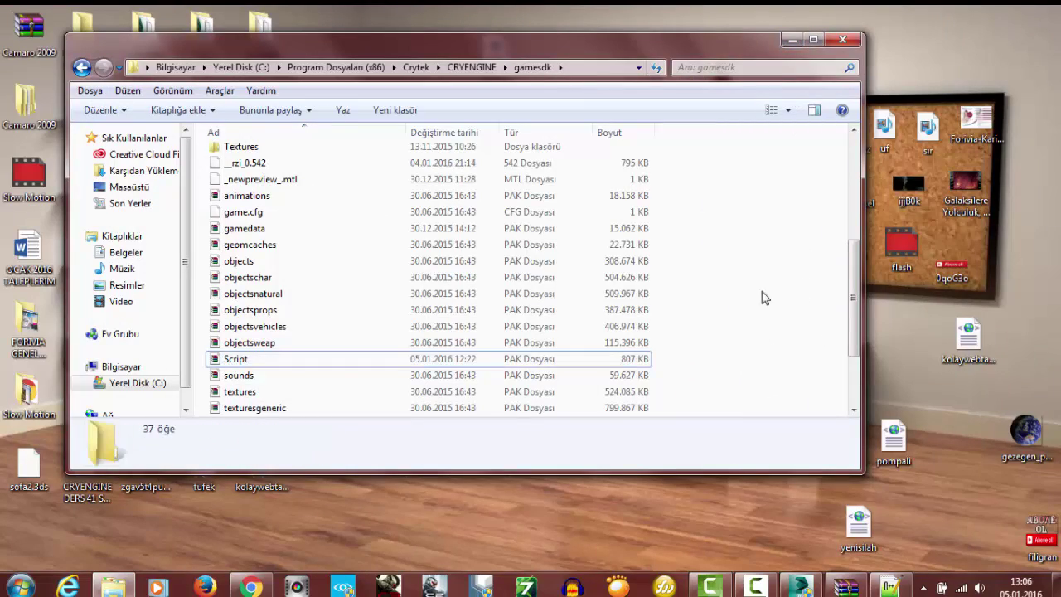
scroll(588, 297, "up", 5)
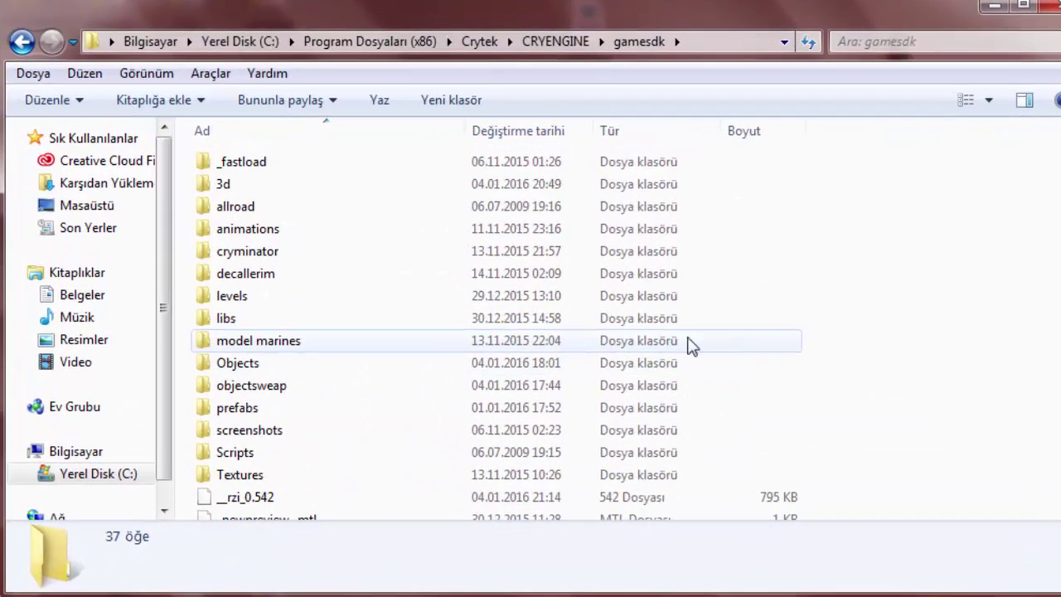
left_click(554, 41)
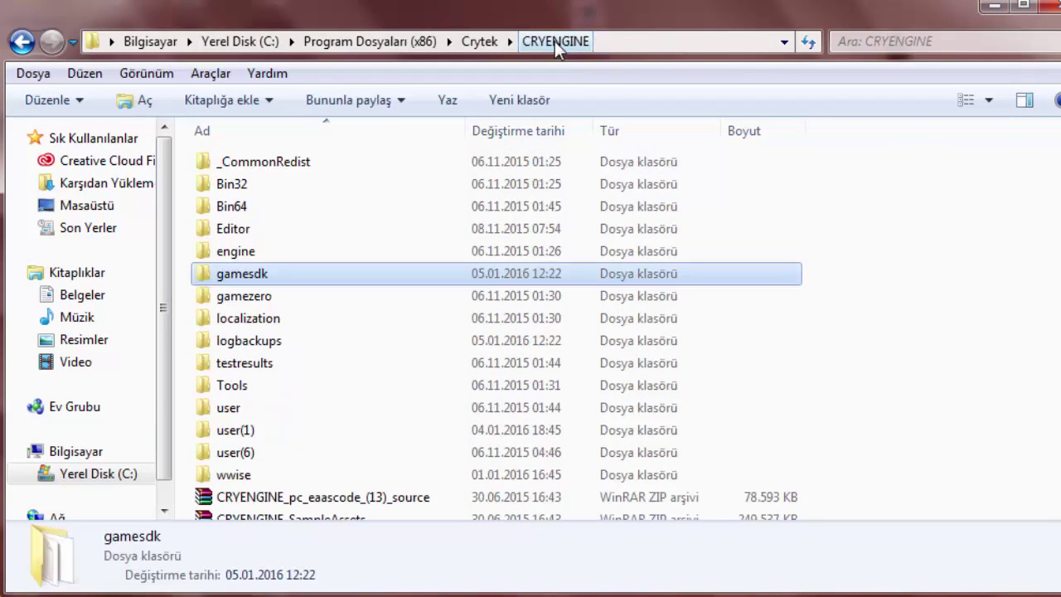
double_click(232, 278)
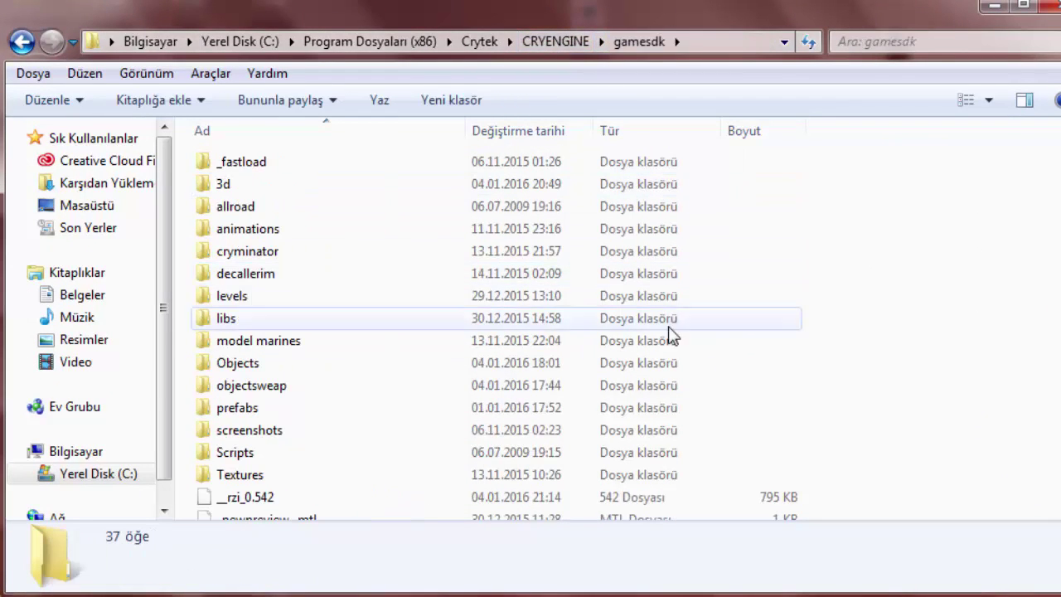
left_click(249, 367)
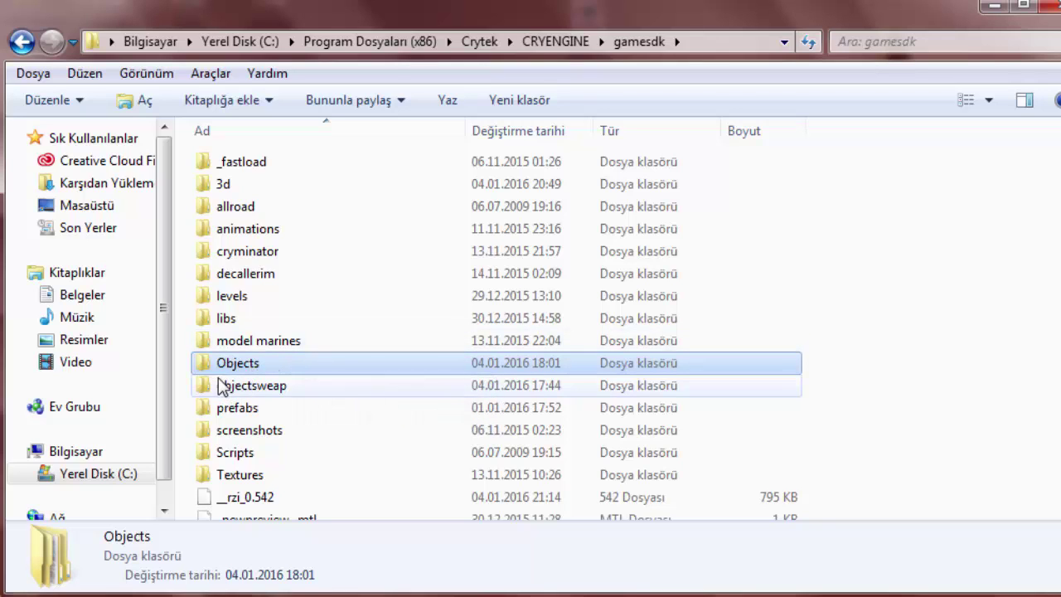
double_click(213, 369)
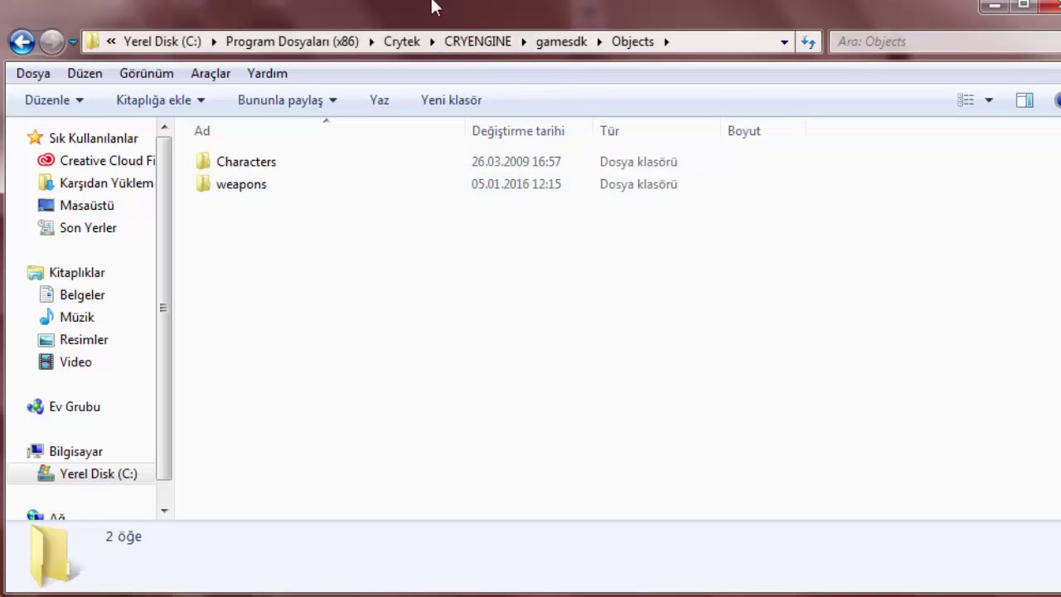
left_click(227, 190)
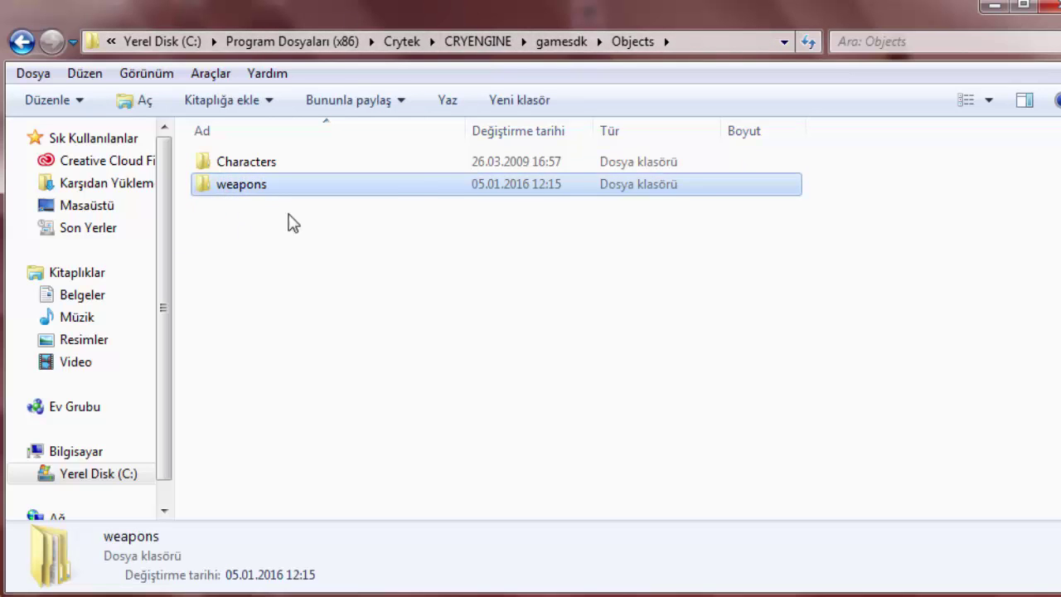
double_click(226, 186)
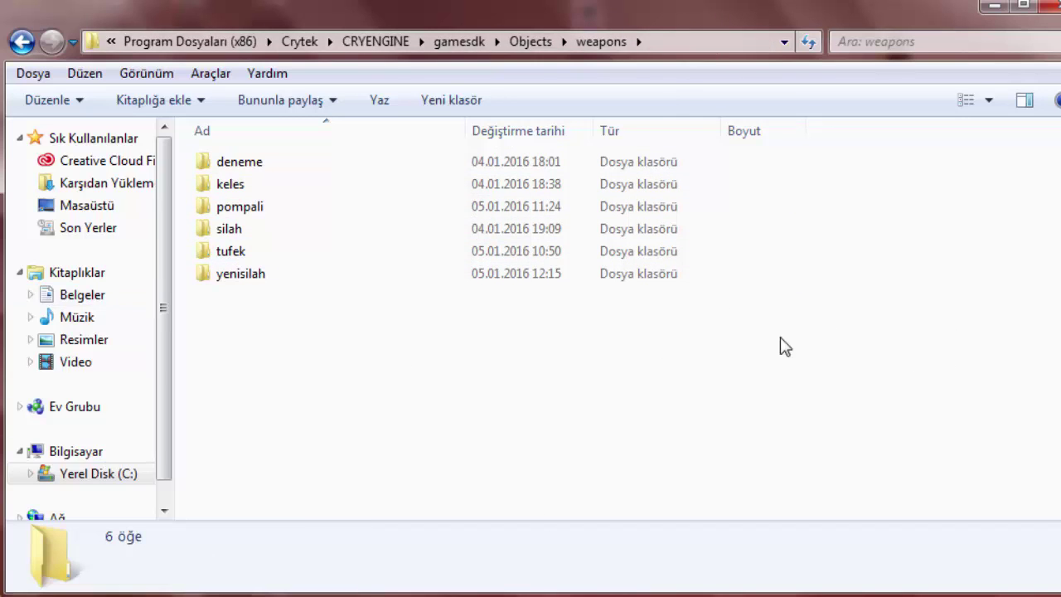
Step: Copy the kolaywebtasarim folder from the desktop into the weapons folder, and open the copy to check its files
left_click_drag(571, 7, 1003, 33)
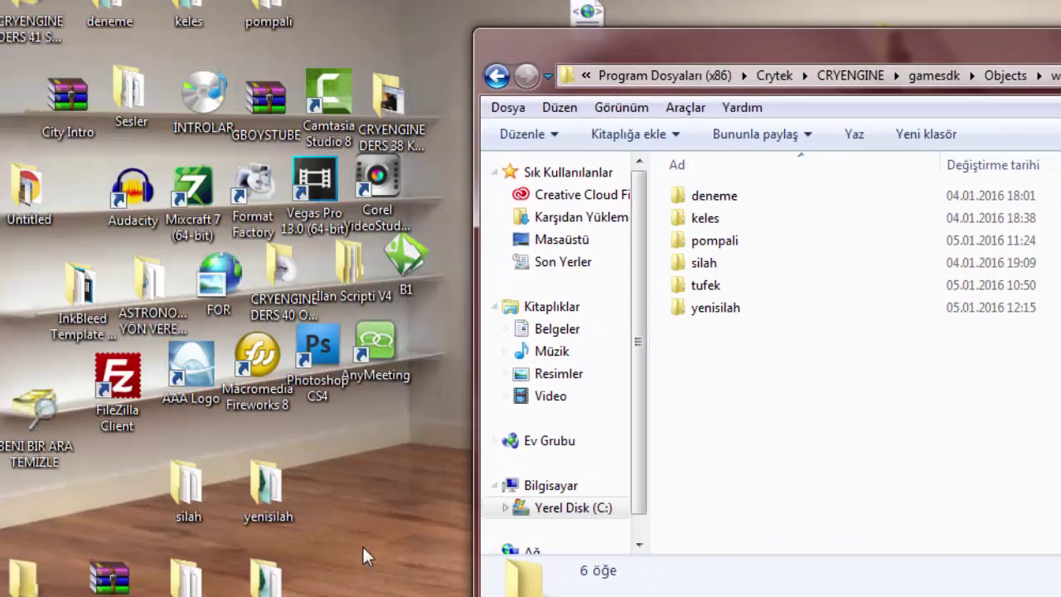
left_click_drag(267, 581, 802, 427)
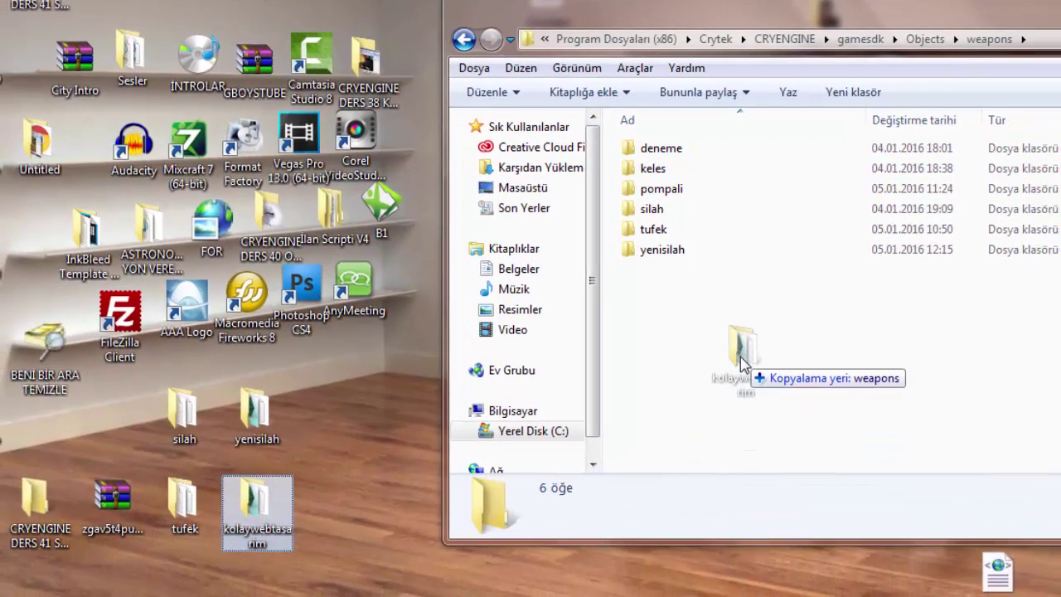
left_click_drag(742, 363, 741, 362)
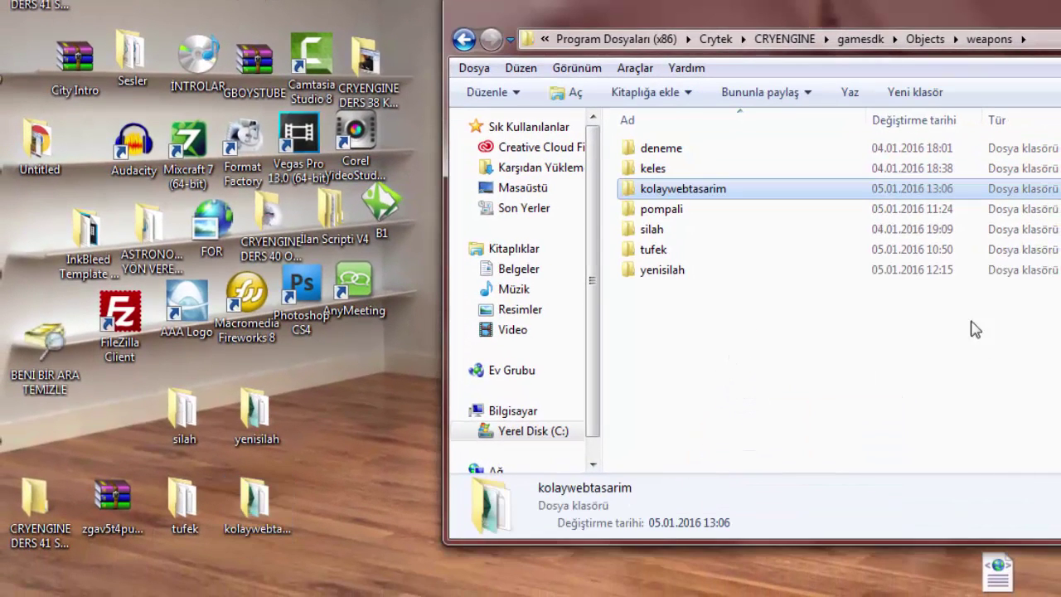
double_click(699, 189)
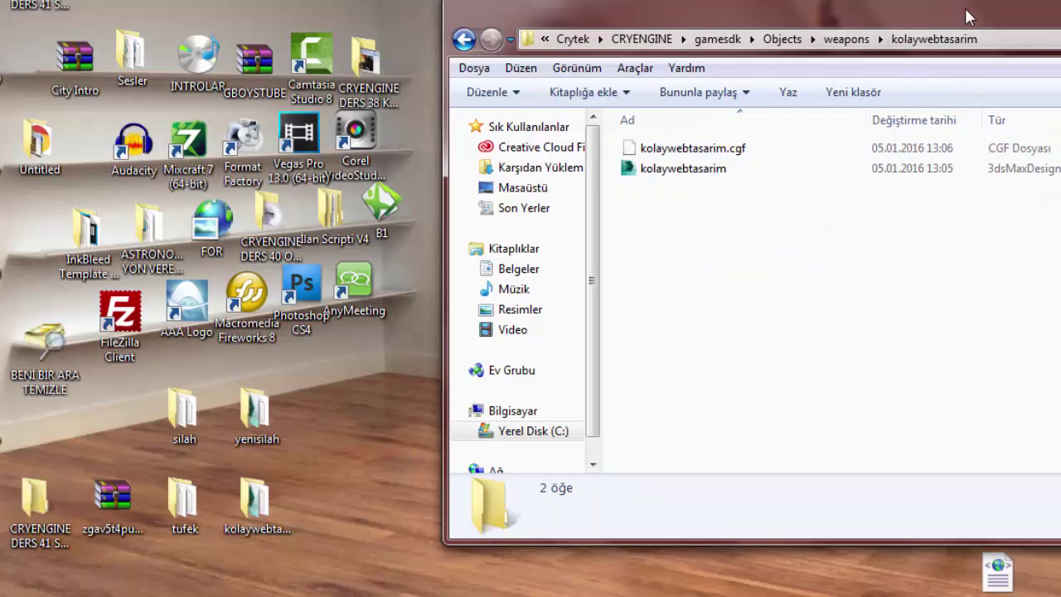
Step: Switch to the weapon script in Notepad++ and set the folder in the firstperson geometry path to kolaywebtasarim
left_click_drag(964, 7, 502, 36)
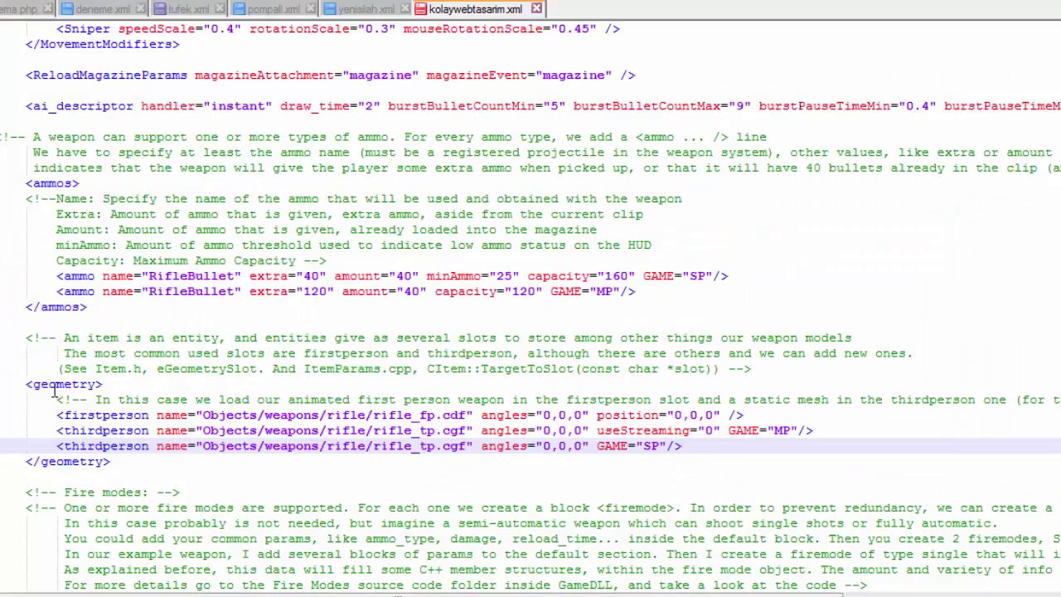
left_click(55, 396)
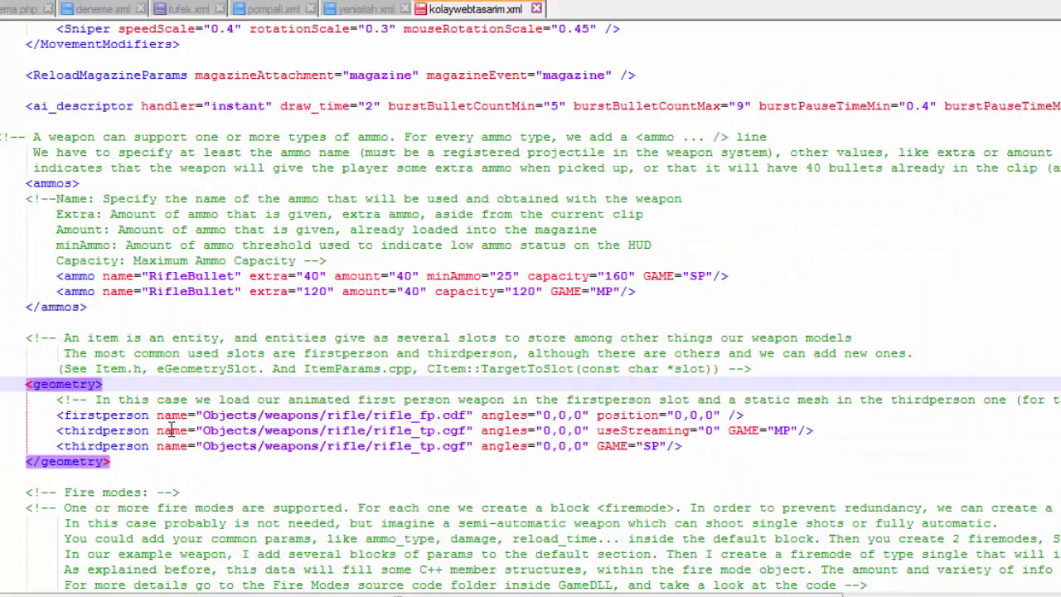
double_click(222, 415)
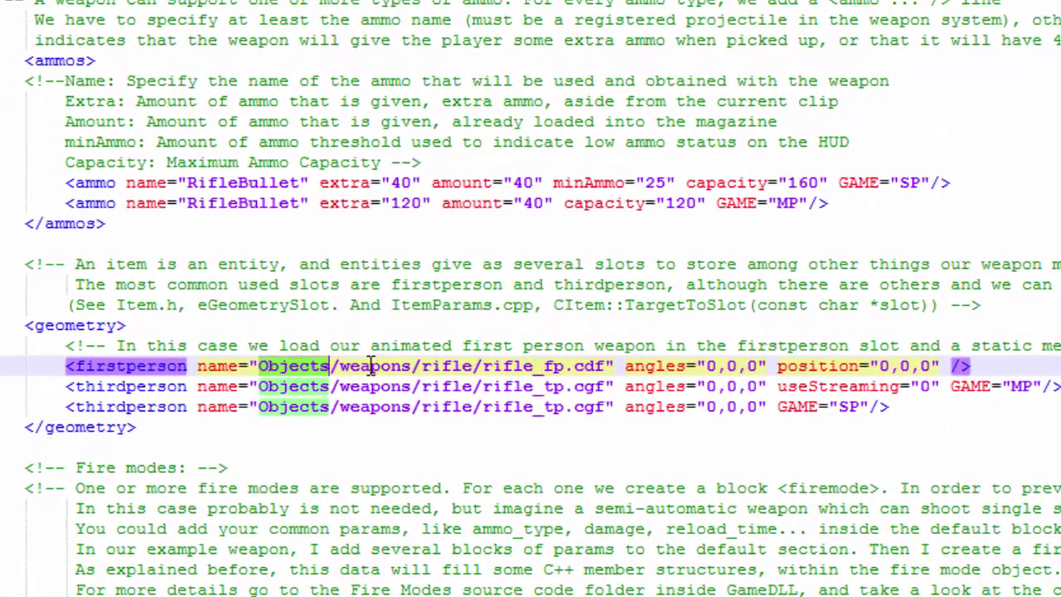
double_click(355, 368)
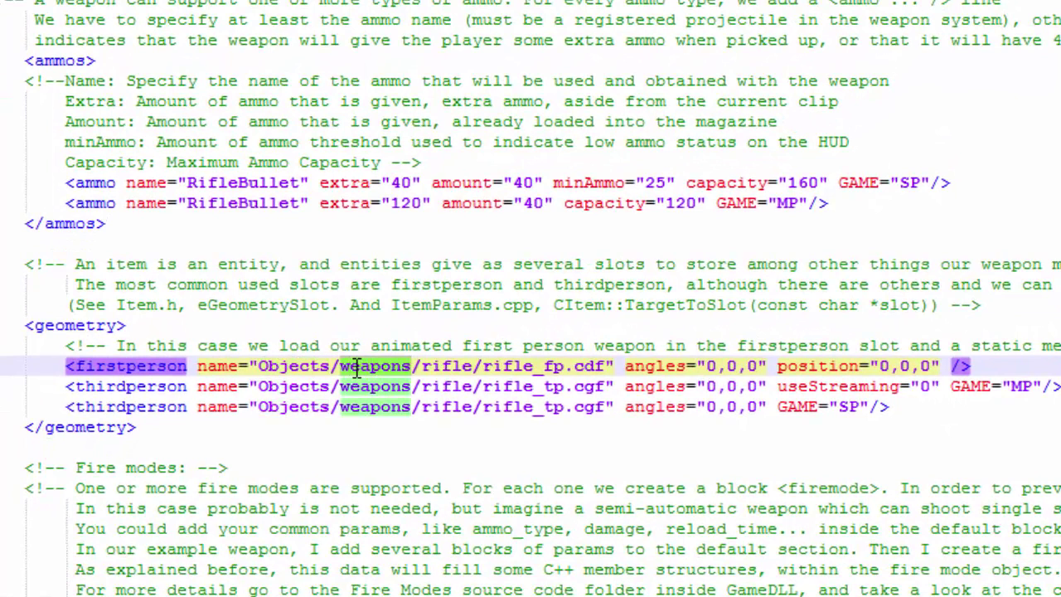
left_click(477, 367)
left_click_drag(476, 367, 421, 368)
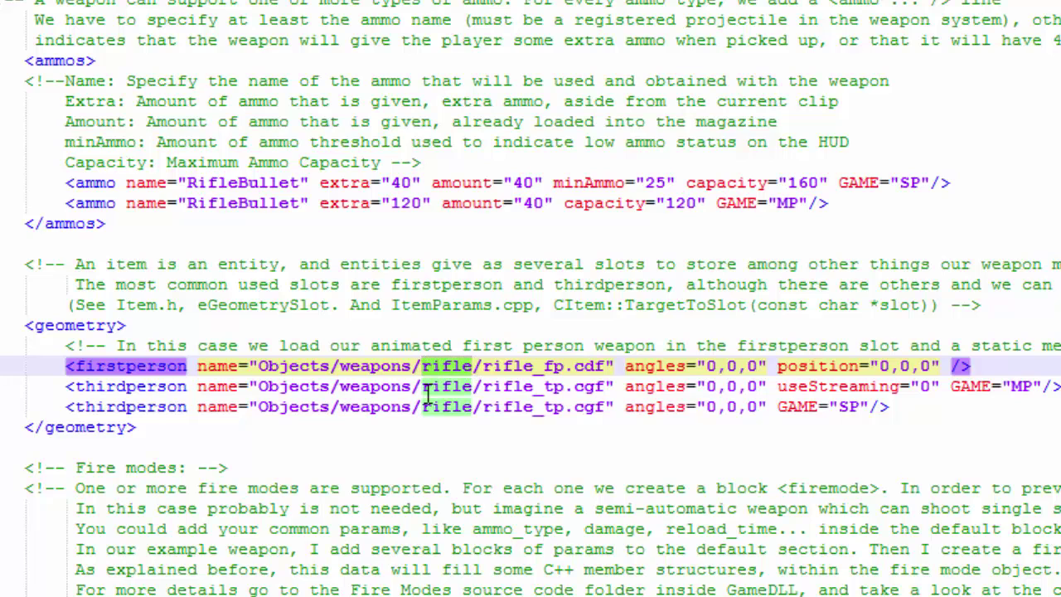
type("kolayweb")
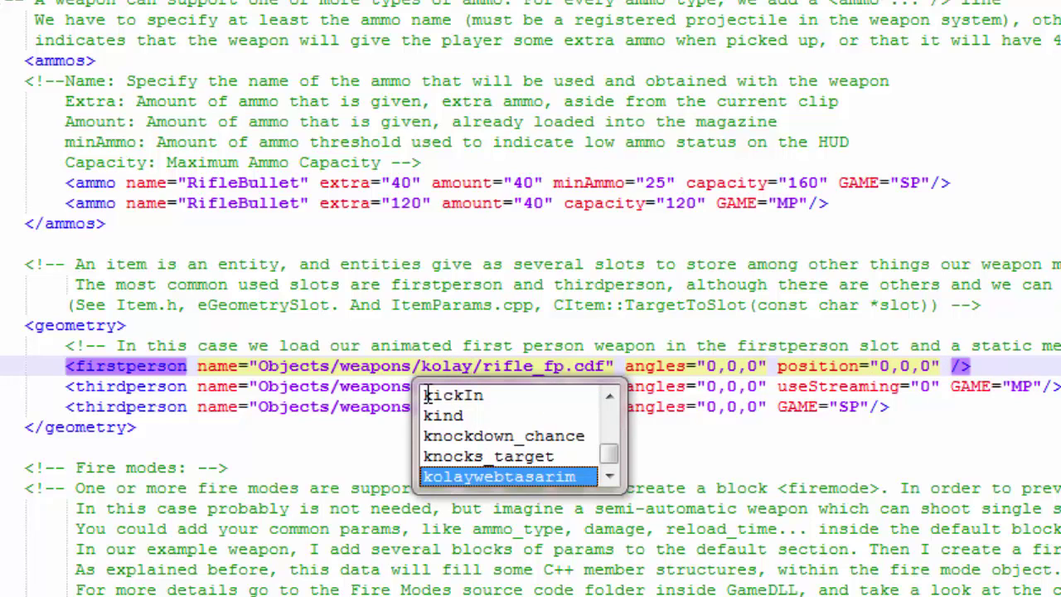
type("tasarim")
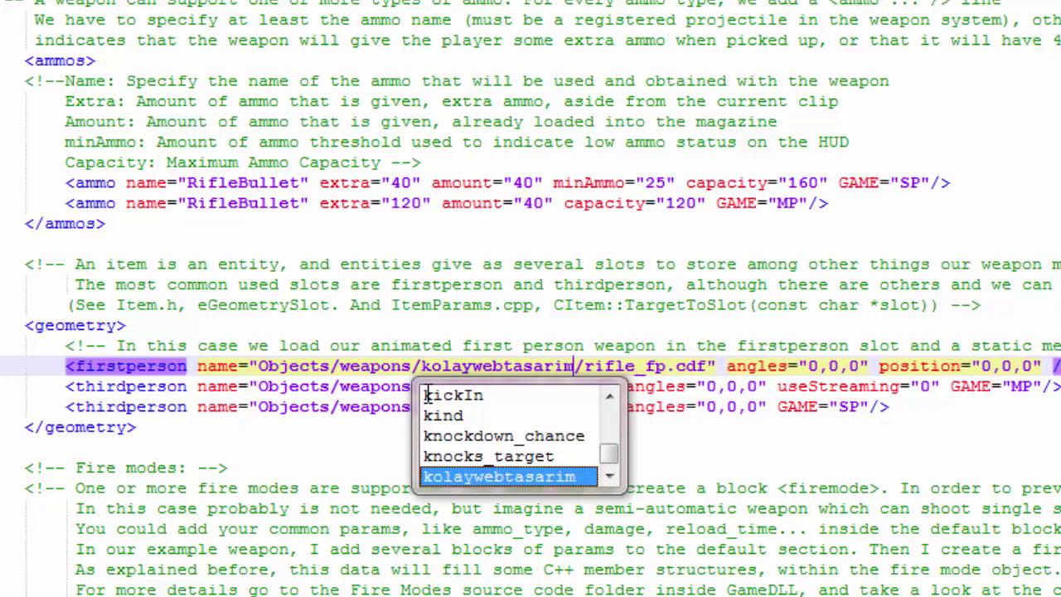
Step: Set the model file name in the firstperson geometry path to kolaywebtasarim.cgf
left_click(678, 365)
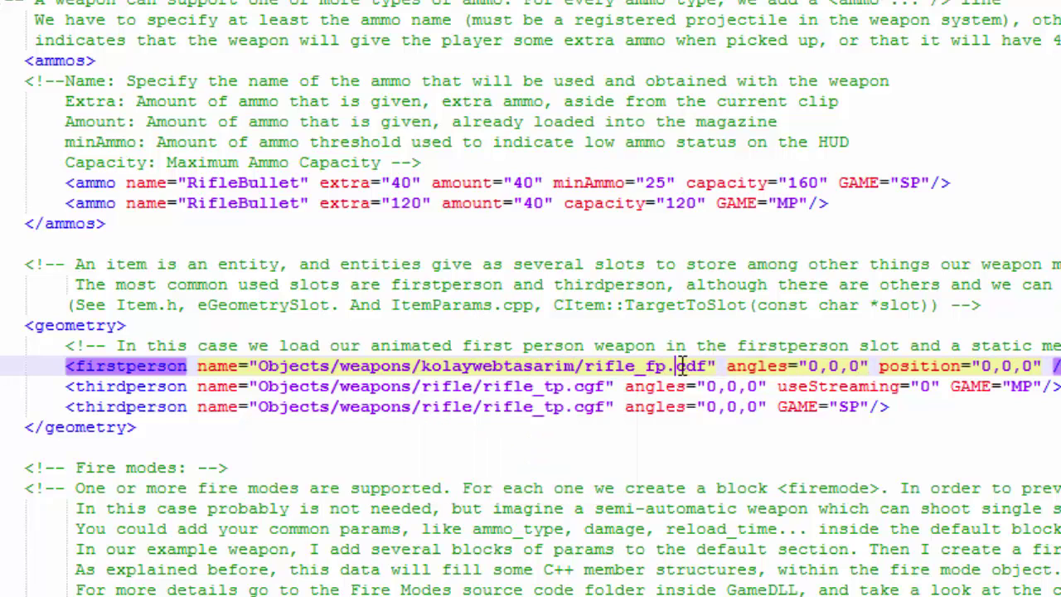
left_click(585, 365)
key("Delete")
key("Delete")
key("Delete")
key("Delete")
key("Delete")
key("Delete")
key("Delete")
key("Delete")
key("Delete")
key("Delete")
key("Delete")
key("Delete")
type("kolaywe")
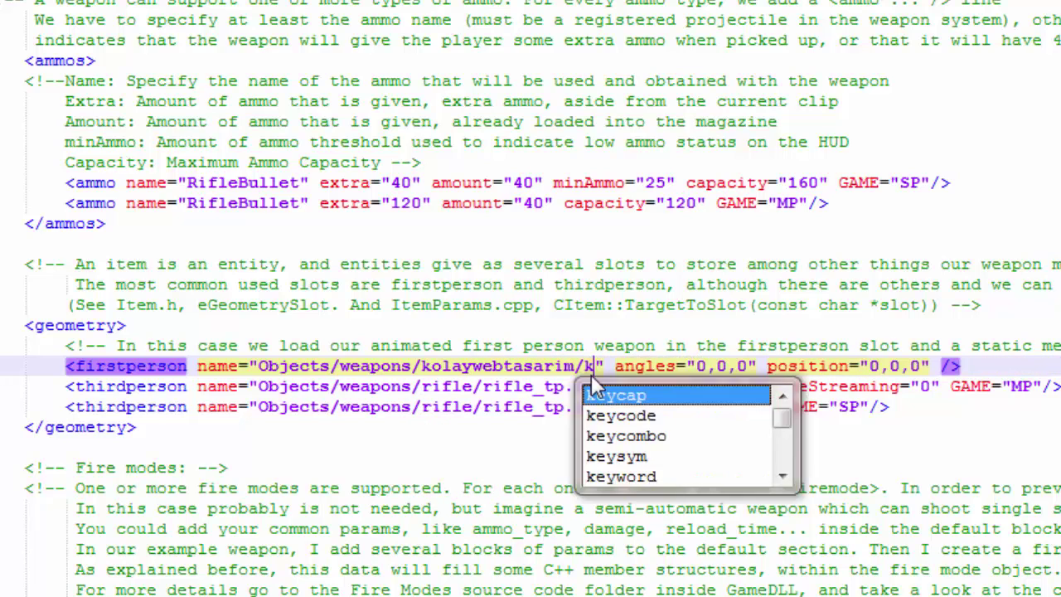
type("btasarim.")
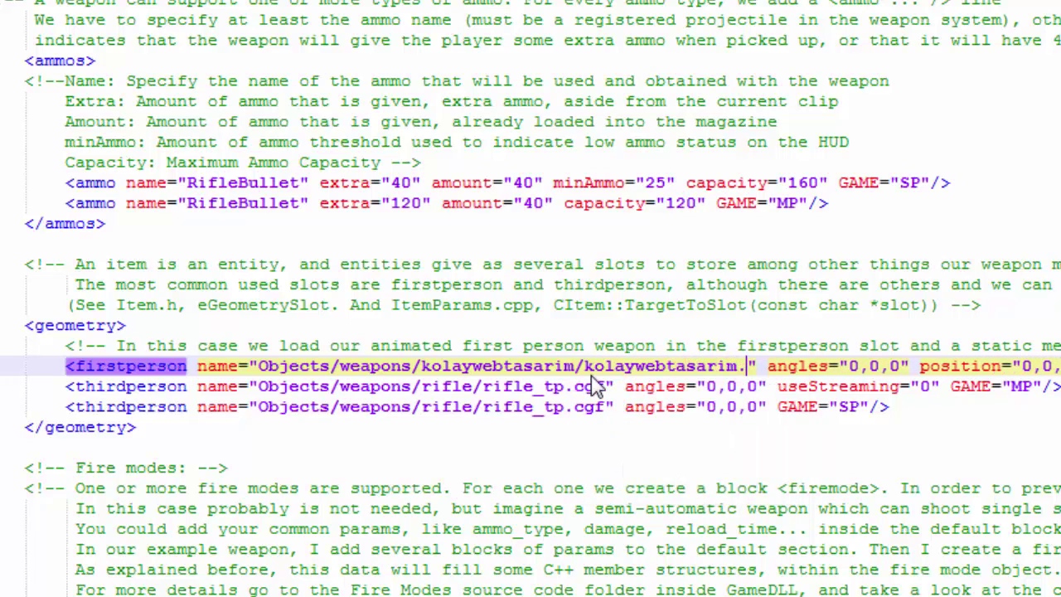
type("cgf")
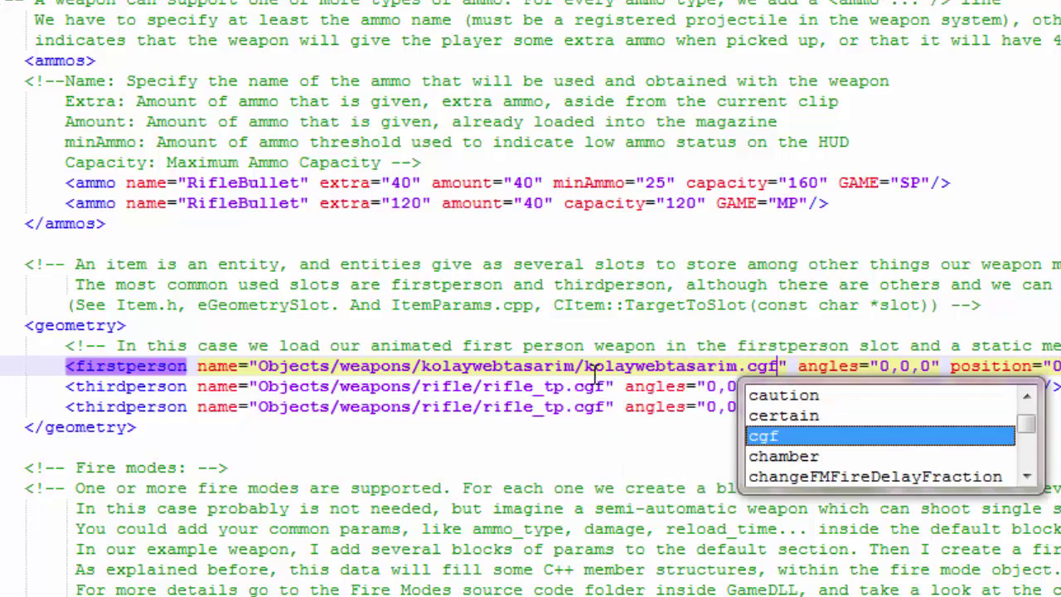
left_click(658, 406)
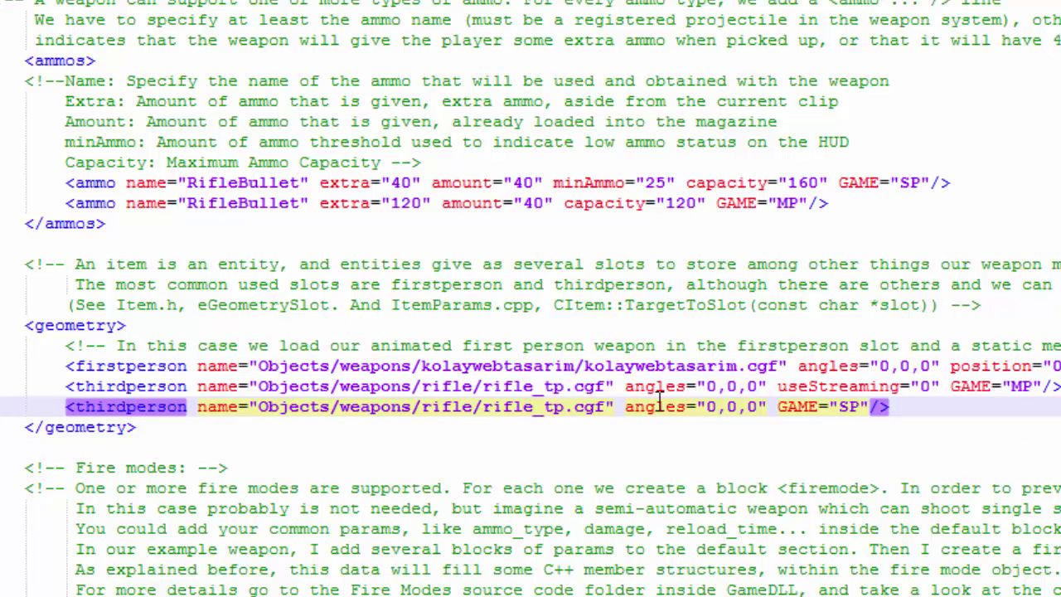
Step: Copy the firstperson model path Objects/weapons/kolaywebtasarim/kolaywebtasarim.cgf into both thirdperson lines, replacing their paths
left_click(774, 366)
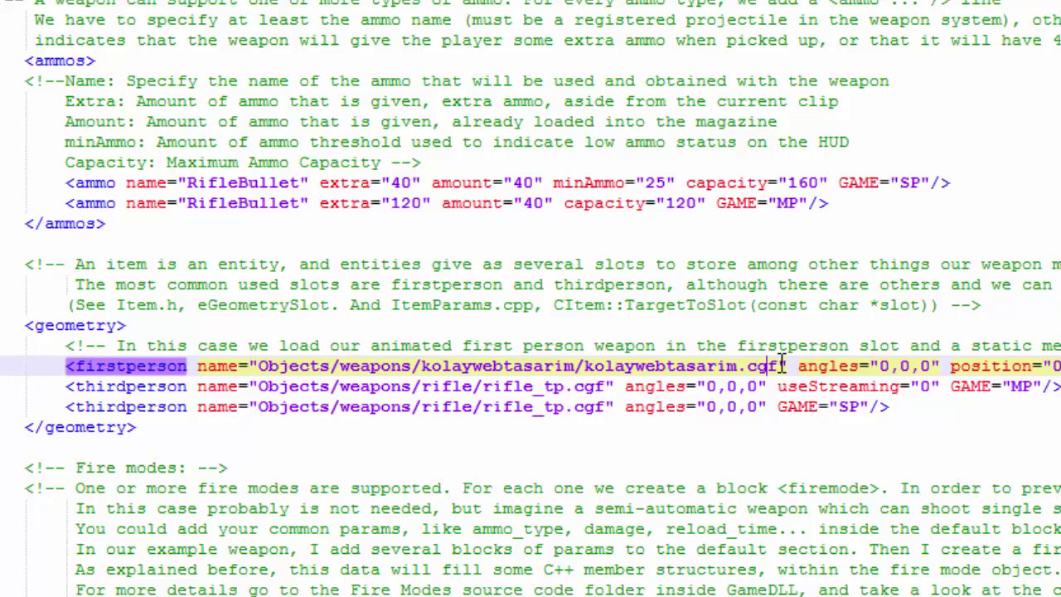
left_click_drag(782, 365, 269, 371)
key("ctrl+c")
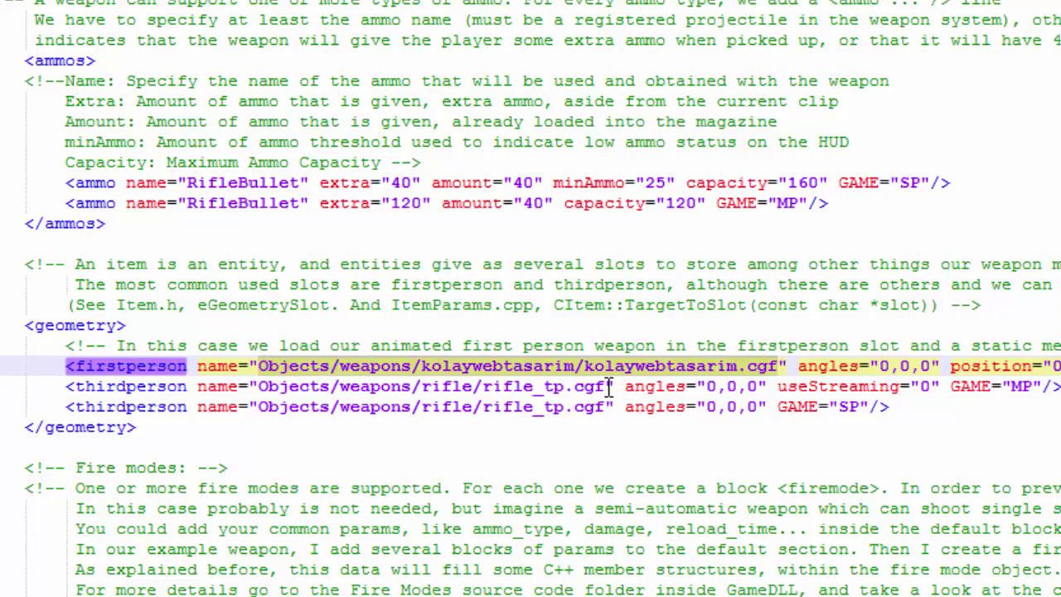
left_click_drag(609, 386, 269, 386)
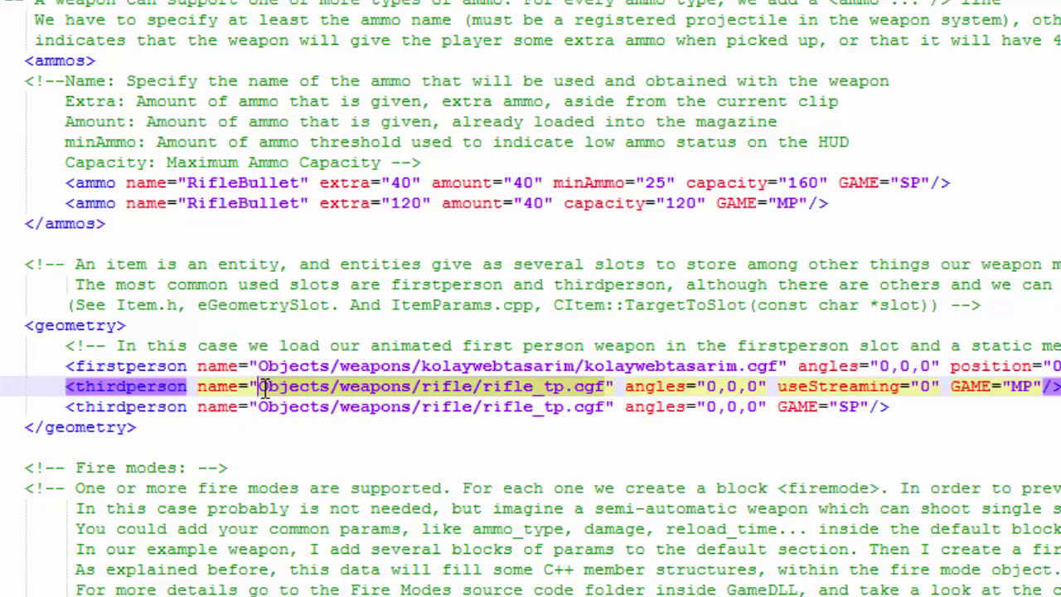
key("ctrl+v")
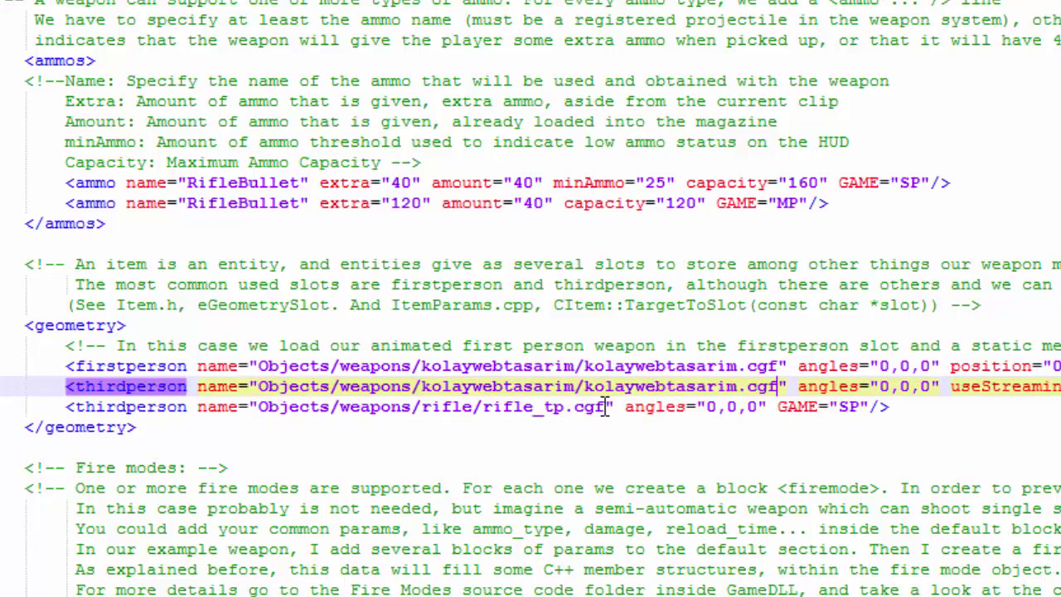
left_click_drag(605, 406, 268, 412)
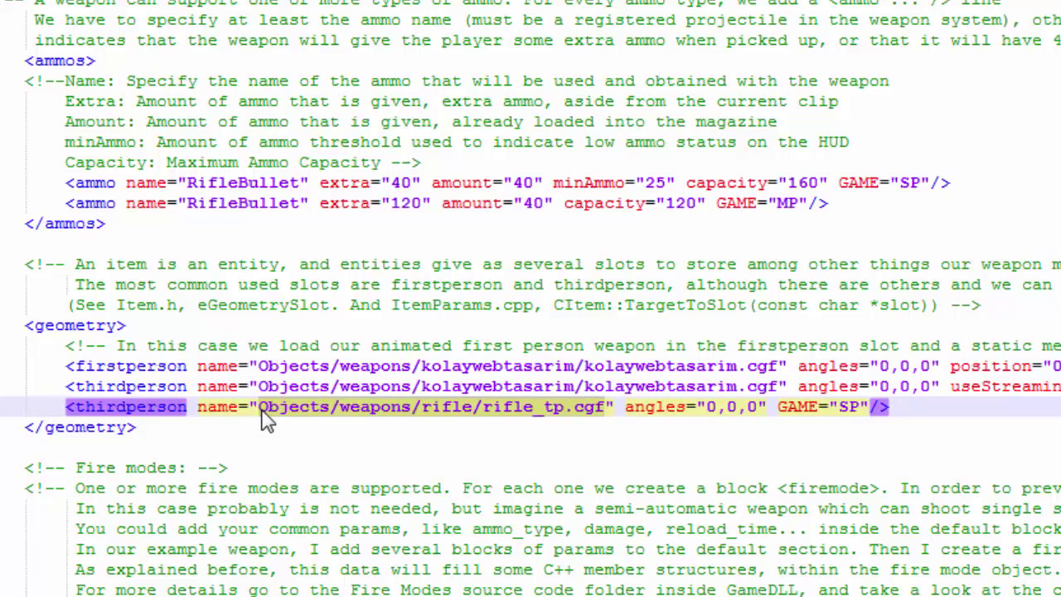
key("ctrl+v")
Step: Check the firstperson and thirdperson geometry lines, save kolaywebtasarim.xml and minimize Notepad++
left_click(259, 386)
left_click(207, 365)
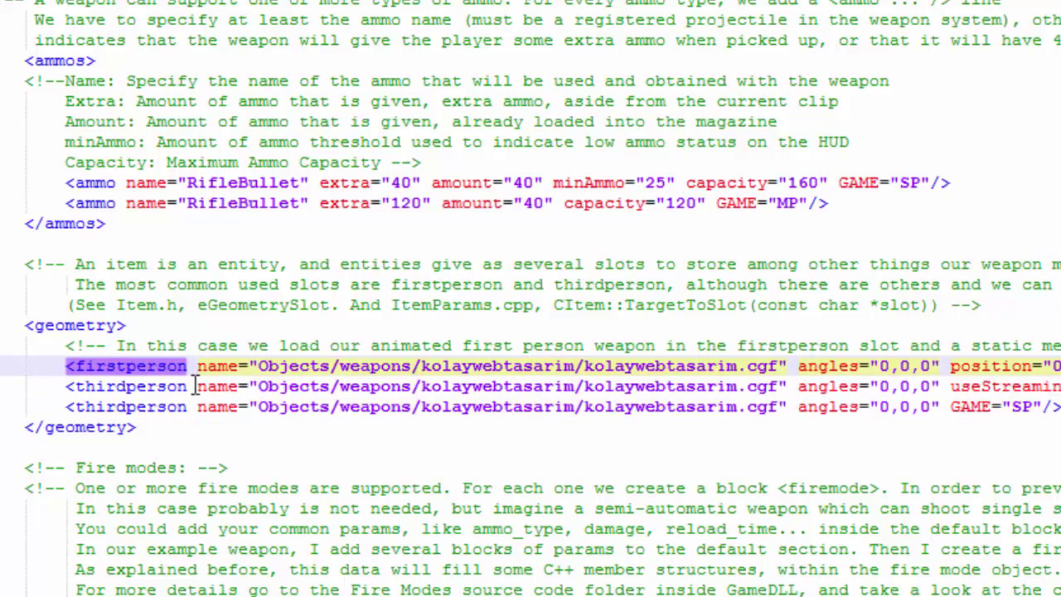
left_click(189, 404)
left_click(189, 386)
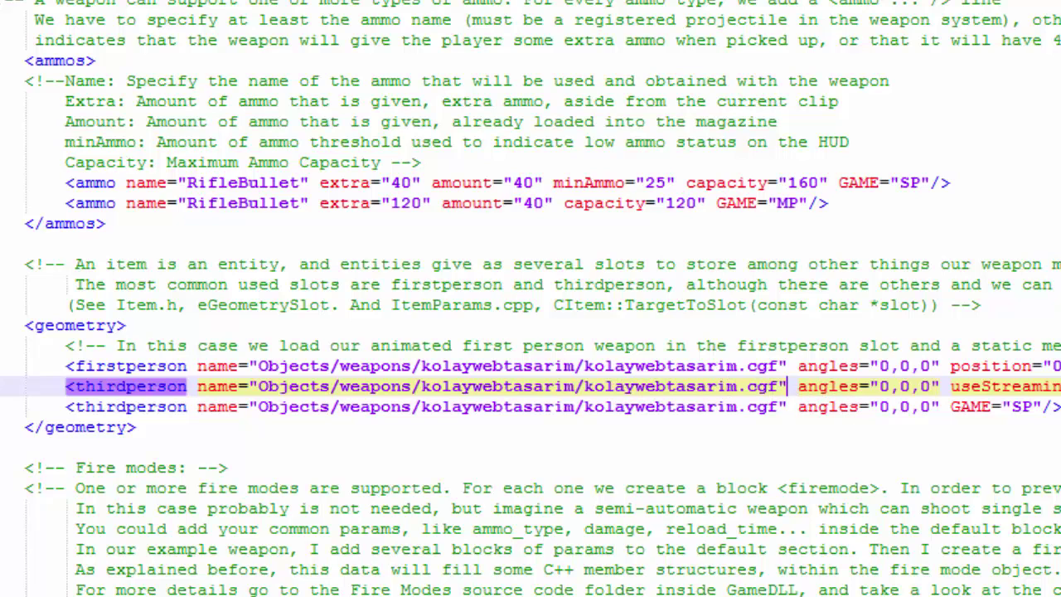
scroll(655, 366, "down", 2)
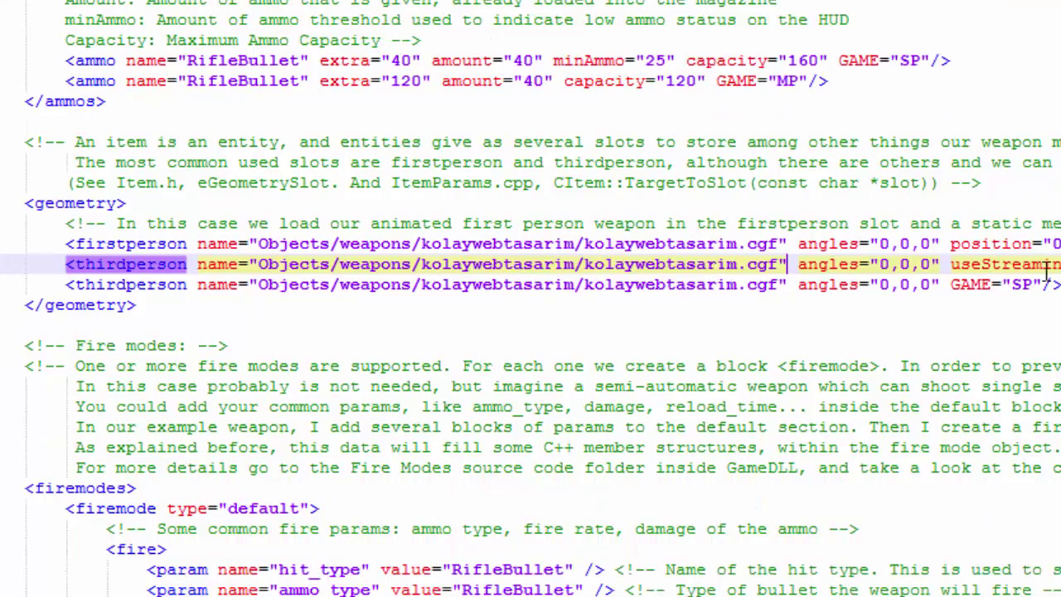
left_click(136, 304)
left_click(787, 285)
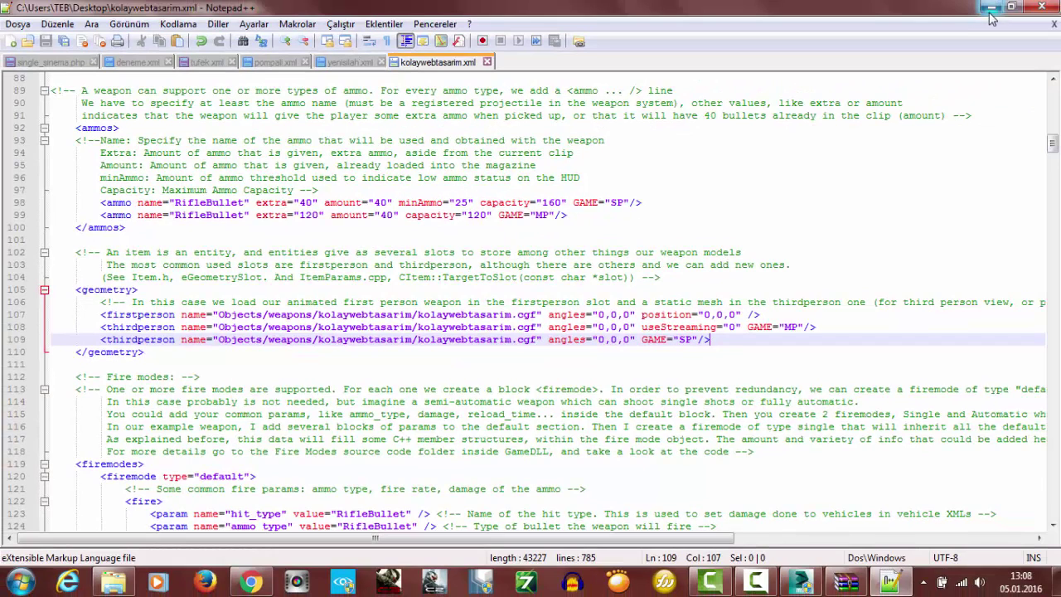
left_click(991, 8)
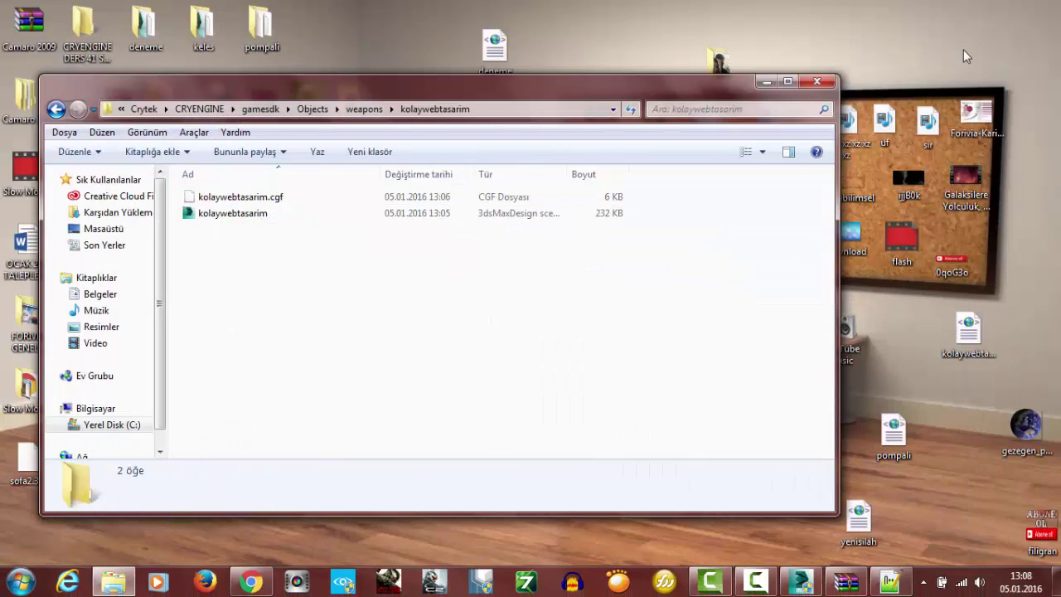
Step: Add kolaywebtasarim.xml from the desktop to the Scripts\Entities\Items\XML\Weapons folder of Script.pak in WinRAR
left_click(971, 333)
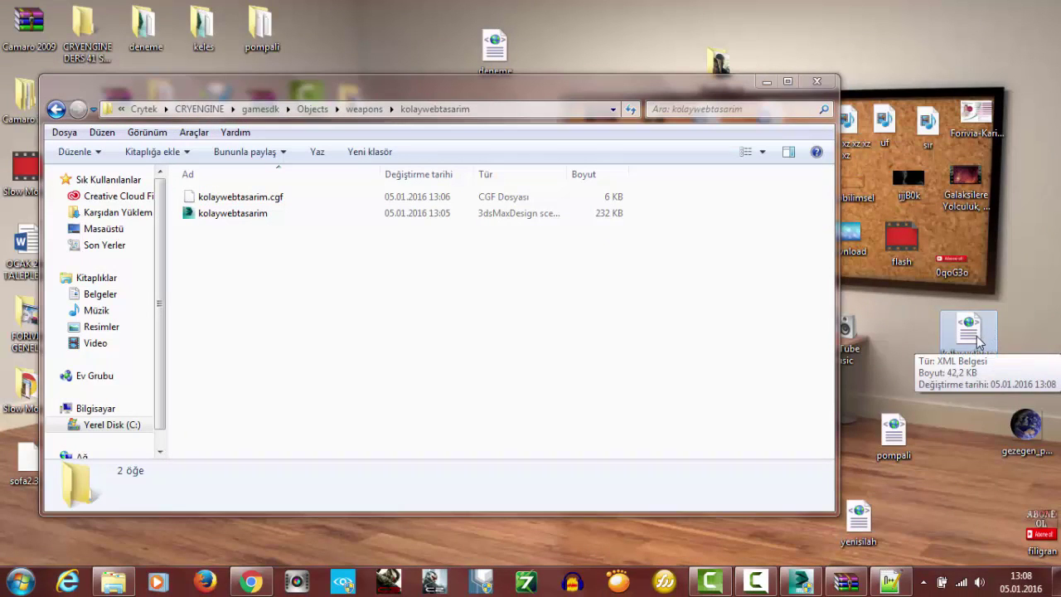
left_click(845, 581)
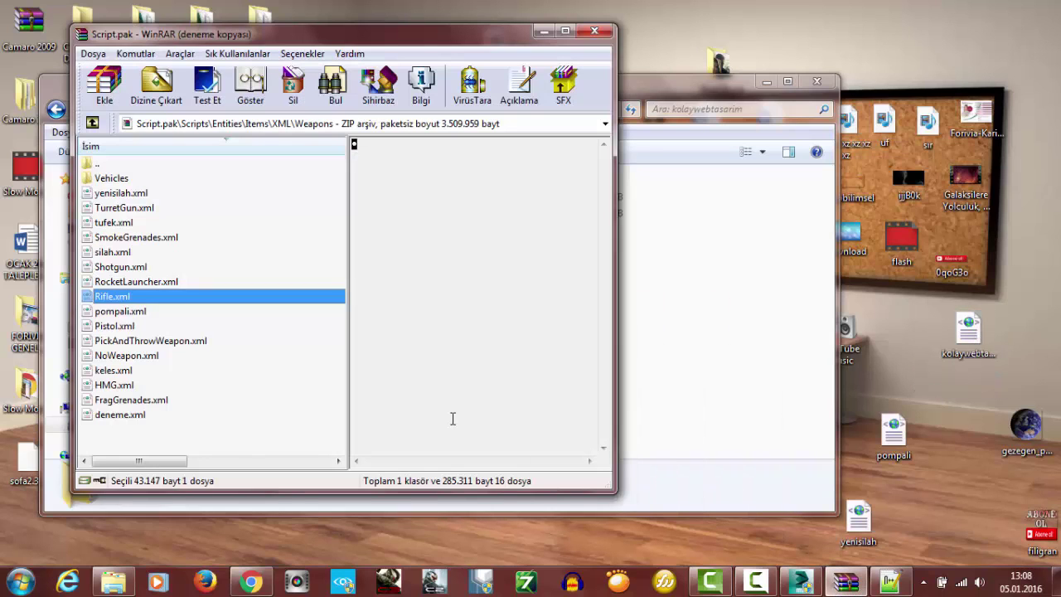
left_click(207, 450)
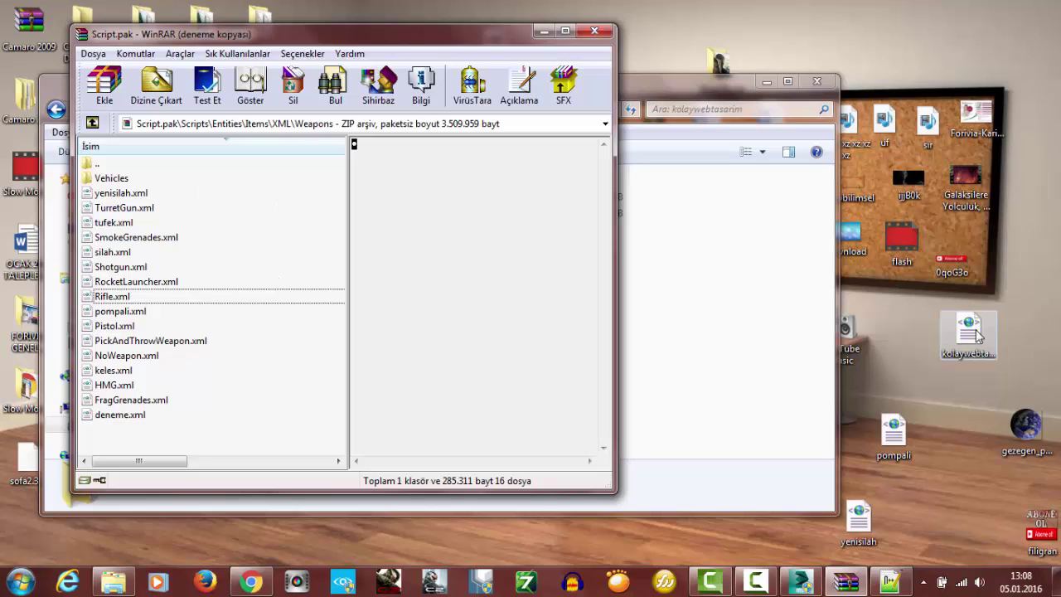
left_click(970, 357)
left_click_drag(975, 331, 160, 447)
left_click(356, 408)
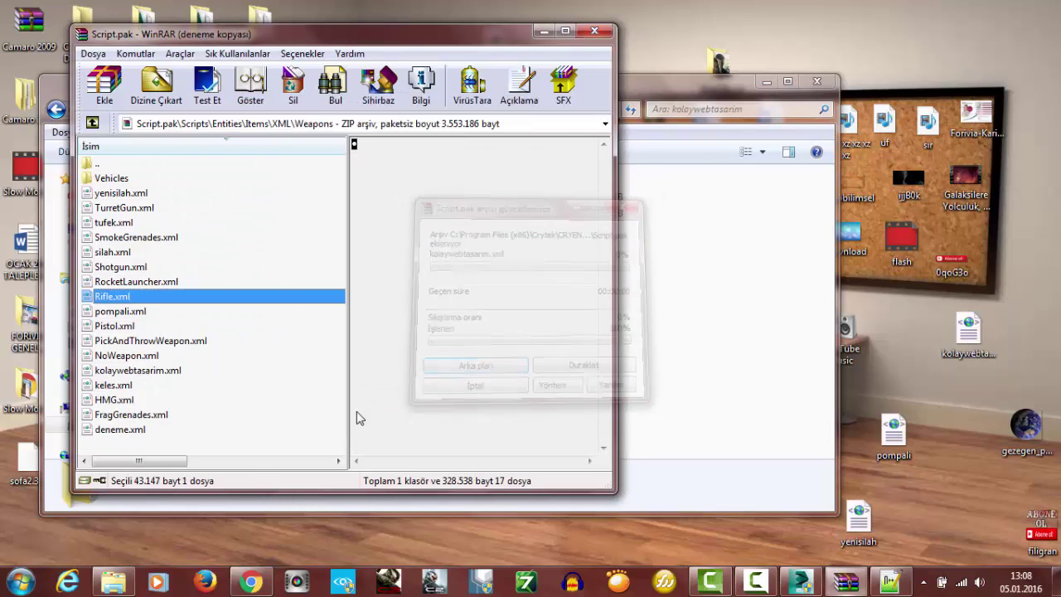
left_click(254, 449)
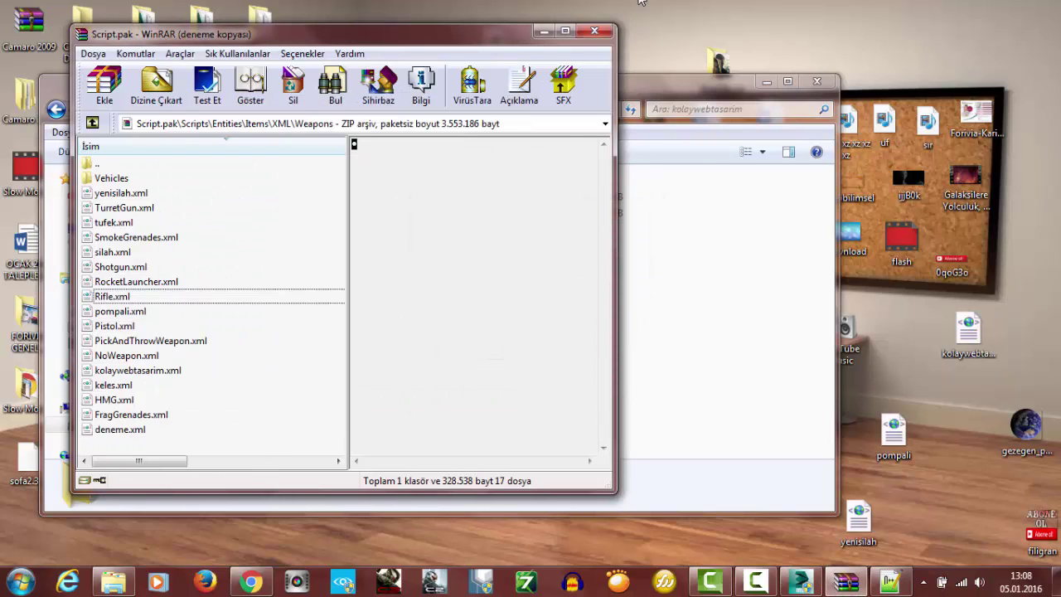
Step: Close the Script.pak archive and the weapon folder window, and return to the desktop after a glance at the 3ds Max model
left_click(592, 33)
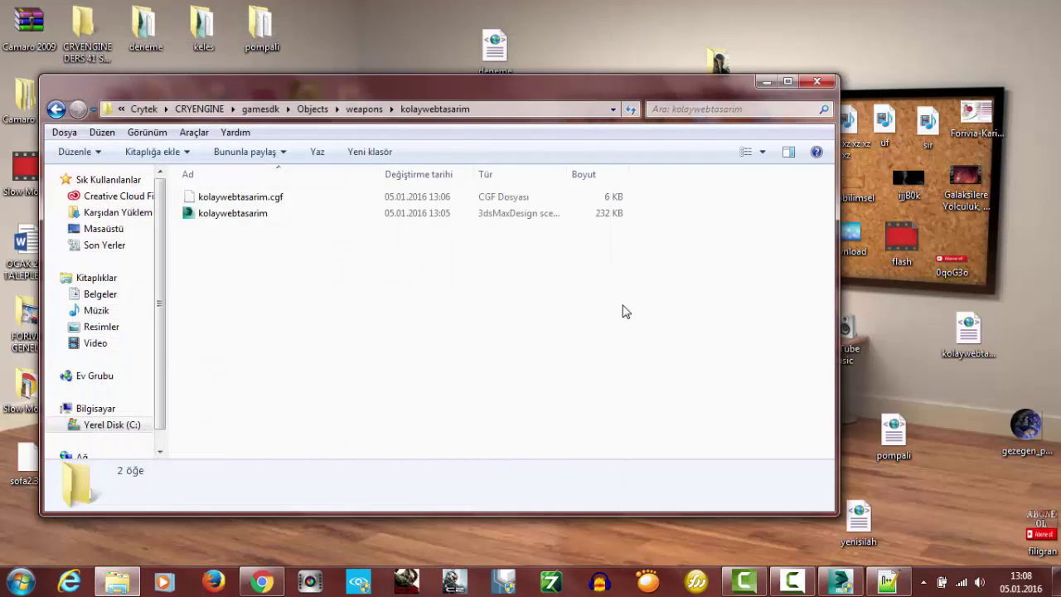
left_click(814, 86)
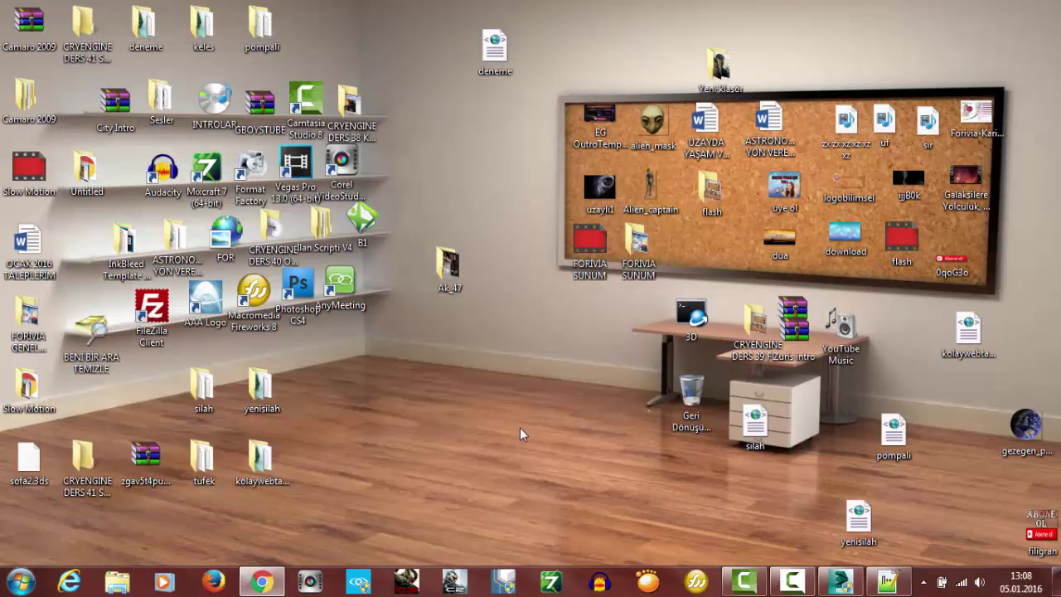
left_click(839, 582)
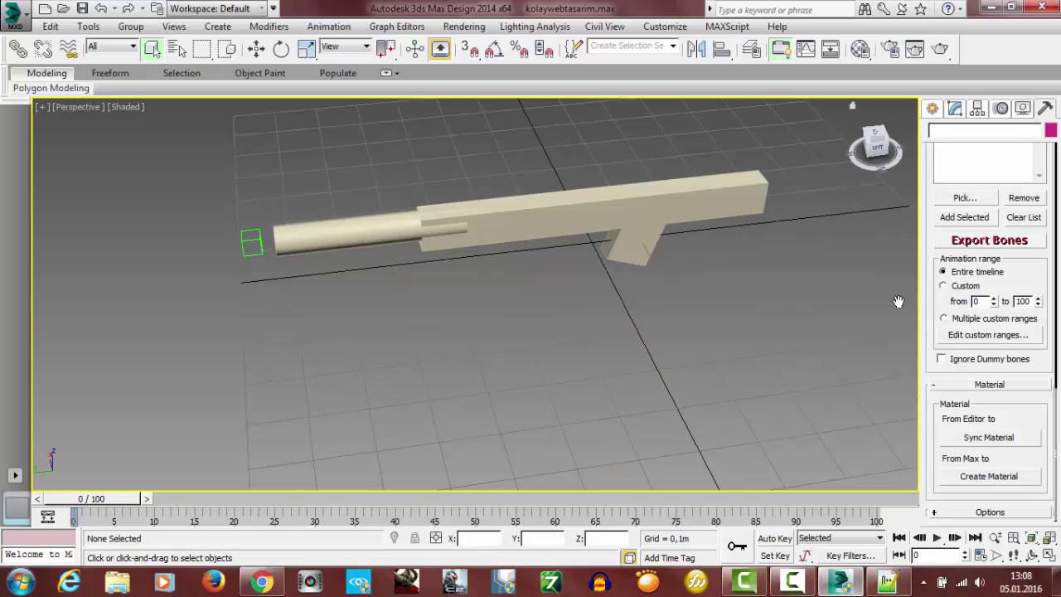
key("super+d")
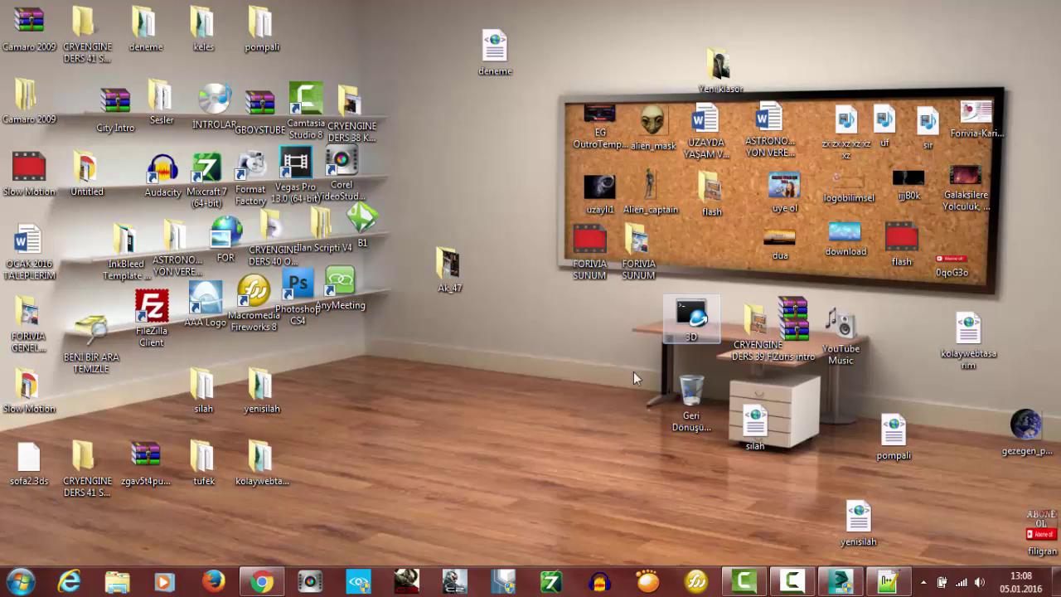
Step: Launch CRYENGINE Sandbox and open the recent level vr_demo
left_click(360, 581)
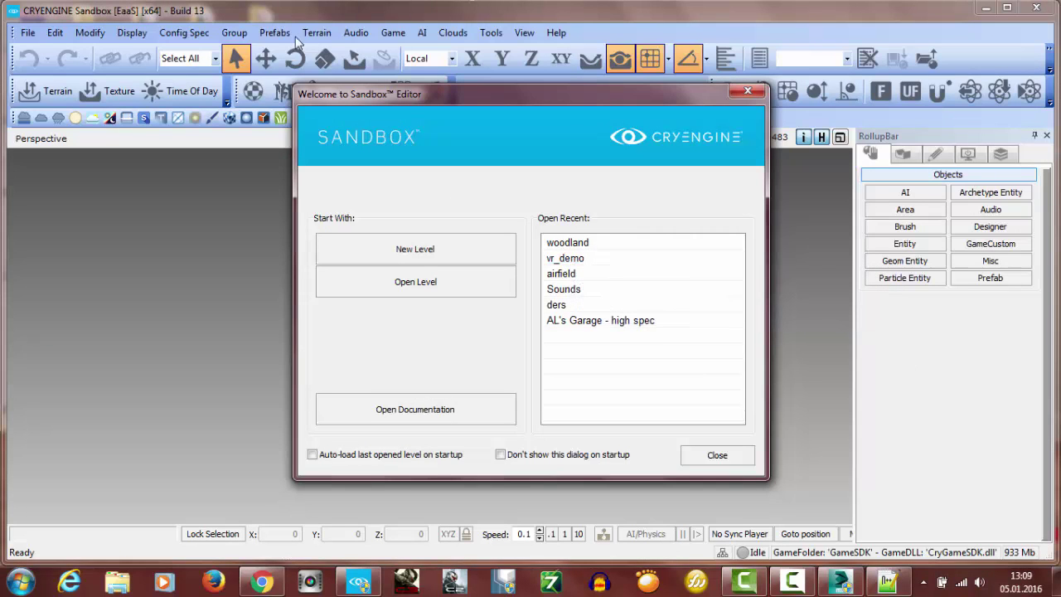
left_click(569, 273)
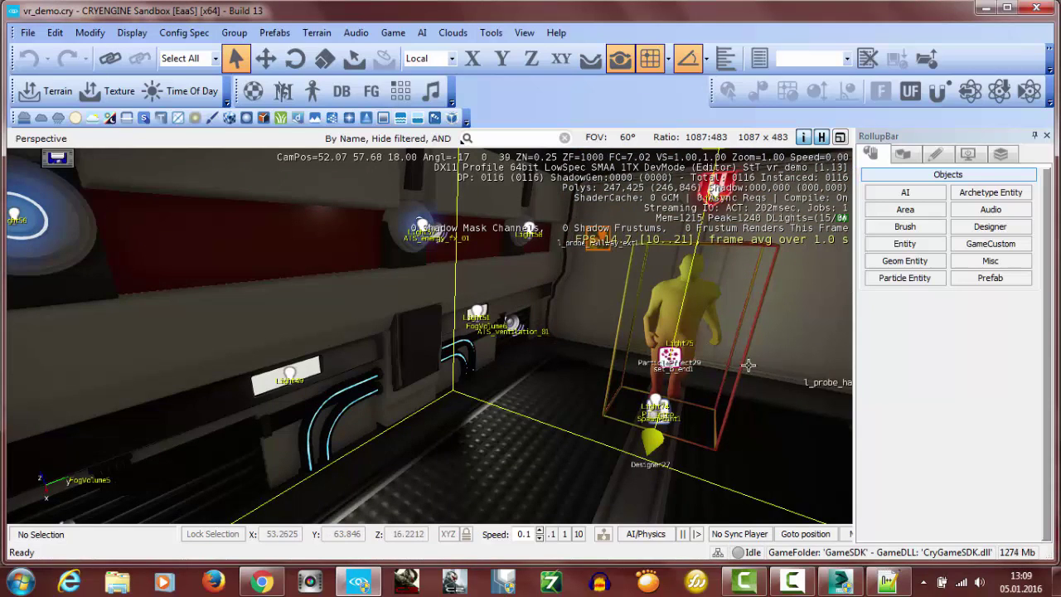
Step: Place the kolaywebtasarim entity from the Items group on the hallway floor and raise it to Z 16.625
right_click_drag(791, 410, 713, 421)
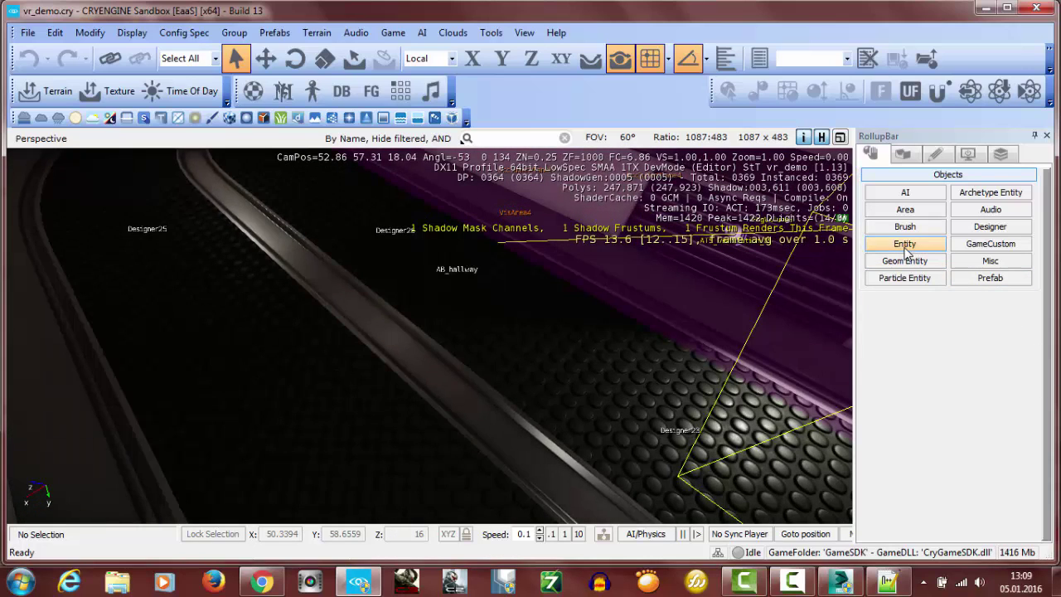
left_click(905, 245)
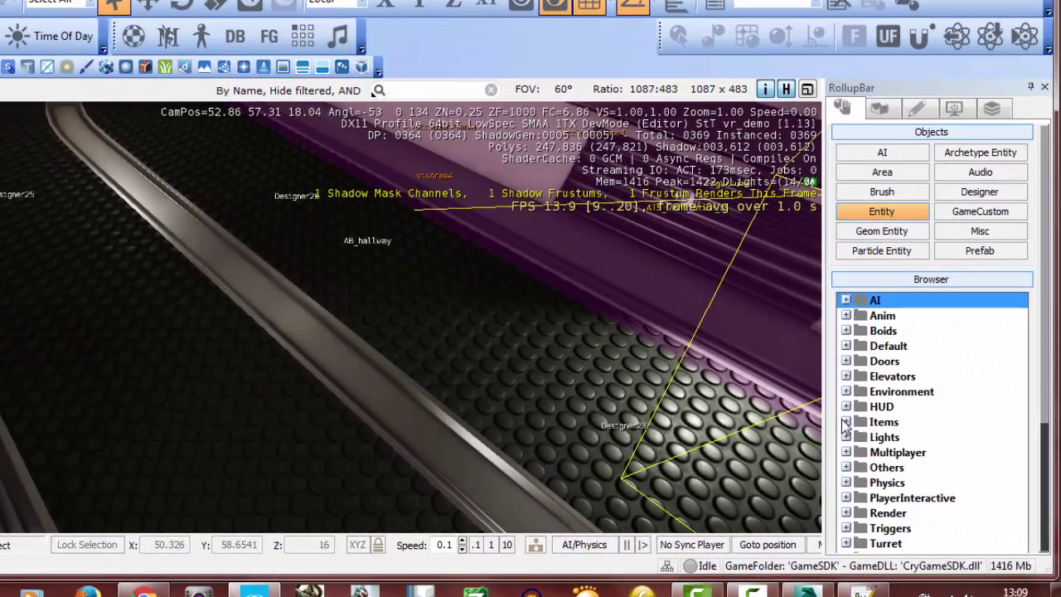
double_click(957, 428)
scroll(944, 431, "down", 9)
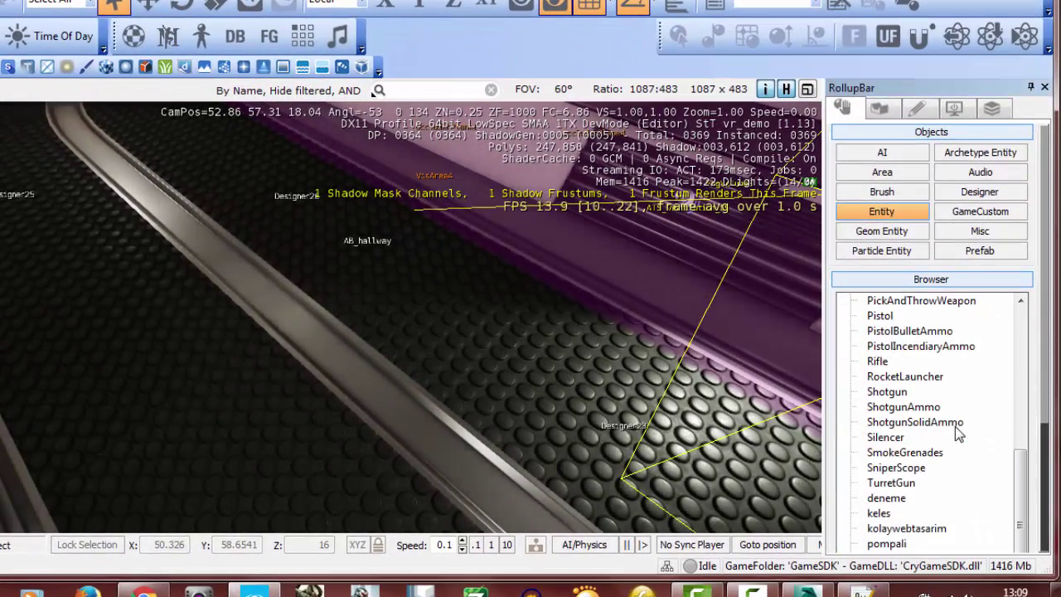
left_click(930, 439)
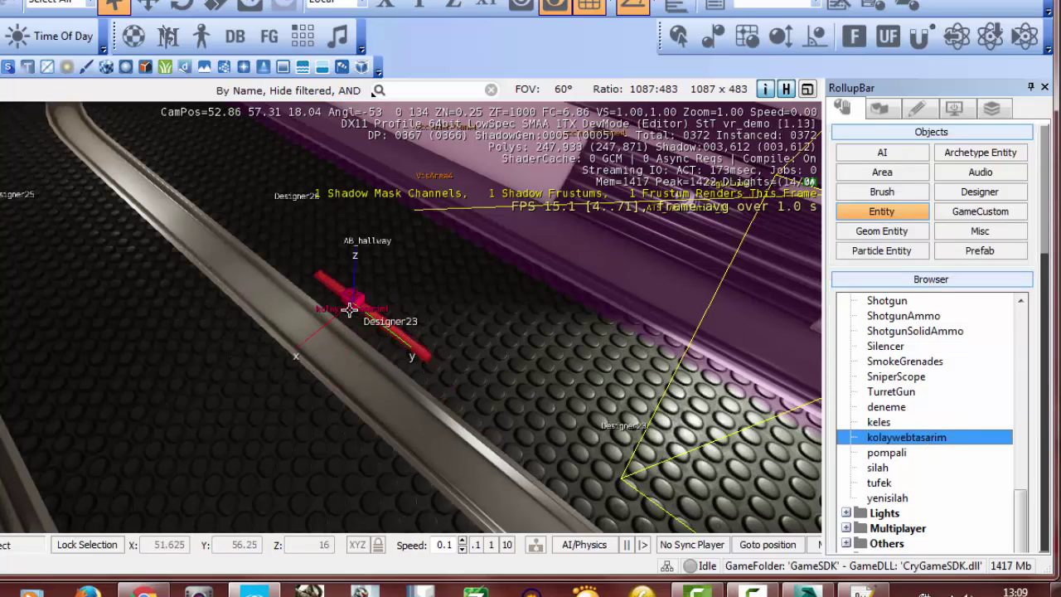
left_click(350, 308)
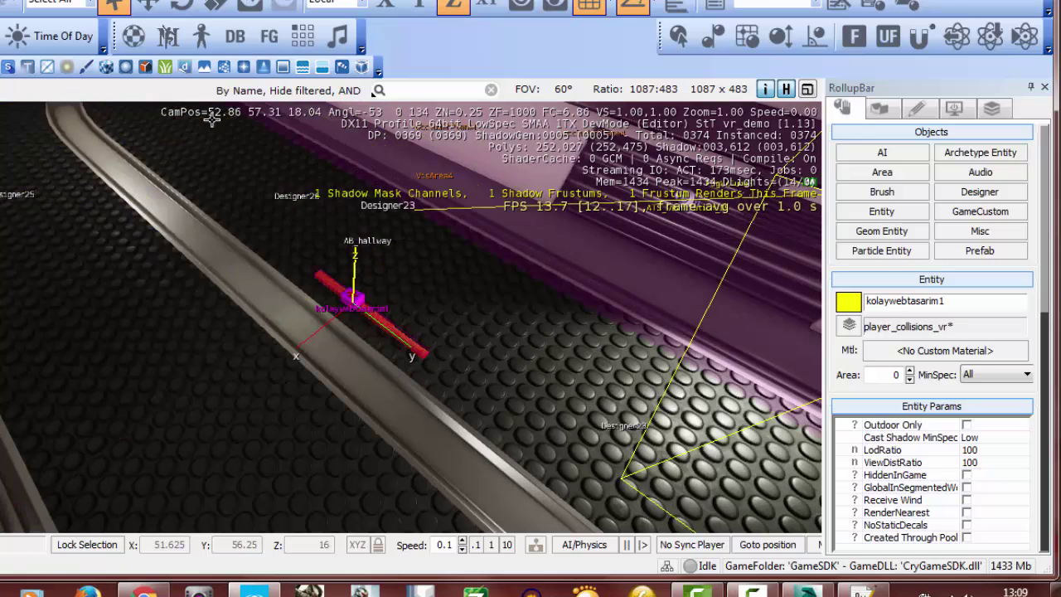
left_click(145, 4)
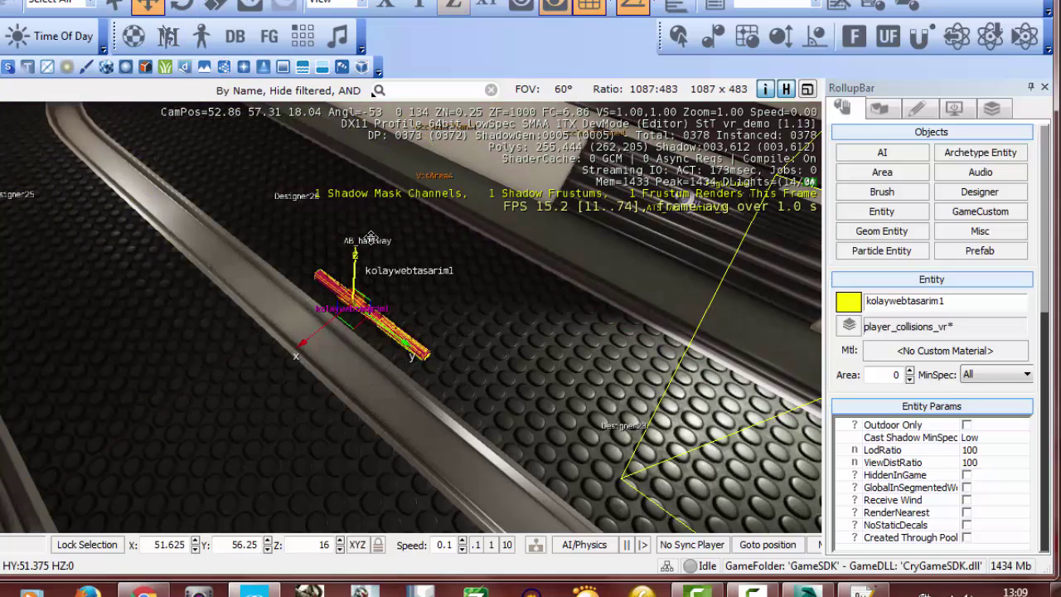
left_click_drag(357, 253, 368, 172)
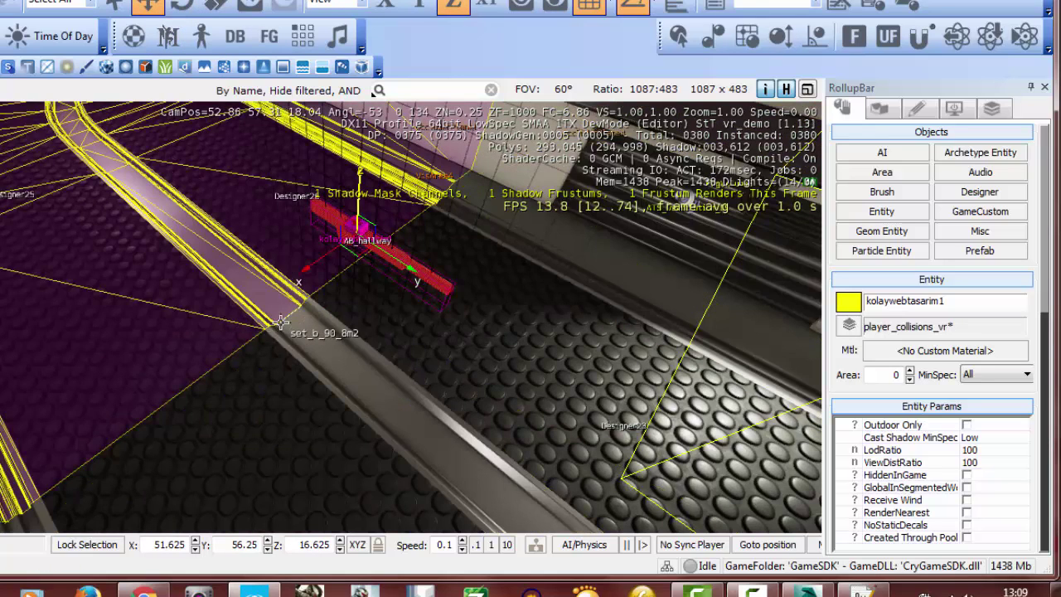
Step: Switch to game mode, pick up the kolaywebtasarim weapon and test it in first person along the hallway
key("ctrl+g")
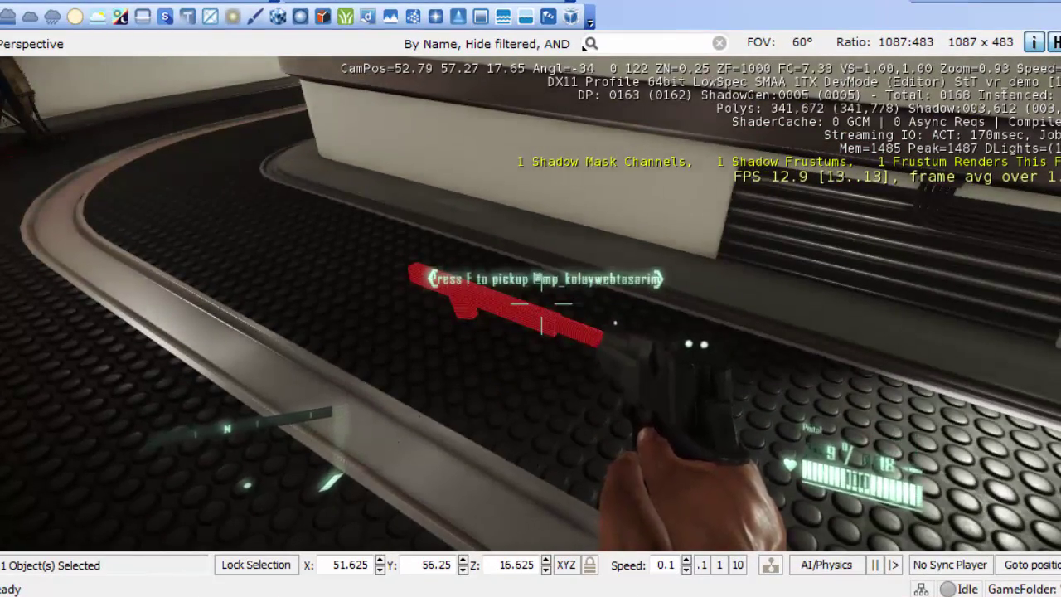
key("f")
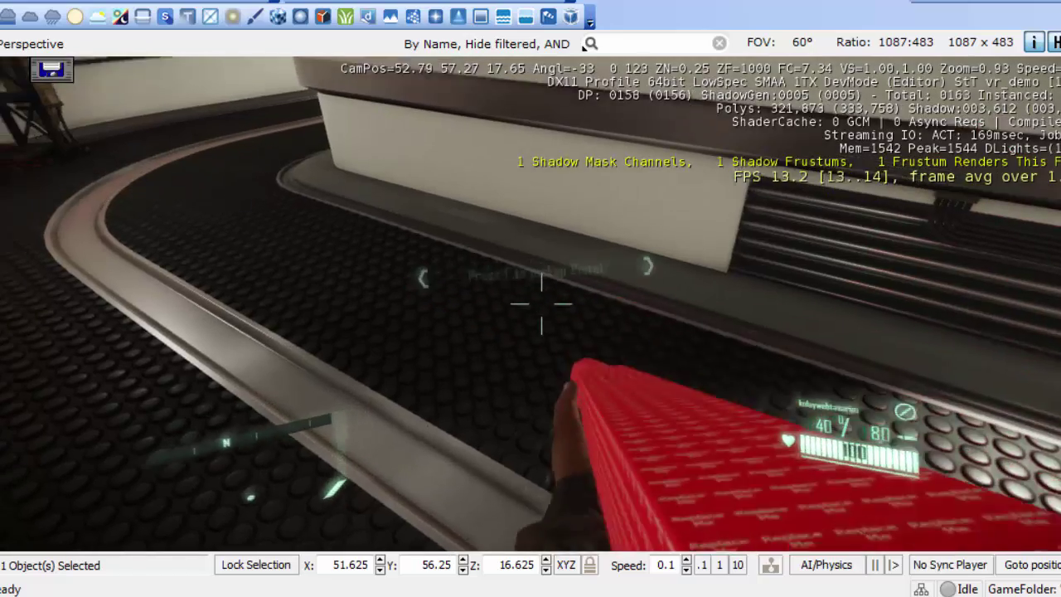
key("w")
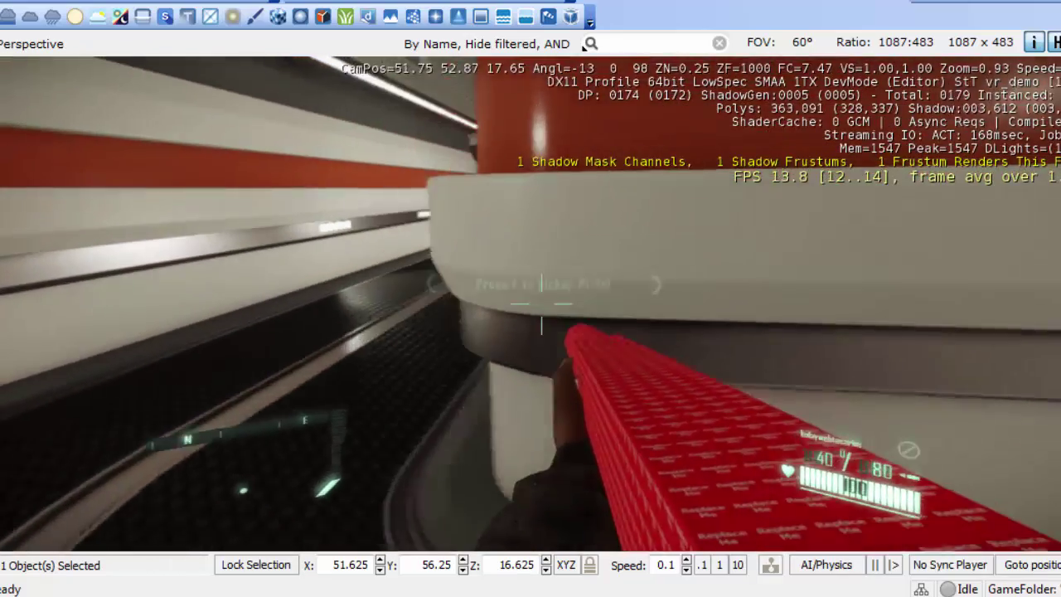
key("w")
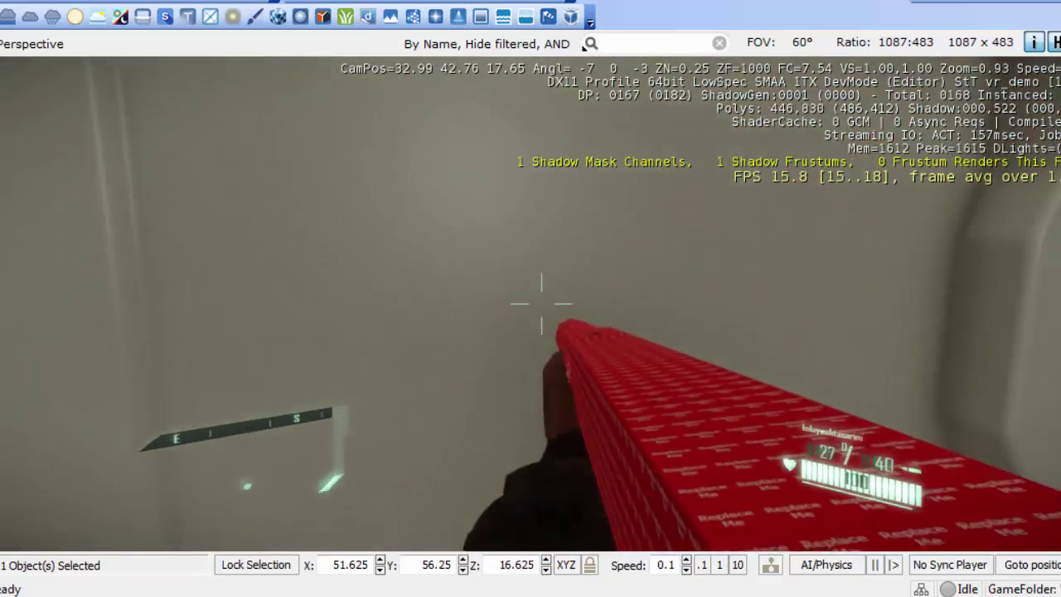
key("w")
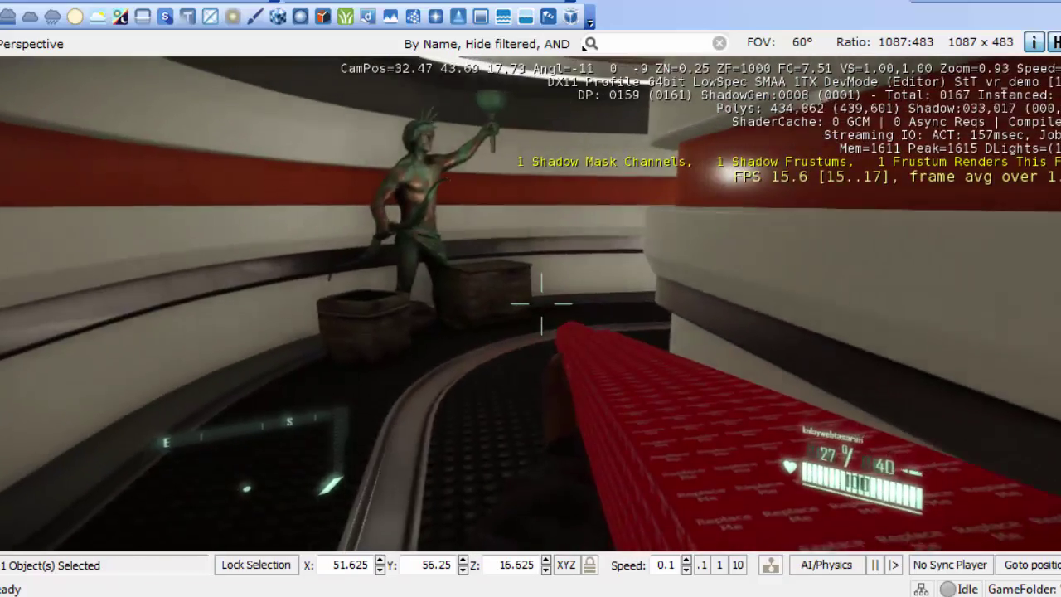
Step: Change to third-person view, run through the hallway with the weapon to check how it is held, and leave game mode
key("F1")
key("w")
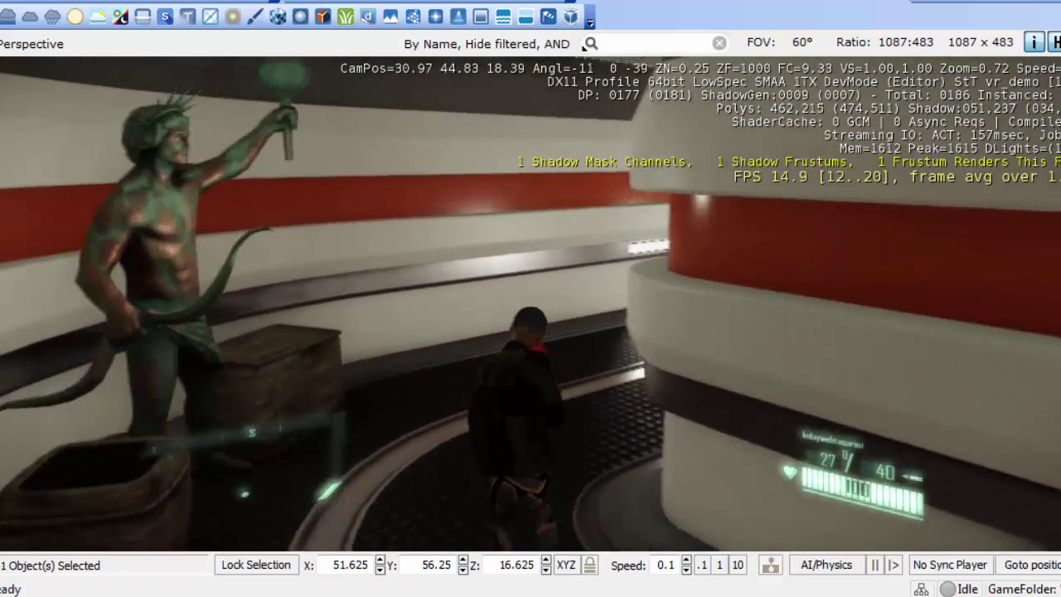
key("w")
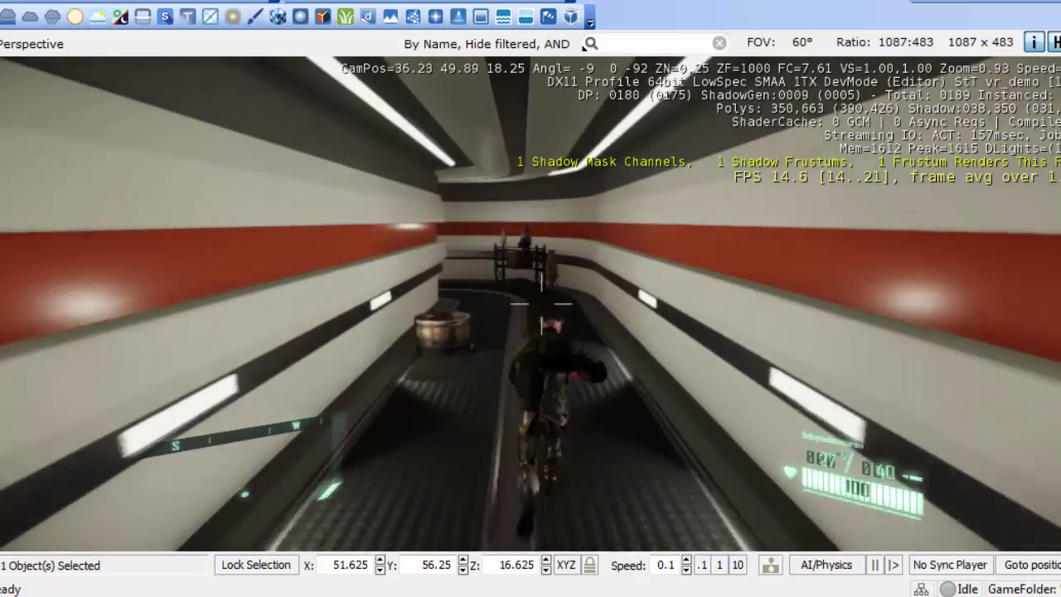
key("w")
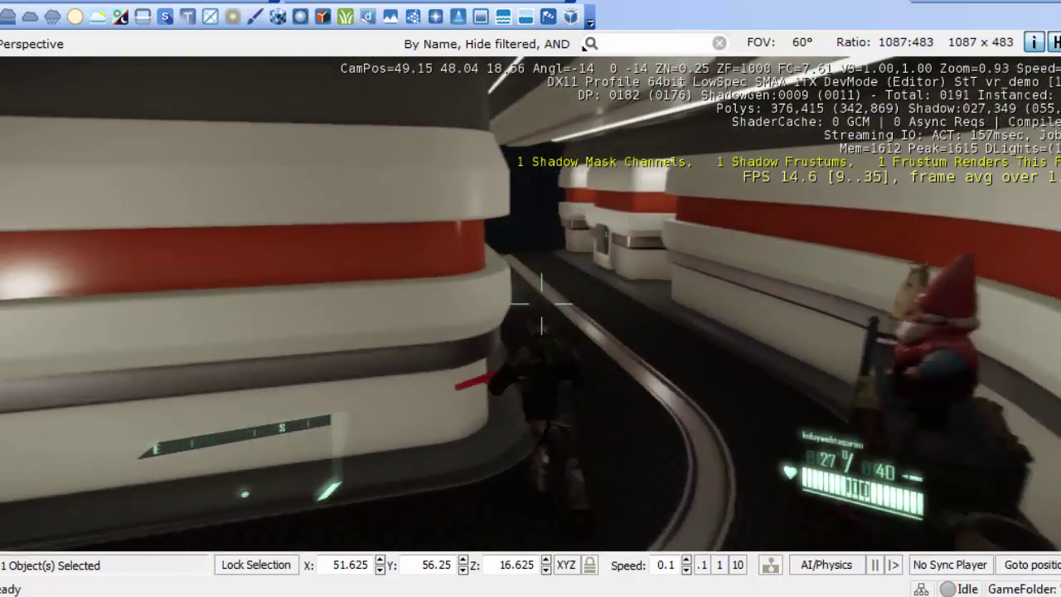
key("w")
key("Escape")
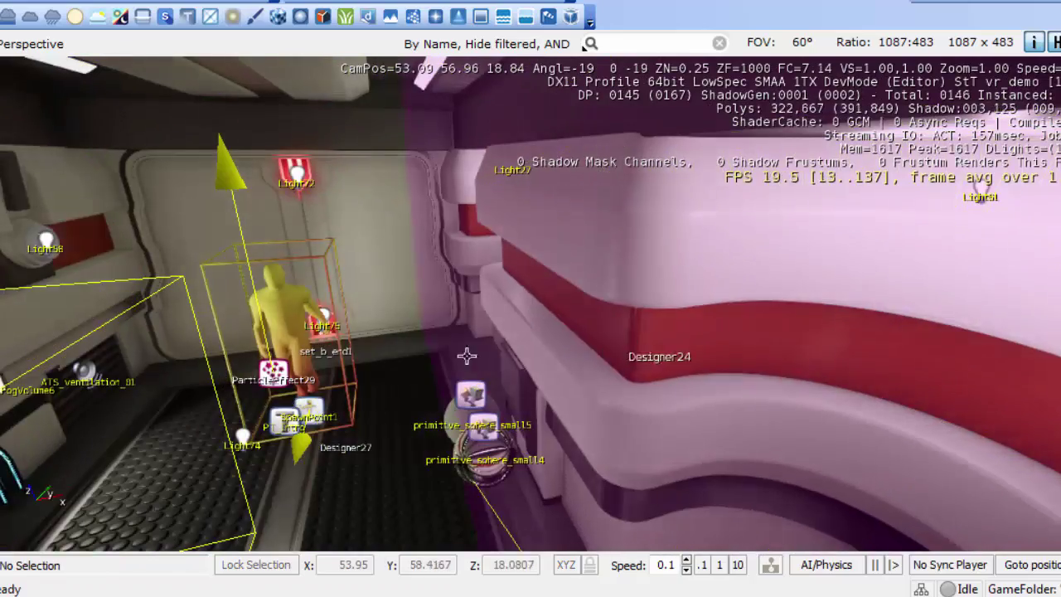
Step: Place a Camera object above the hallway floor at about 51.75, 56.25, 19 and rotate it -15 degrees about its local X axis
right_click_drag(405, 461, 405, 462)
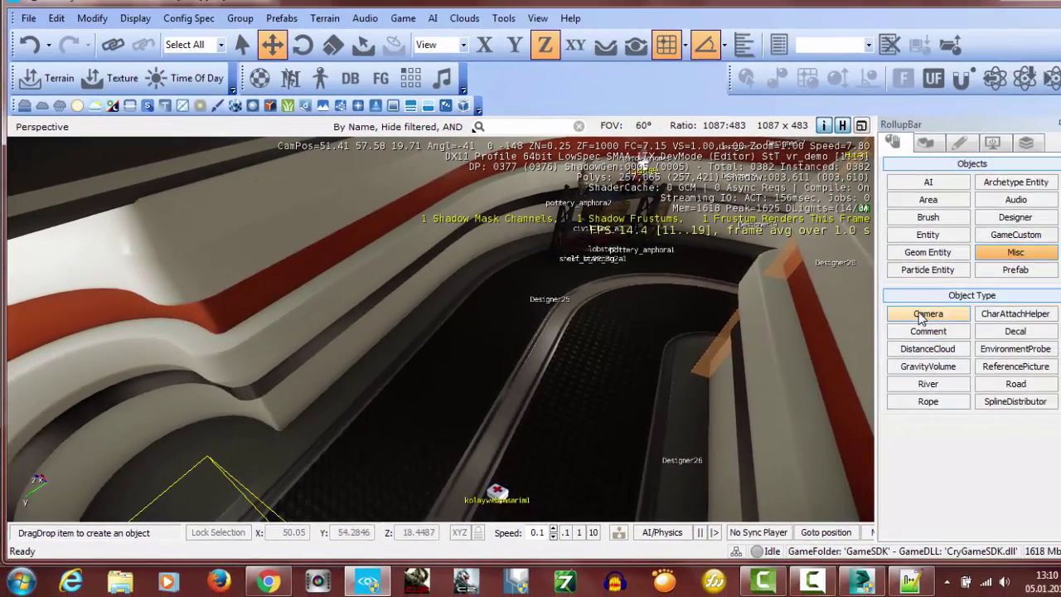
left_click(926, 311)
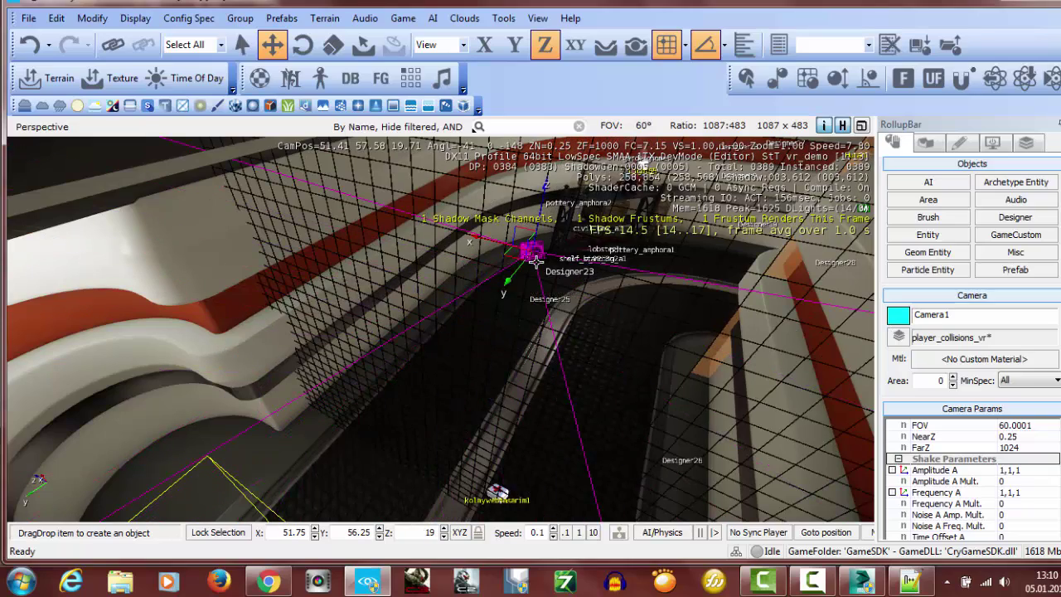
left_click(534, 258)
left_click(302, 46)
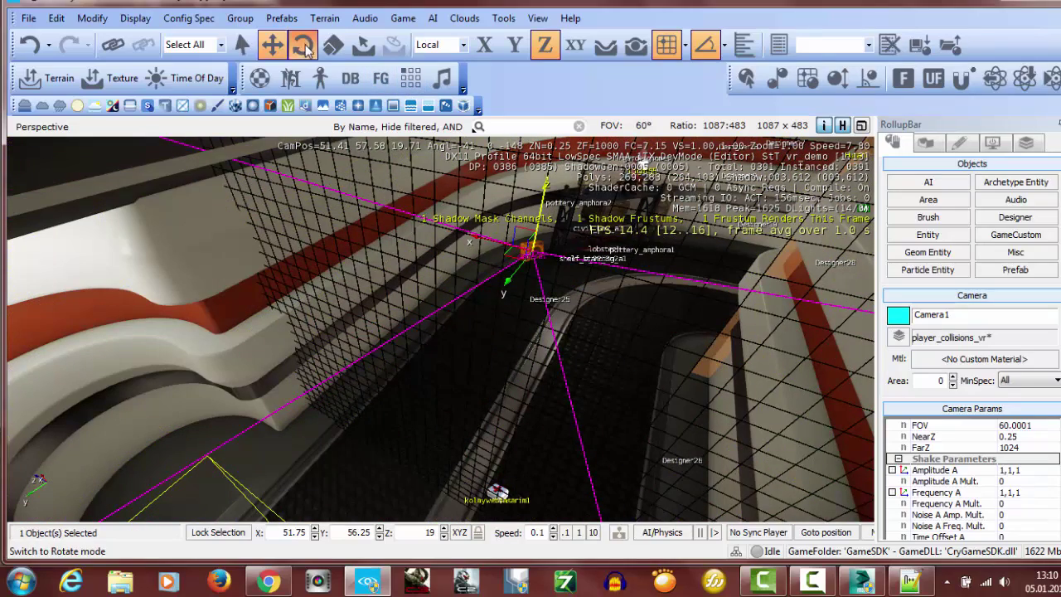
left_click_drag(485, 239, 489, 248)
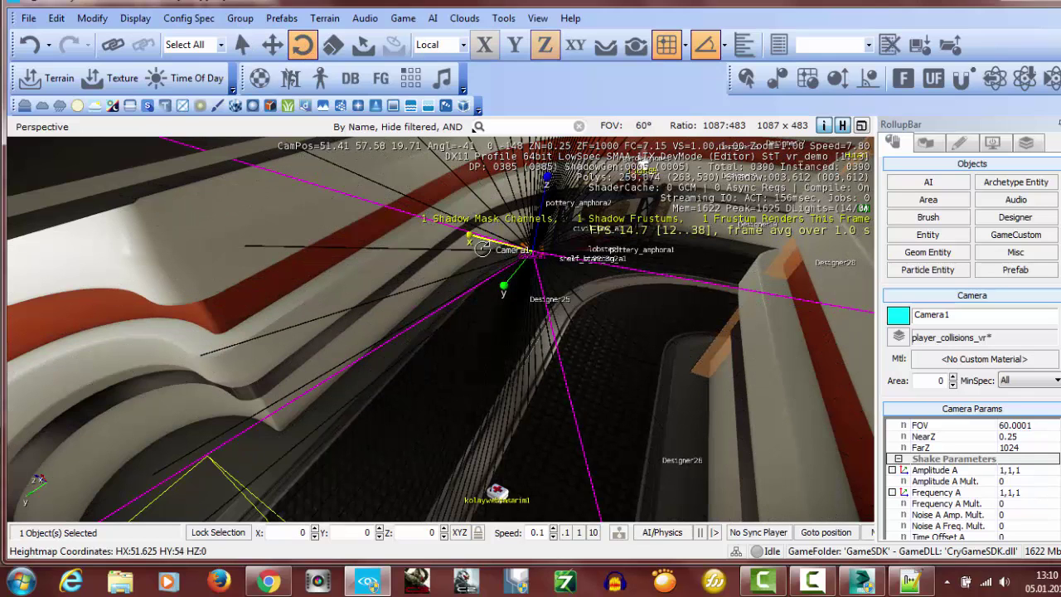
Step: Open the equipment packs editor with the Player_Default pack
left_click(396, 20)
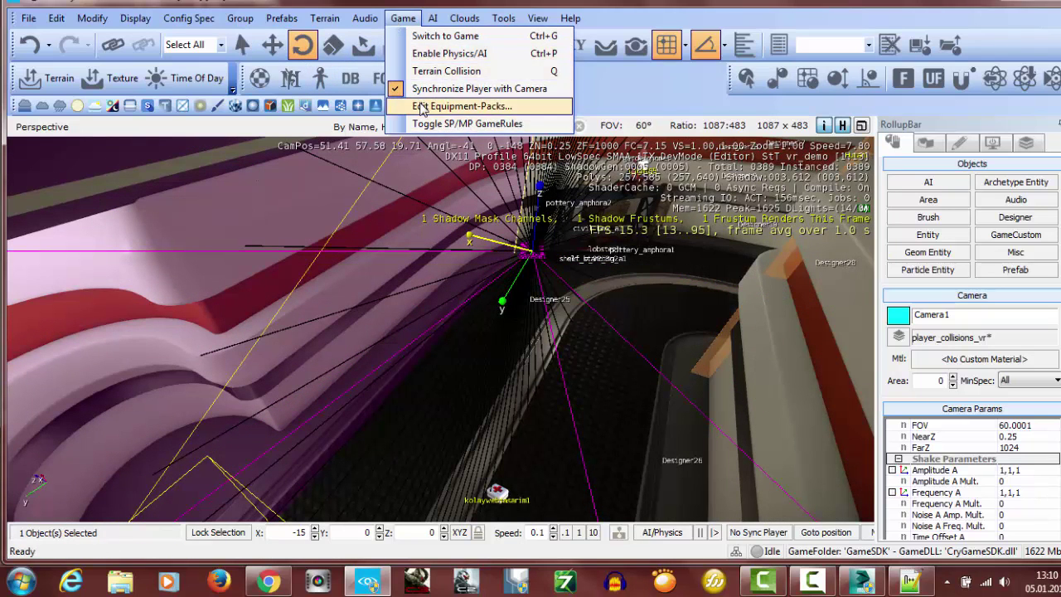
left_click(448, 107)
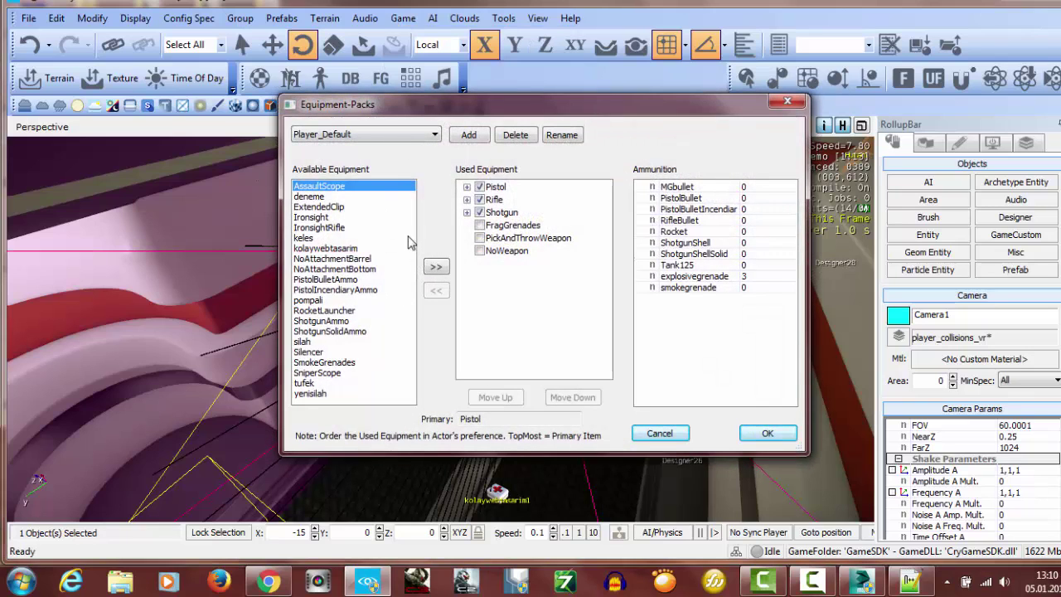